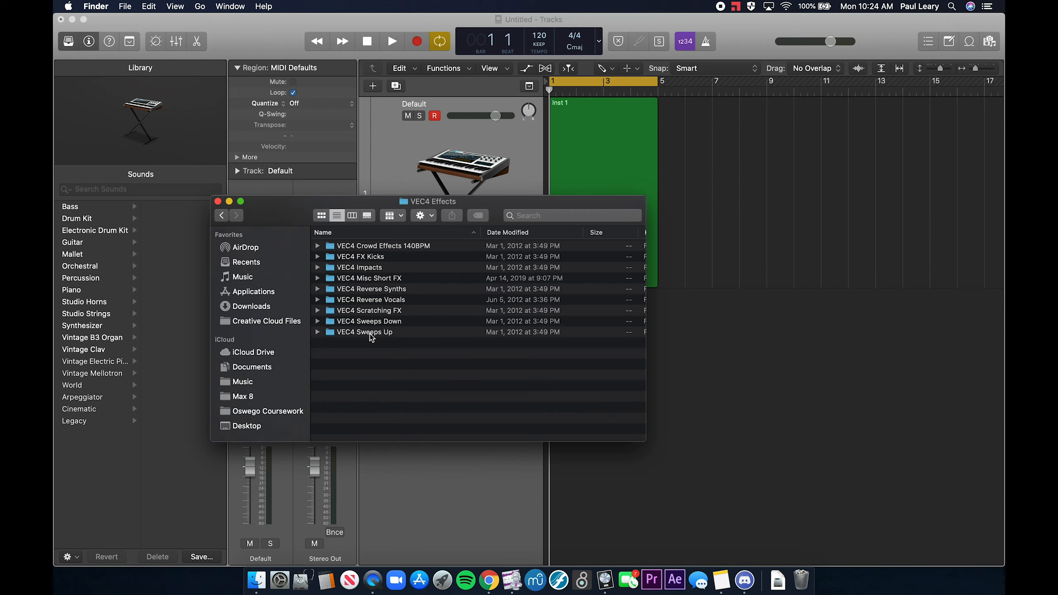
- Open the VEC4 Sweeps Up folder and audition the samples VEC4 Sweeps Up 02, 04 and 13
left_click(371, 339)
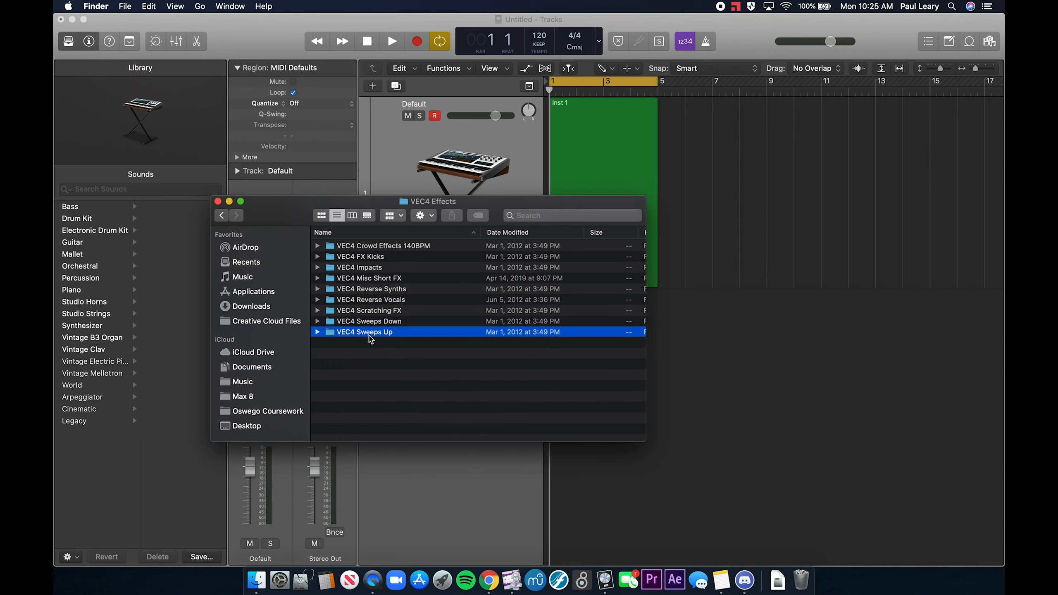
double_click(371, 339)
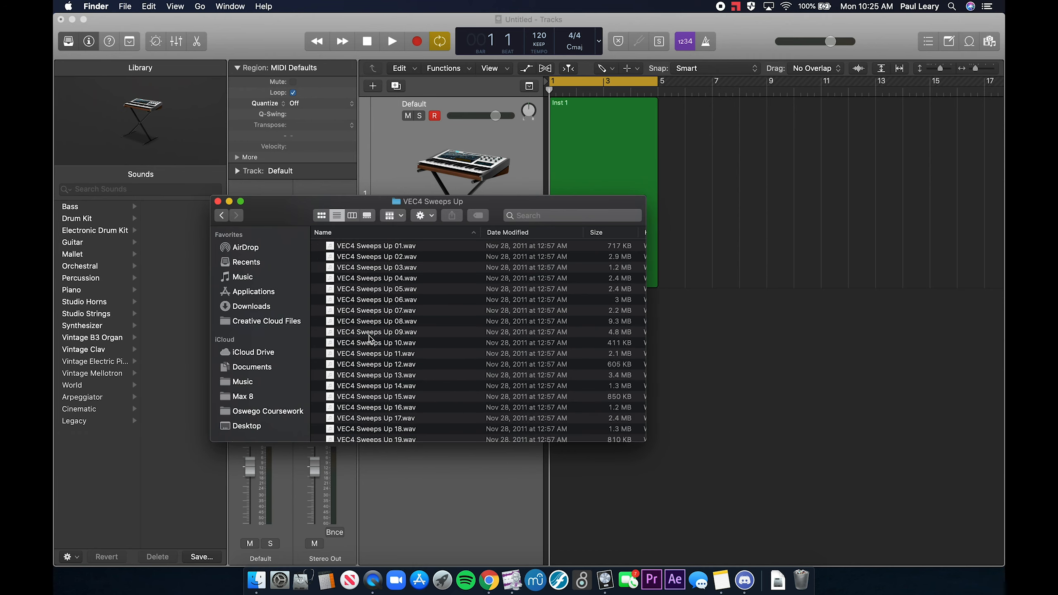
left_click(374, 259)
key("space")
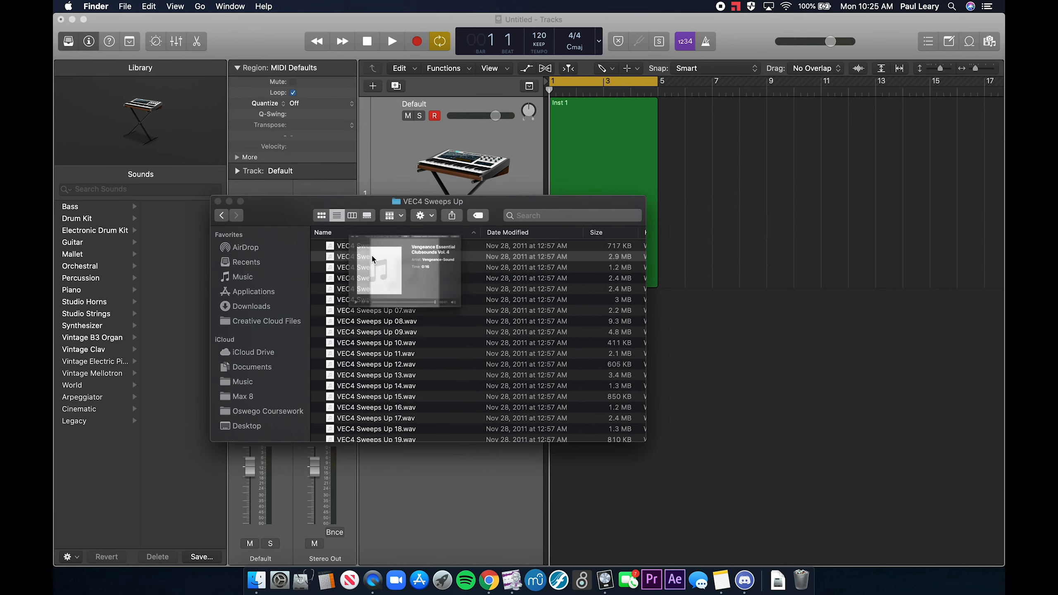
key("space")
left_click(363, 284)
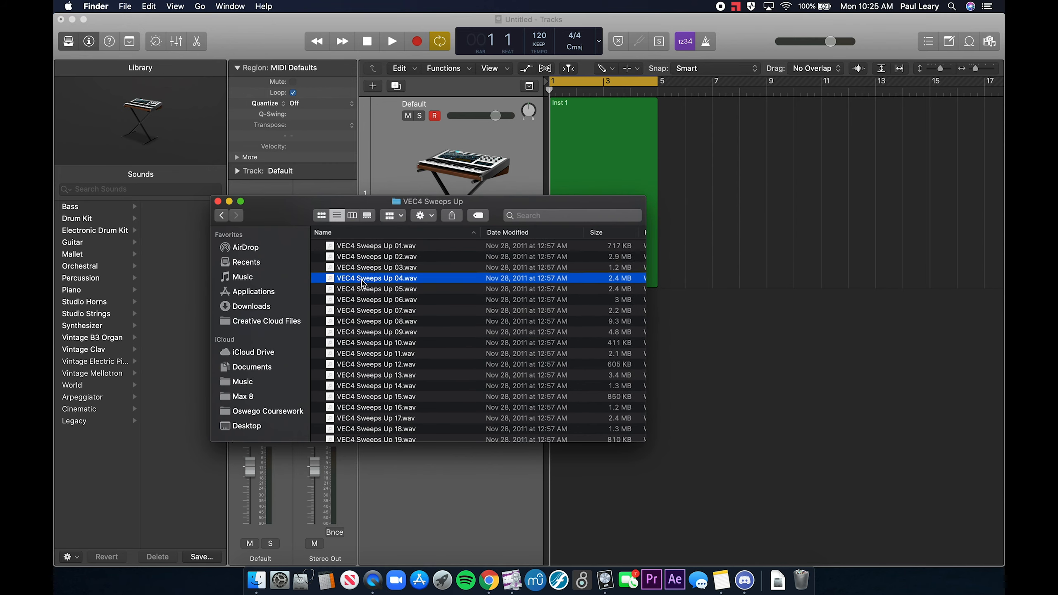
key("space")
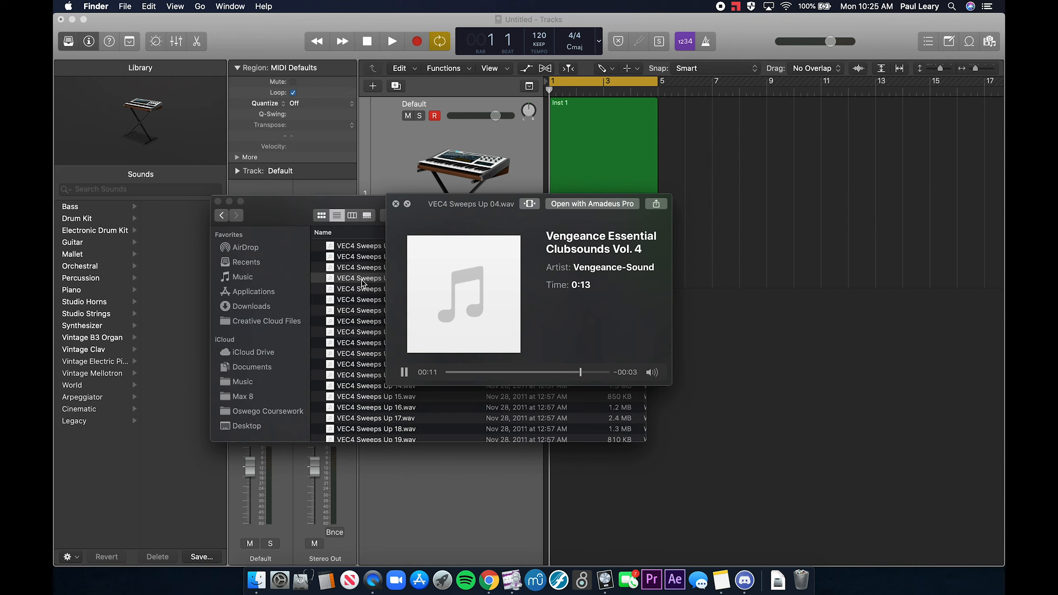
key("space")
left_click(371, 344)
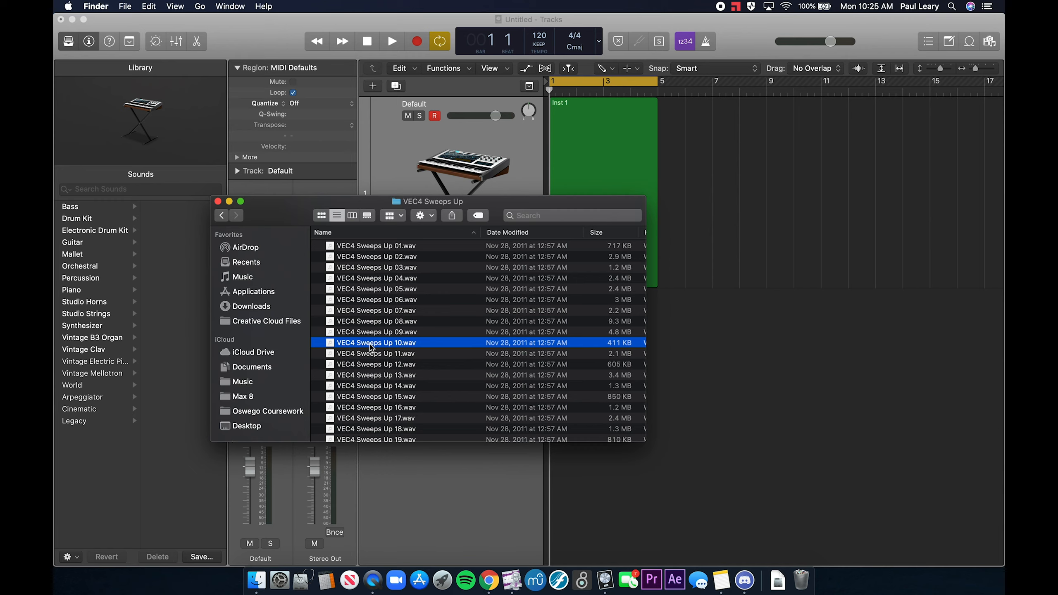
left_click(372, 377)
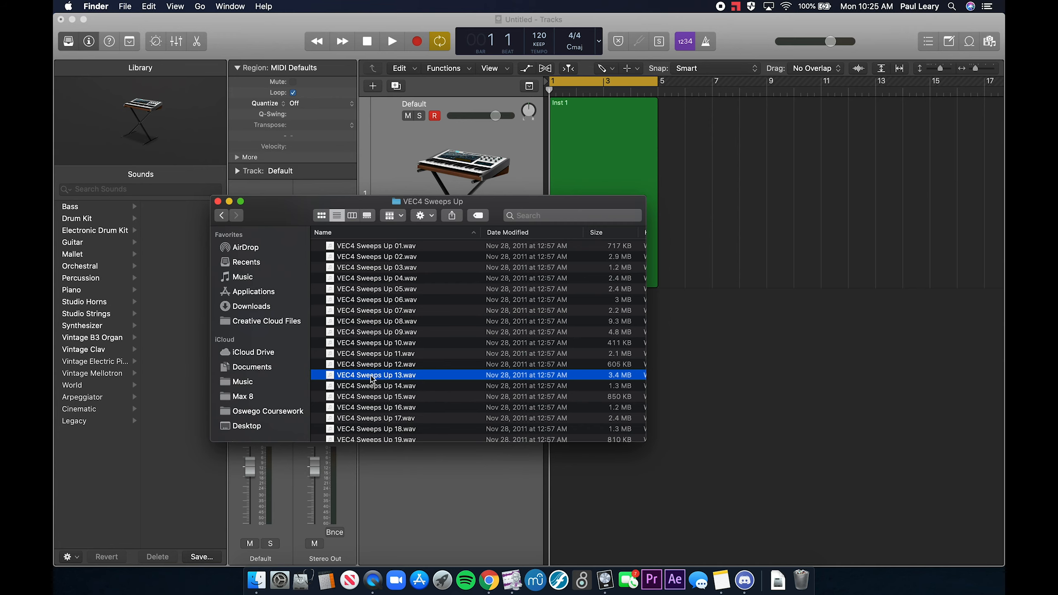
key("space")
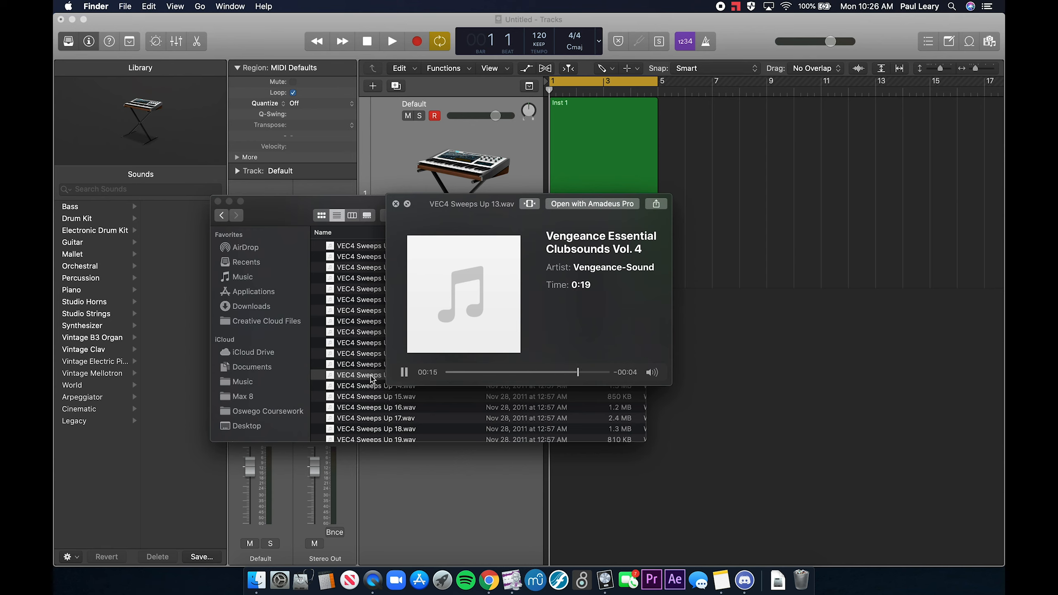
key("space")
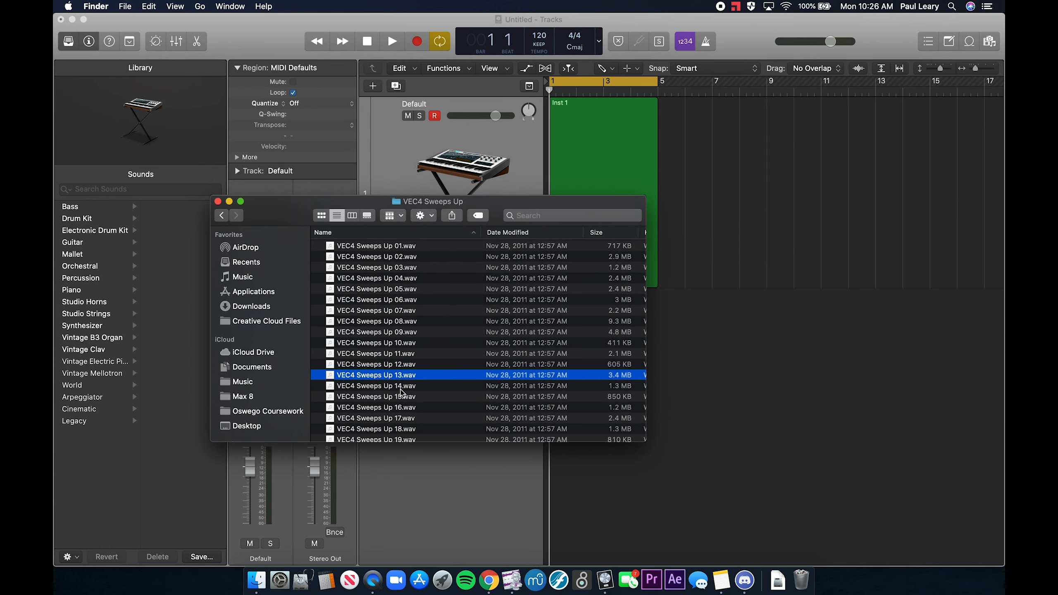
- Go to the VEC4 Crash folder inside VEC4 Cymbals and audition VEC4 Crash 04.wav
left_click(222, 215)
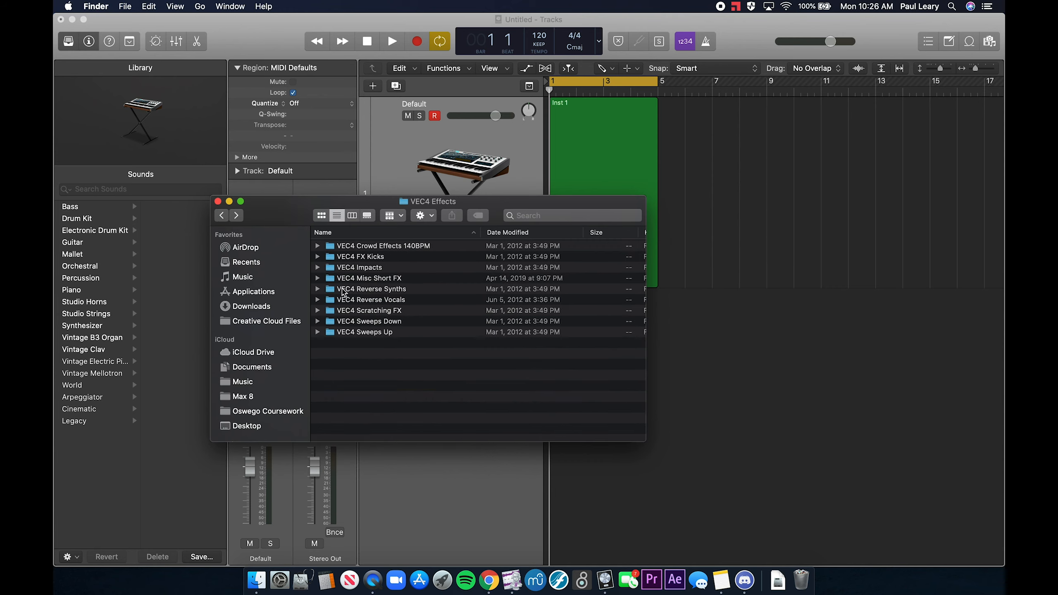
left_click(222, 215)
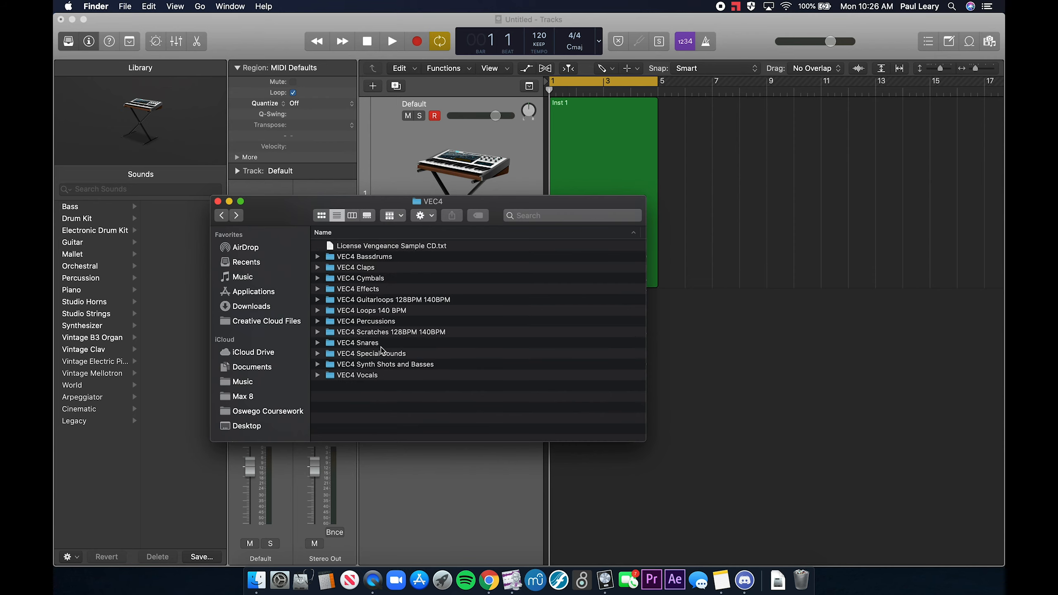
double_click(361, 278)
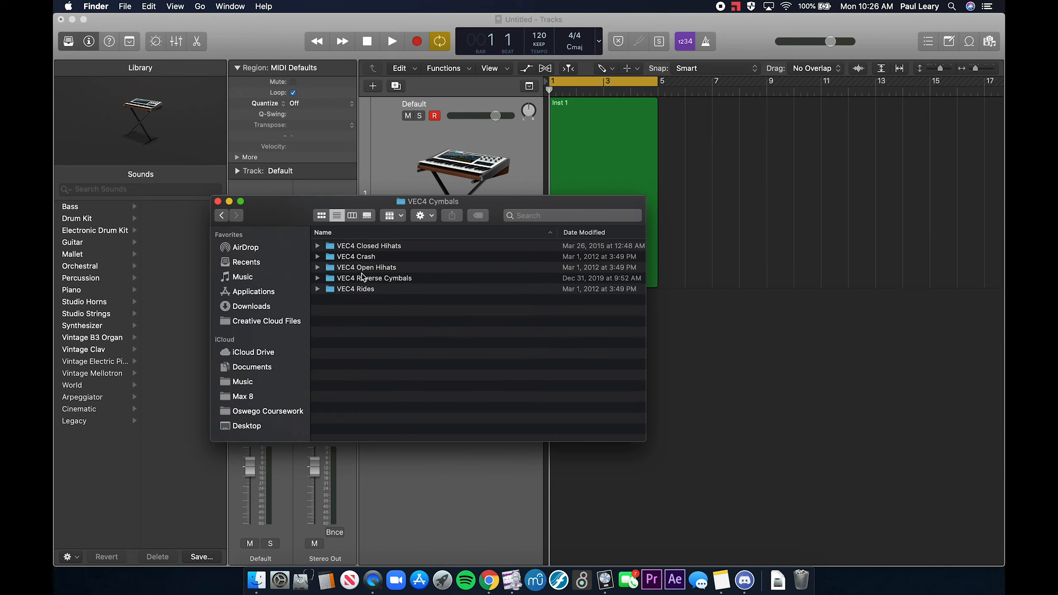
left_click(363, 278)
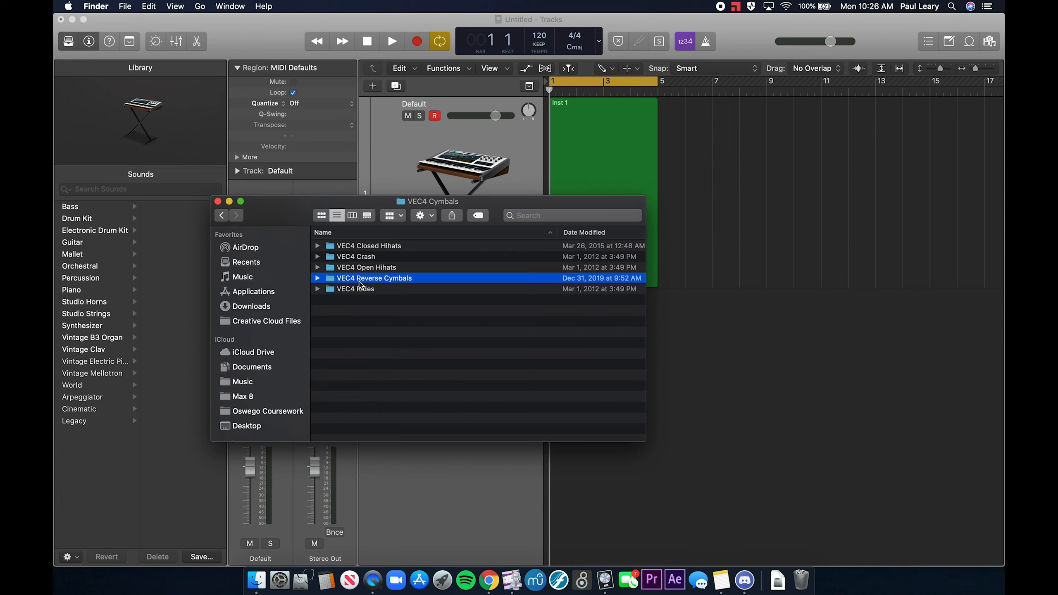
double_click(365, 256)
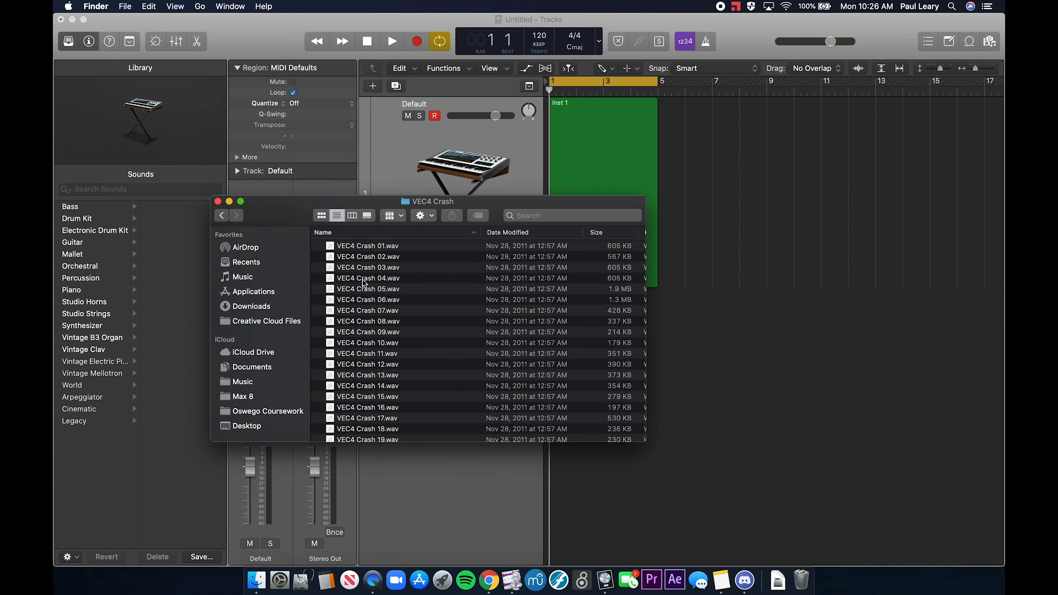
left_click(363, 280)
key("space")
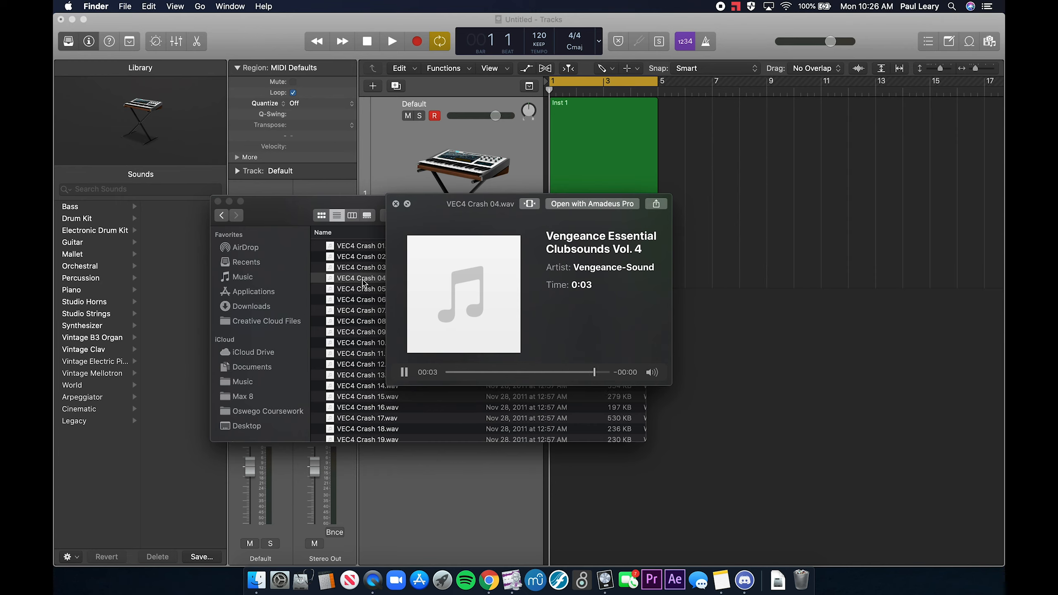
key("space")
- Open VEC4 Crash 04.wav in Amadeus Pro to examine its waveform, and close the file
double_click(347, 278)
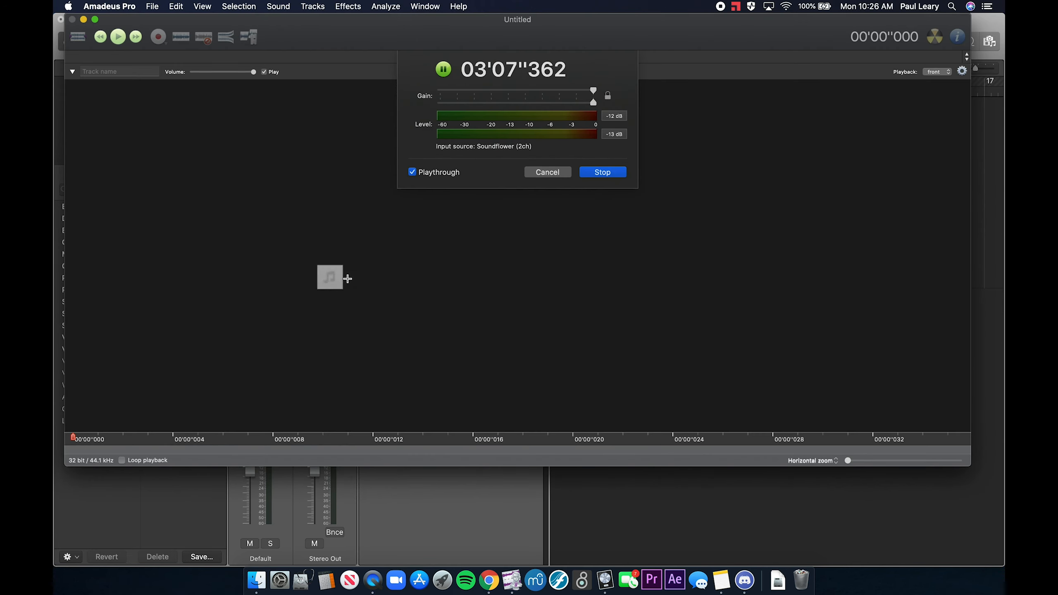
left_click_drag(347, 279, 347, 278)
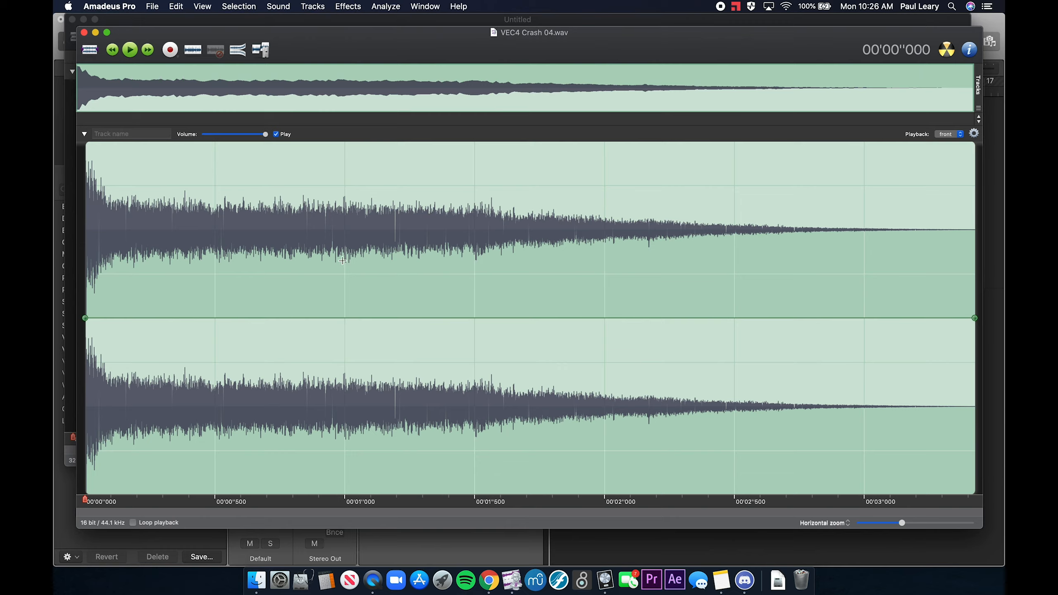
left_click_drag(368, 50, 370, 75)
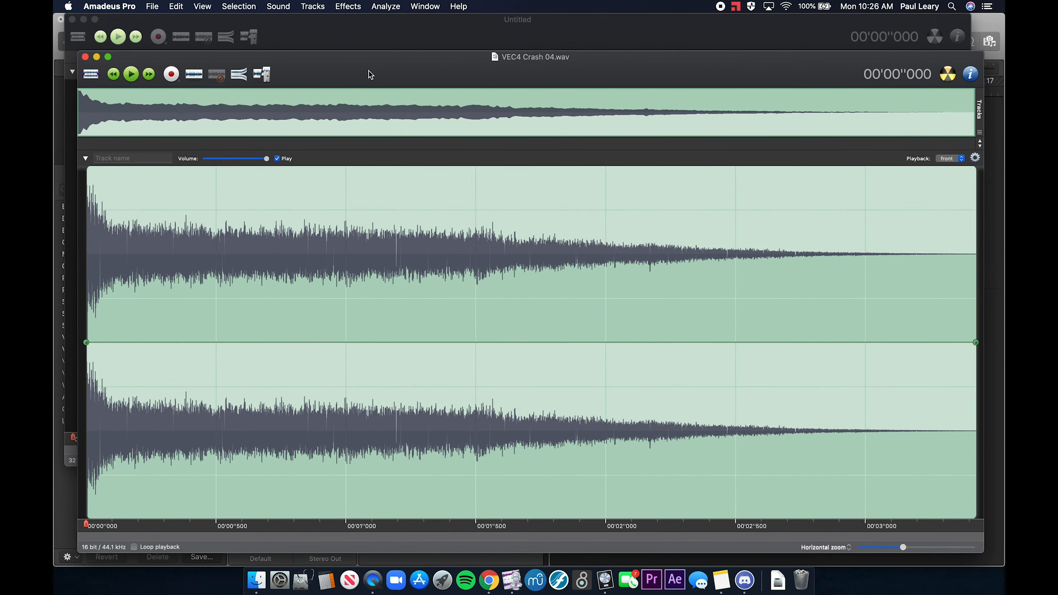
left_click(85, 56)
- Switch back to Finder and audition VEC4 Reverse Cym 08, 11 and 12 from the VEC4 Reverse Cymbals folder
left_click(255, 576)
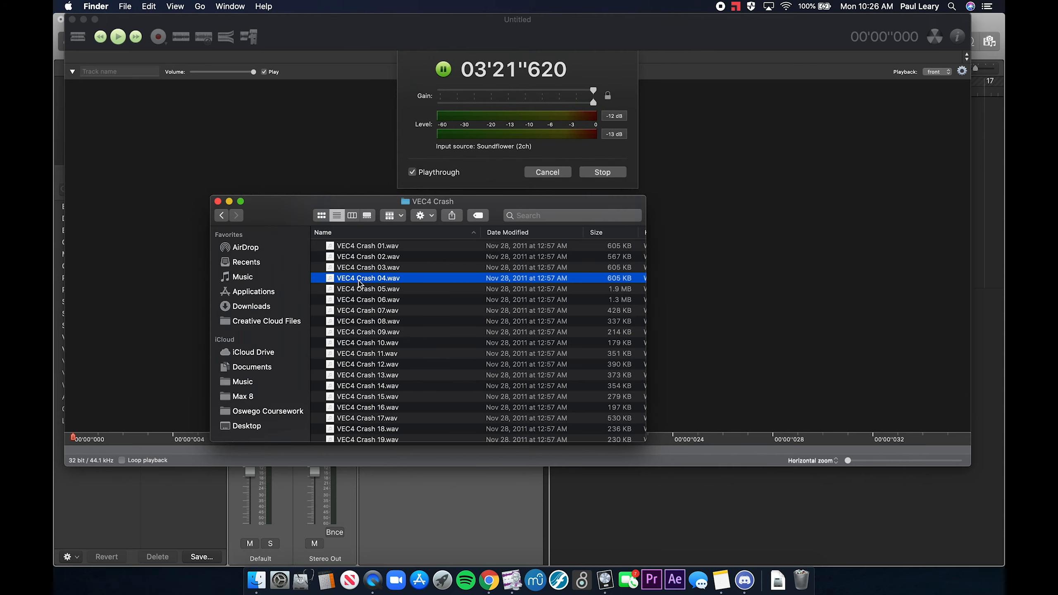
left_click(221, 215)
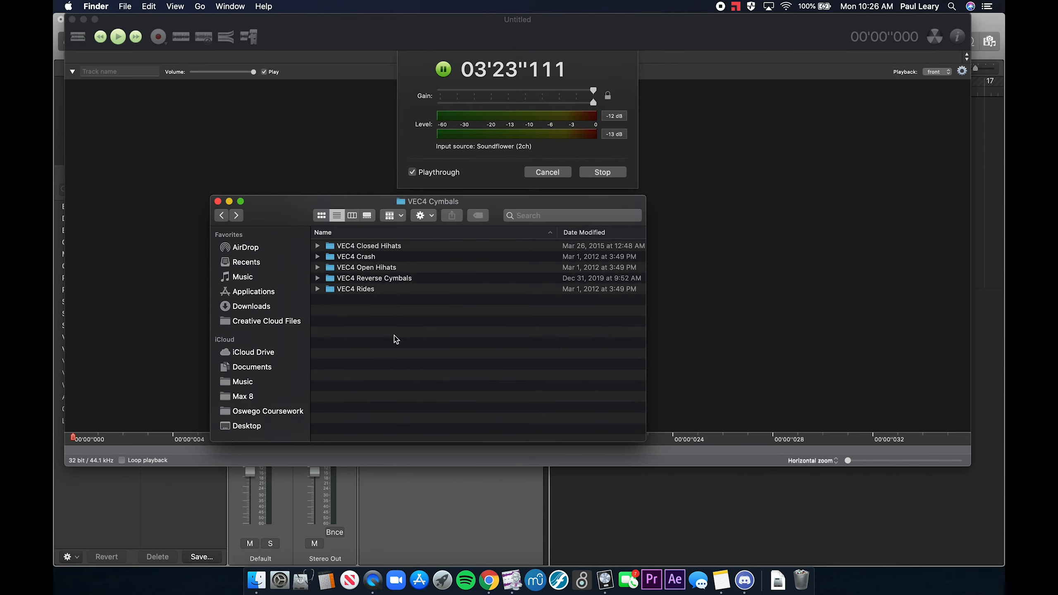
double_click(359, 278)
left_click(368, 323)
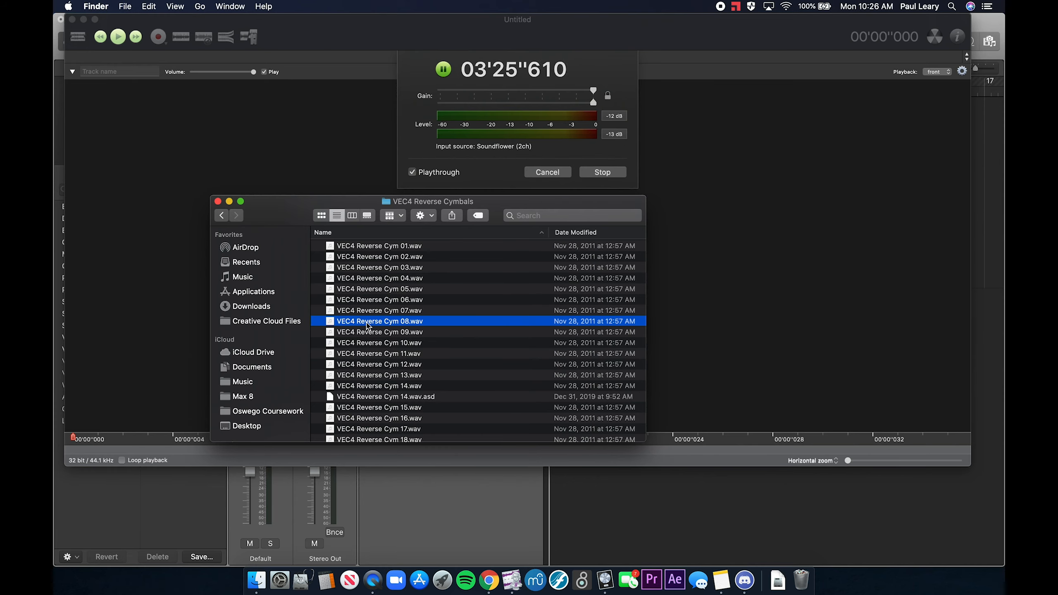
key("space")
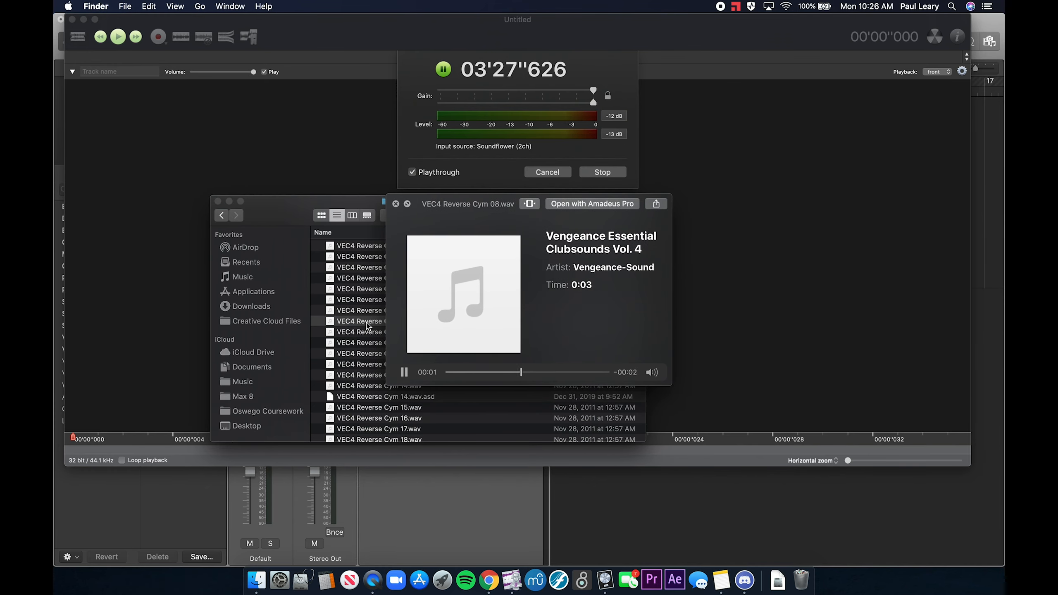
key("space")
left_click(368, 354)
key("space")
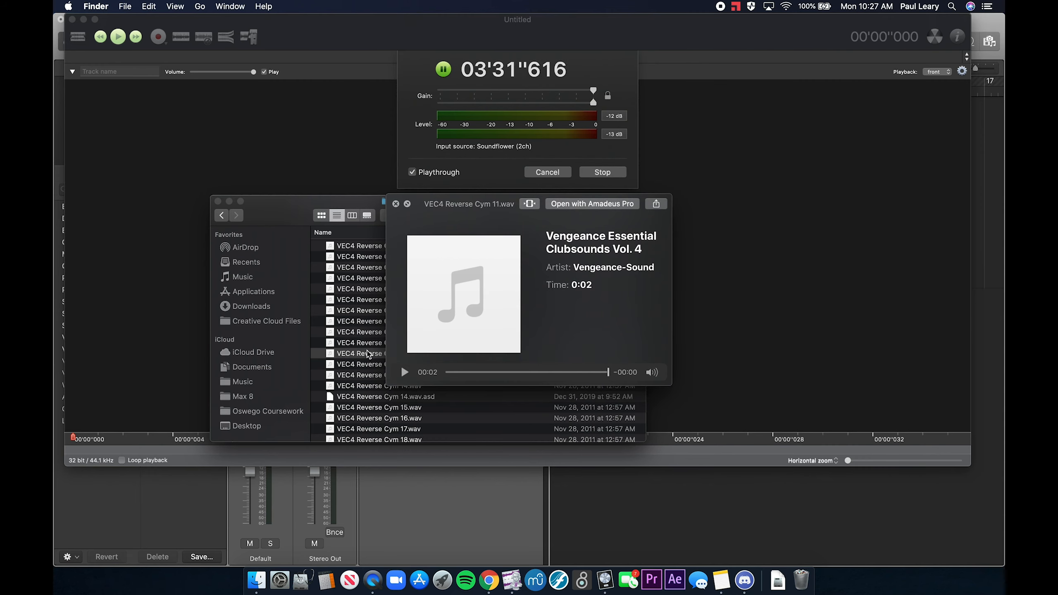
key("space")
left_click(369, 365)
key("space")
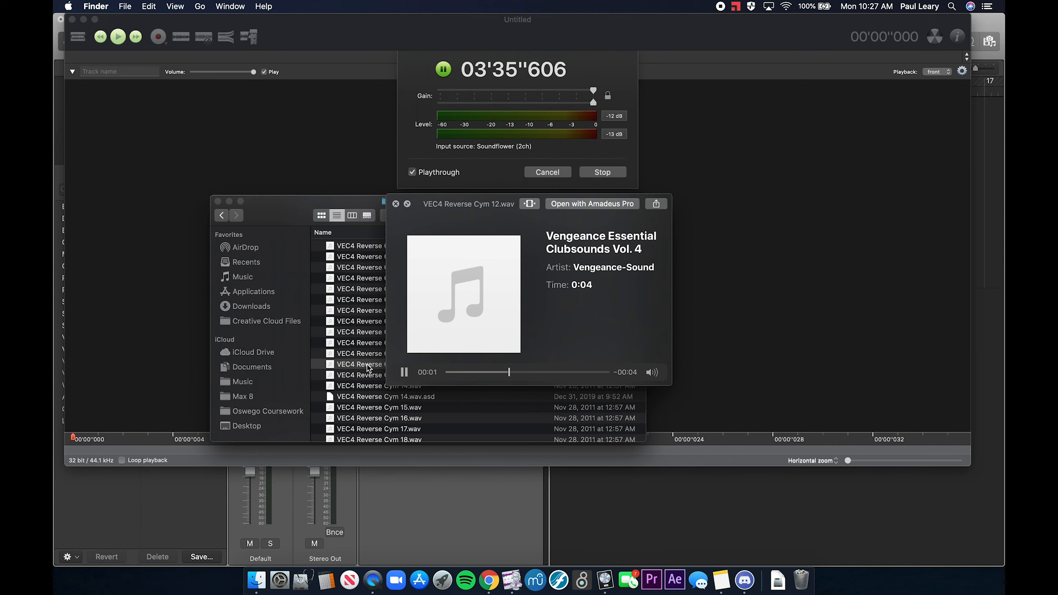
key("space")
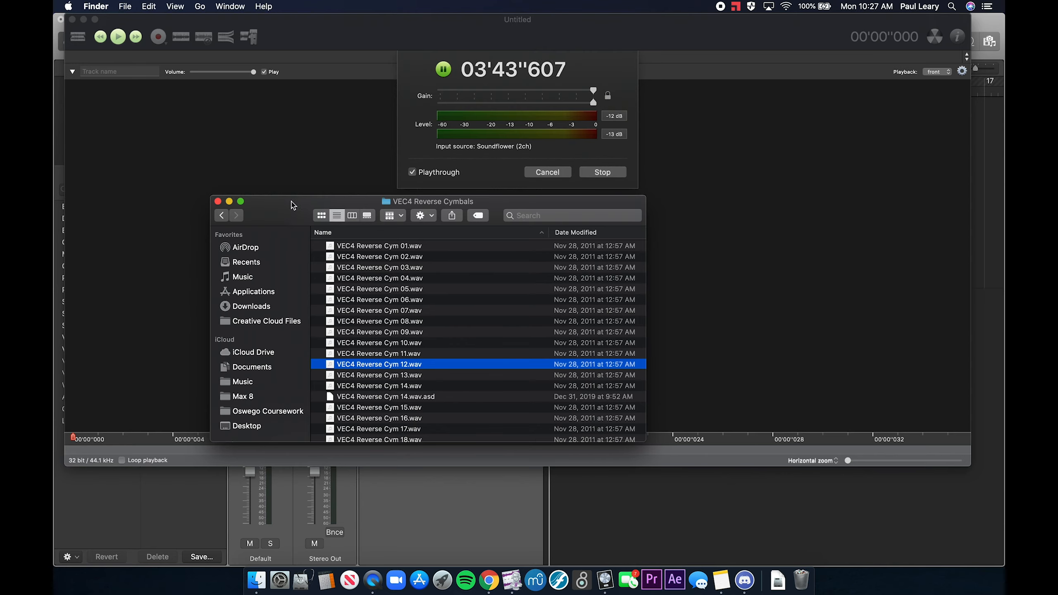
- Close the sample folder window, switch to Logic Pro X and dismiss the Musical Typing keyboard
left_click(217, 202)
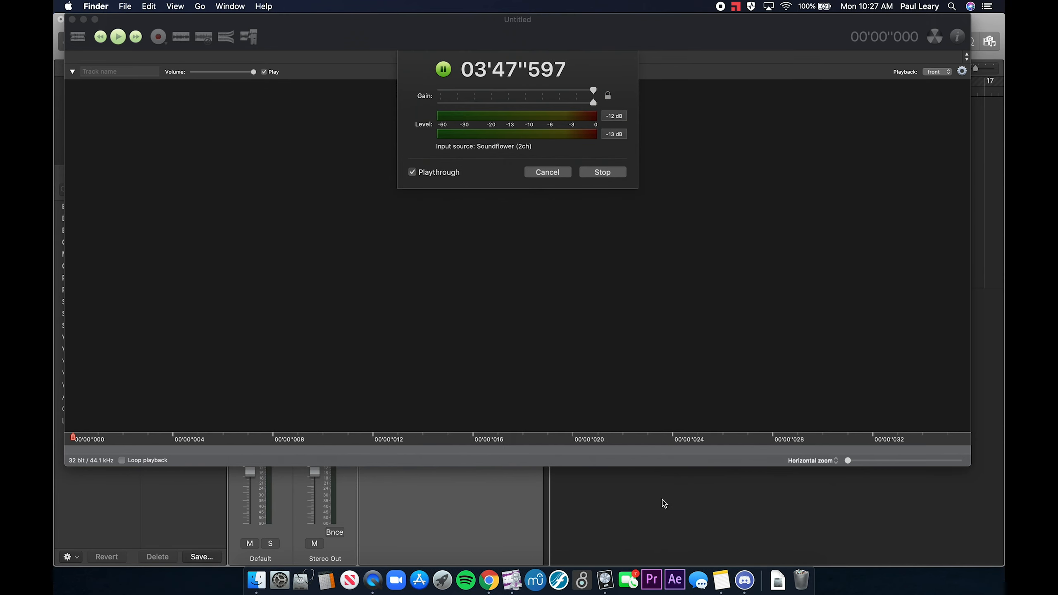
left_click(663, 501)
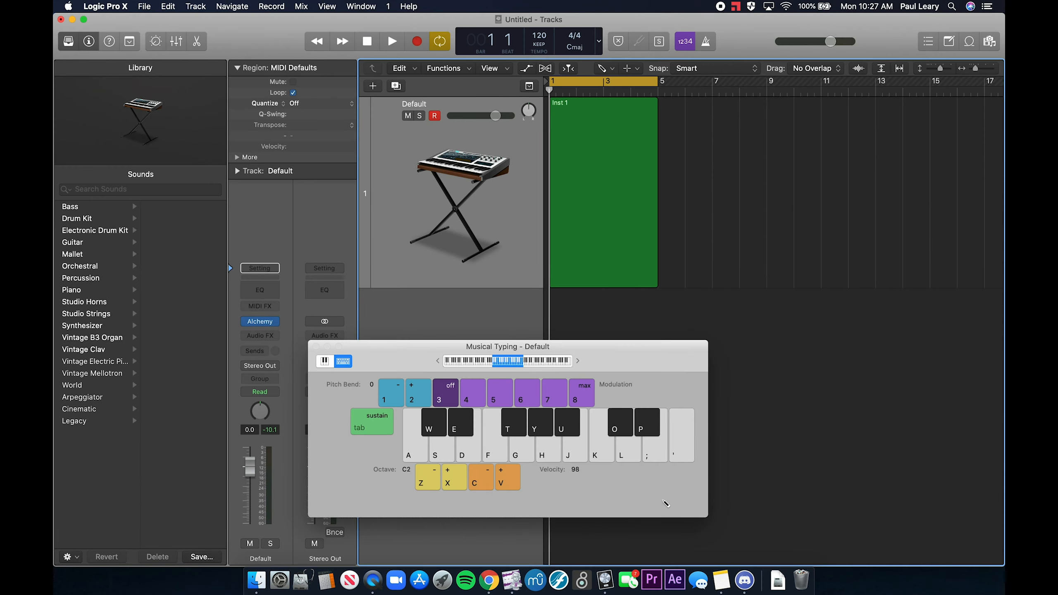
left_click(316, 346)
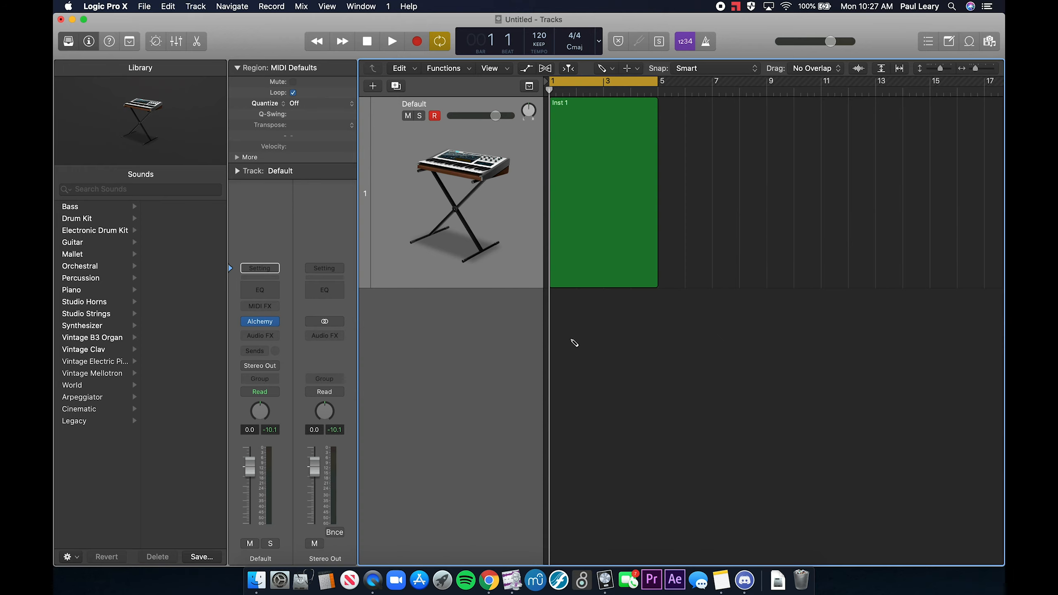
- Enlarge the Default track to an individual track zoom of 32 and select the Inst 1 region
left_click_drag(506, 287, 508, 404)
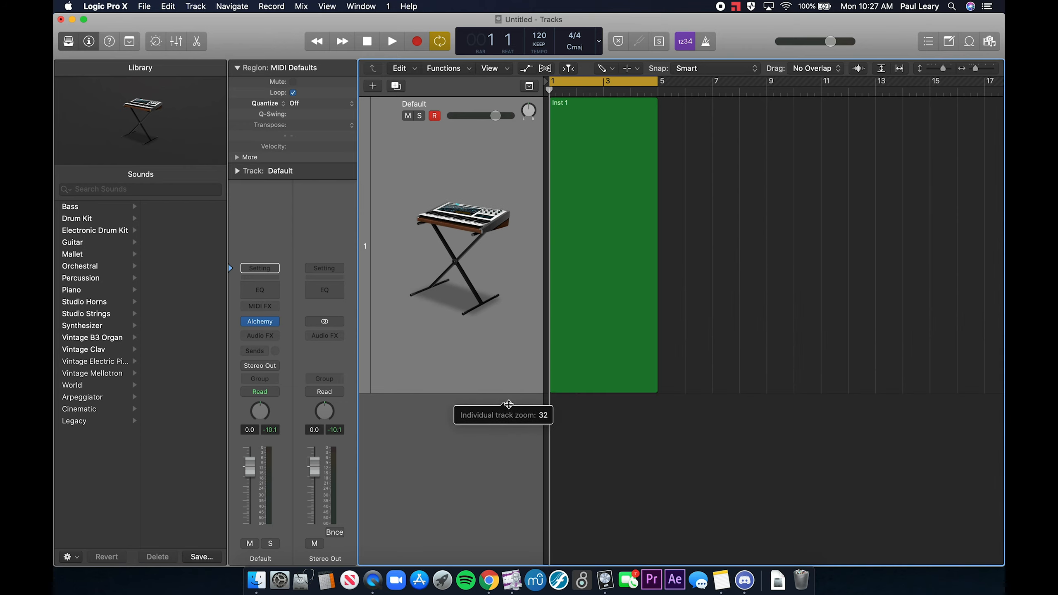
key("super+Right")
key("super+Right")
key("super+Right")
key("super+Right")
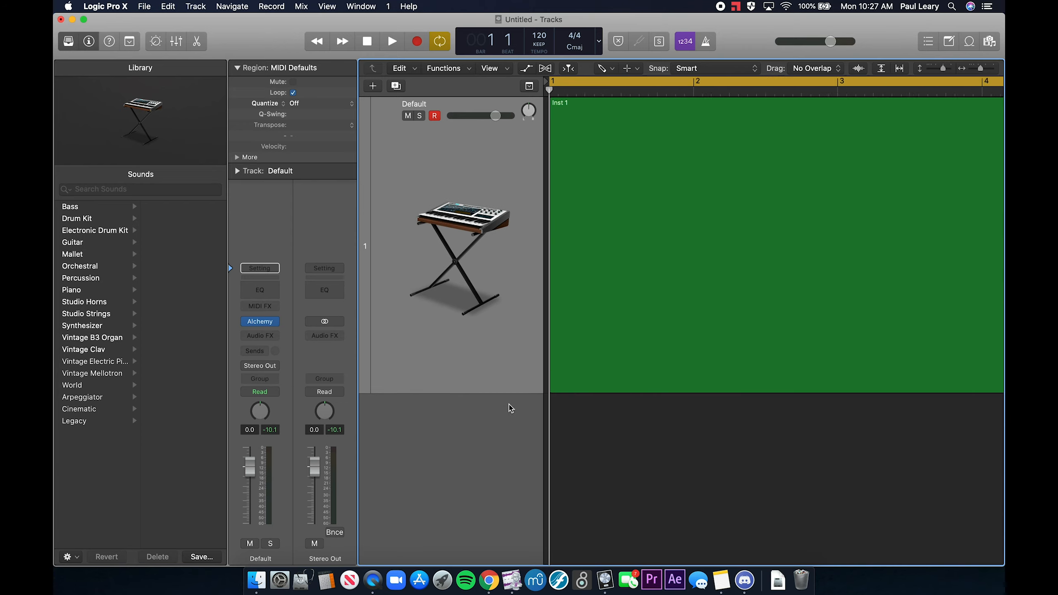
key("super+Left")
key("super+Left")
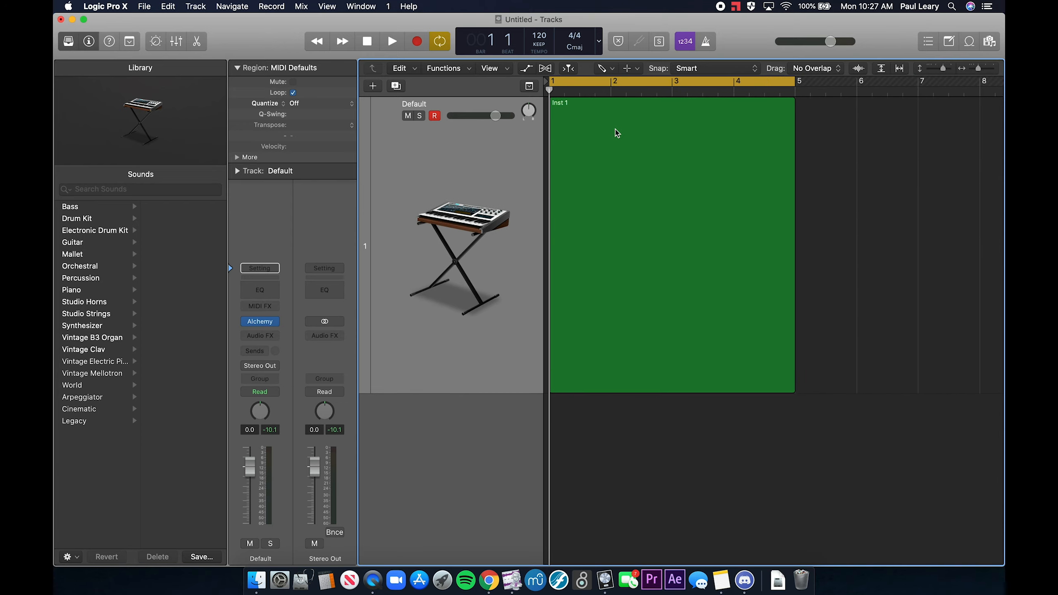
left_click(603, 108)
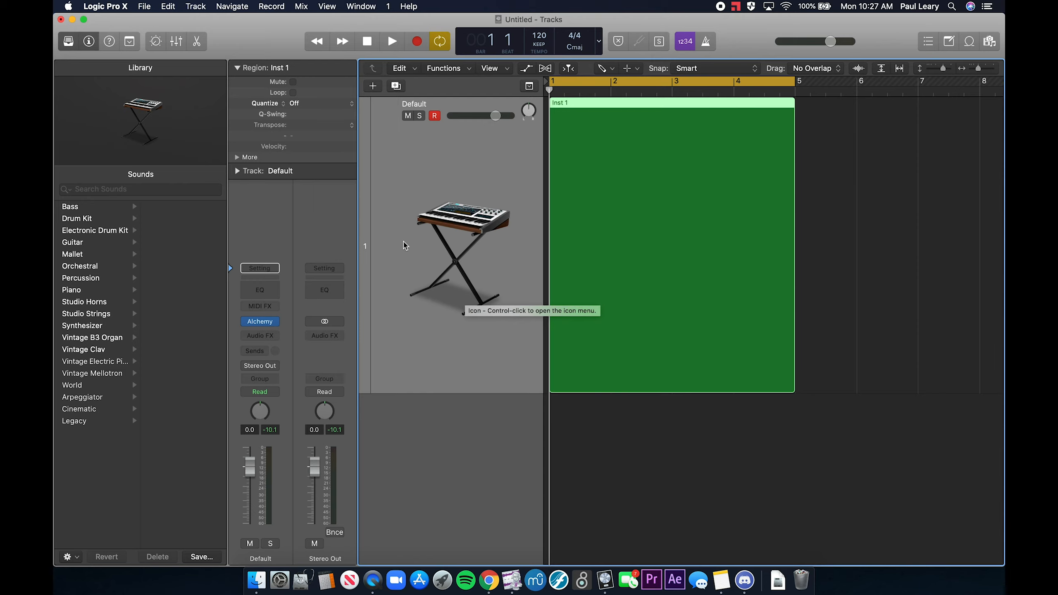
- Create a second track with the Default track's settings and replace its instrument with Ultrabeat (Drum Synth) in Stereo
left_click(394, 86)
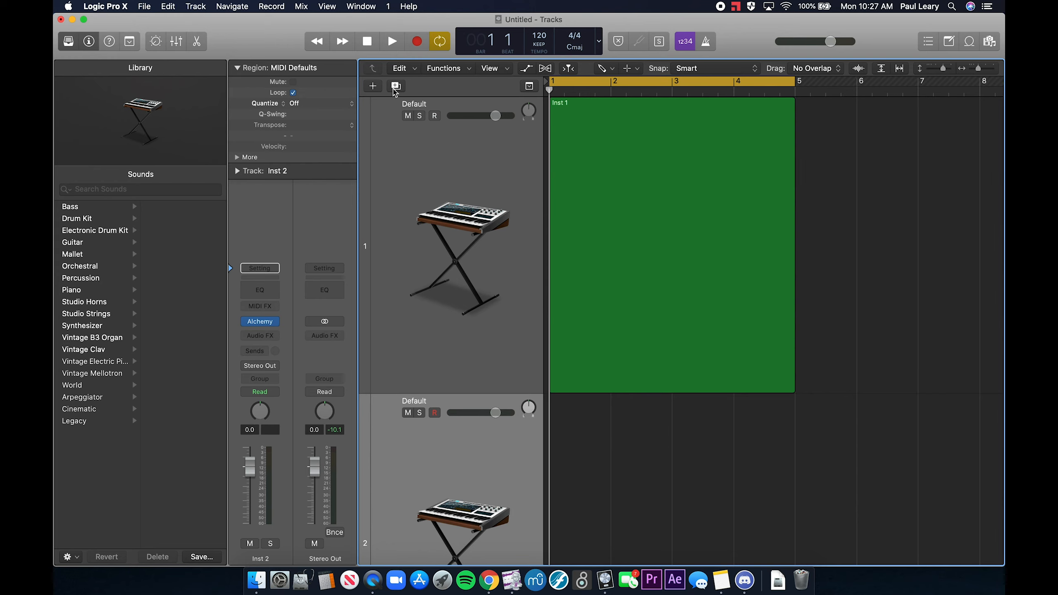
left_click(278, 321)
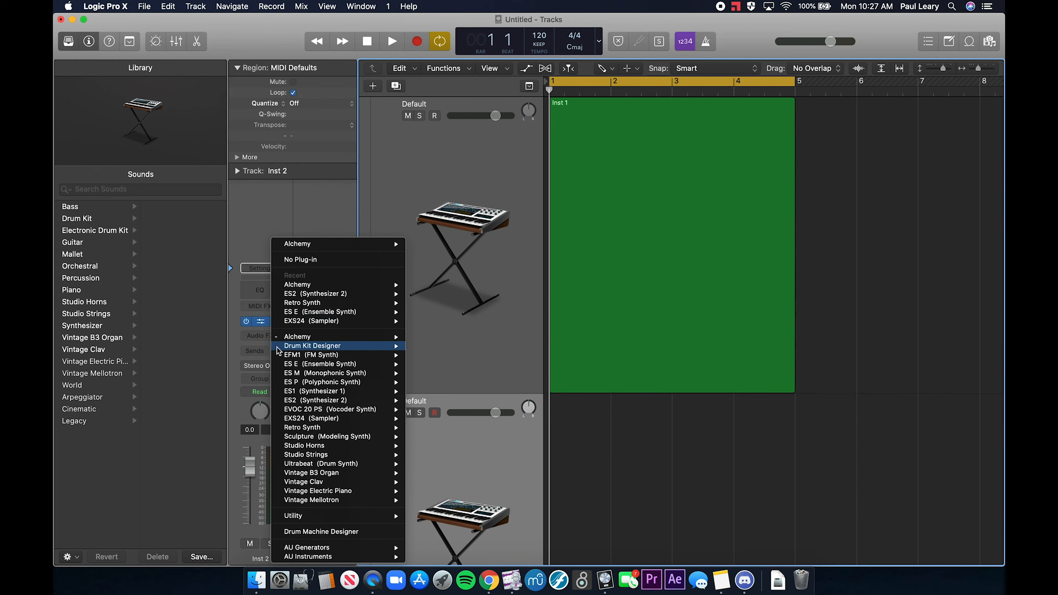
mouse_move(282, 466)
mouse_move(293, 433)
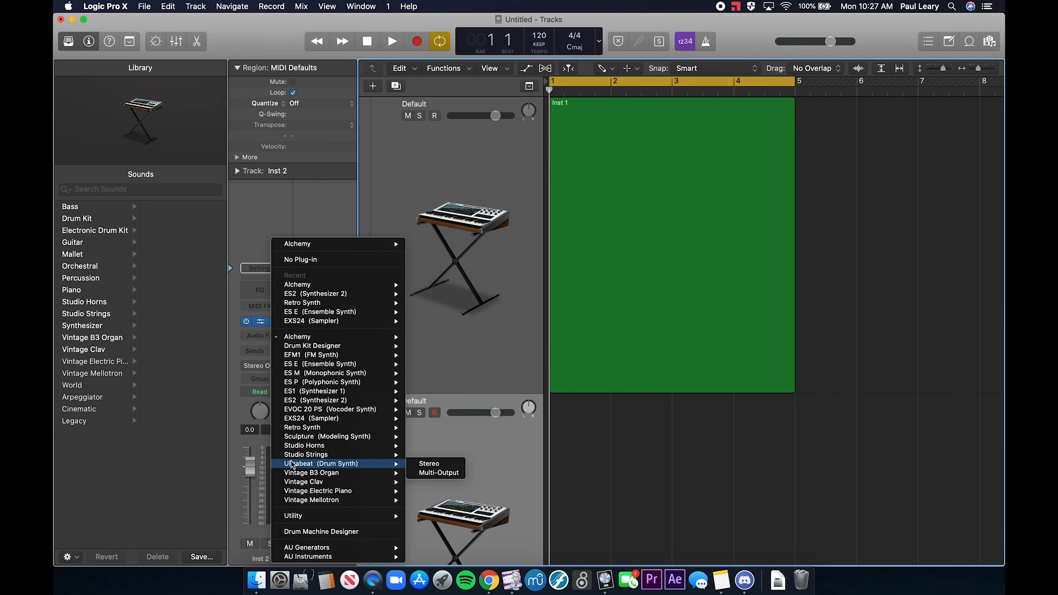
left_click(427, 465)
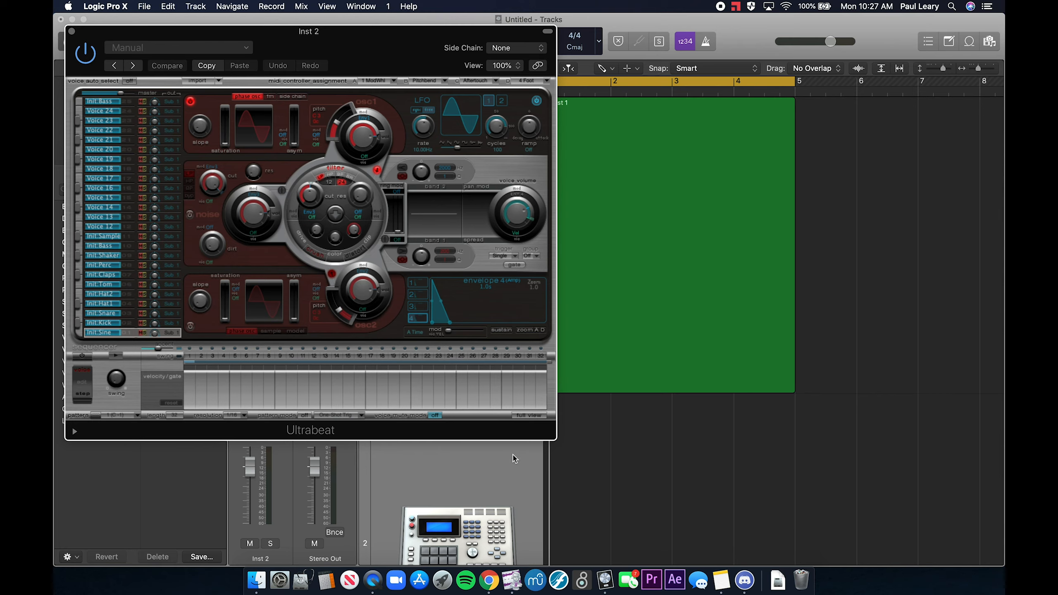
- Enlarge the Ultrabeat window to 153% and load the Acoustic Hi-Hat Bank from the Drum Banks presets
left_click_drag(646, 451, 815, 529)
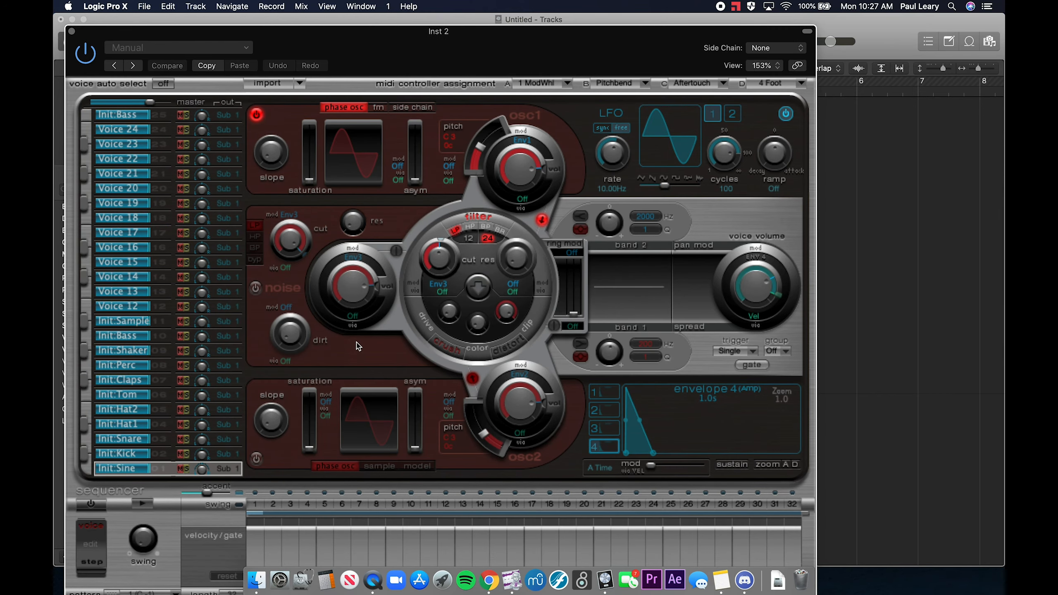
left_click_drag(307, 26, 363, 2)
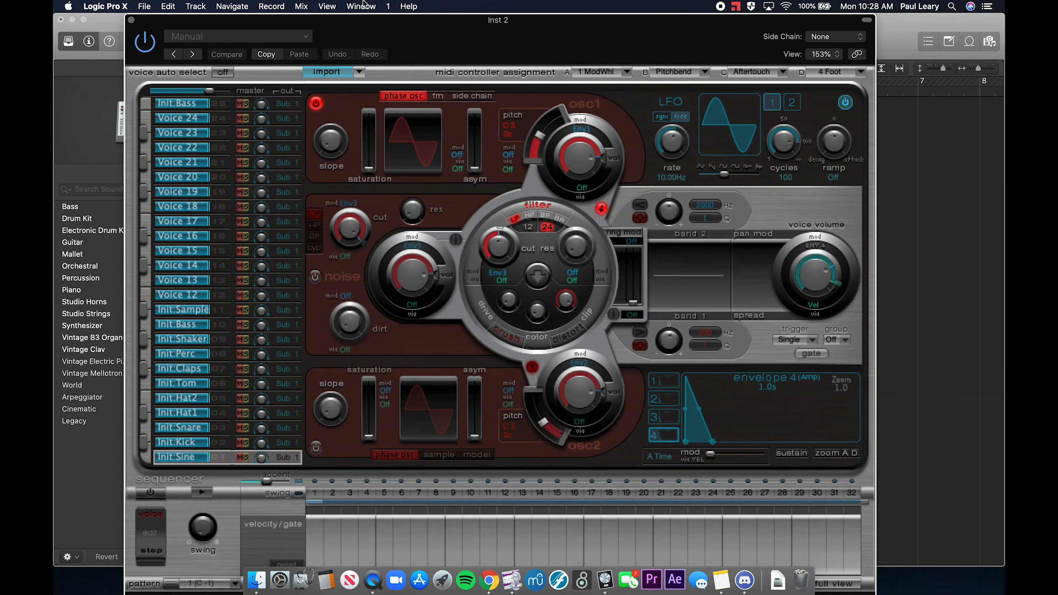
left_click(209, 36)
mouse_move(227, 262)
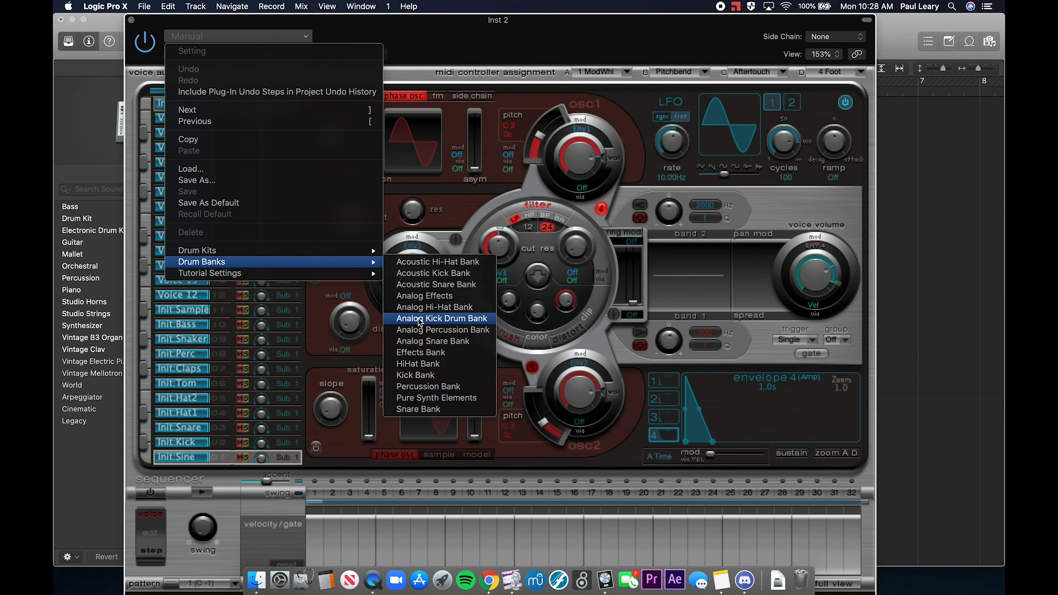
left_click(416, 262)
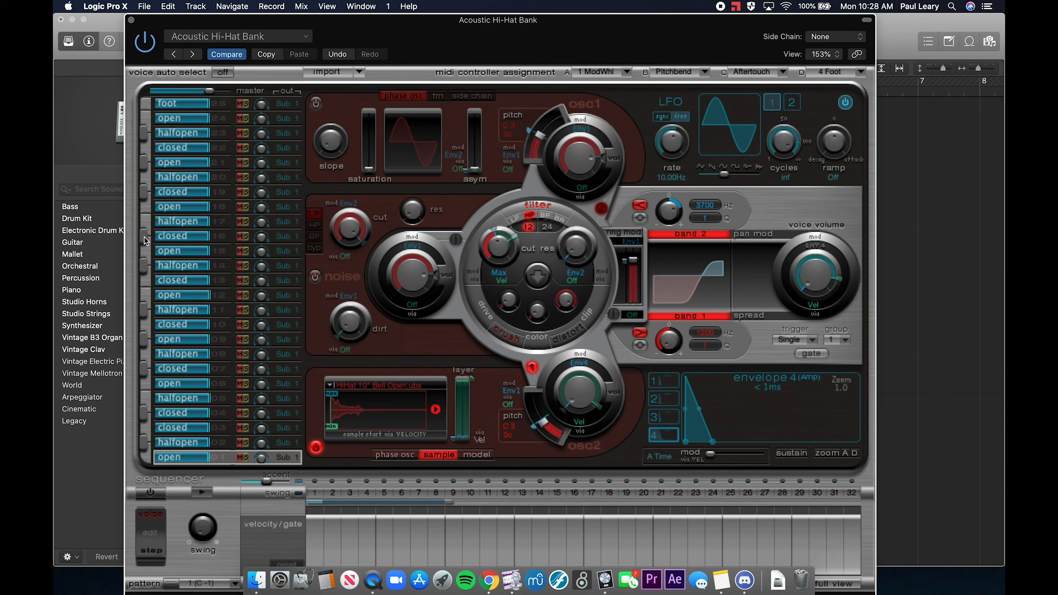
- Audition the halfopen voice 17 and the open voice 18 of the hi-hat bank, raising the system volume
left_click(143, 222)
left_click(144, 222)
left_click(143, 204)
key("XF86AudioRaiseVolume")
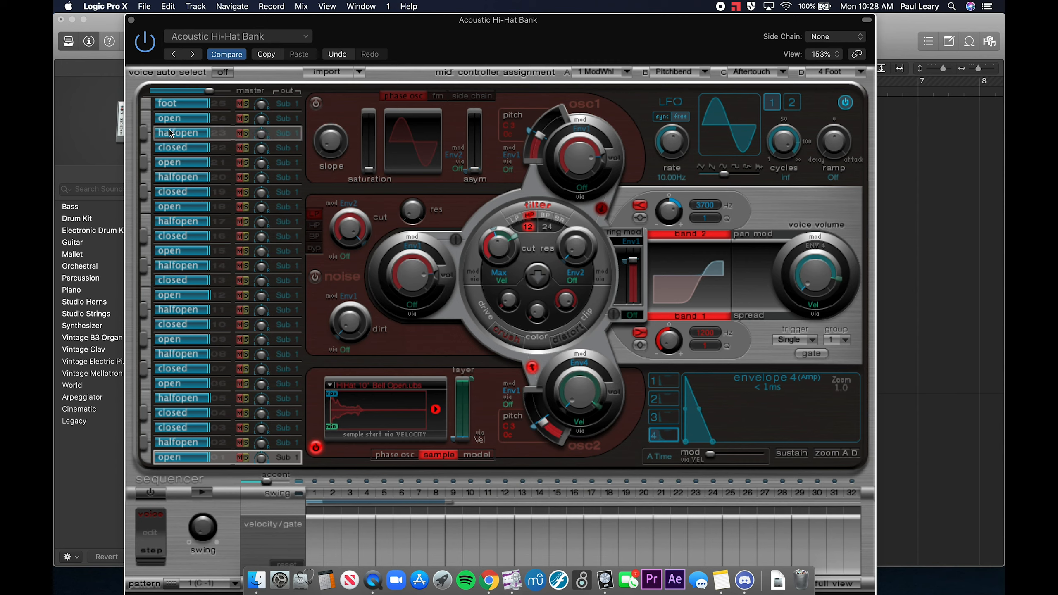
- Select the halfopen hi-hat voice 23 and audition it several times
left_click(181, 134)
left_click(143, 134)
left_click(143, 134)
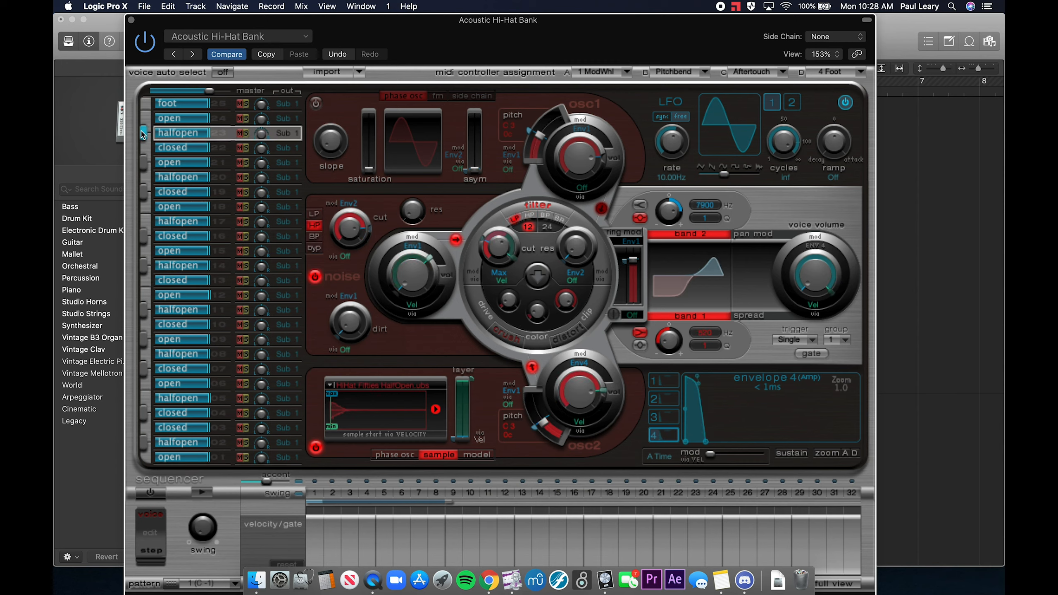
left_click(143, 134)
left_click(143, 134)
- Reverse the sample of halfopen voice 23, audition it repeatedly, and restore forward playback
left_click(436, 410)
left_click(143, 135)
left_click(143, 134)
left_click(143, 134)
left_click(143, 135)
left_click(143, 134)
left_click(143, 135)
left_click(435, 410)
- Reverse the sample of the open hi-hat voice 18, comparing its sound before and after, and close the Ultrabeat window
left_click(144, 208)
left_click(144, 195)
left_click(145, 208)
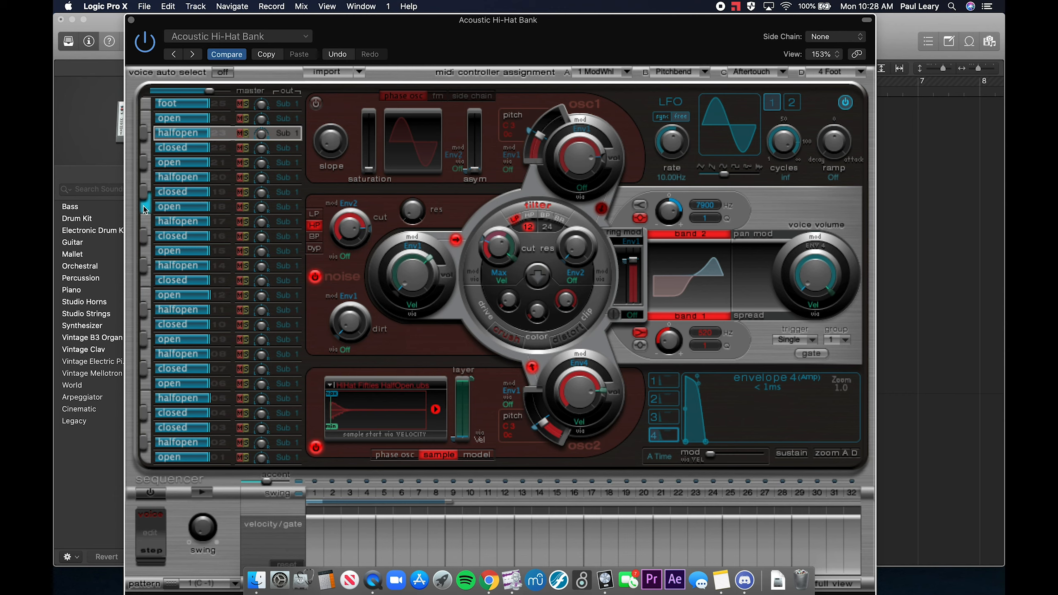
left_click(176, 211)
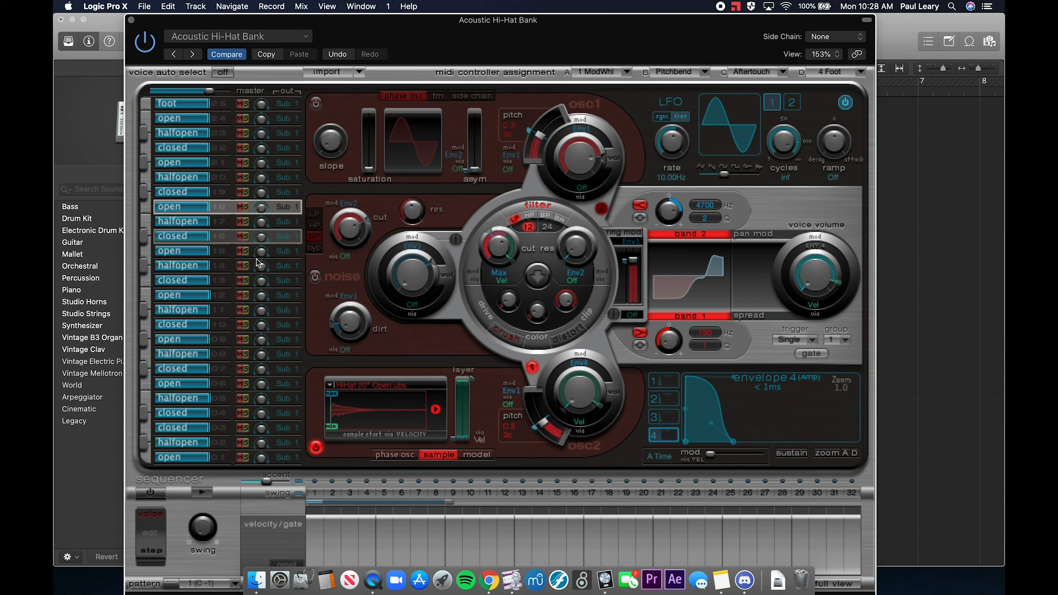
left_click(435, 409)
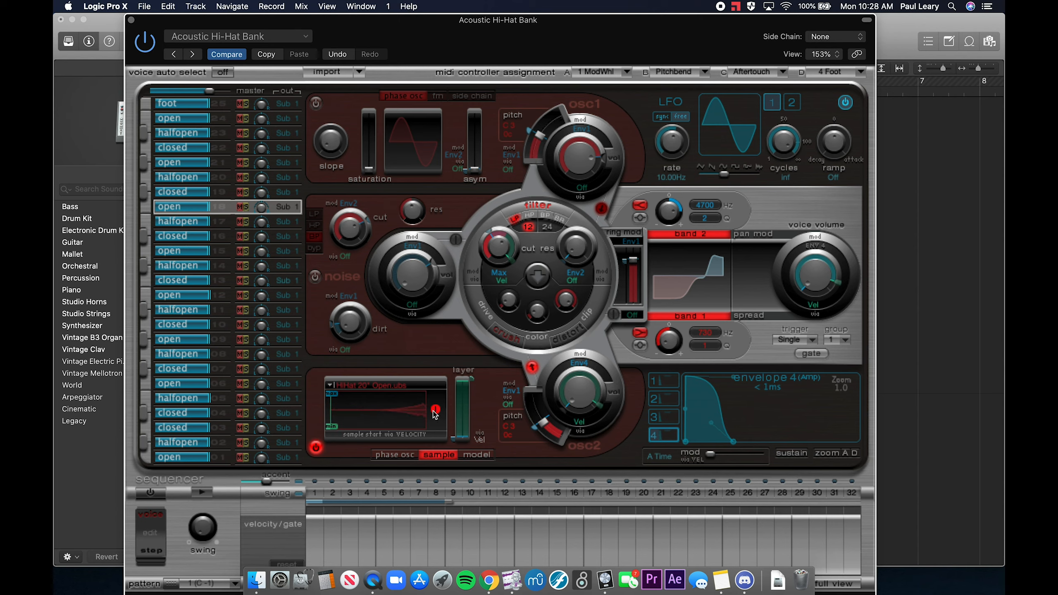
left_click(144, 208)
left_click(144, 208)
left_click(144, 208)
left_click(145, 208)
left_click(130, 20)
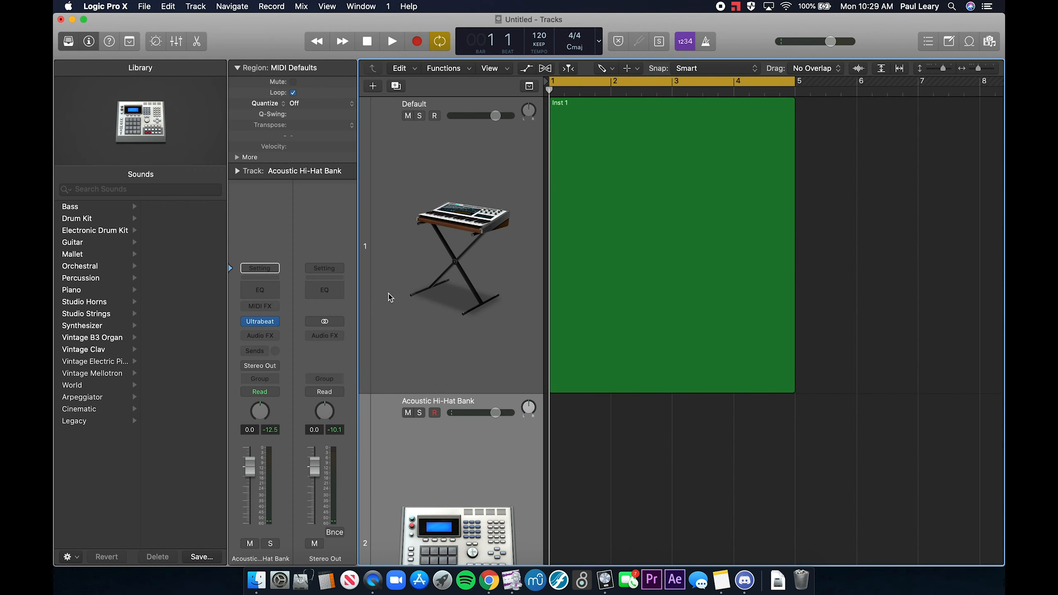
- Open Alchemy on the Default track, view the settings of source A, and close the plug-in window
left_click(526, 269)
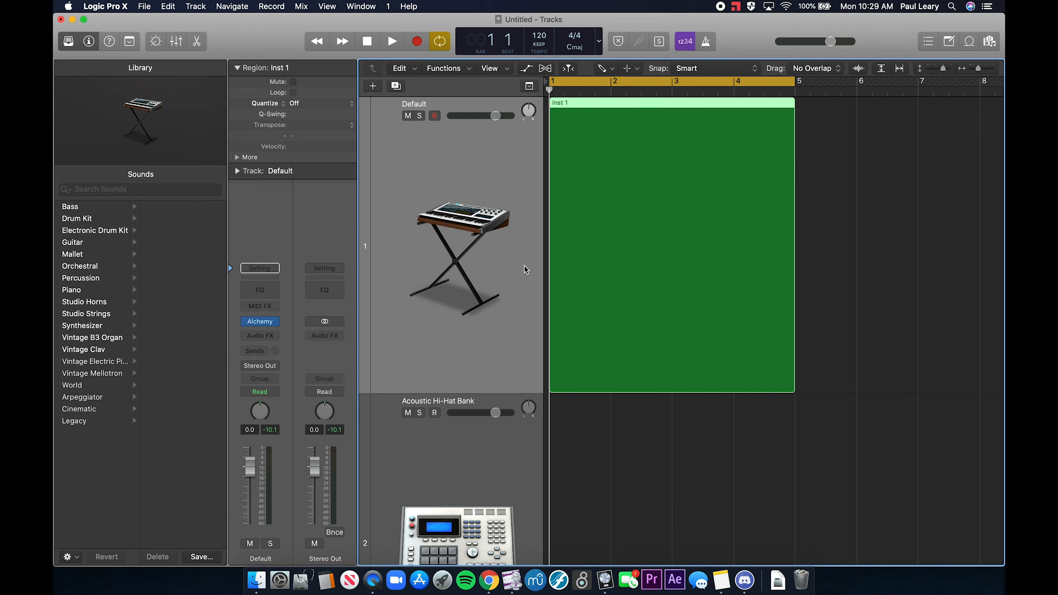
mouse_move(260, 324)
left_click(262, 323)
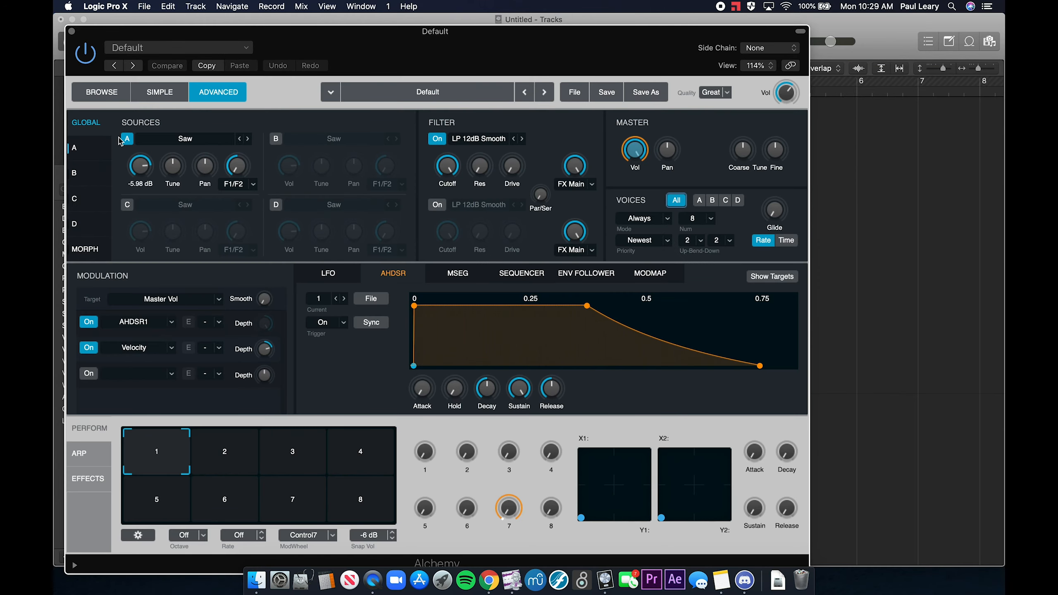
left_click(99, 149)
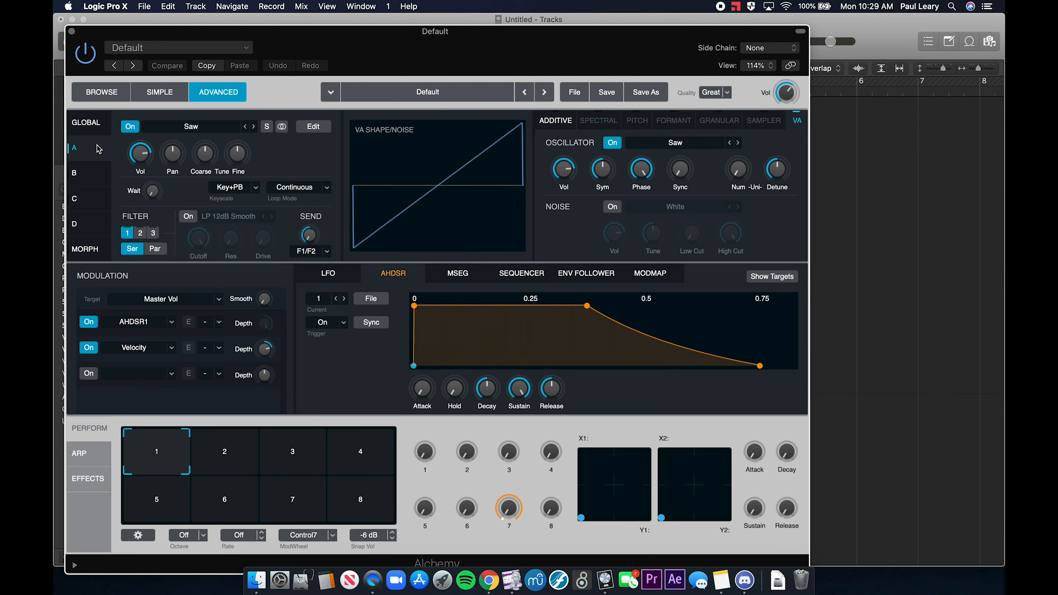
left_click(72, 31)
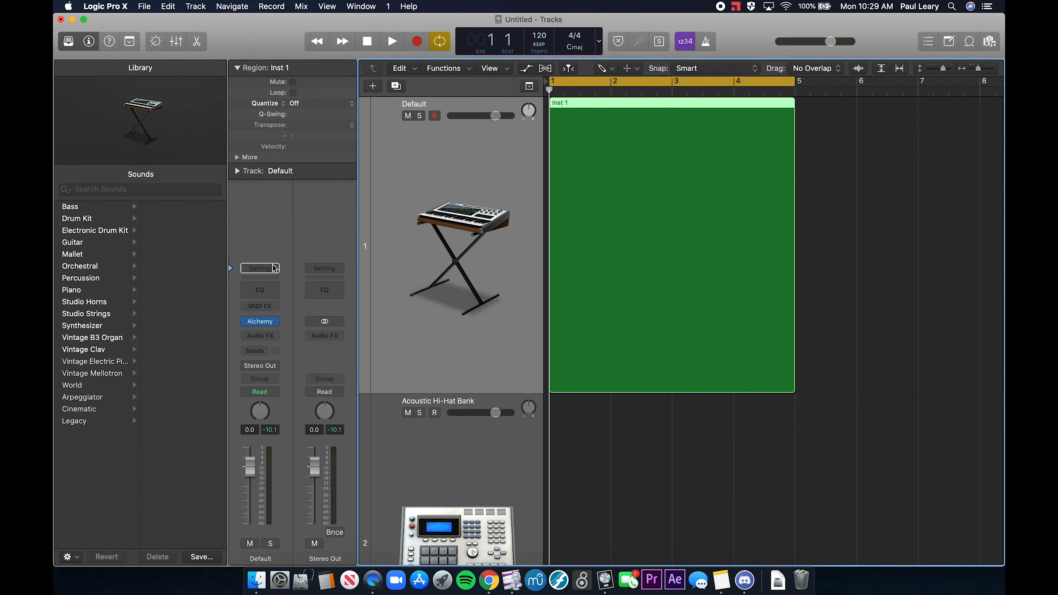
- Replace Alchemy on the Default track with the ES2 (Synthesizer 2) instrument
left_click(279, 320)
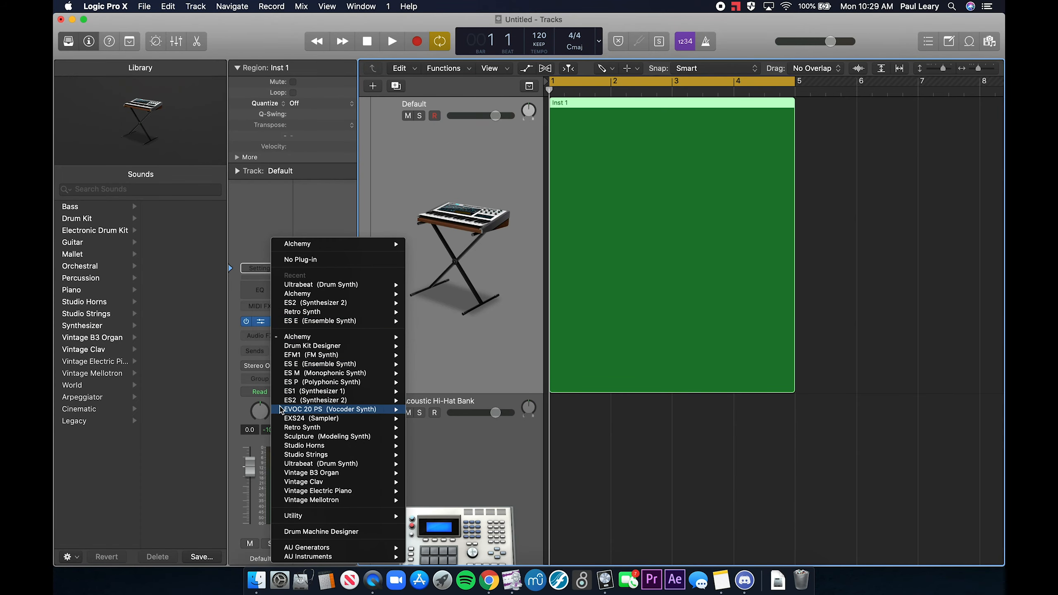
mouse_move(286, 403)
left_click(432, 400)
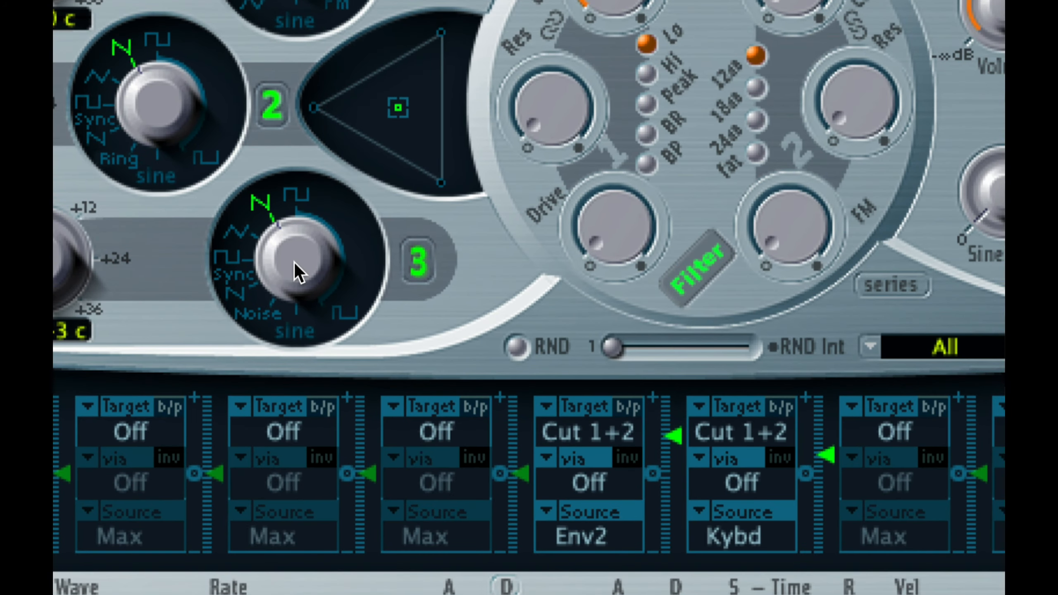
- Set ES2 oscillator 3 to Noise and switch off oscillators 1 and 2
left_click_drag(294, 264, 293, 368)
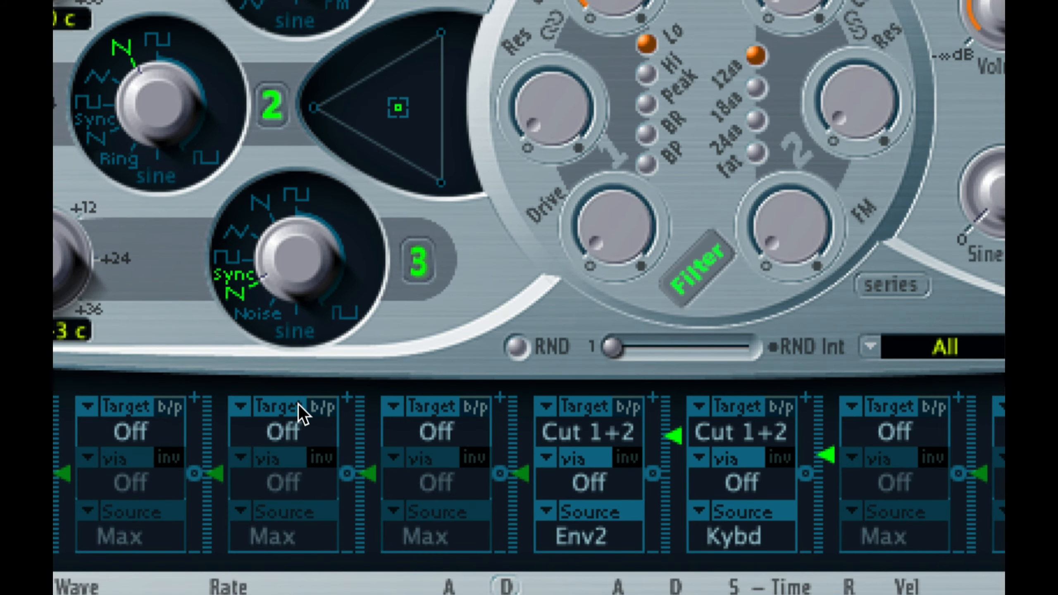
left_click_drag(303, 414, 297, 409)
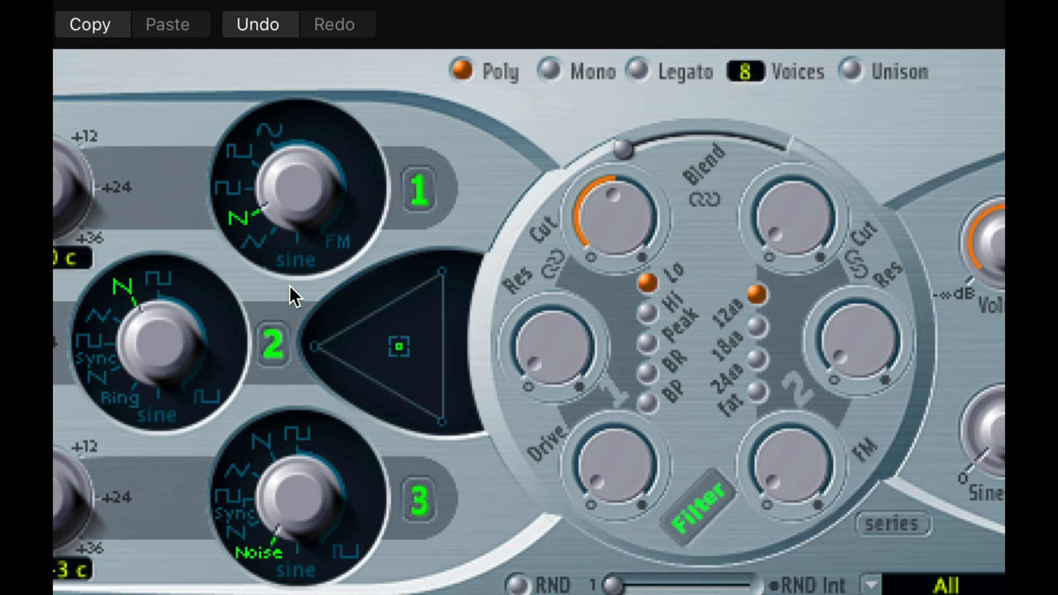
left_click(271, 343)
left_click(423, 176)
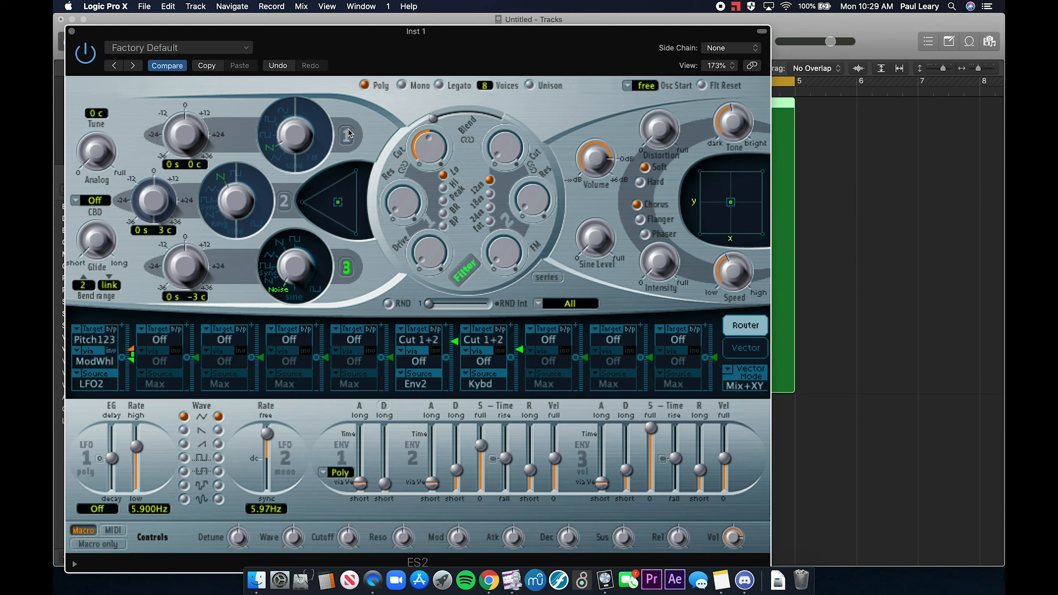
- Play several notes with Musical Typing to audition the ES2 noise sound, and close the plug-in and keyboard windows
key("super+k")
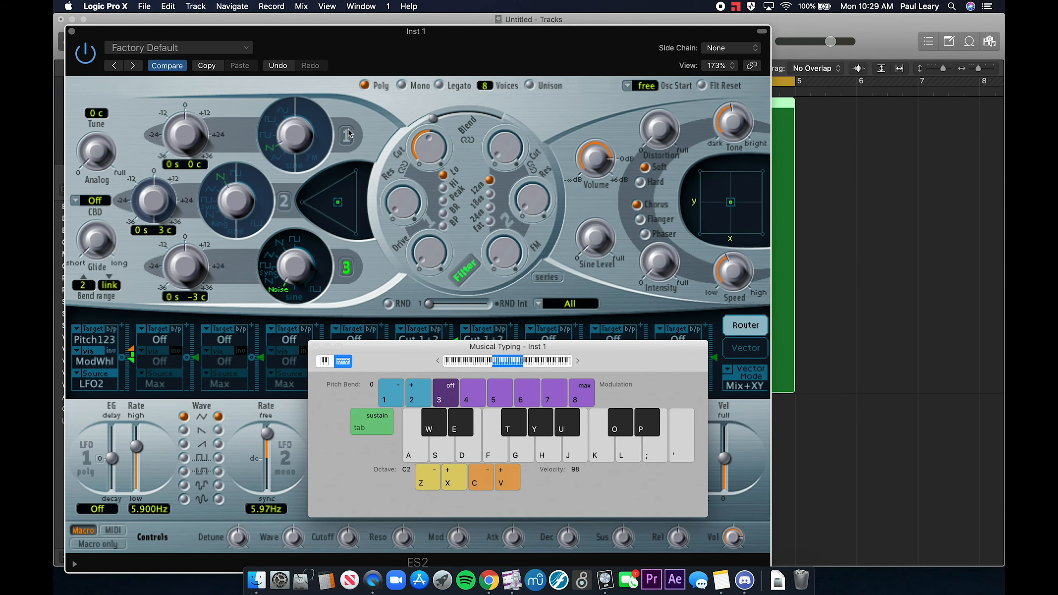
key("f")
key("s")
key("f")
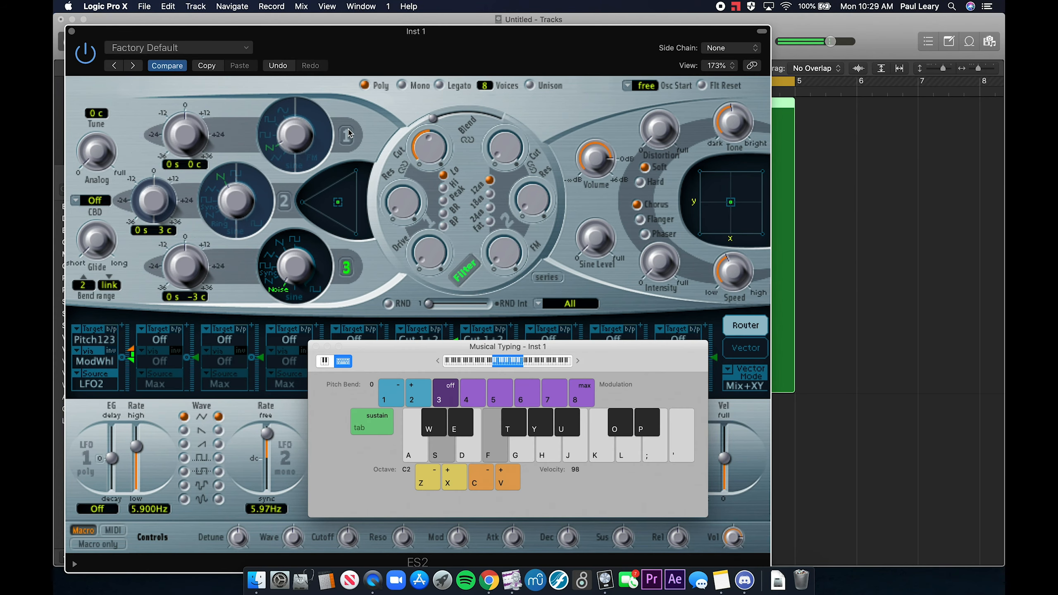
key("d")
key("g")
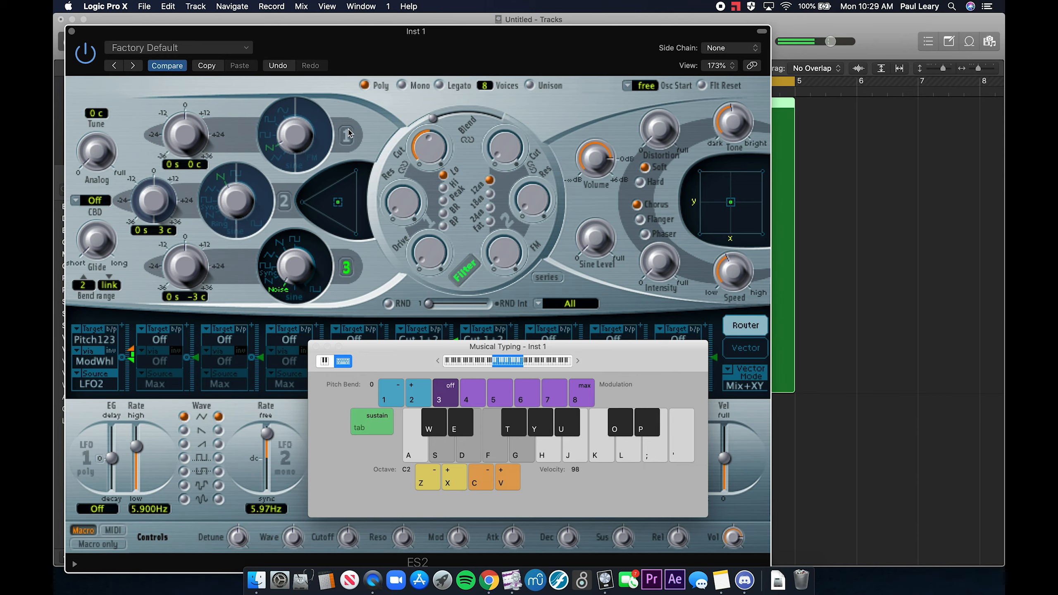
key("super+k")
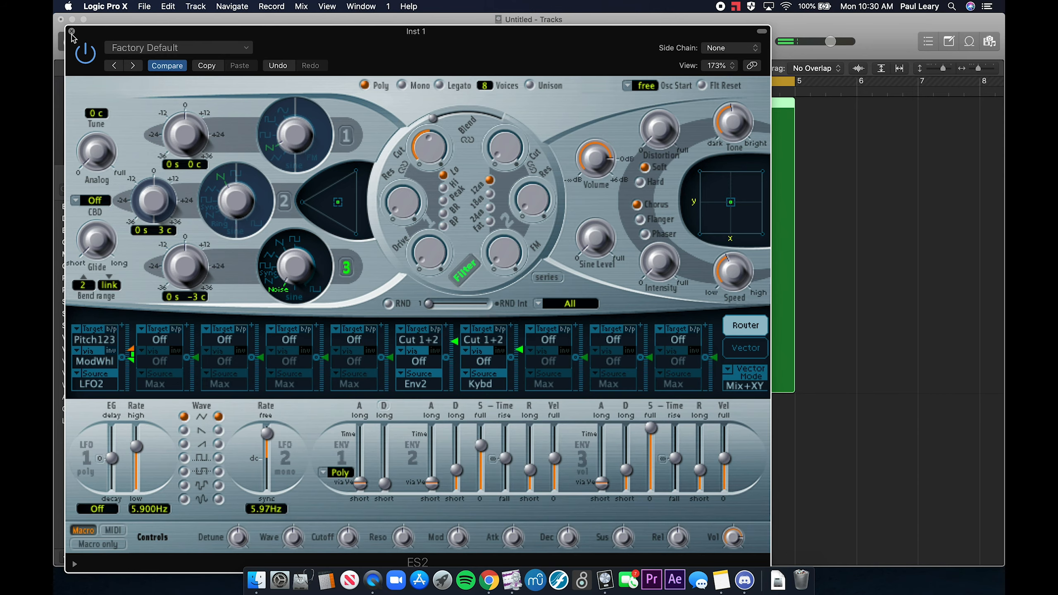
left_click(72, 32)
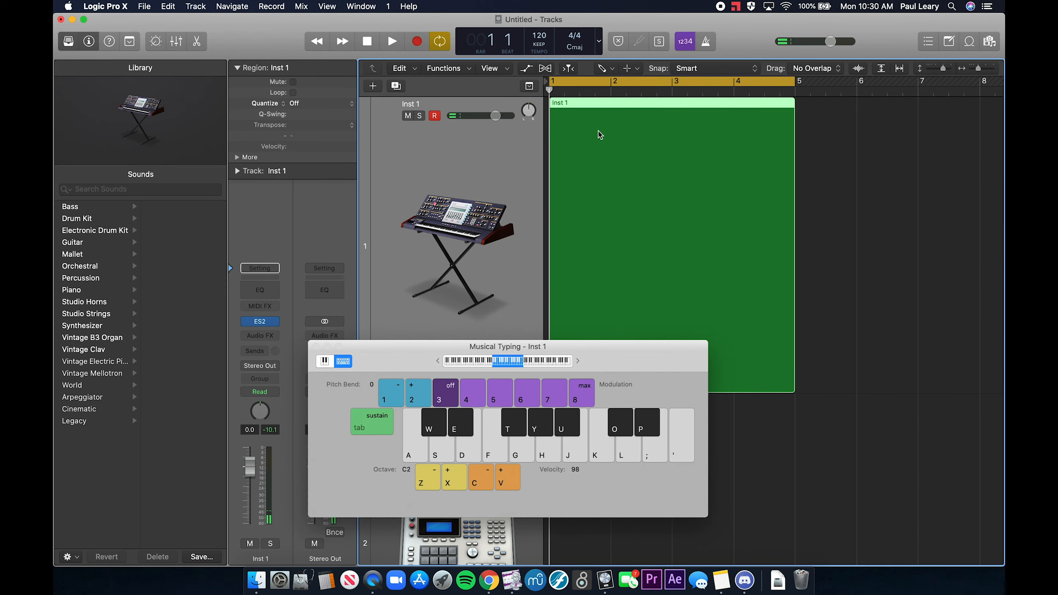
left_click(316, 346)
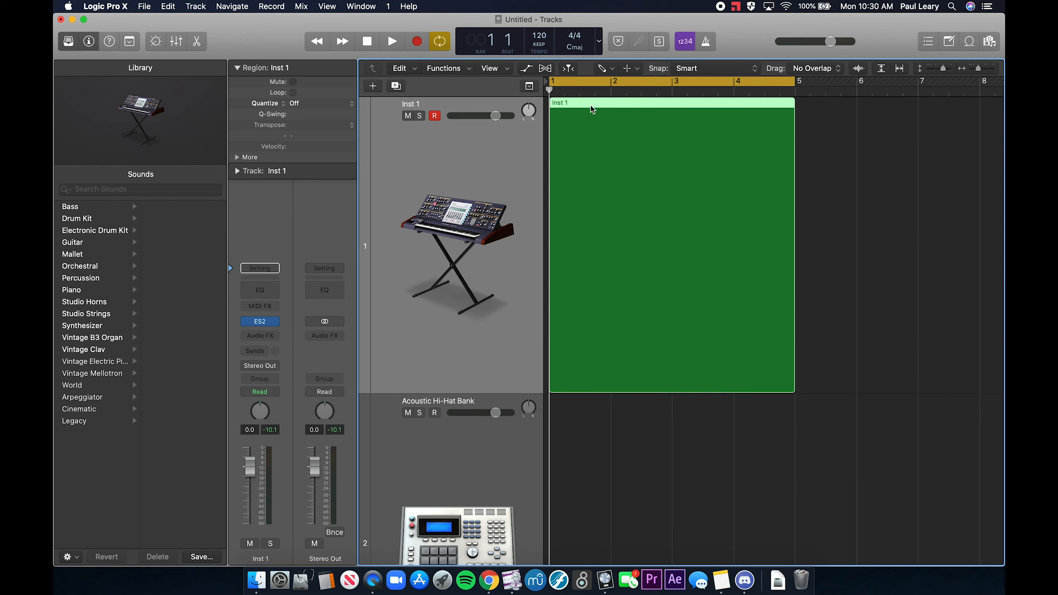
- Record held noise notes on the Inst 1 track with Musical Typing, and close the keyboard and the browser pane
left_click(421, 42)
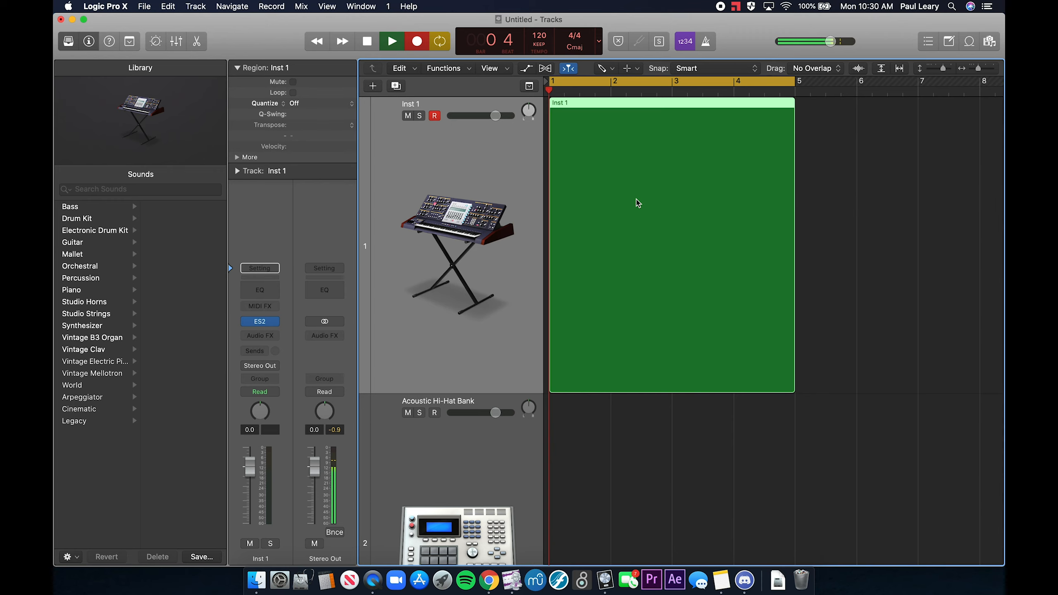
key("s")
key("f")
key("g")
key("g")
key("g")
key("super+k")
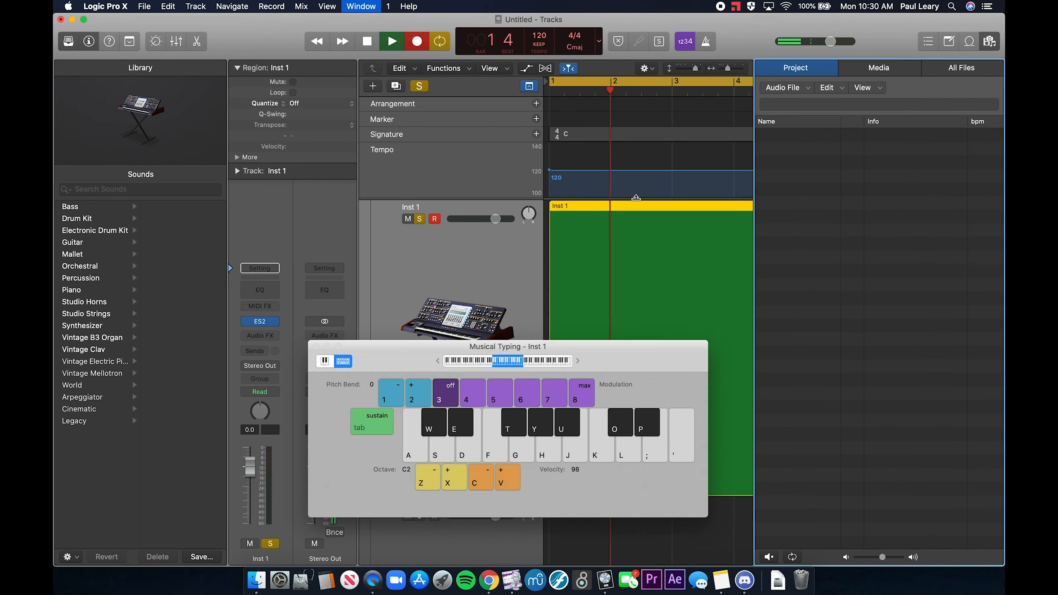
key("s")
key("g")
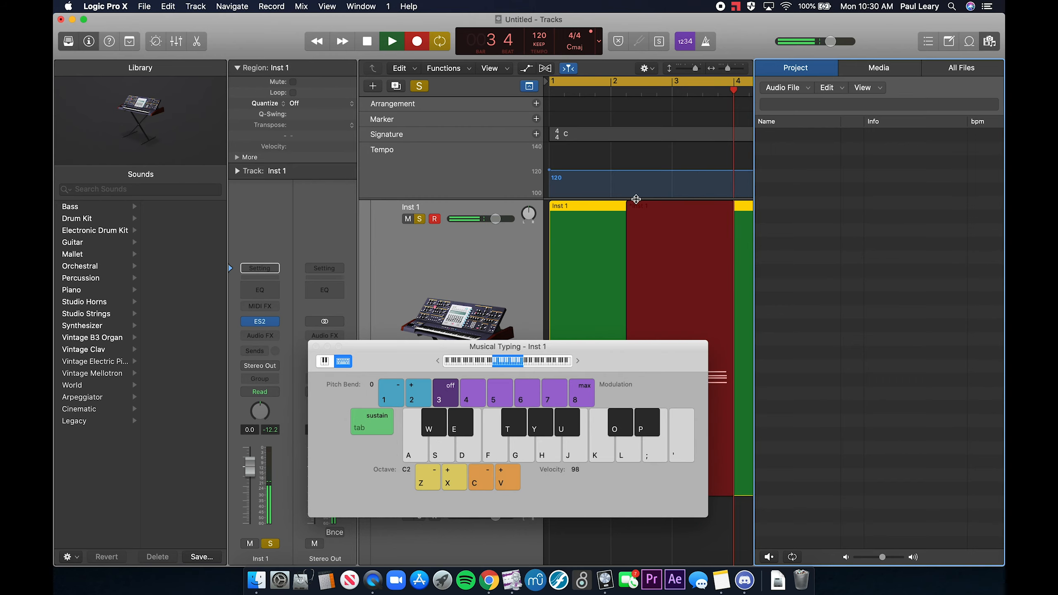
key("space")
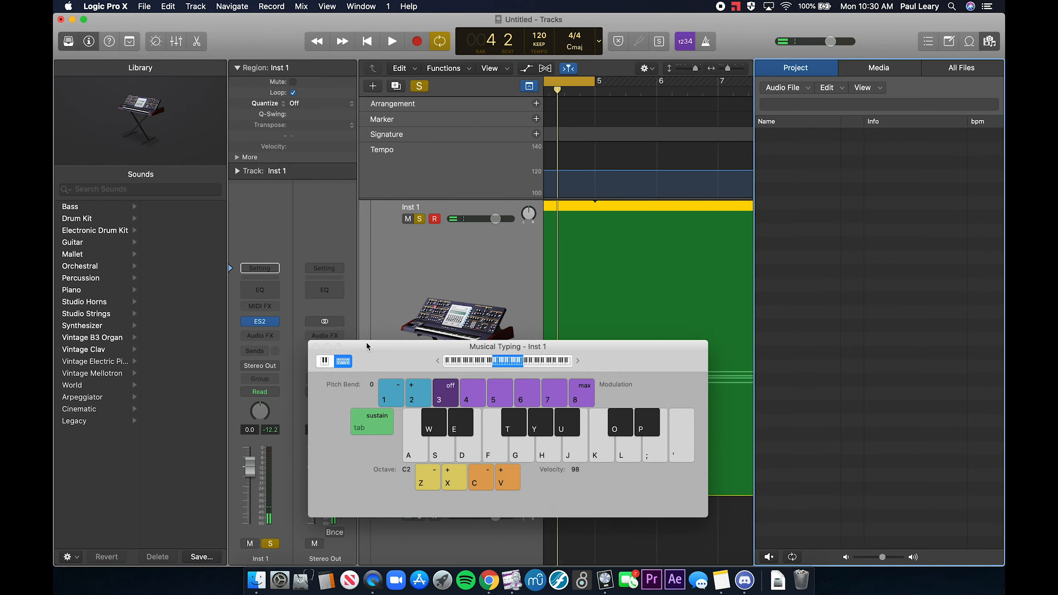
left_click(315, 347)
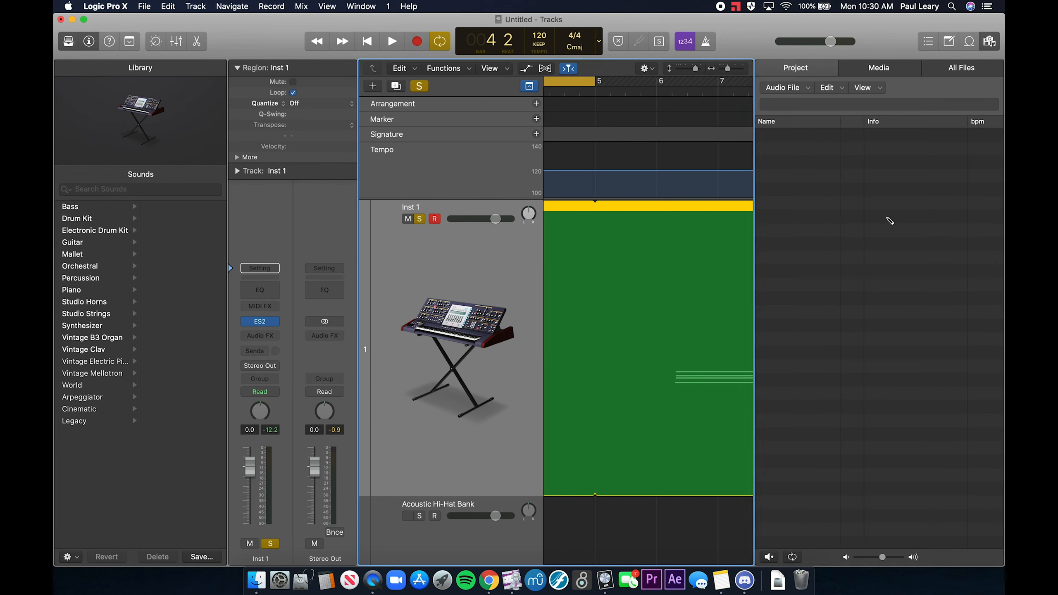
key("f")
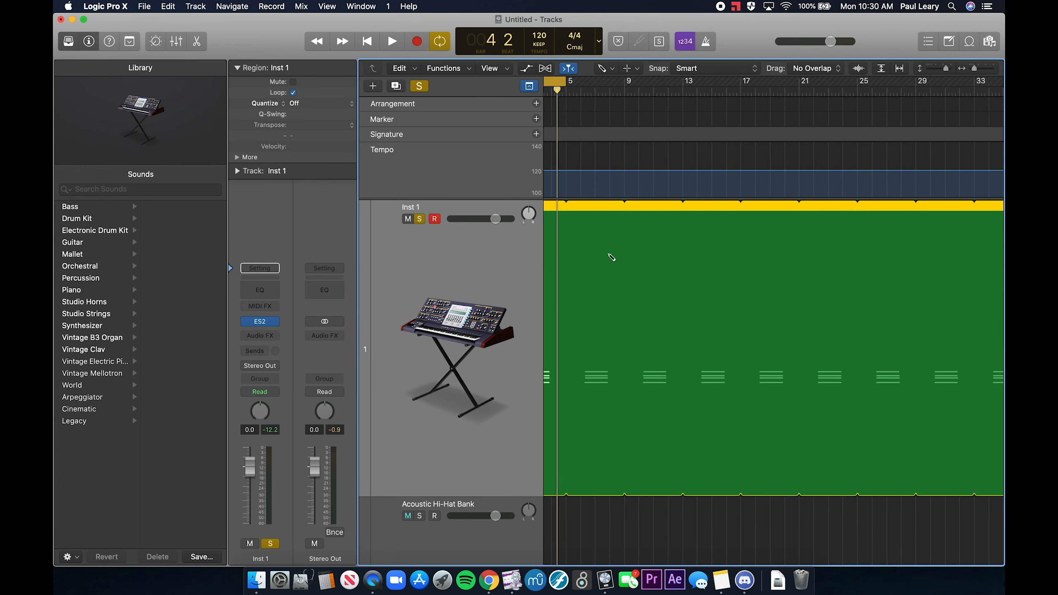
- Trim the looped repetitions of the Inst 1 region back to bar 5 with the Pointer tool
key("z")
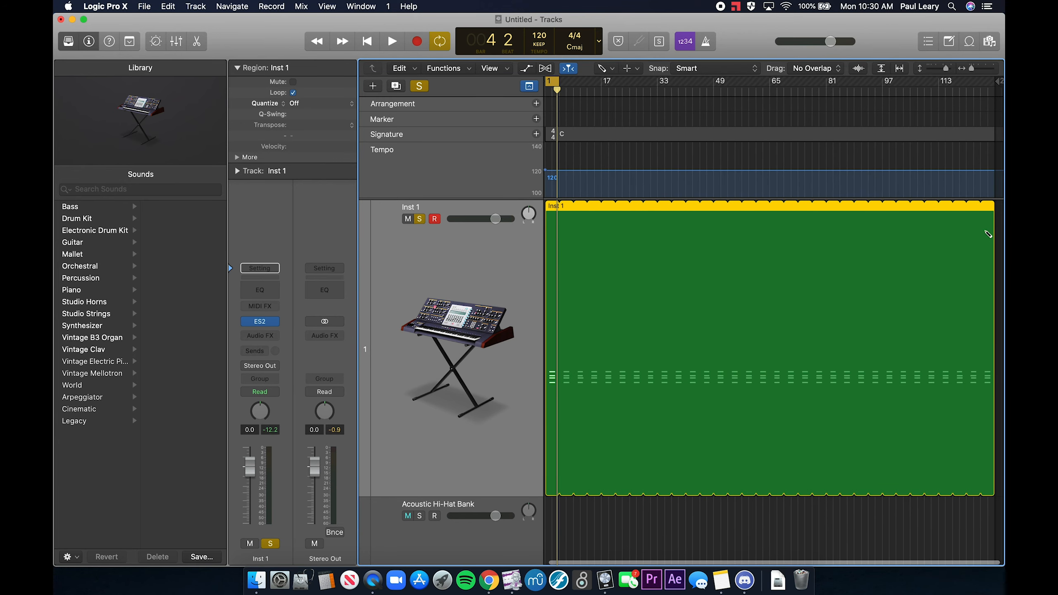
left_click(990, 240)
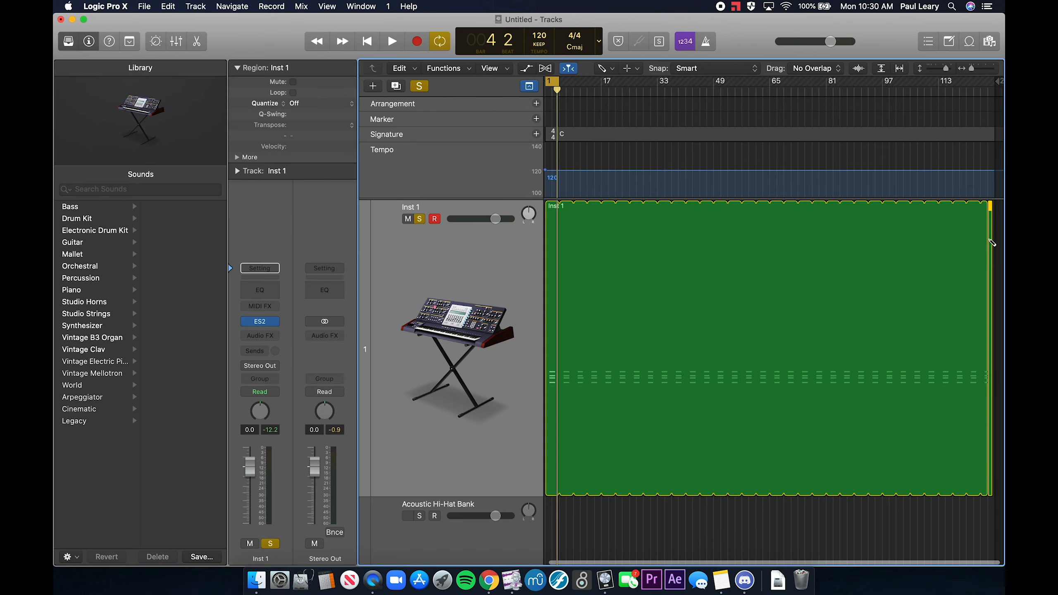
key("super+z")
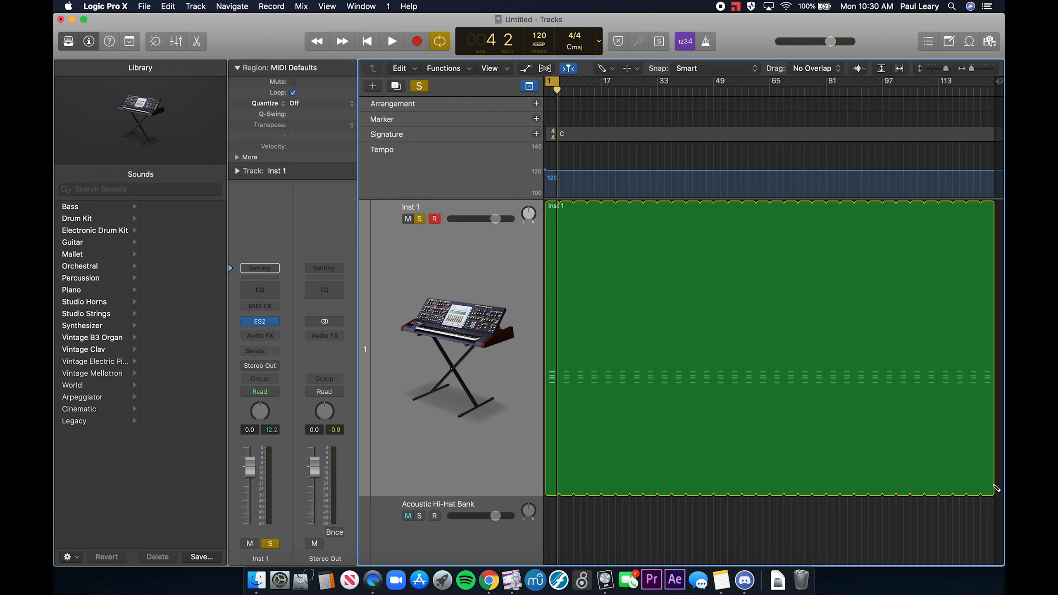
left_click(994, 489)
key("t")
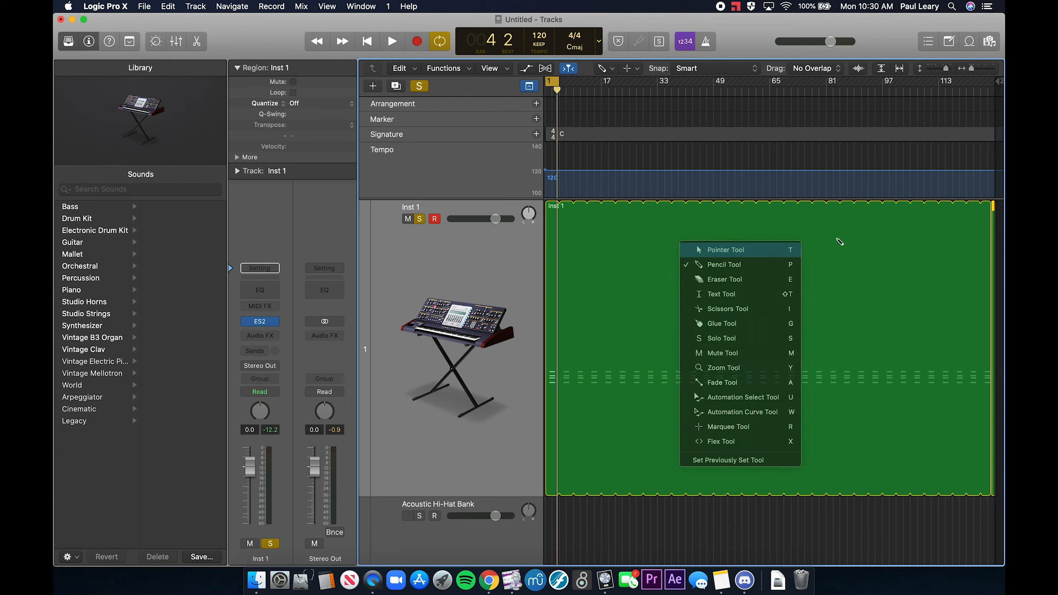
key("t")
left_click_drag(999, 207, 558, 231)
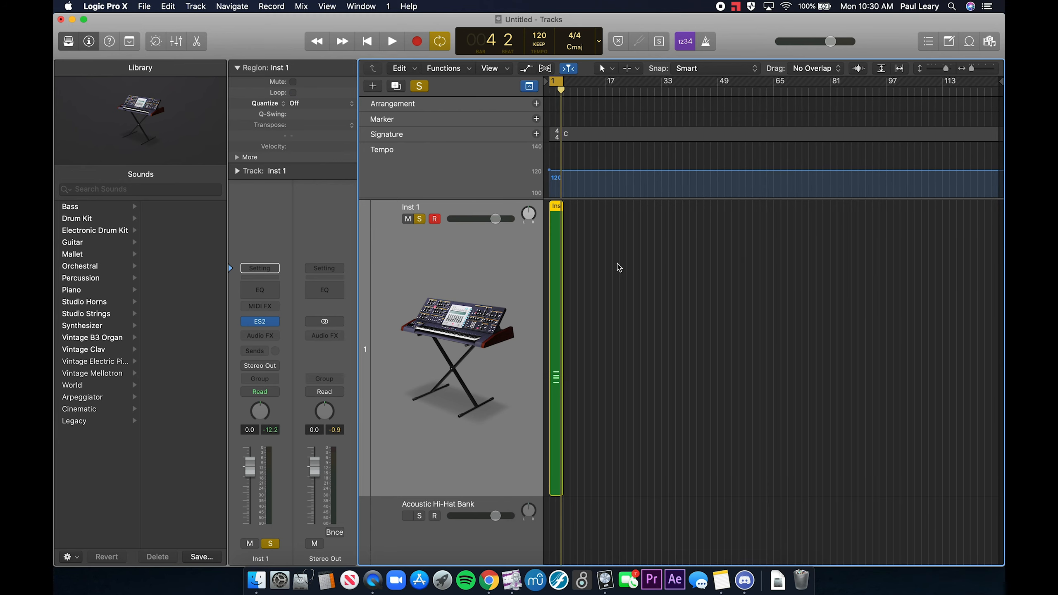
- Open the Inst 1 region in the Piano Roll and move all four notes to the start of bar 1
key("z")
scroll(617, 264, "left", 4)
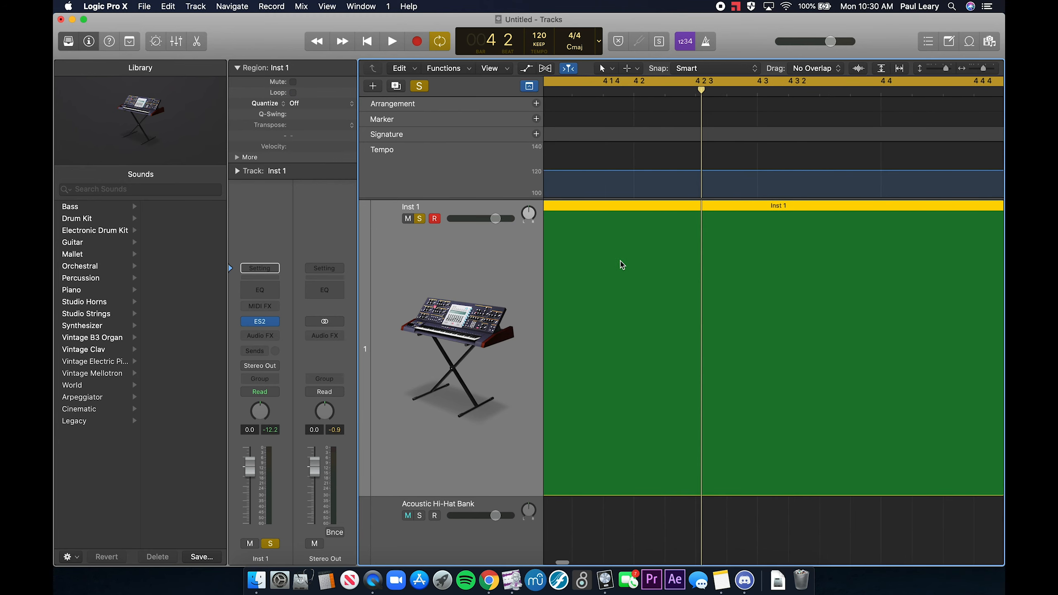
right_click(638, 209)
key("Escape")
key("z")
key("z")
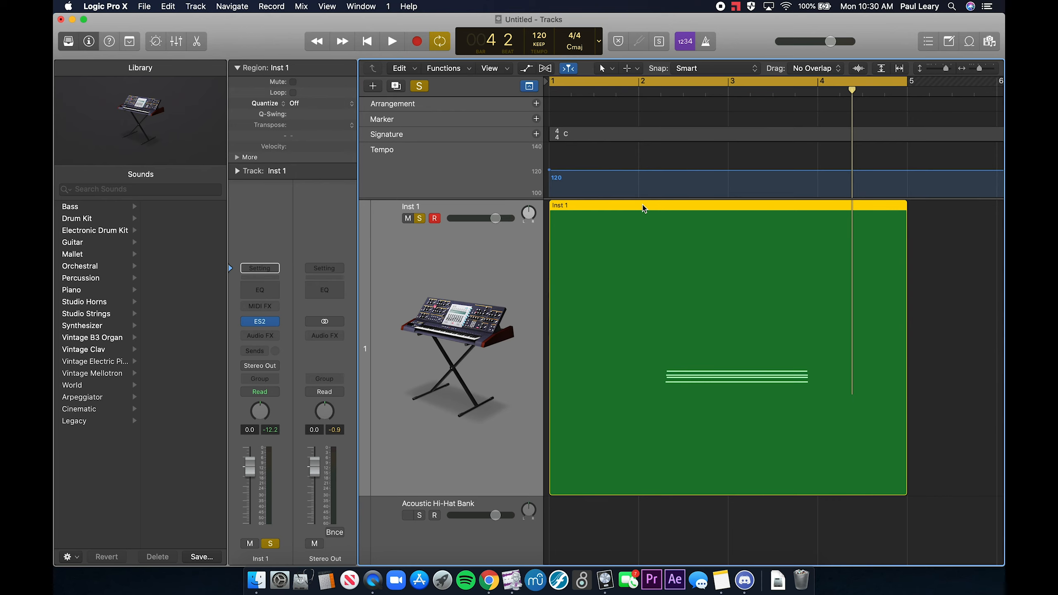
double_click(642, 207)
left_click_drag(637, 465, 729, 537)
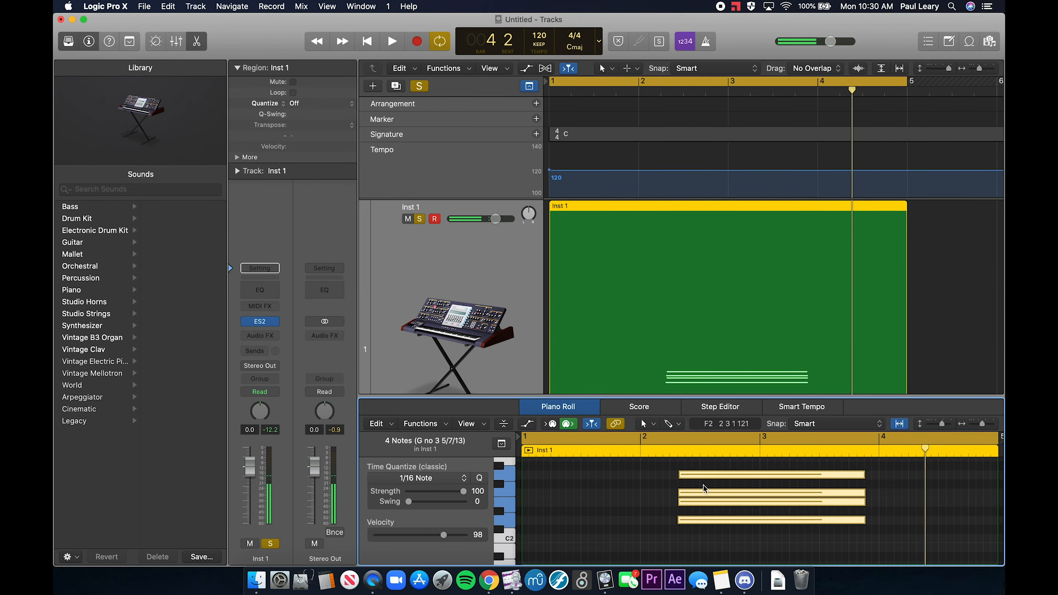
left_click_drag(700, 475, 543, 476)
- Quantize the four notes to 1/1 Note and lengthen them to the end of the region at bar 5
left_click(433, 479)
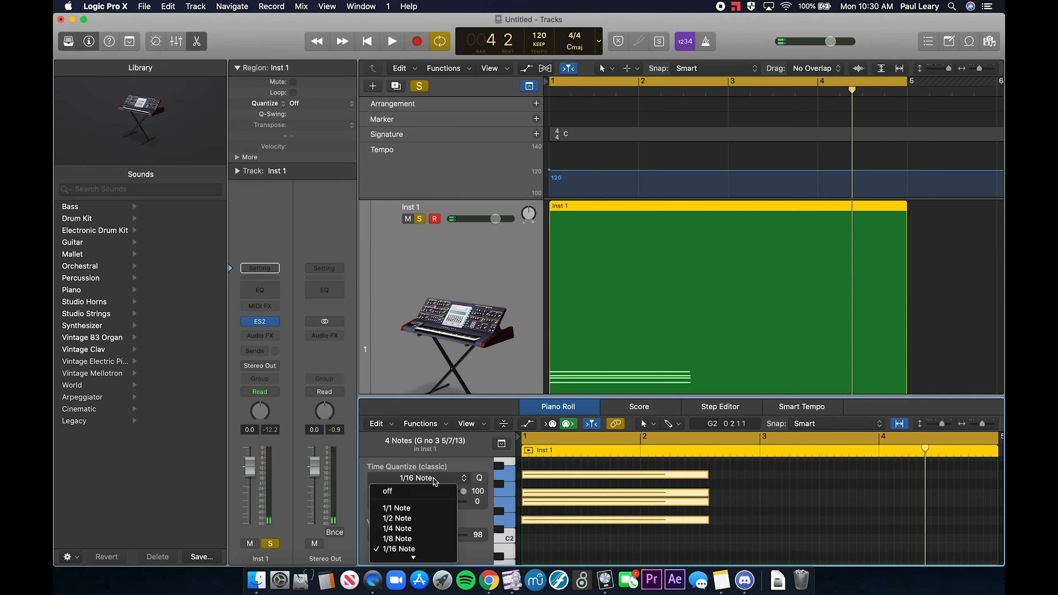
left_click(414, 440)
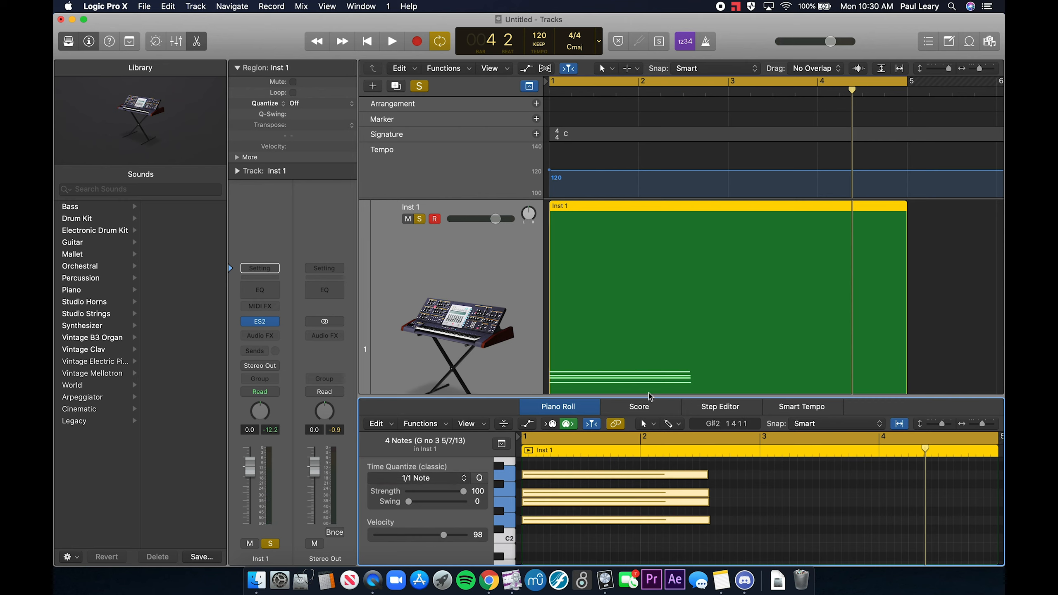
mouse_move(705, 475)
left_mouse_down()
mouse_move(871, 489)
mouse_move(719, 487)
left_mouse_up()
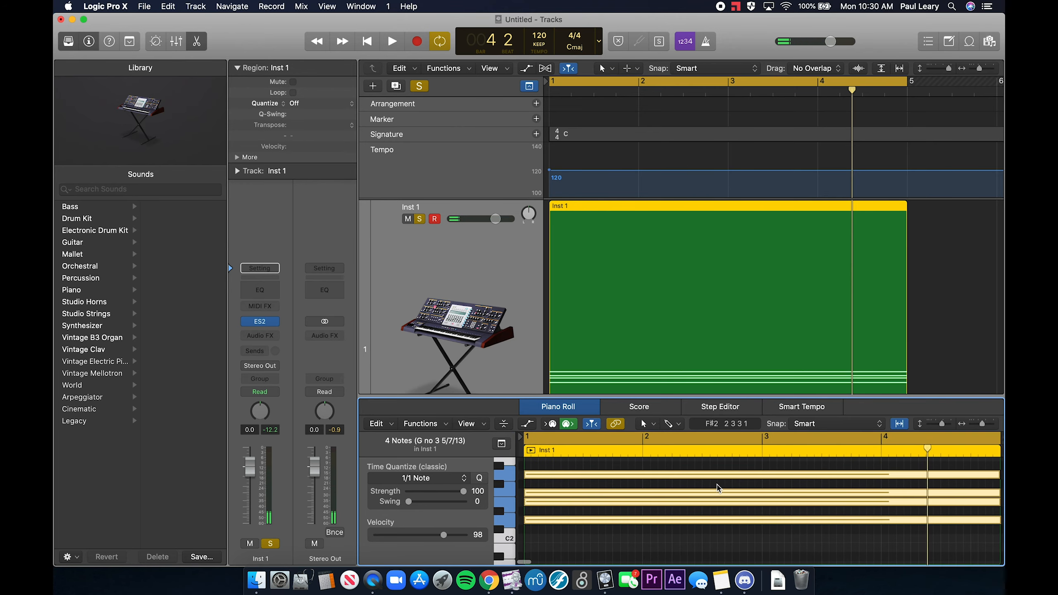
- Raise the velocity of all four notes to 127 with the Velocity tool and briefly play them back
key("t")
mouse_move(729, 555)
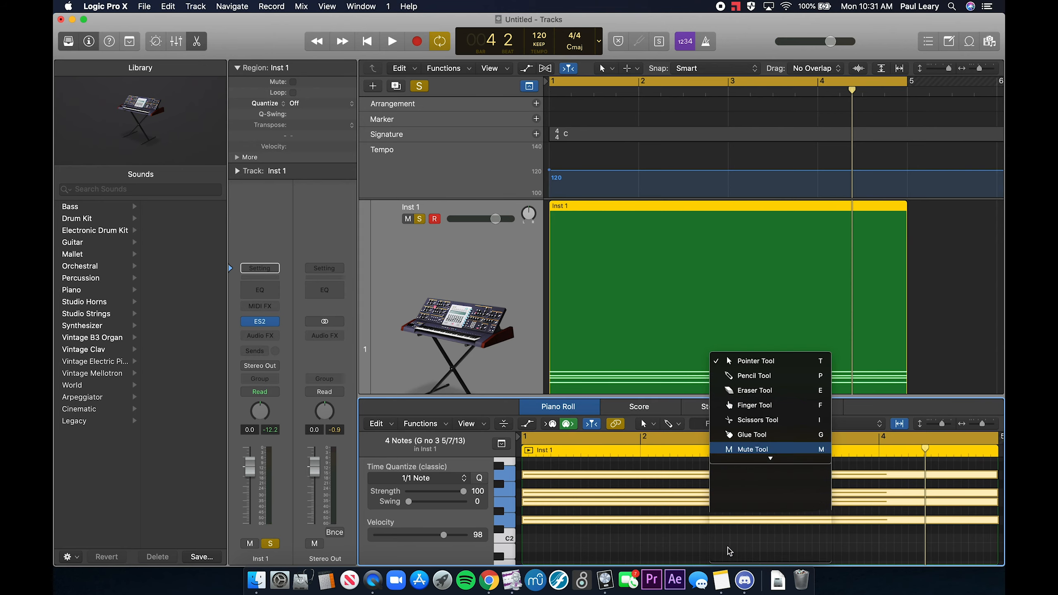
left_click(732, 483)
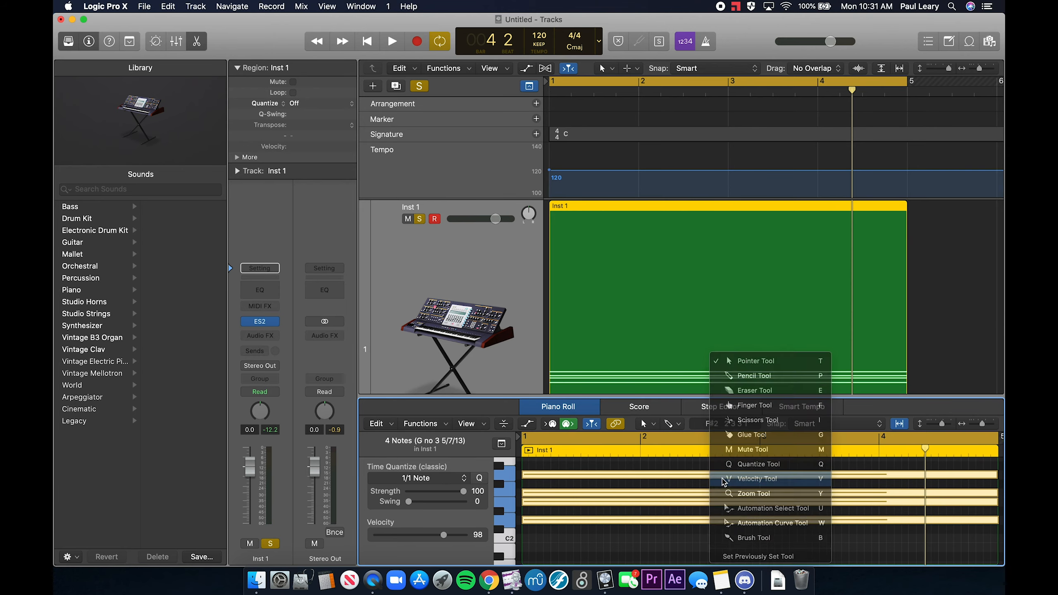
left_click_drag(701, 480, 651, 299)
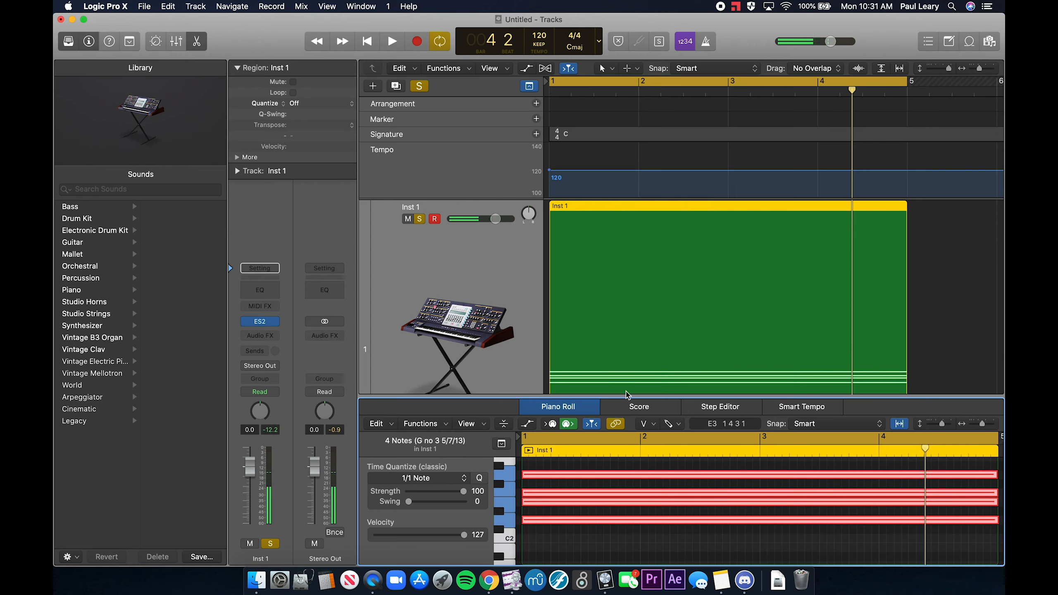
key("space")
key("space")
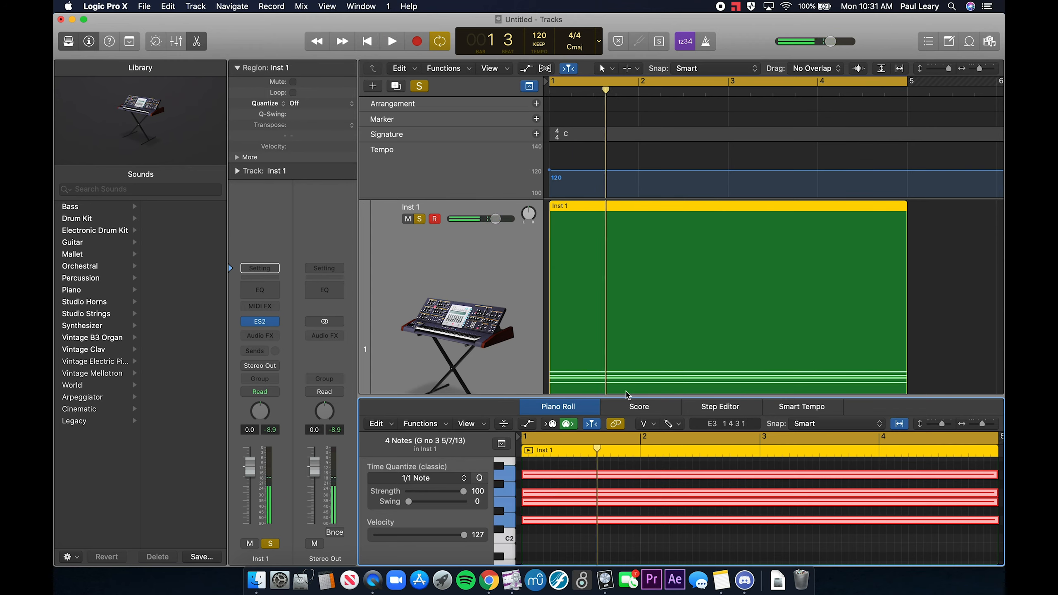
- Close the Piano Roll, audition the noise region briefly, and return the playhead to bar 1
key("e")
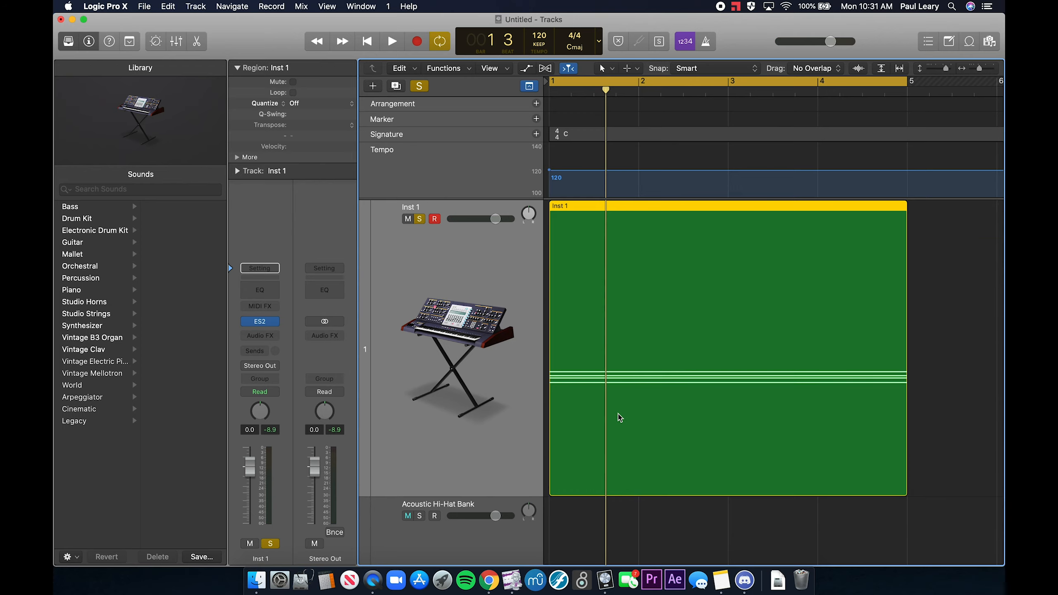
scroll(619, 418, "down", 10)
scroll(619, 418, "up", 10)
scroll(618, 418, "down", 5)
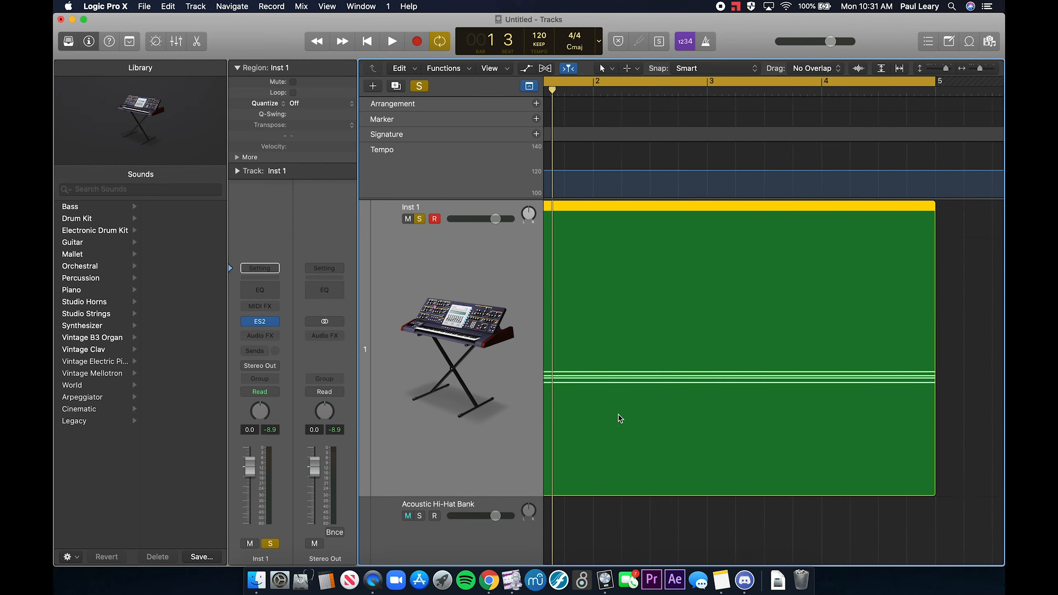
scroll(618, 418, "up", 2)
scroll(619, 417, "left", 3)
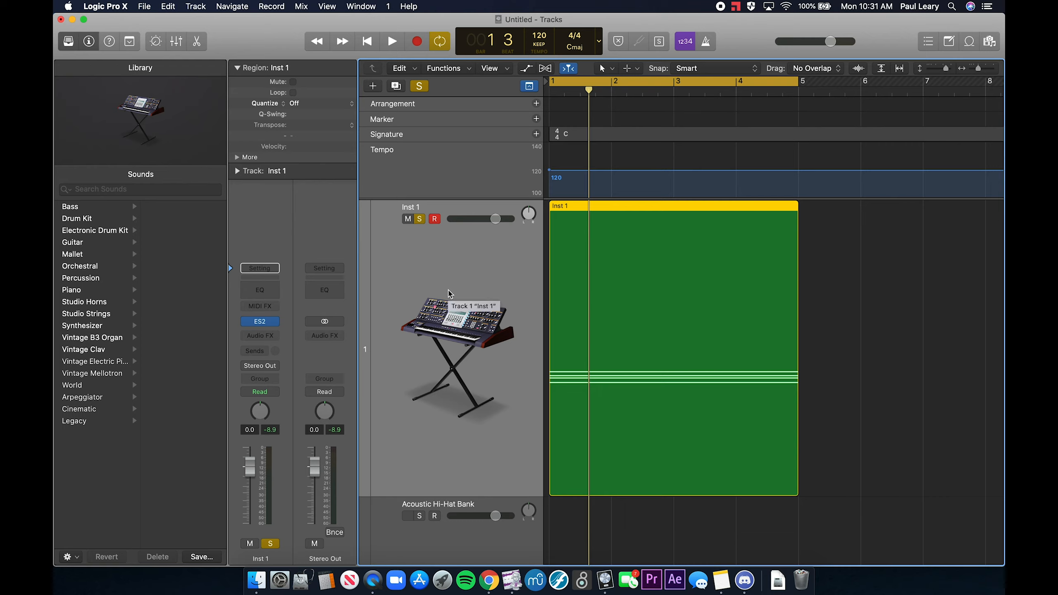
key("space")
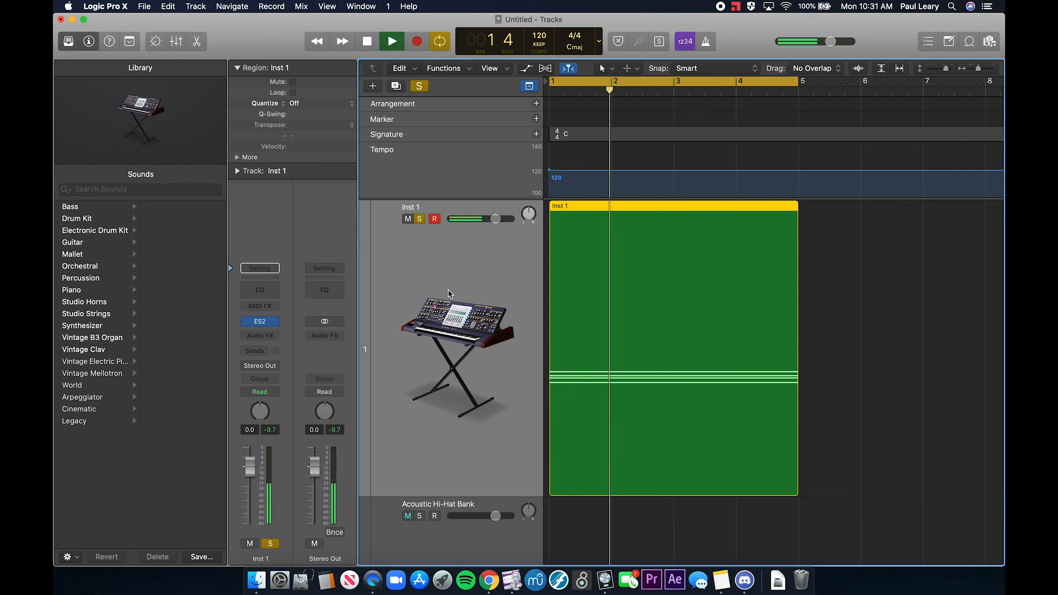
key("space")
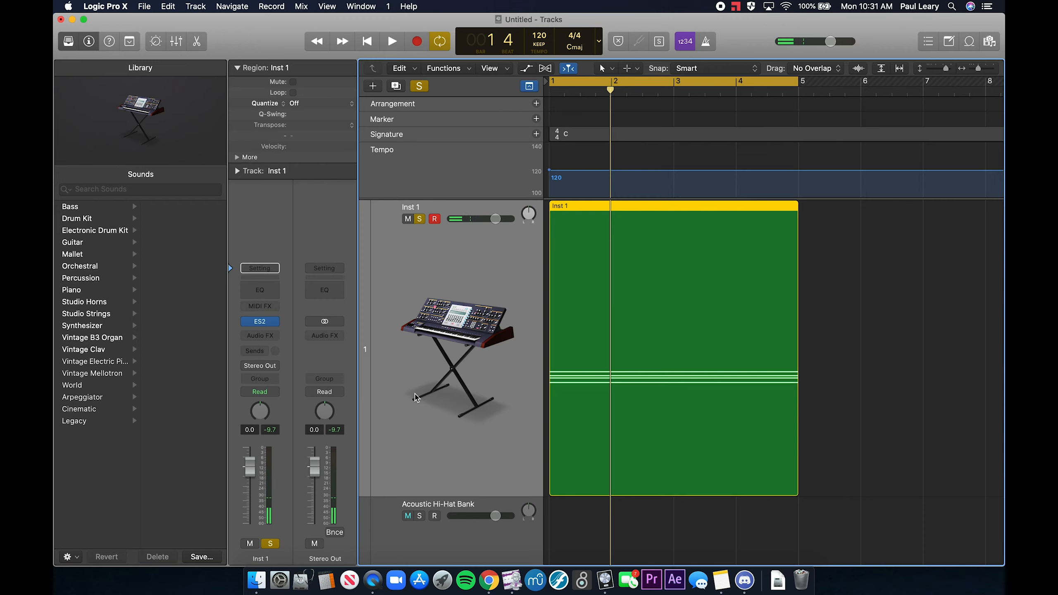
key("Return")
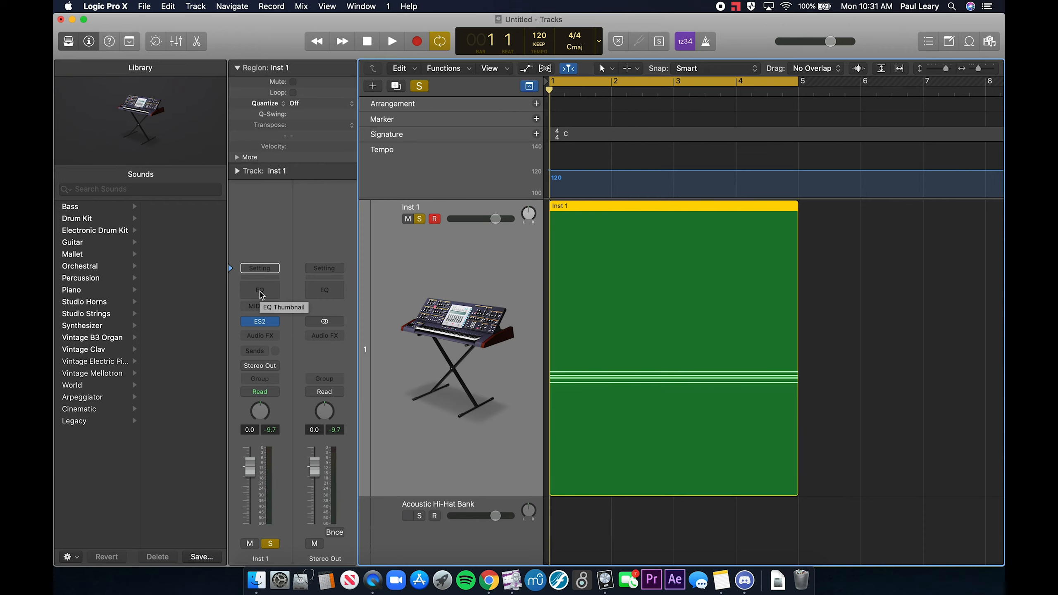
- Add a Channel EQ to Inst 1 and sweep its high-cut filter during playback, leaving it at 840 Hz with a Q of 0.75
left_click(261, 293)
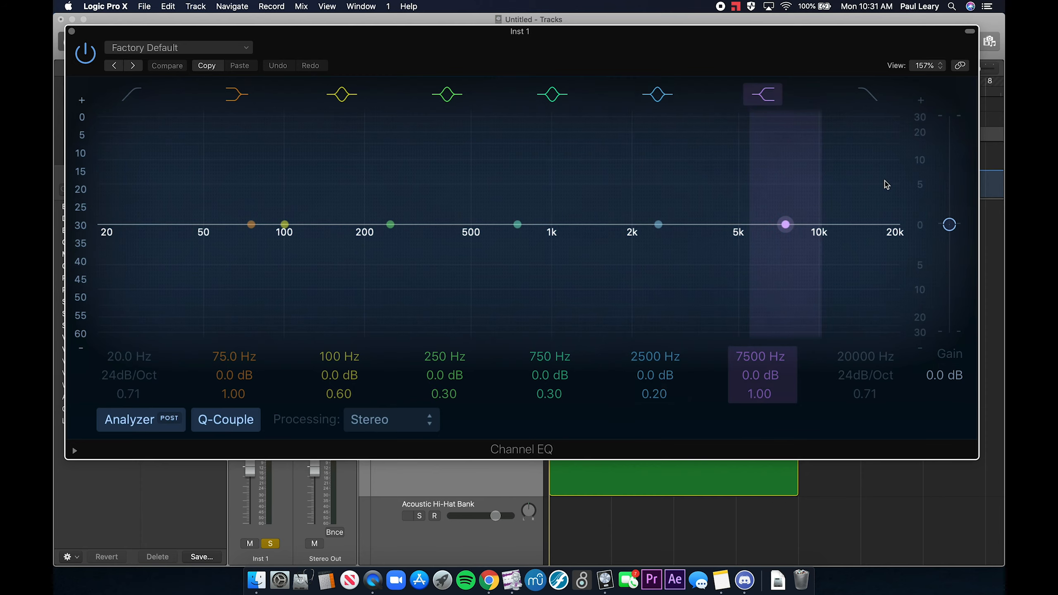
left_click(868, 95)
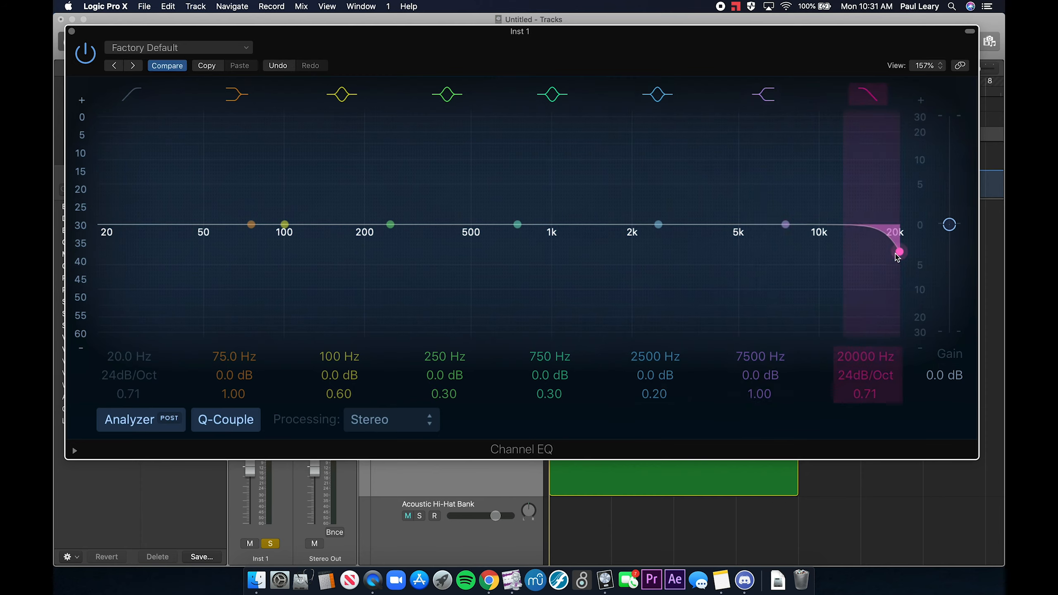
left_click_drag(880, 242, 465, 257)
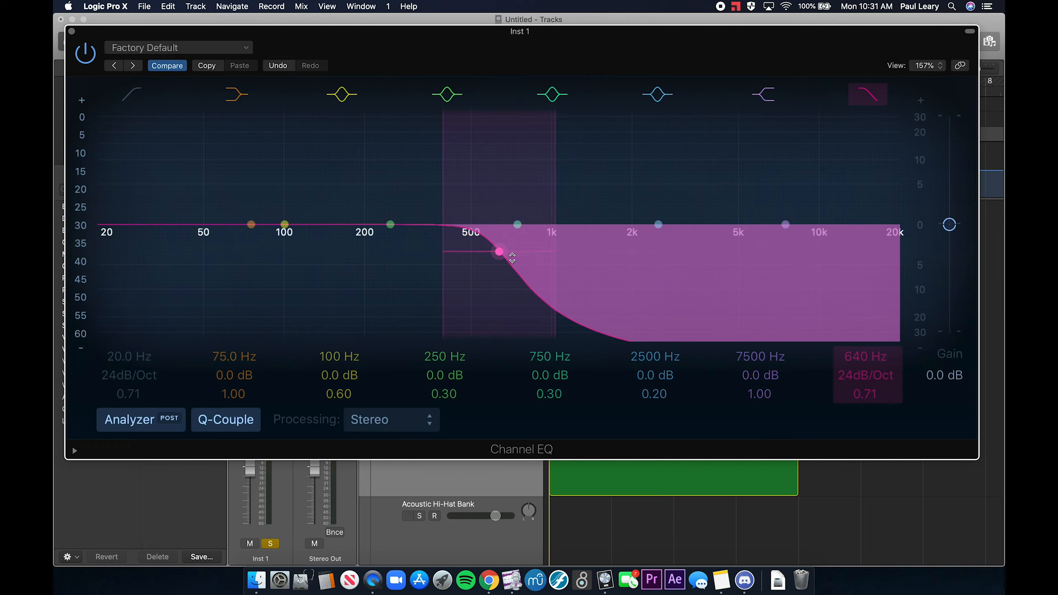
key("space")
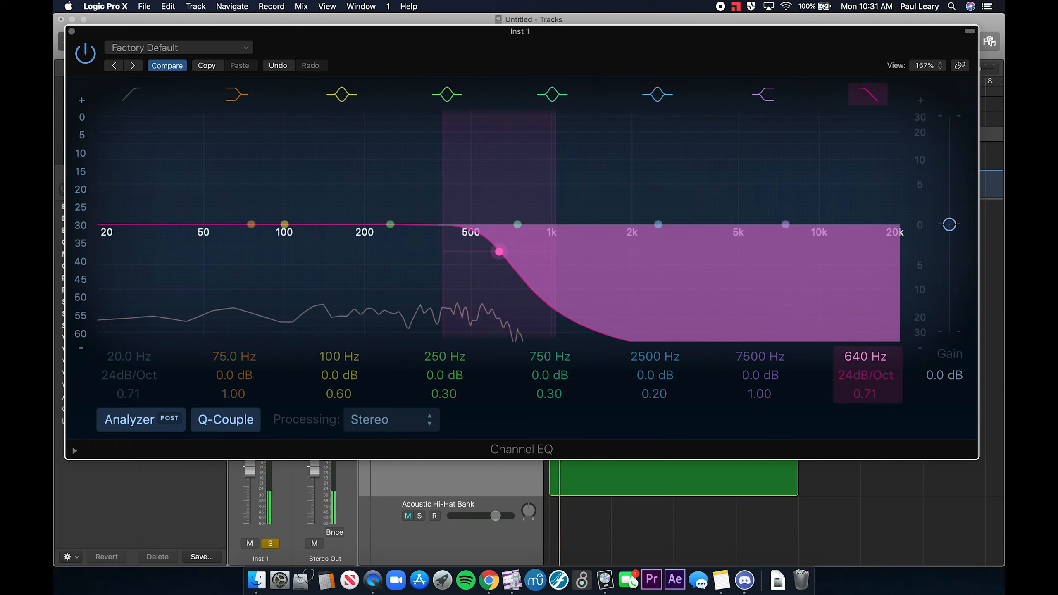
left_click_drag(861, 357, 861, 235)
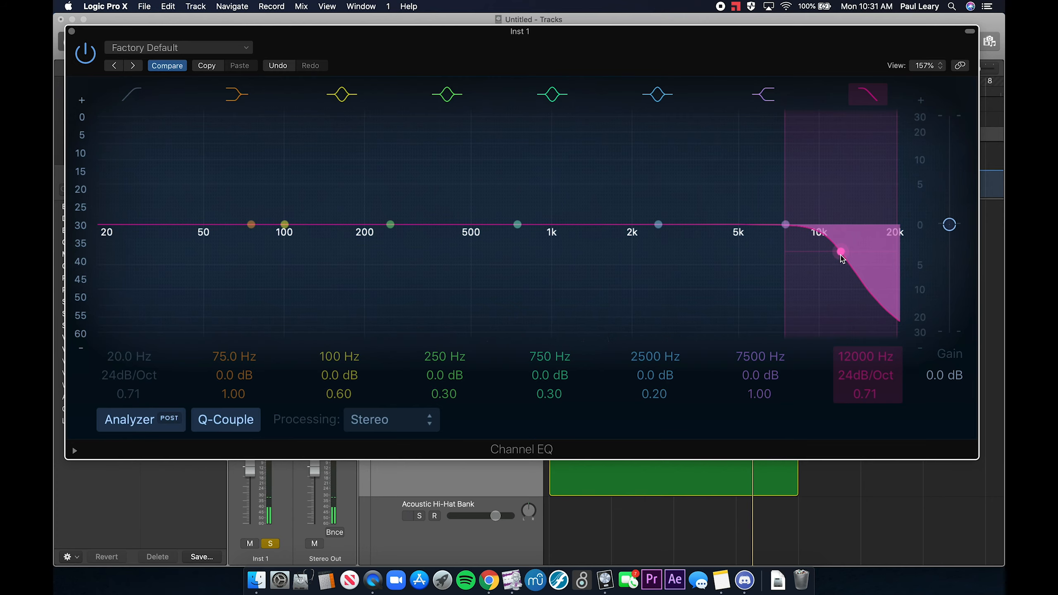
left_click_drag(840, 252, 506, 255)
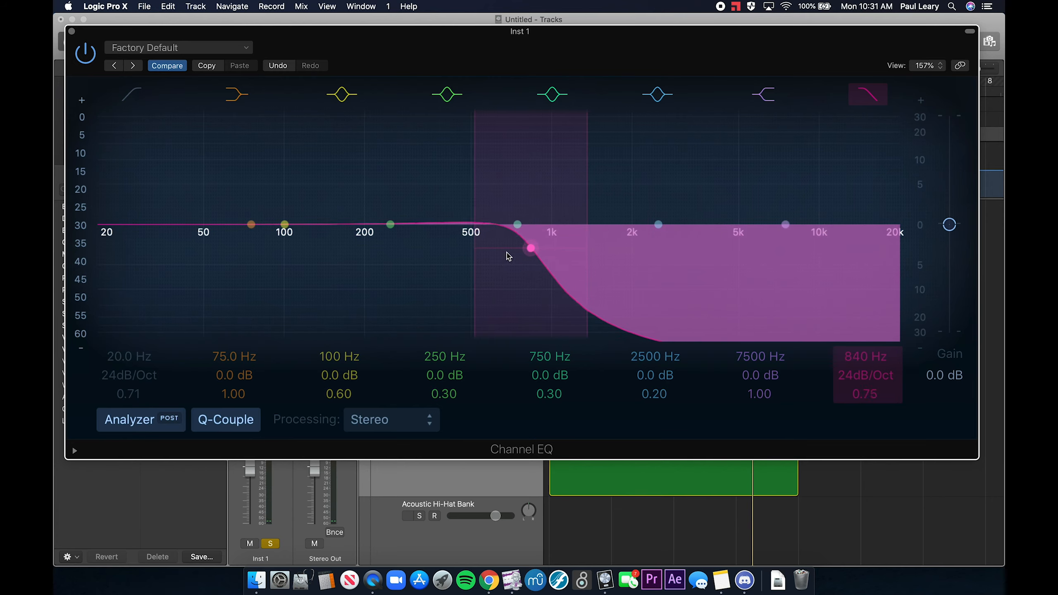
- Switch on the Channel EQ's low-cut filter at 81 Hz with a 48 dB/Oct slope and 0.60 Q, and close the EQ
left_click(131, 95)
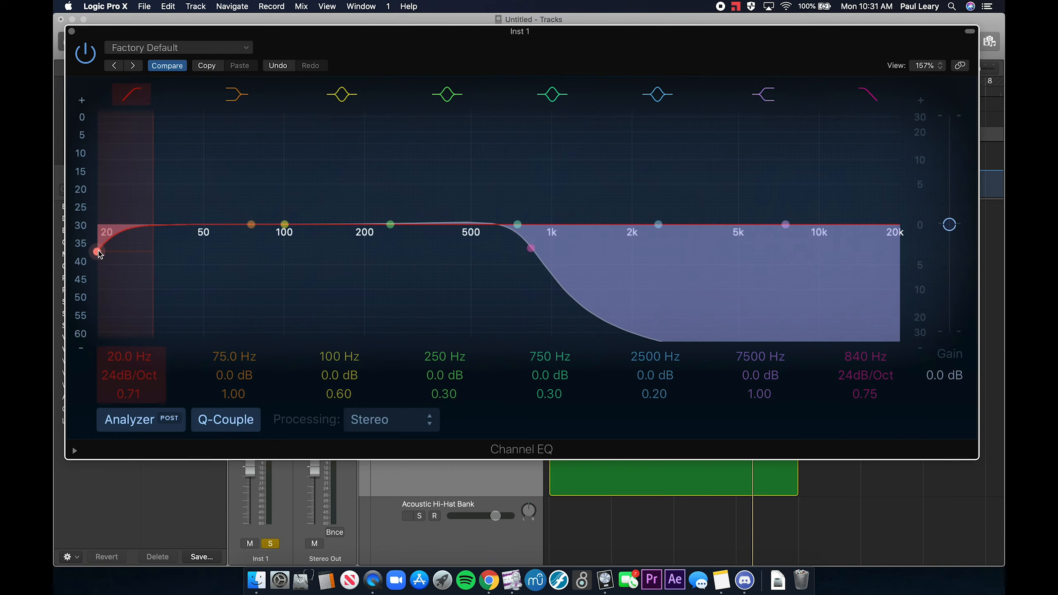
left_click_drag(98, 254, 250, 251)
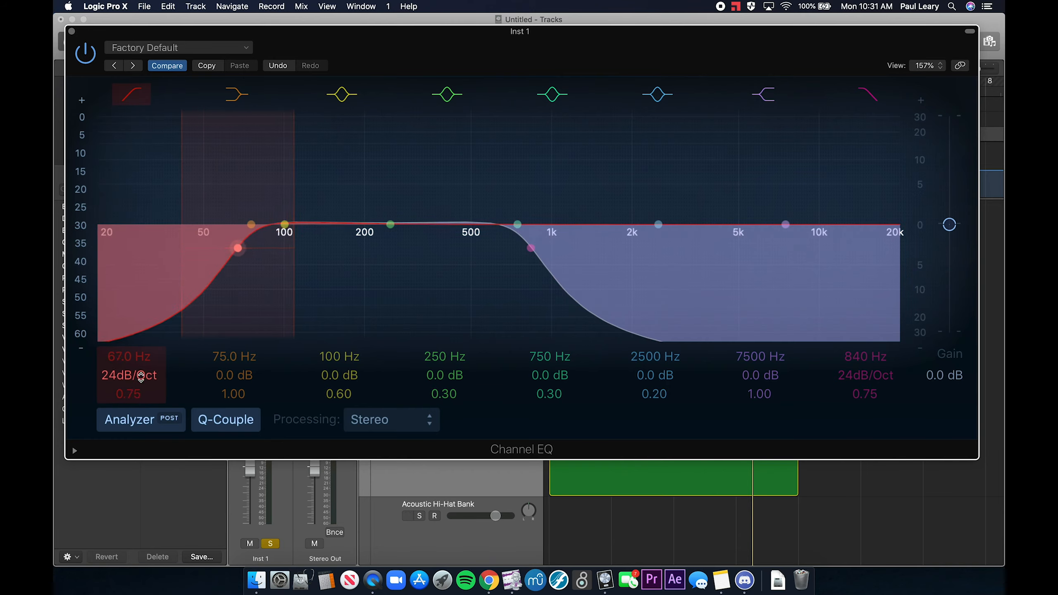
left_click_drag(140, 376, 140, 365)
mouse_move(252, 253)
left_mouse_down()
mouse_move(345, 262)
mouse_move(264, 259)
left_mouse_up()
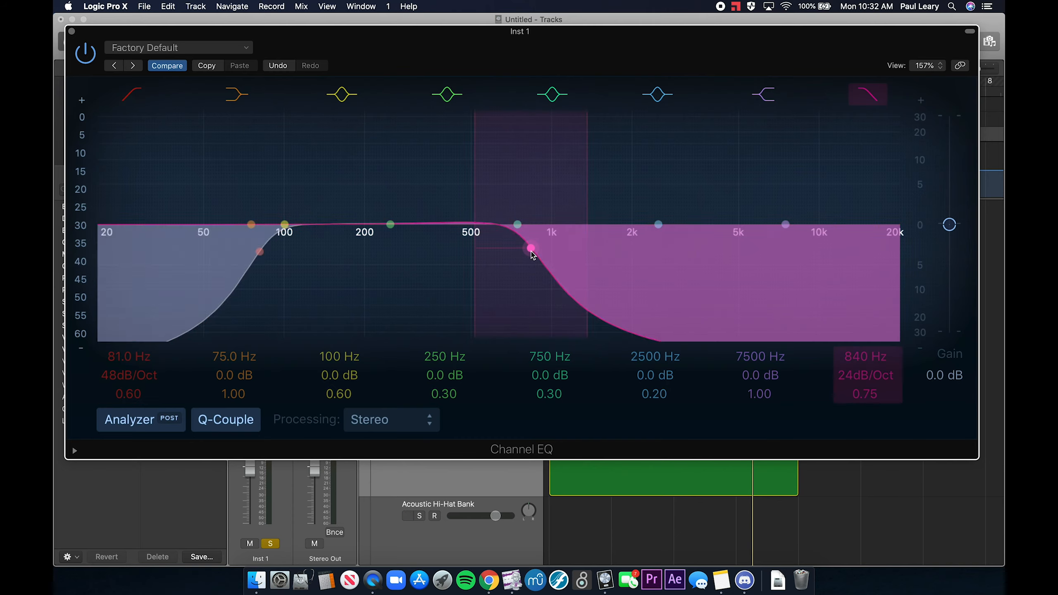
double_click(864, 356)
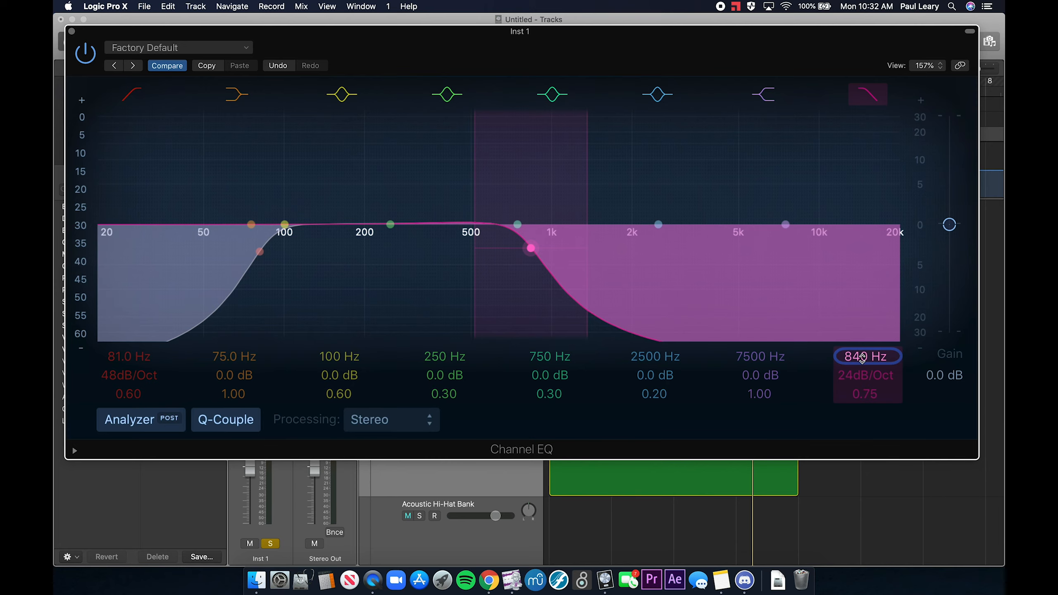
left_click(71, 32)
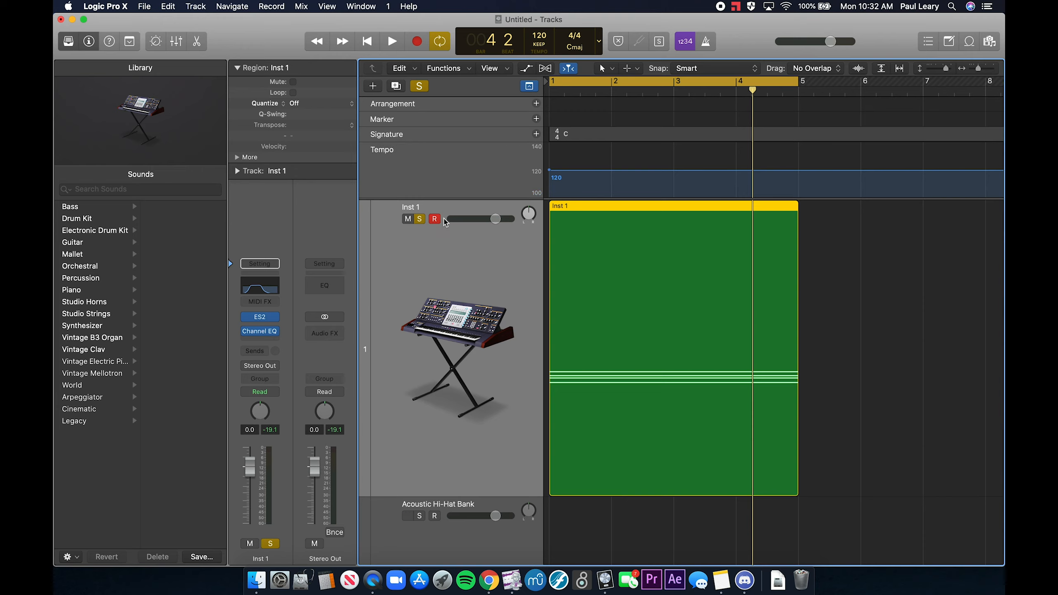
- Show the track automation, set the Inst 1 automation mode to Touch, and switch to Finder
key("a")
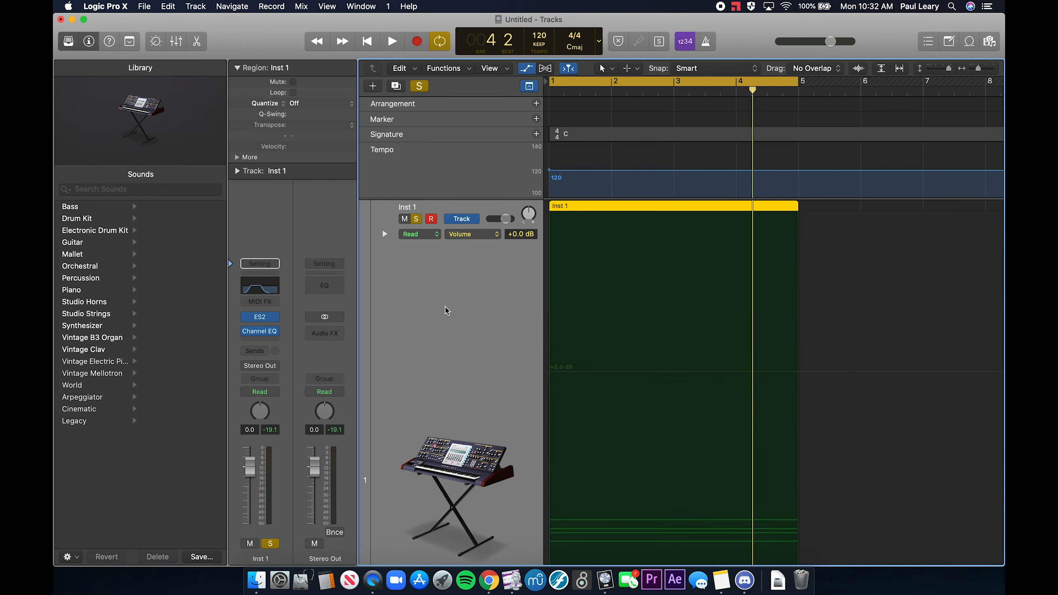
left_click(428, 234)
left_click(429, 242)
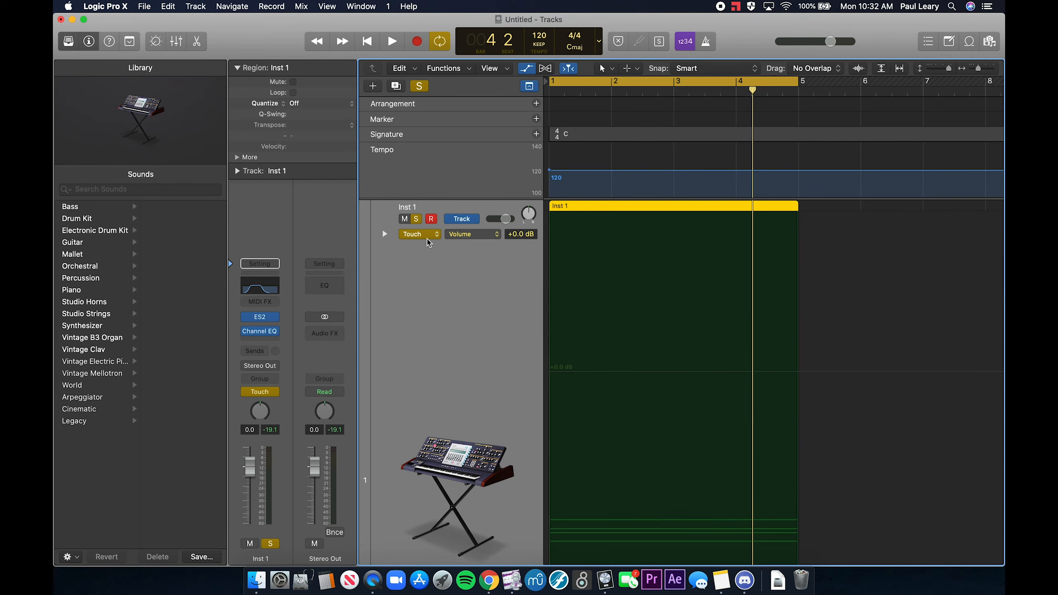
key("super+Tab")
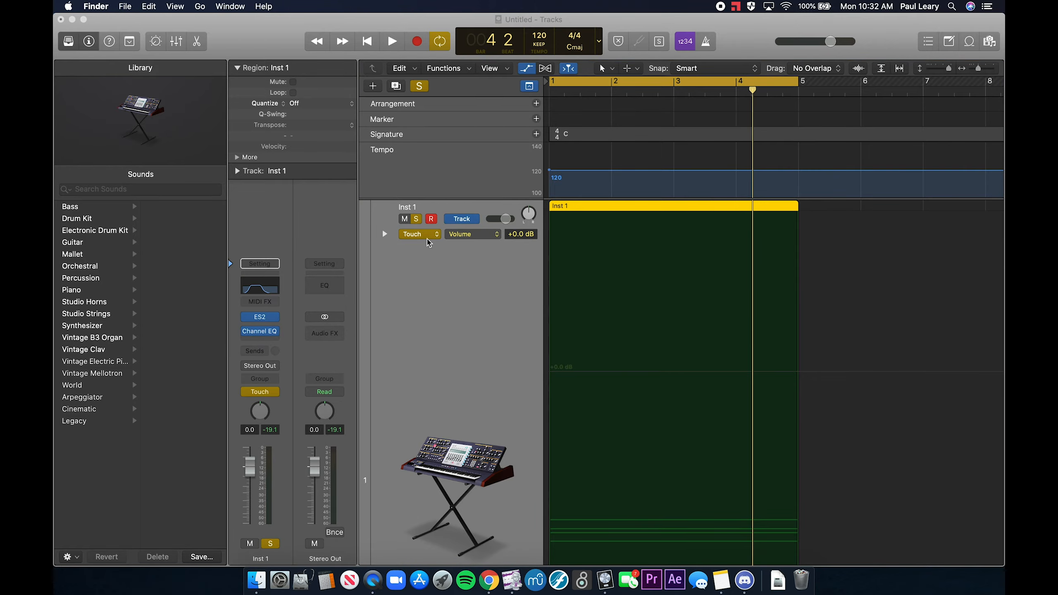
- Switch back to the Logic Pro X project window
key("F4")
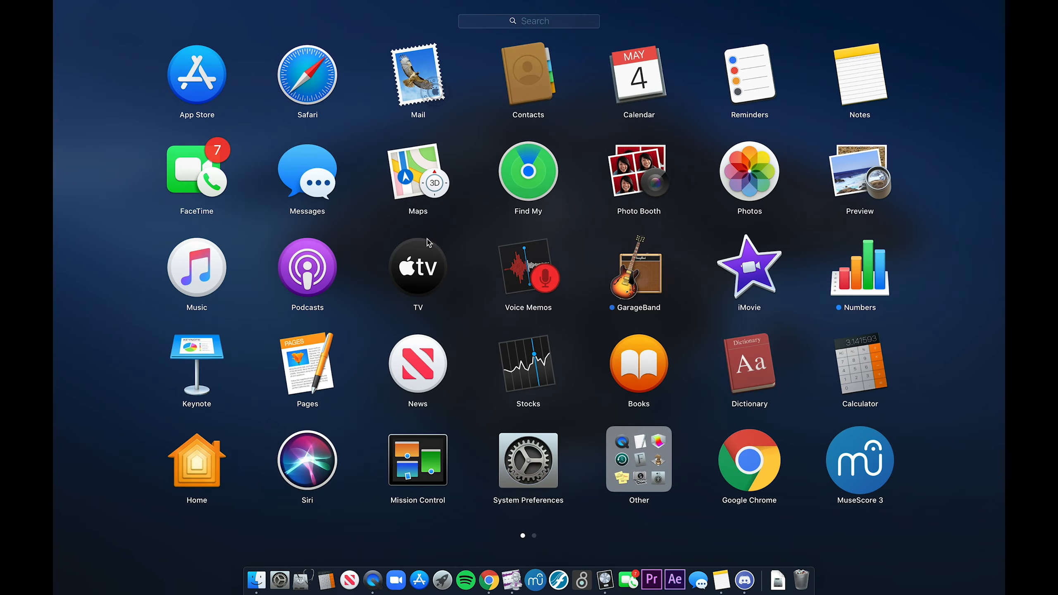
key("F3")
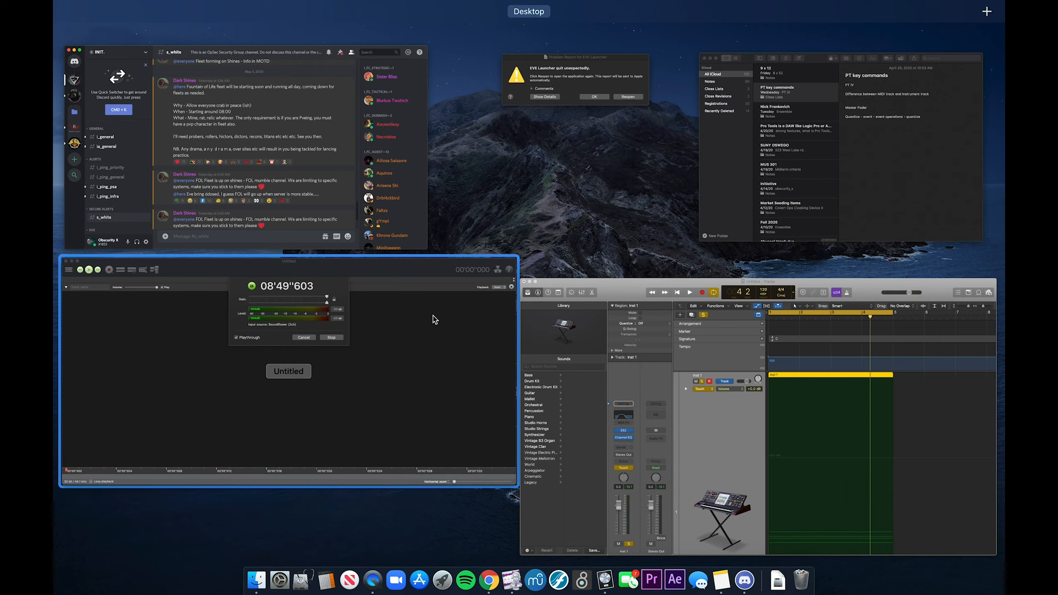
left_click(623, 383)
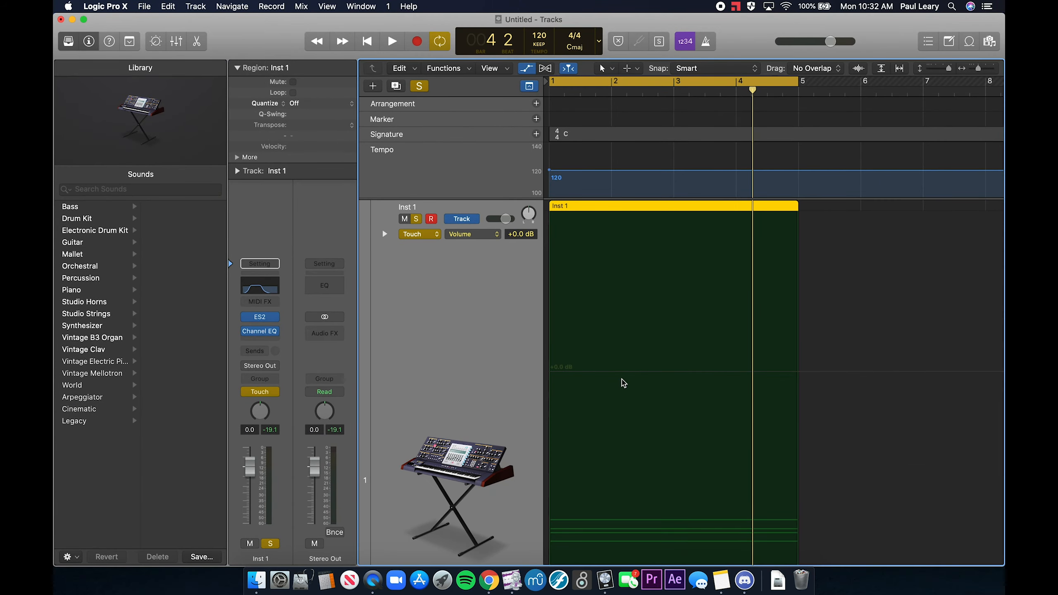
- Display the Channel EQ's High Cut Frequency automation on Inst 1 and draw a ramp from 840 Hz at bar 1 to 20000 Hz past bar 4
left_click(259, 332)
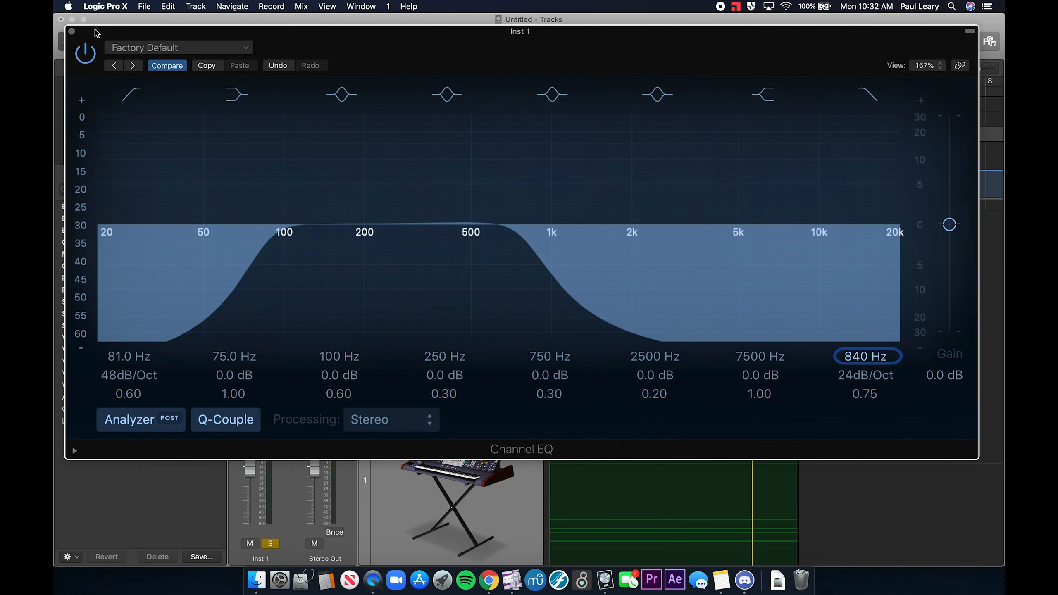
left_click(72, 32)
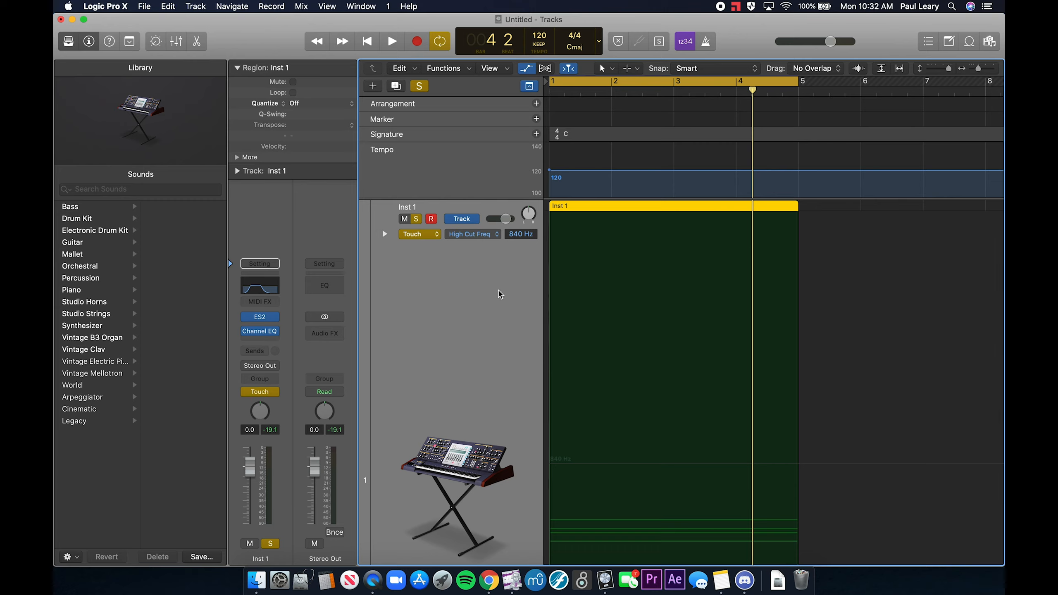
left_click(552, 466)
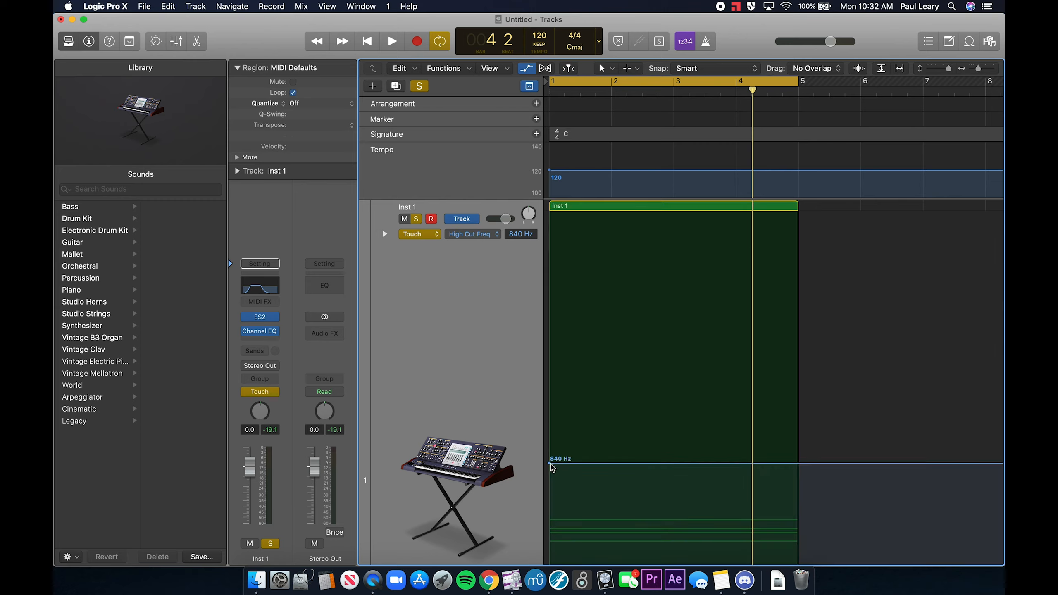
left_click(755, 464)
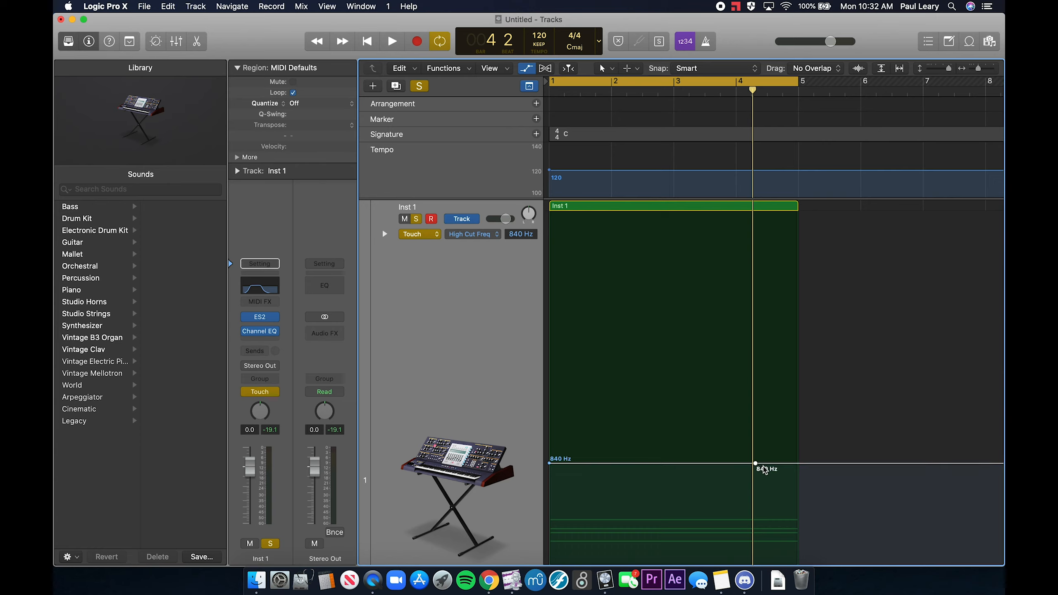
left_click_drag(756, 464, 775, 213)
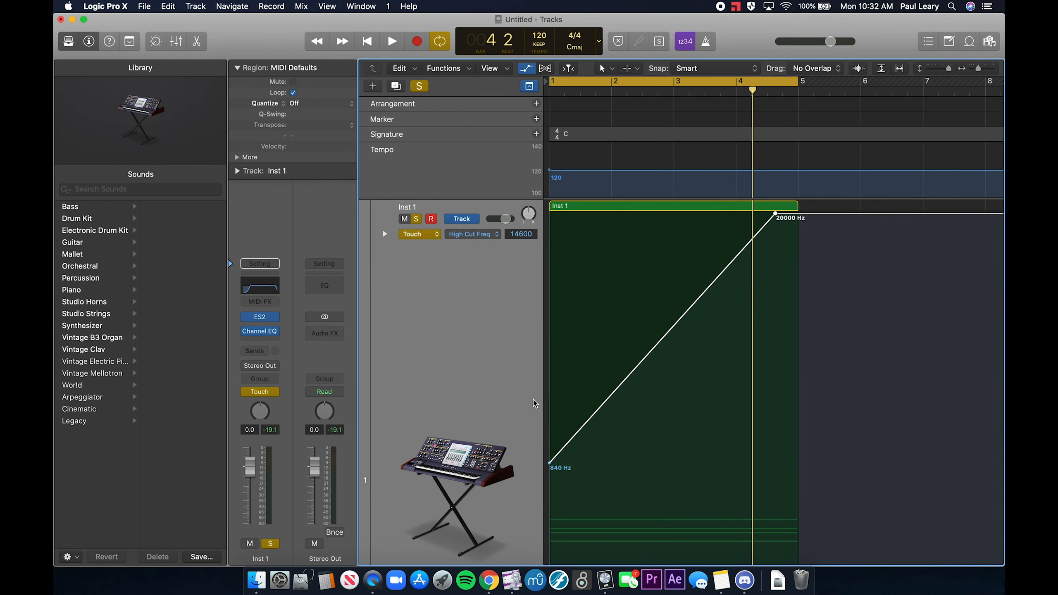
- Reduce the height of the Inst 1 track so the Acoustic Hi-Hat Bank track fits beneath it
scroll(527, 400, "down", 5)
scroll(527, 401, "down", 7)
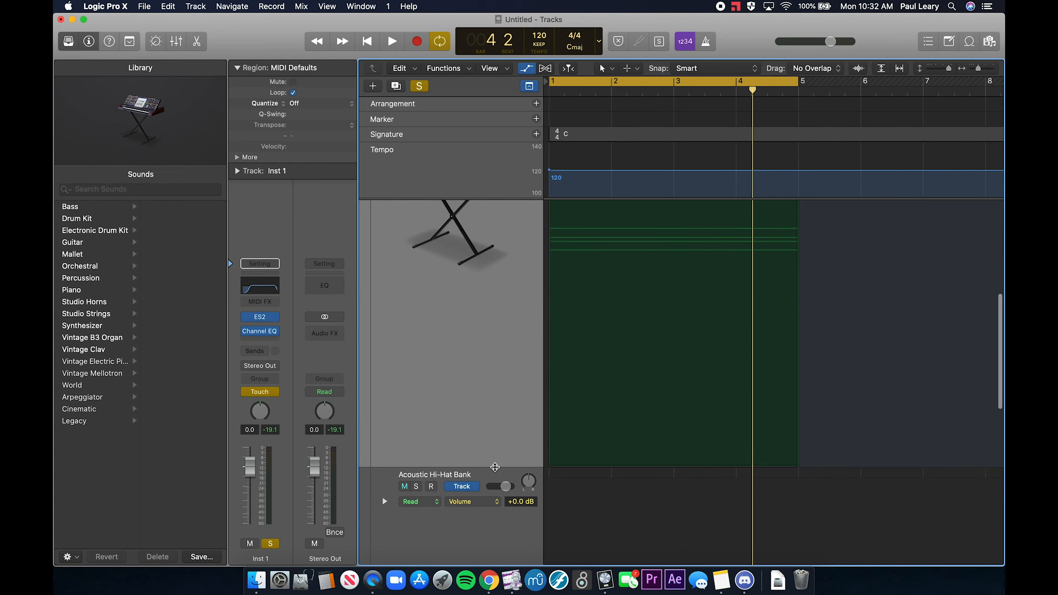
left_click_drag(494, 466, 496, 244)
scroll(495, 244, "up", 12)
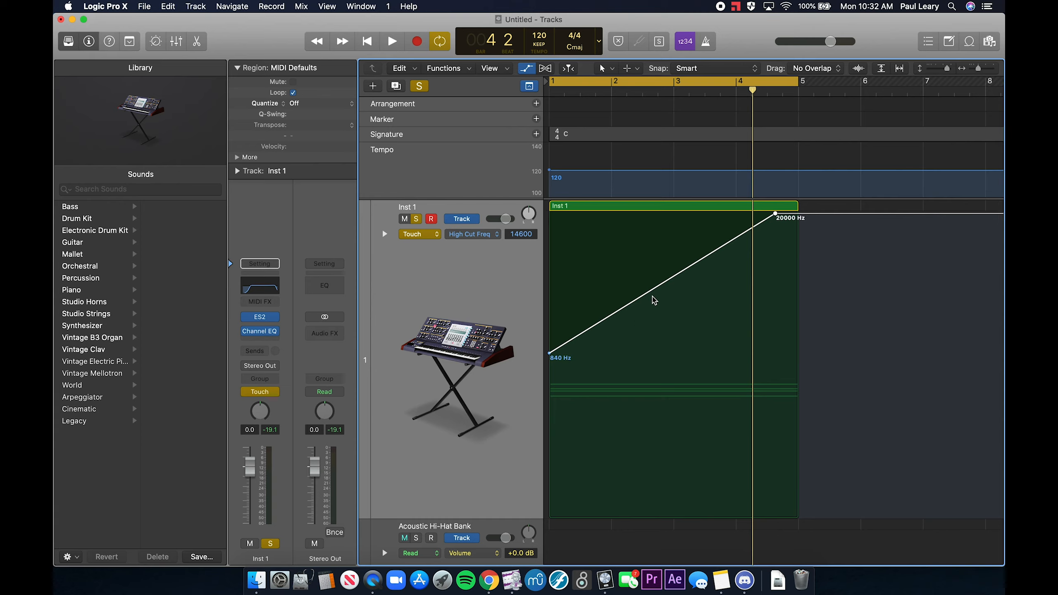
- Audition the high-cut sweep from bar 1 to the end of the region
key("Return")
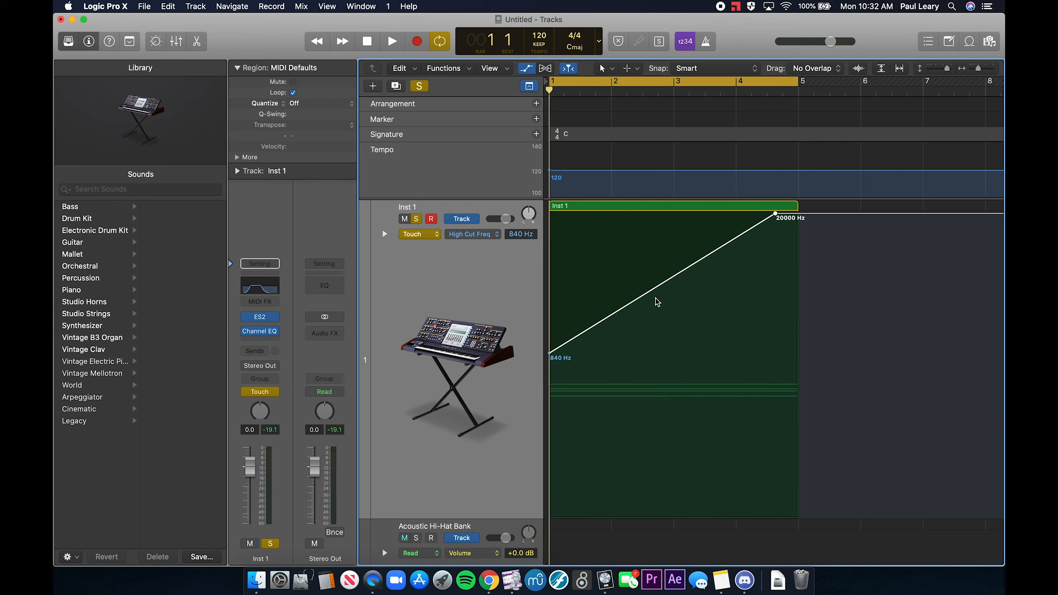
key("space")
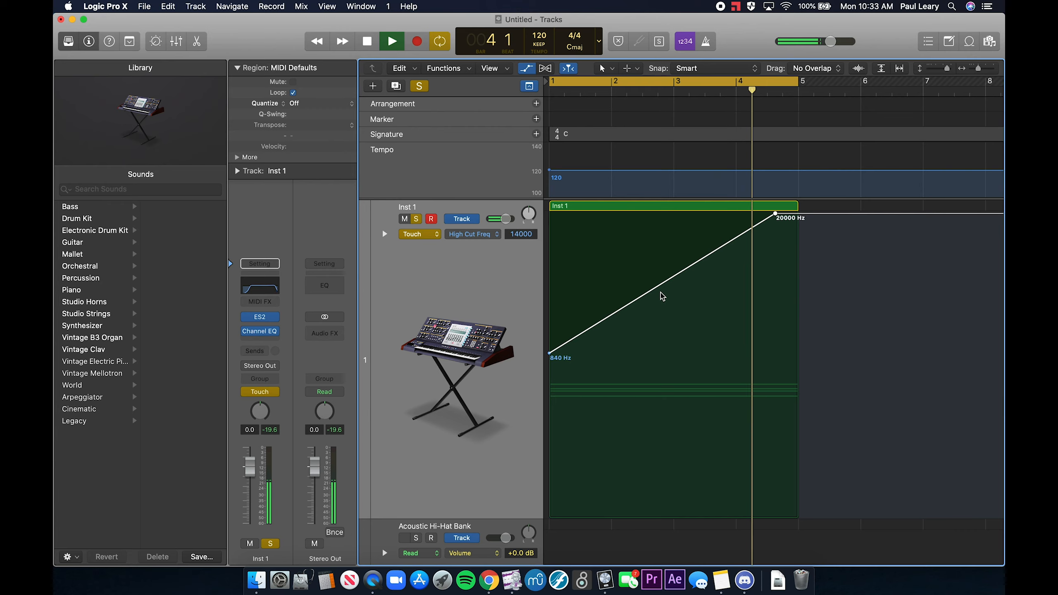
key("space")
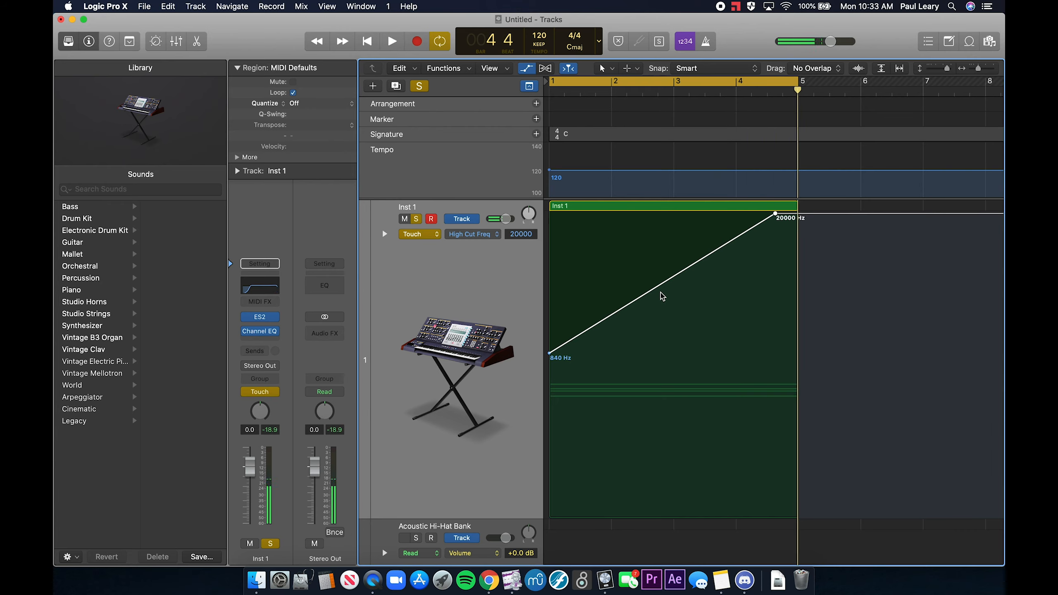
- Bend the high-cut ramp into a slow-starting, steepening rise with the Automation Curve Tool
right_click(666, 293)
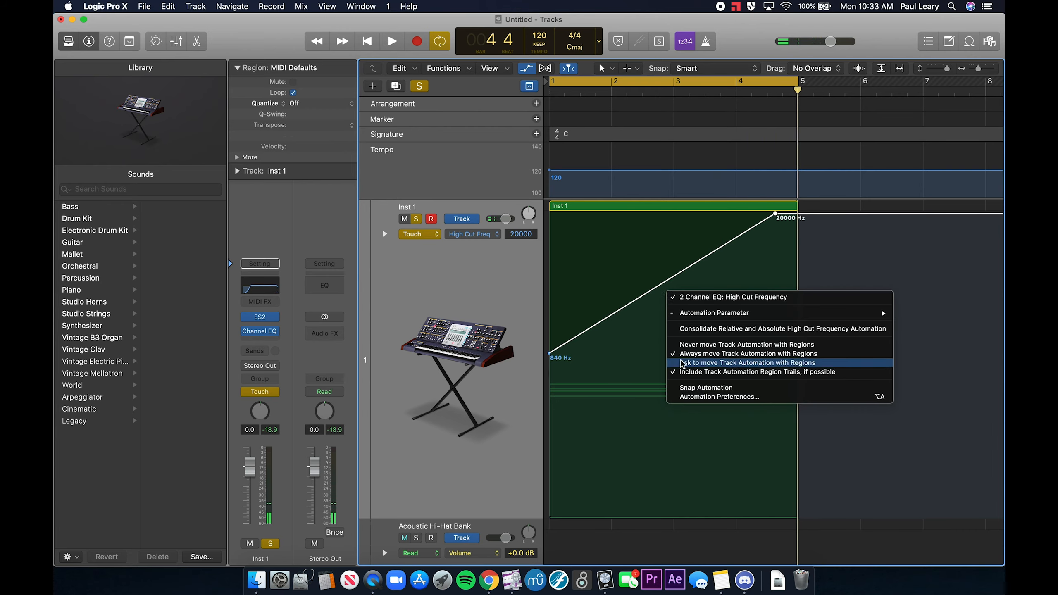
left_click(632, 329)
right_click(666, 309)
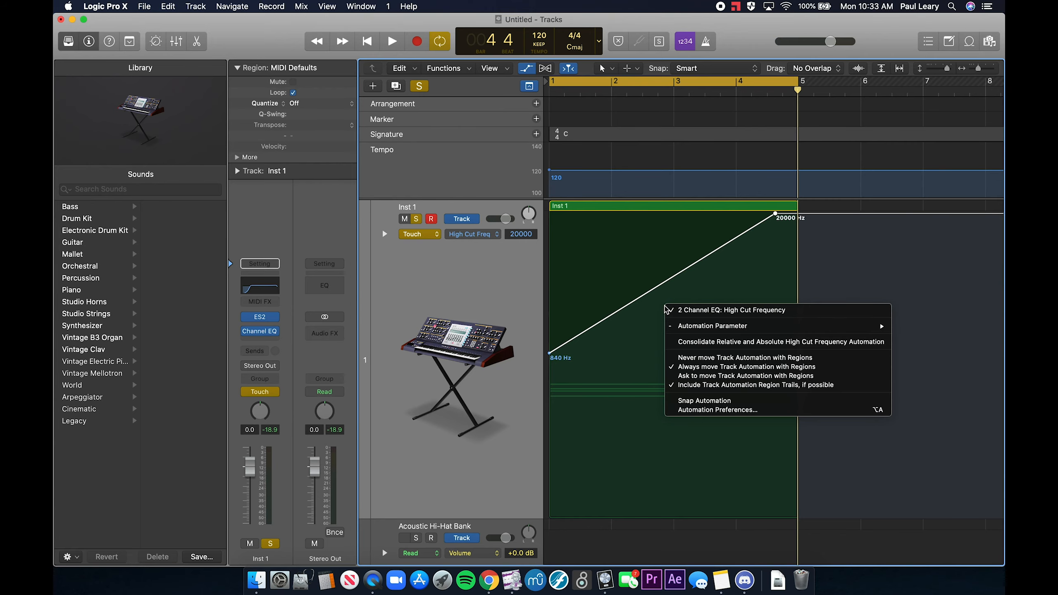
left_click(656, 310)
key("t")
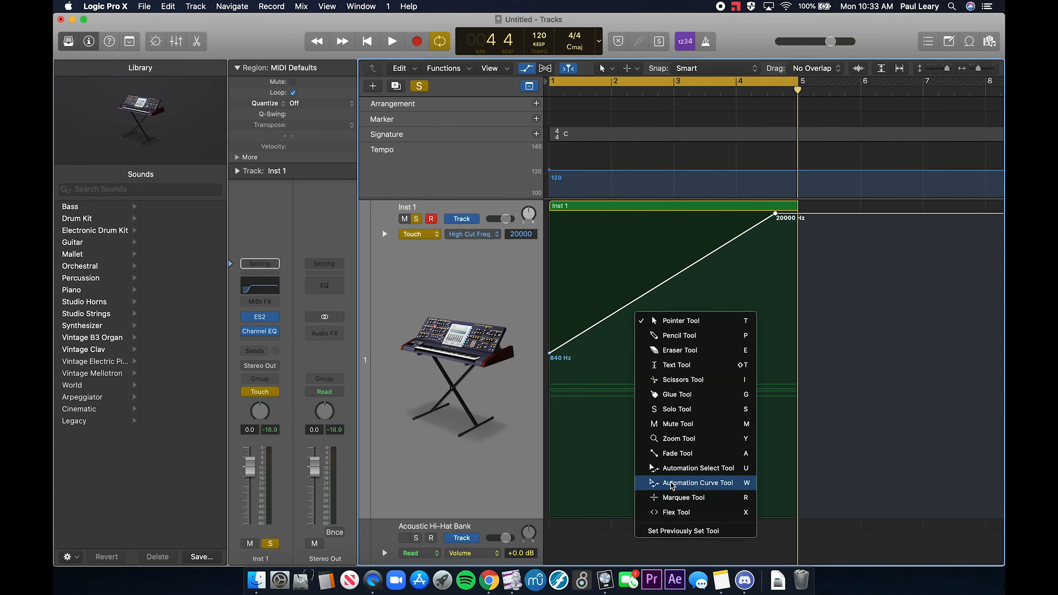
left_click(672, 482)
left_click_drag(673, 300, 671, 308)
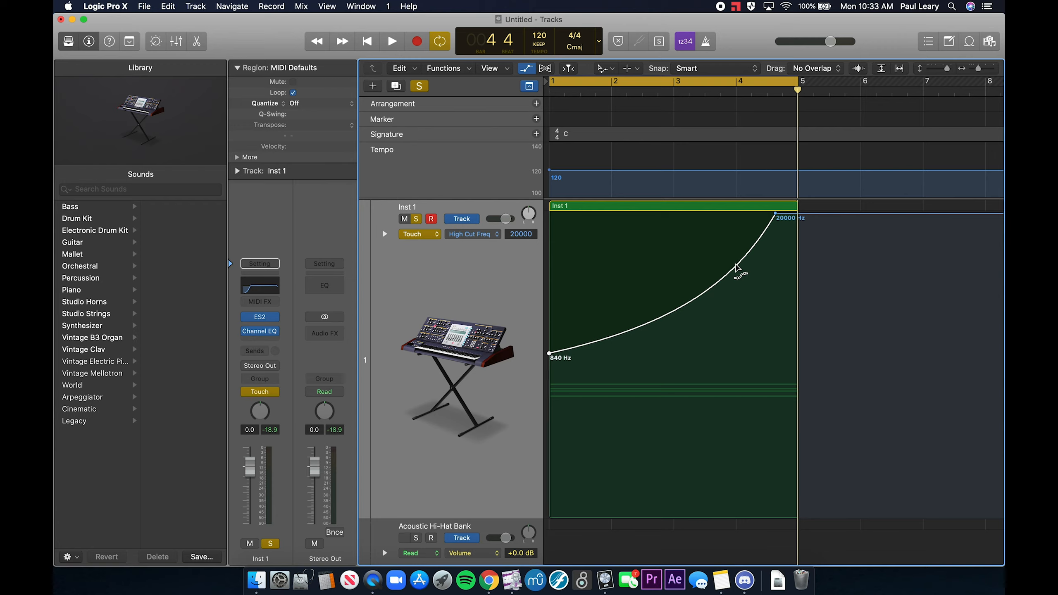
- Return to the Pointer Tool, move the 20000 Hz point to bar 4 beat 3, and set Inst 1's automation mode to Read
key("t")
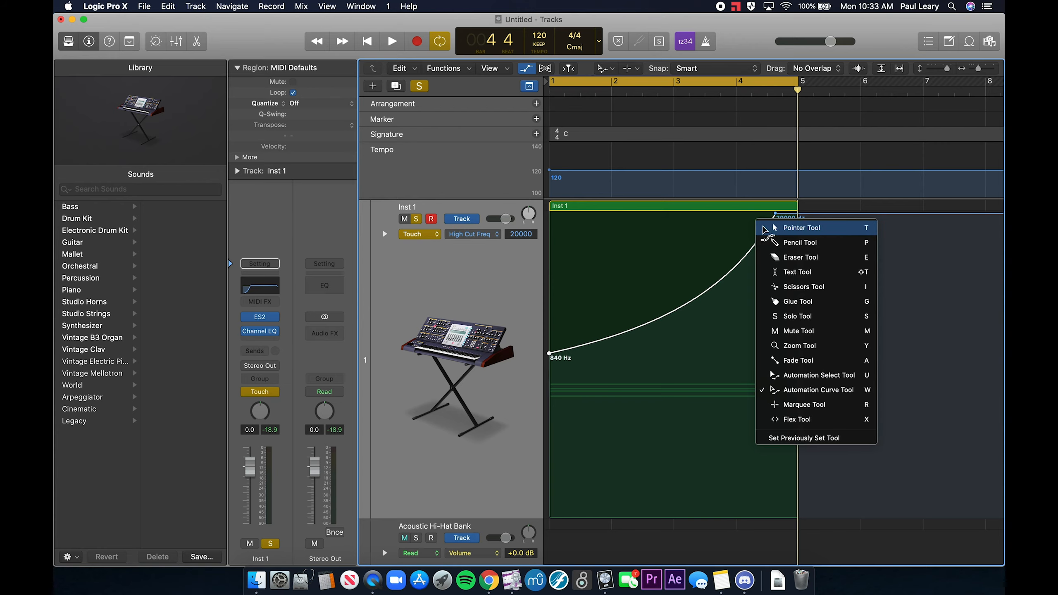
key("t")
left_click_drag(775, 213, 767, 213)
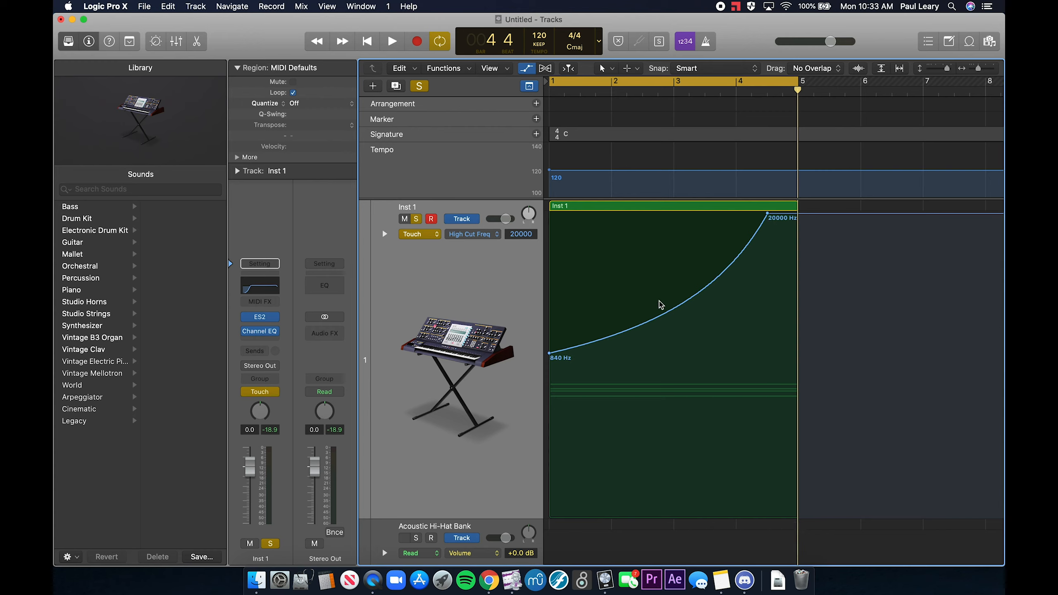
left_click(766, 89)
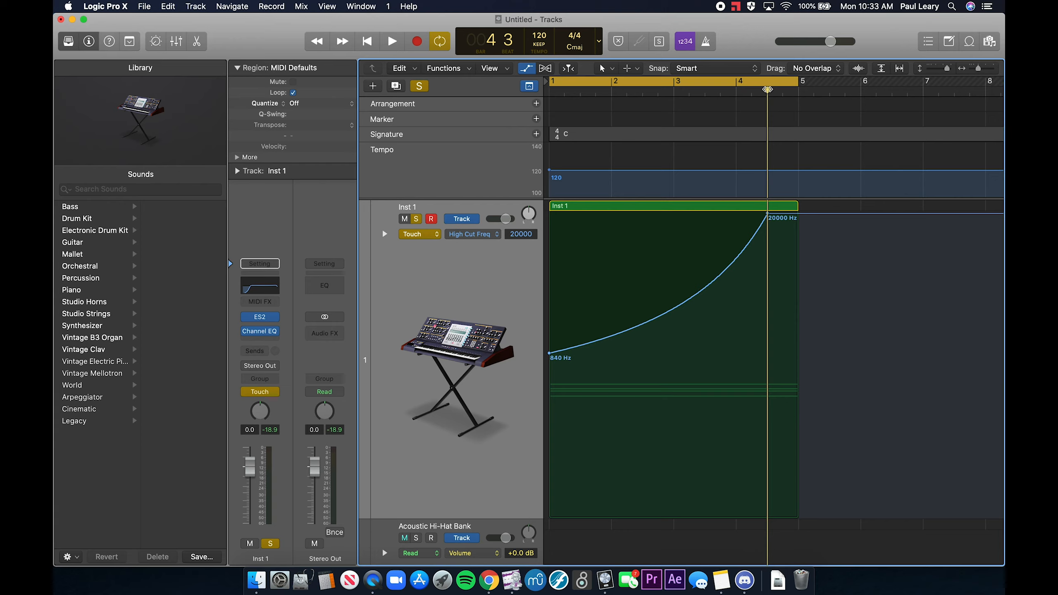
left_click(419, 234)
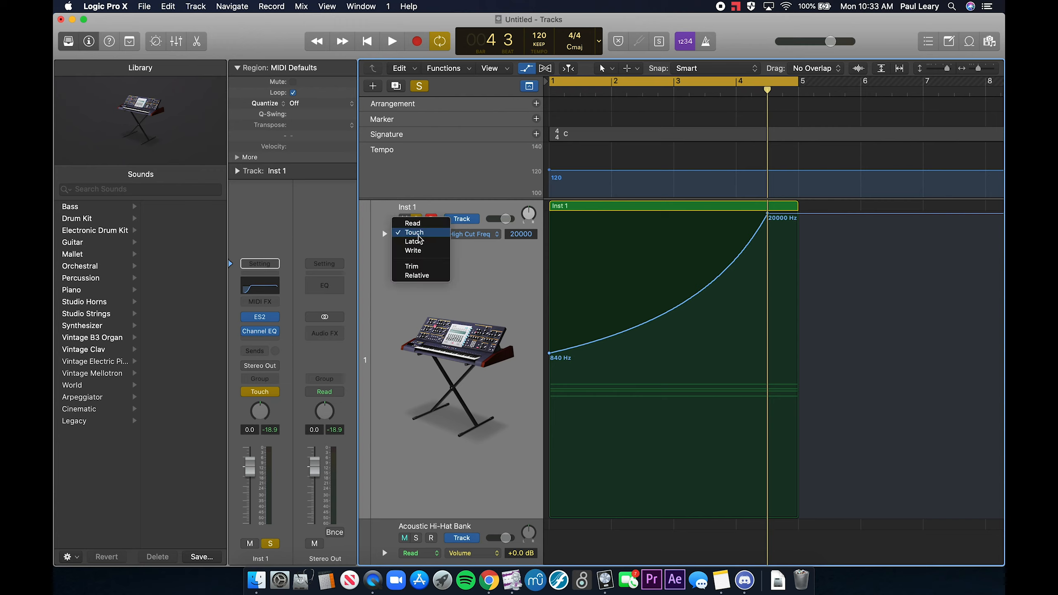
left_click(412, 225)
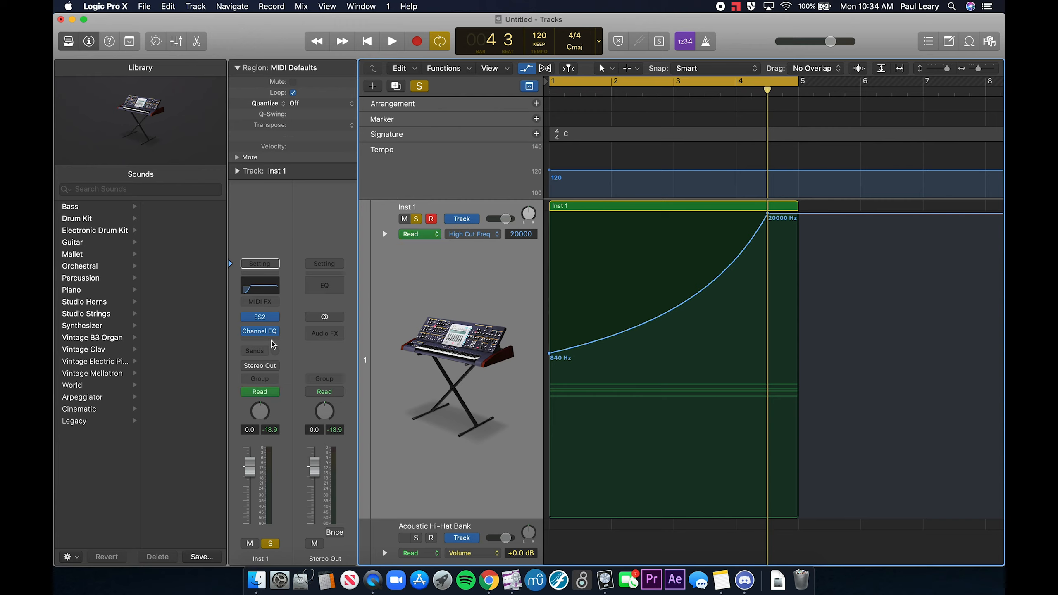
- Add a ChromaVerb to Inst 1 after the Channel EQ, set its decay to 2.50 s, and close it
left_click(269, 340)
left_click(265, 373)
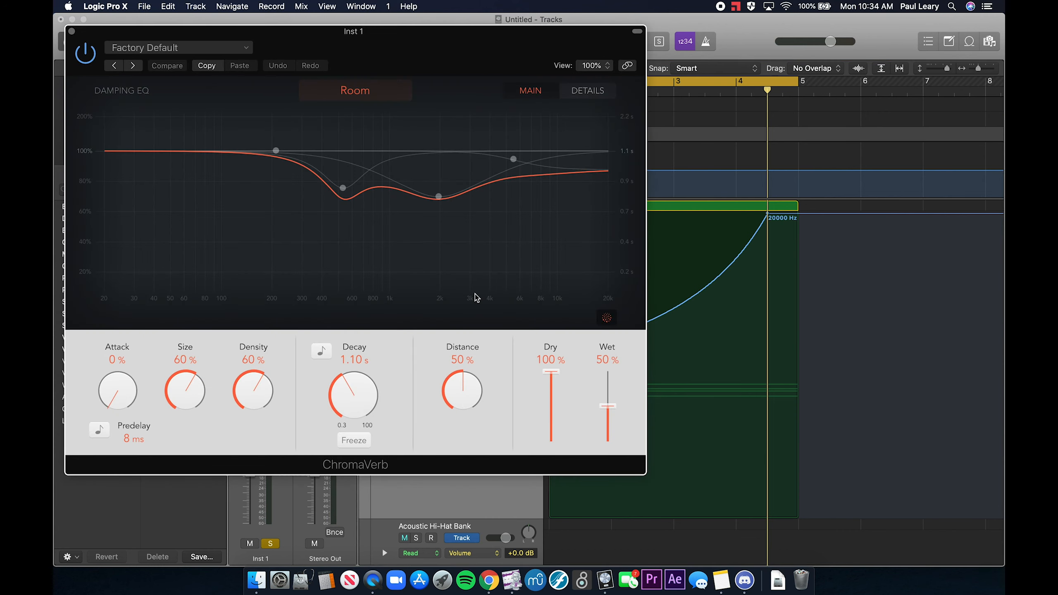
left_click_drag(352, 408, 354, 376)
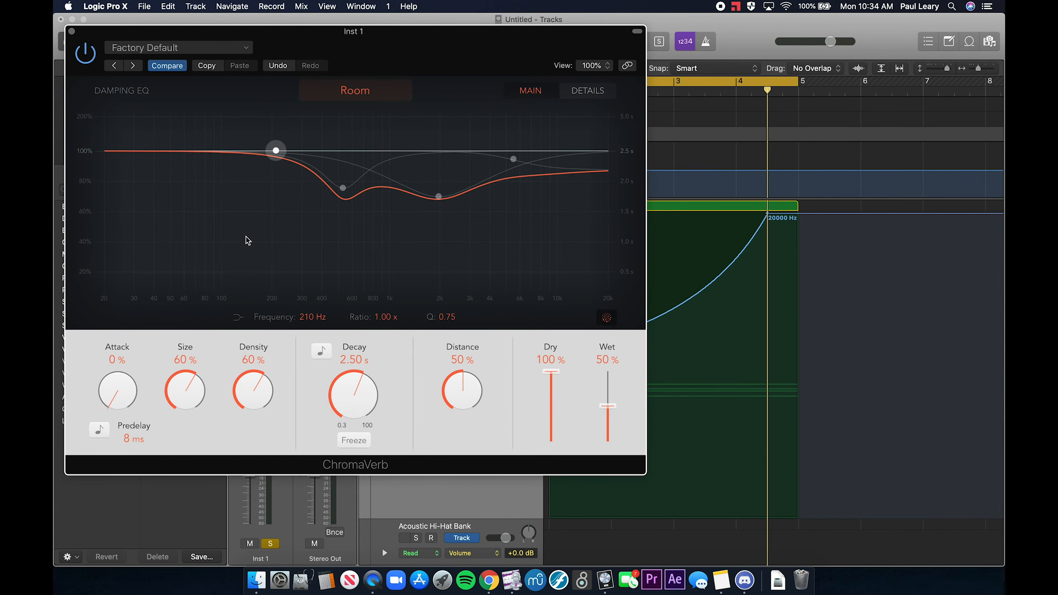
left_click(71, 32)
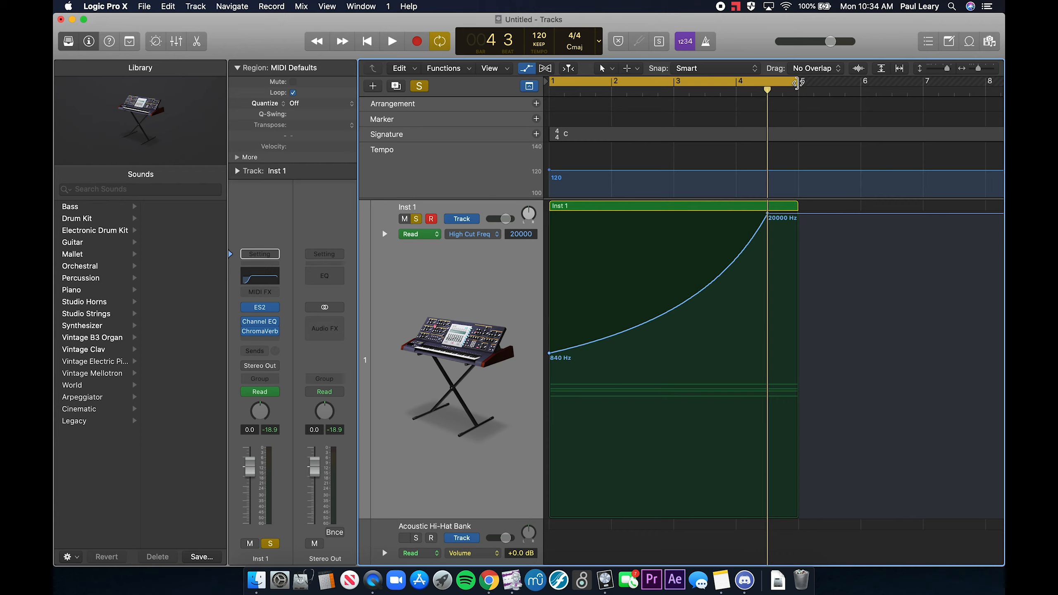
- Extend the cycle range to bar 7 and audition the sweep with its reverb tail
left_click_drag(795, 83, 924, 83)
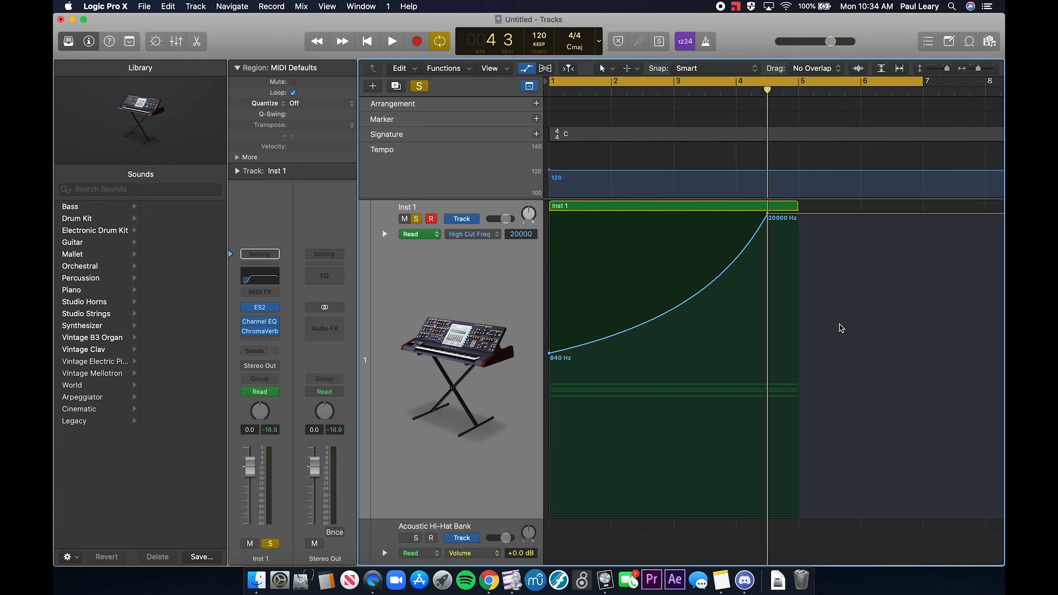
key("space")
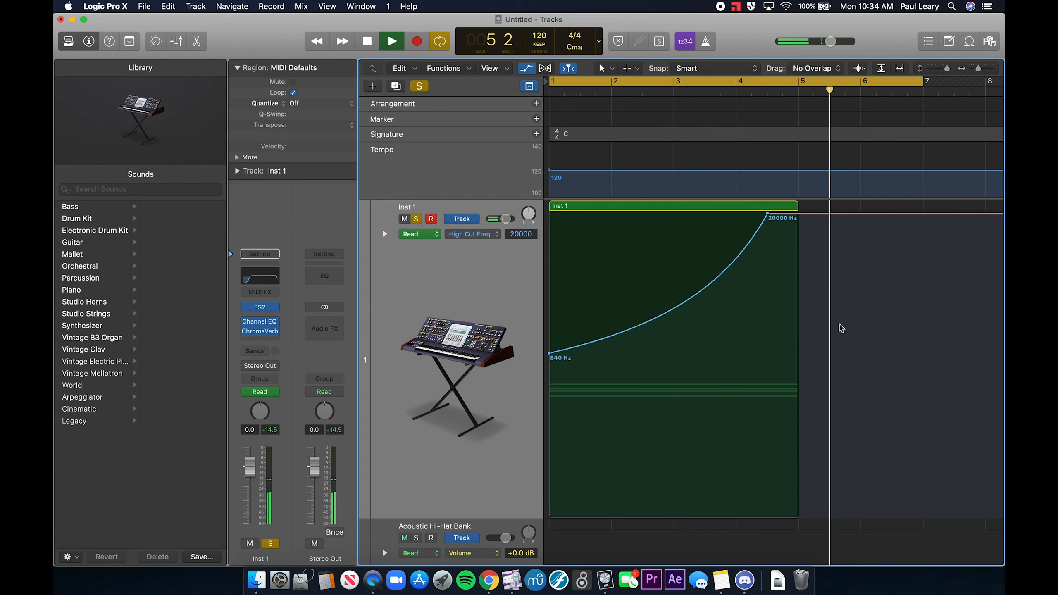
key("space")
- Move the 20000 Hz automation point to the region's end at bar 5, audition the sweep, and return the playhead to bar 1
left_click_drag(767, 214, 797, 213)
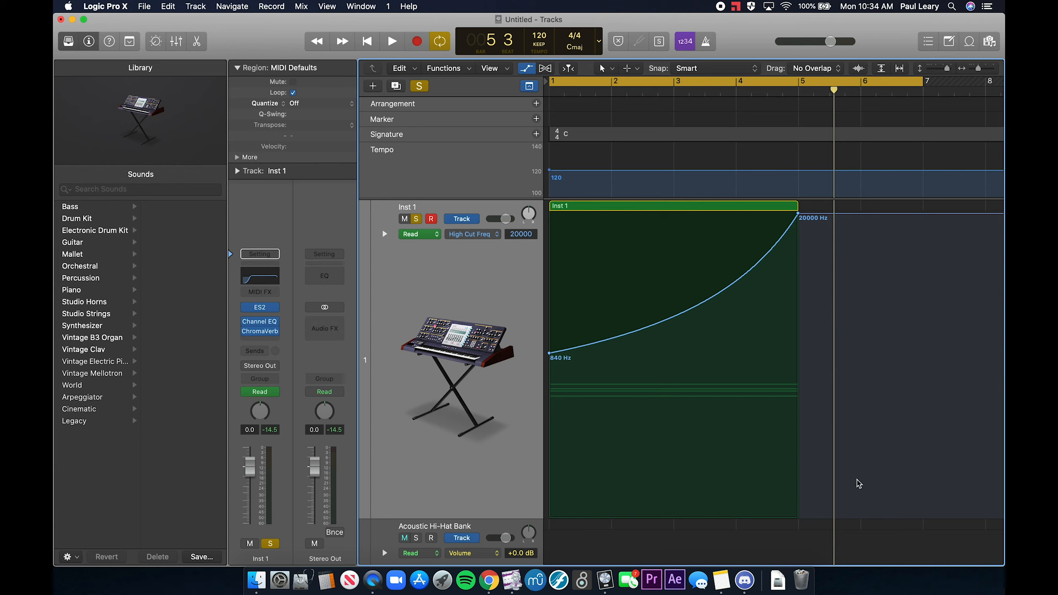
key("space")
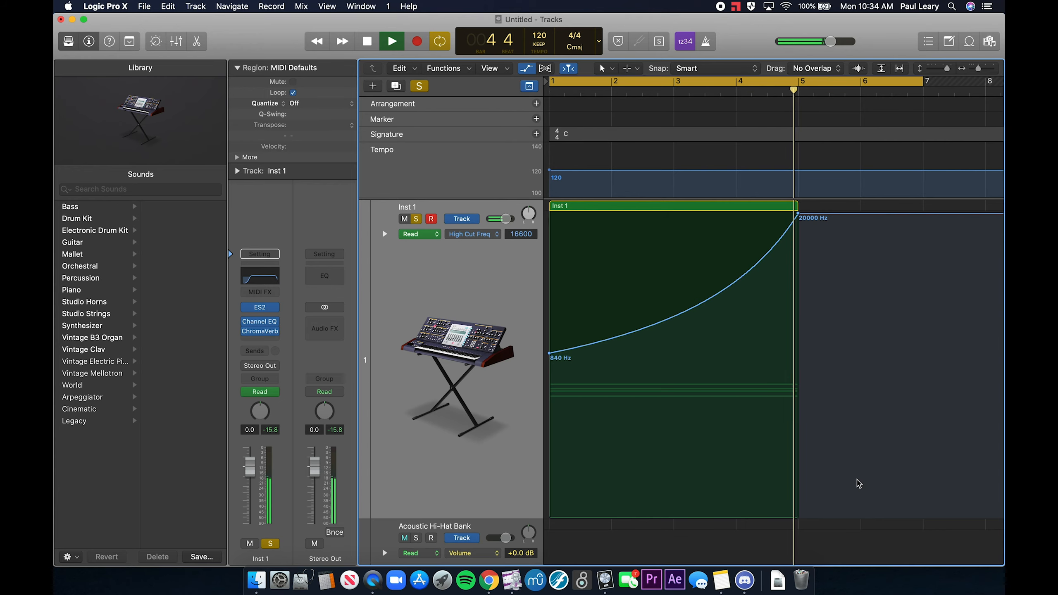
key("space")
key("space")
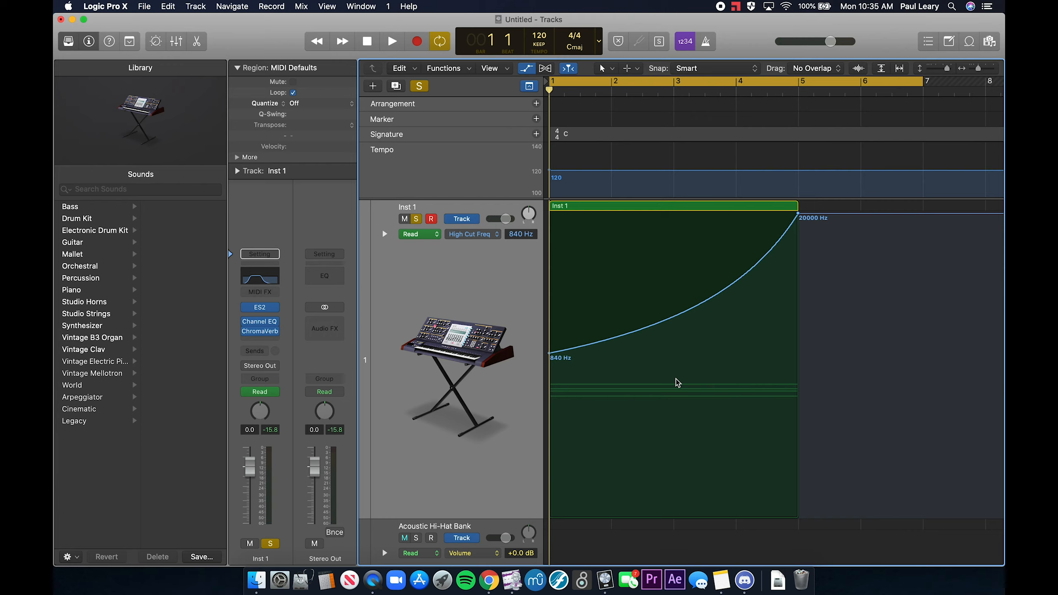
- Add a stereo Tremolo to Inst 1 after the ChromaVerb, with its phase at 0° and smoothing at 28 %
left_click(265, 340)
mouse_move(268, 492)
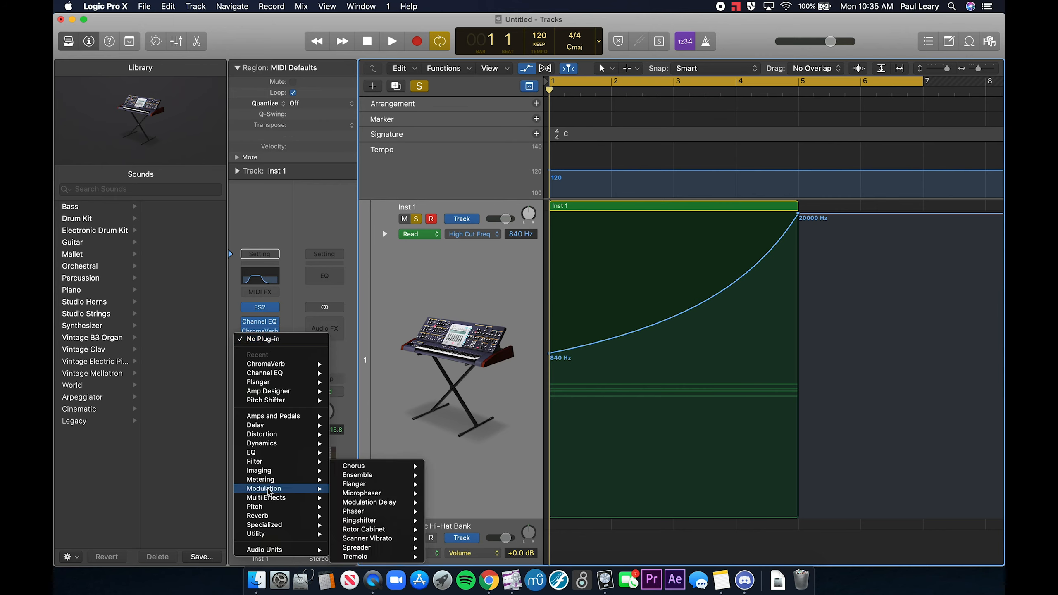
mouse_move(366, 557)
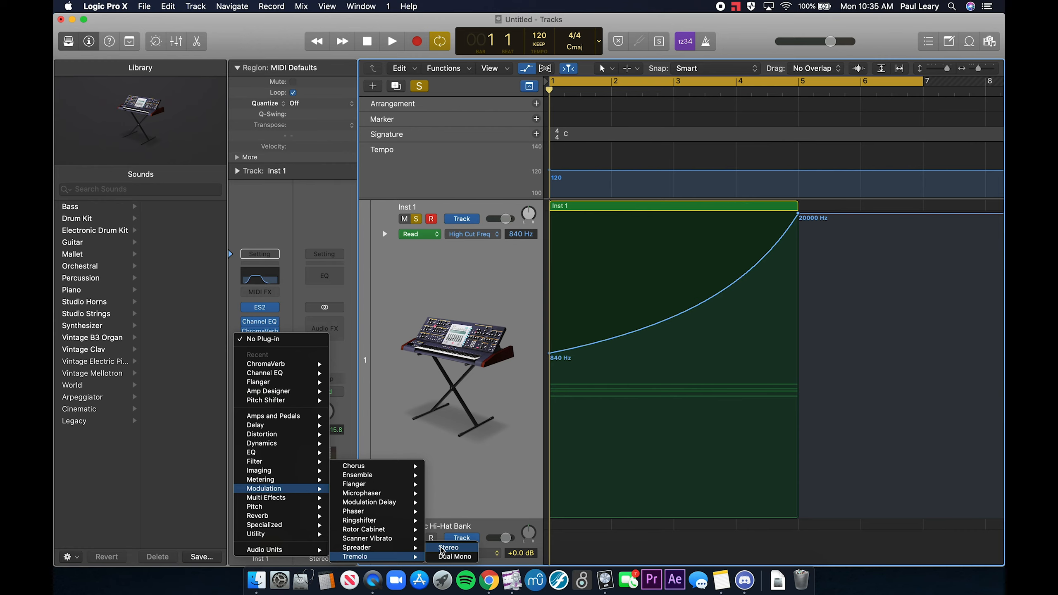
left_click(442, 549)
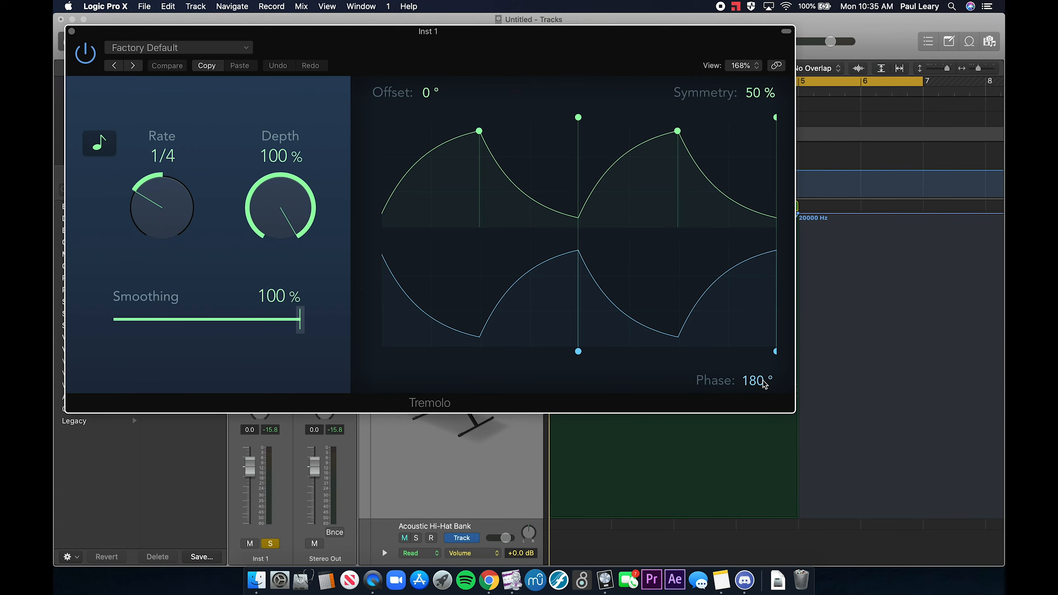
left_click_drag(765, 384, 735, 528)
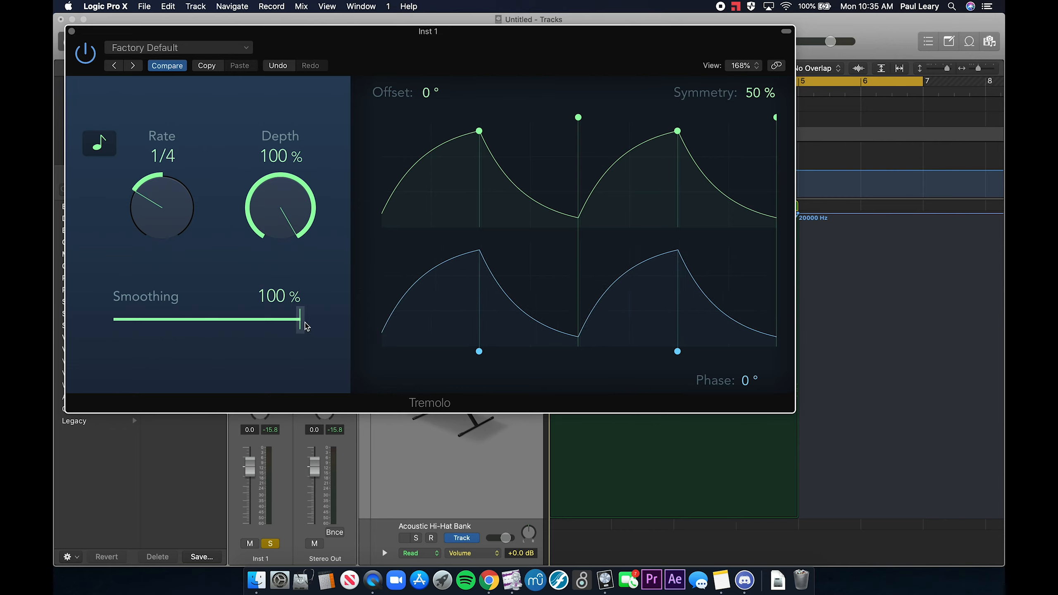
left_click_drag(304, 325, 166, 320)
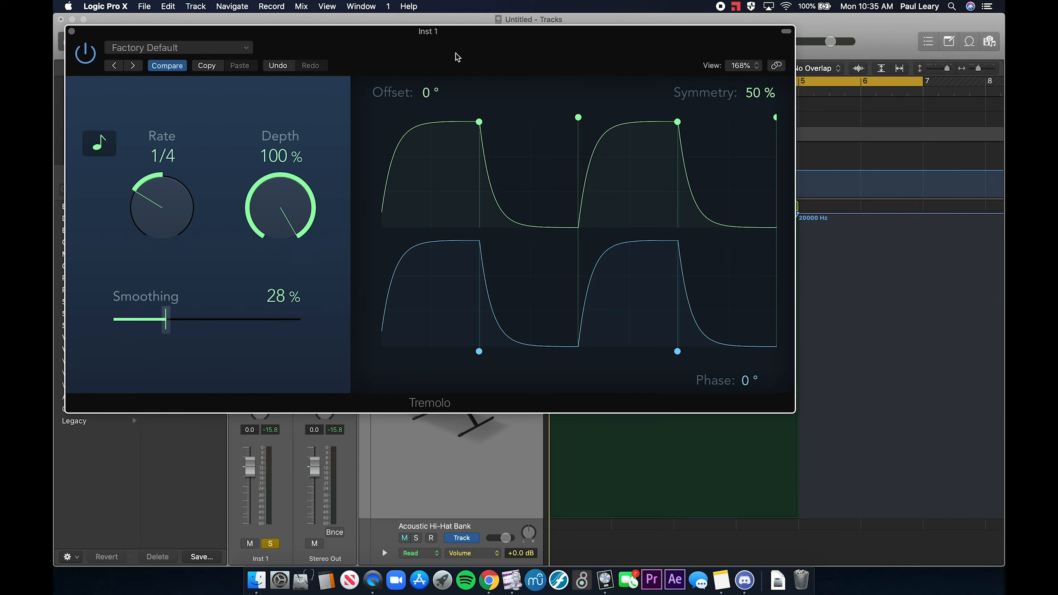
- Audition the sweep with the tremolo at its 1/4 rate and set the Tremolo rate to 1/8
key("space")
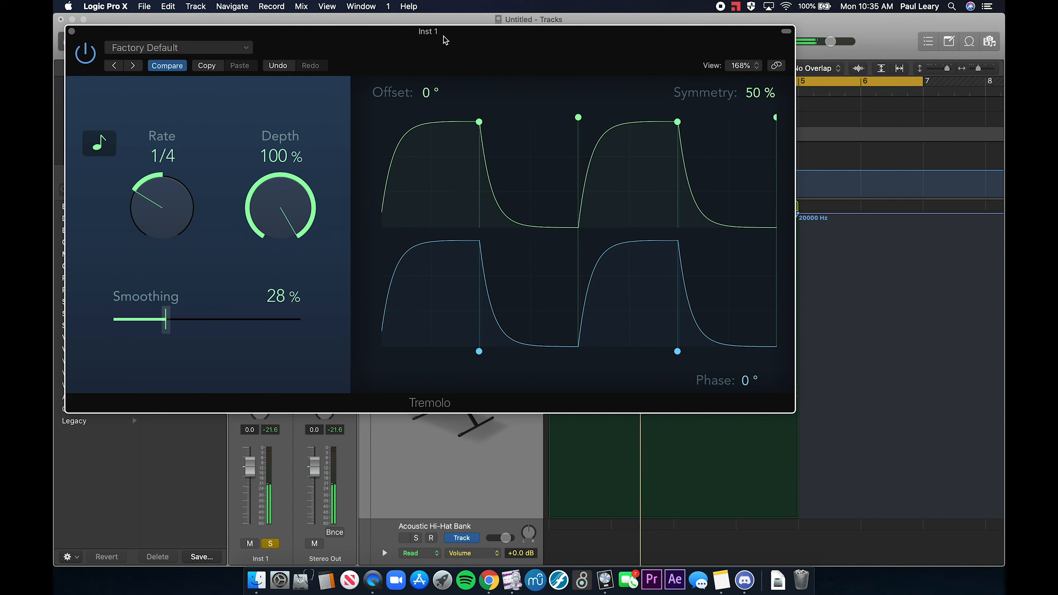
key("space")
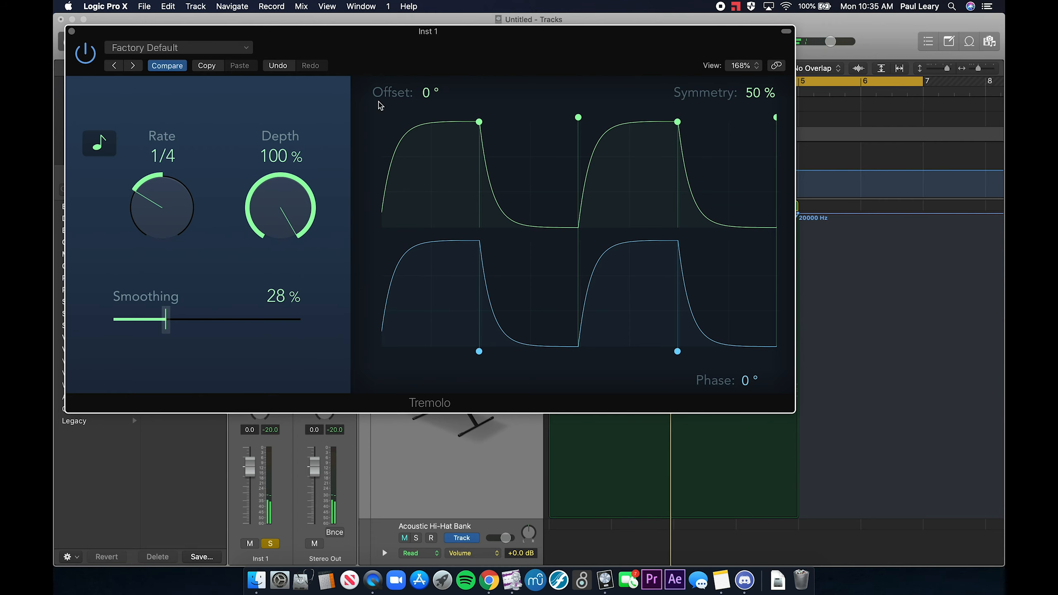
left_click_drag(425, 40, 519, 118)
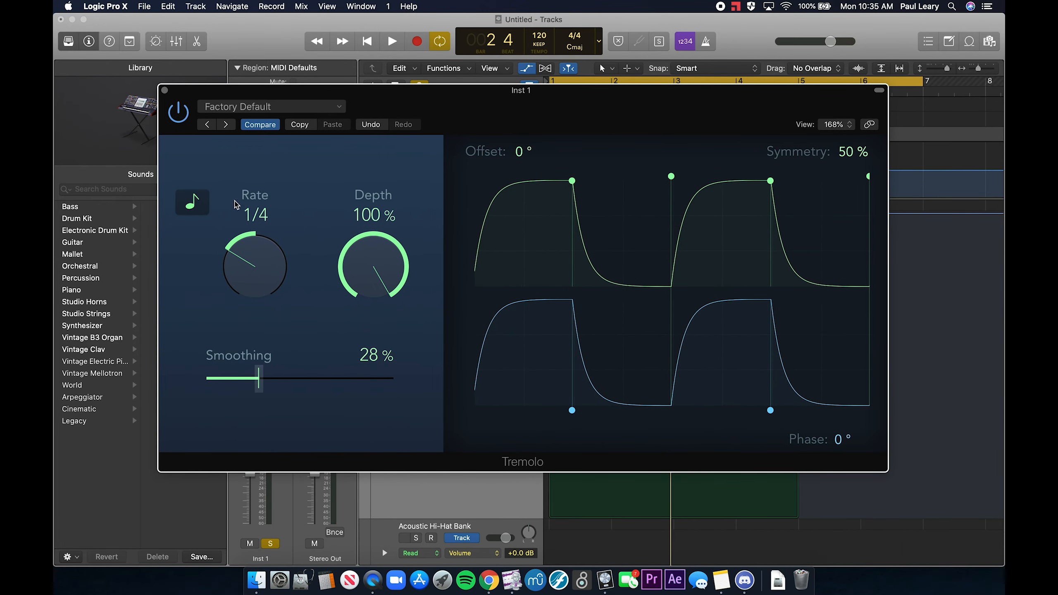
left_click_drag(253, 278, 253, 272)
- Switch Inst 1's automation mode to Touch and bring up the Tremolo rate in its automation lane
left_click_drag(512, 93, 480, 495)
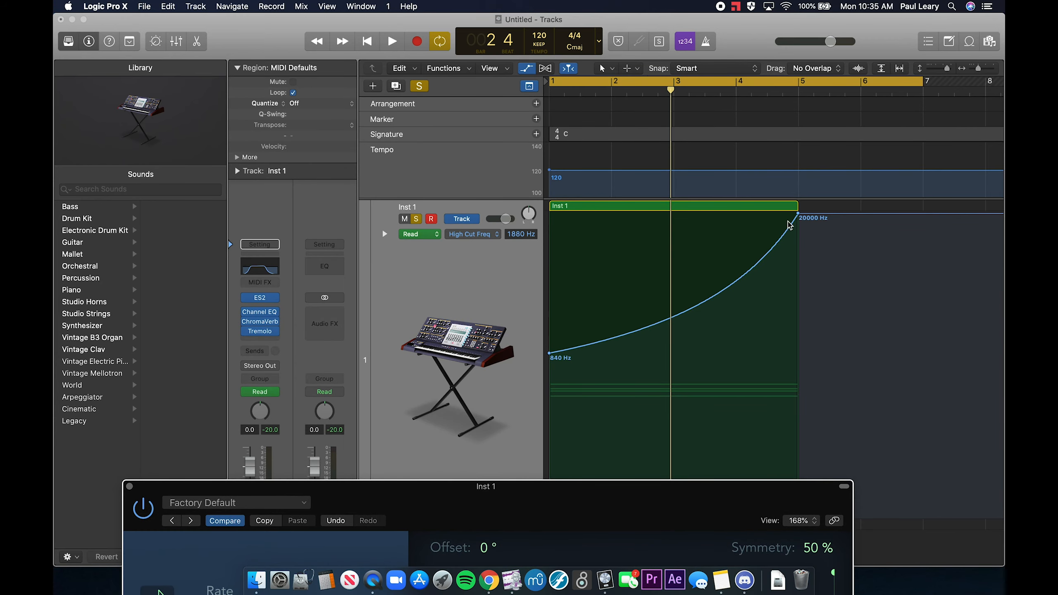
left_click_drag(483, 487, 542, 207)
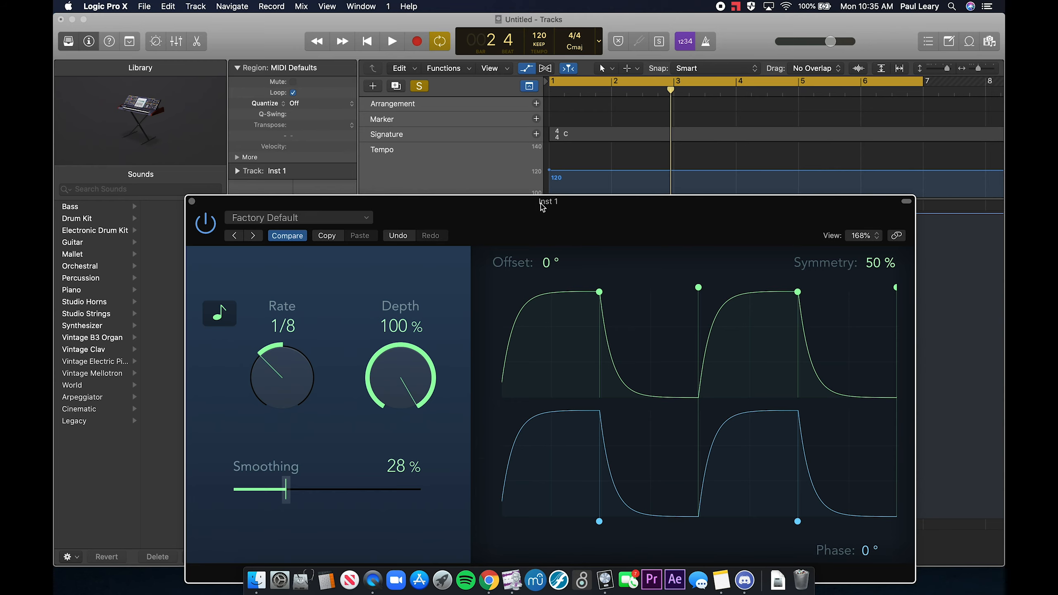
left_click_drag(541, 208, 585, 383)
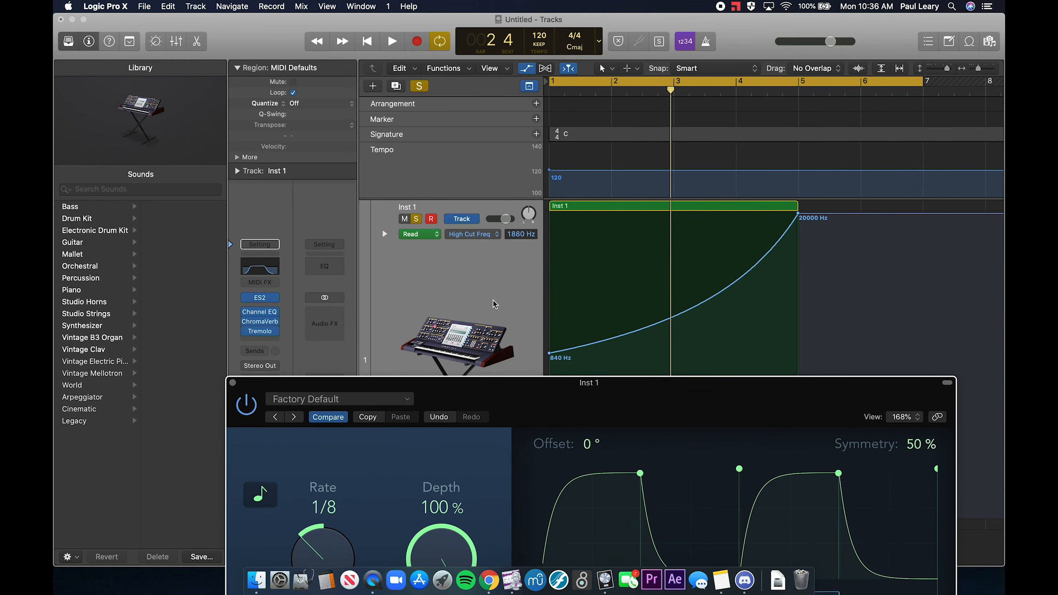
left_click(419, 235)
left_click(418, 242)
left_click(326, 560)
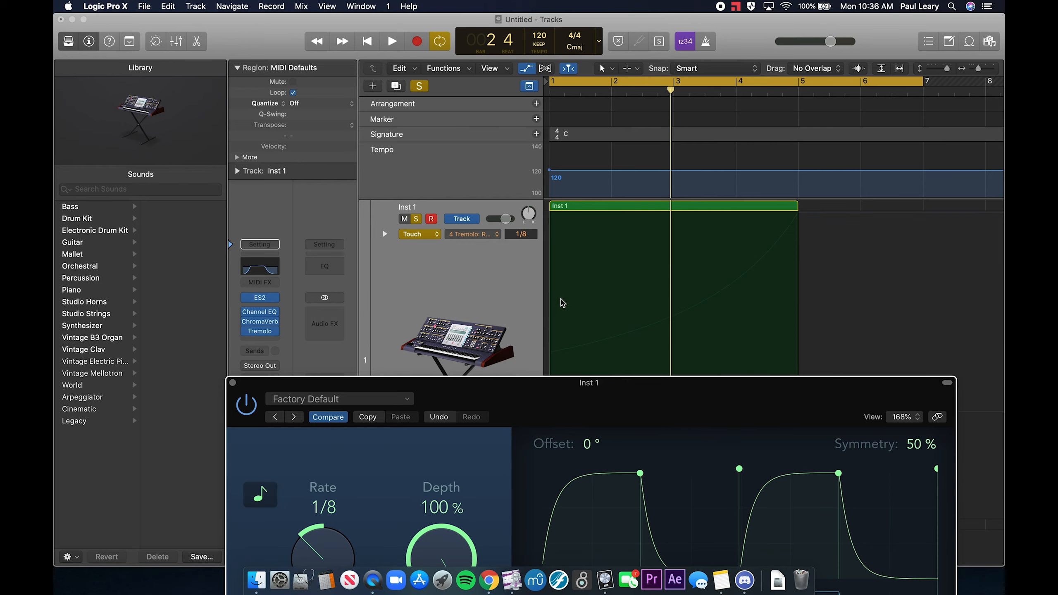
- Add Tremolo rate automation points at bar 1 and midway through bar 4, raise the second to 4.34 Hz, and undo the raise
left_click_drag(462, 384, 474, 179)
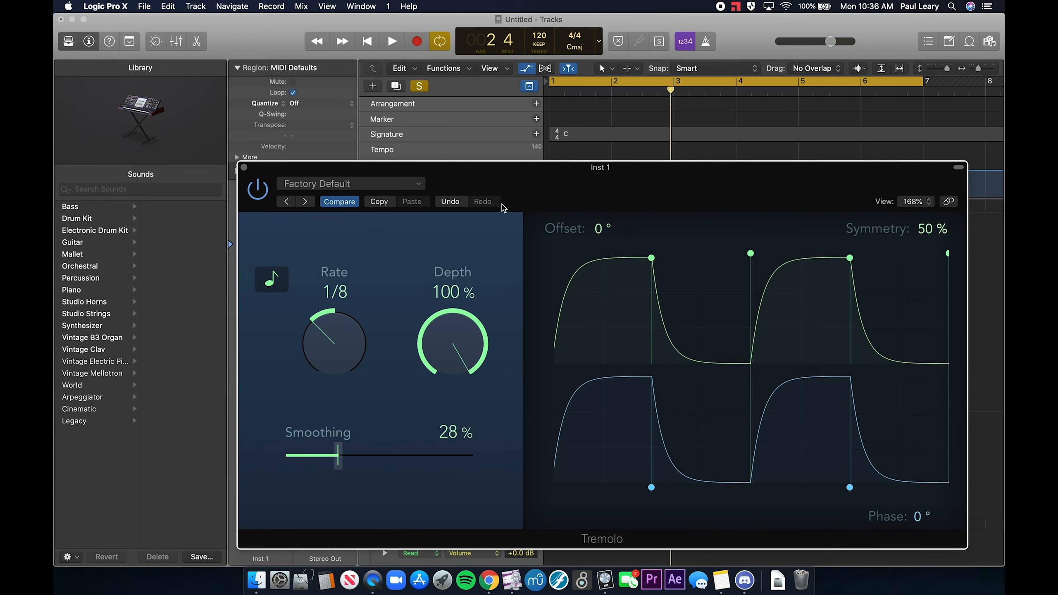
left_click_drag(508, 173, 444, 555)
left_click(554, 414)
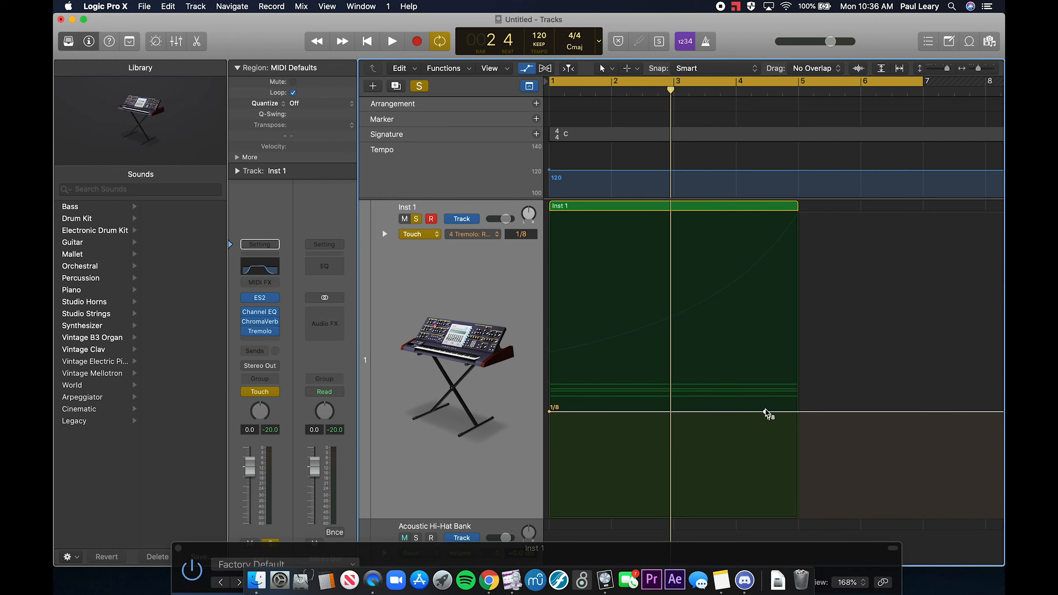
left_click_drag(764, 412, 765, 247)
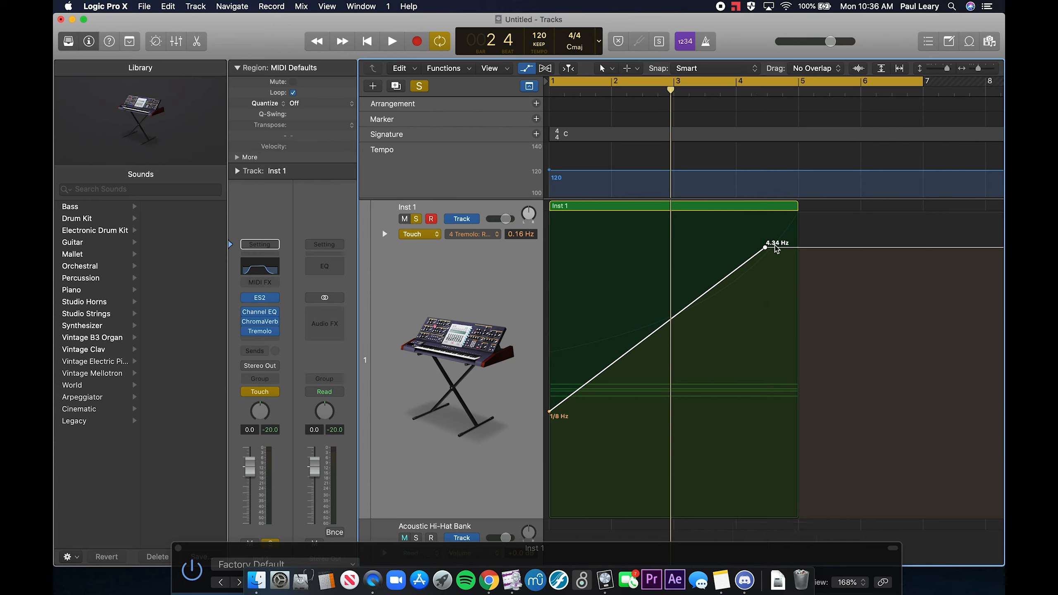
left_click(581, 553)
left_click_drag(581, 553, 585, 508)
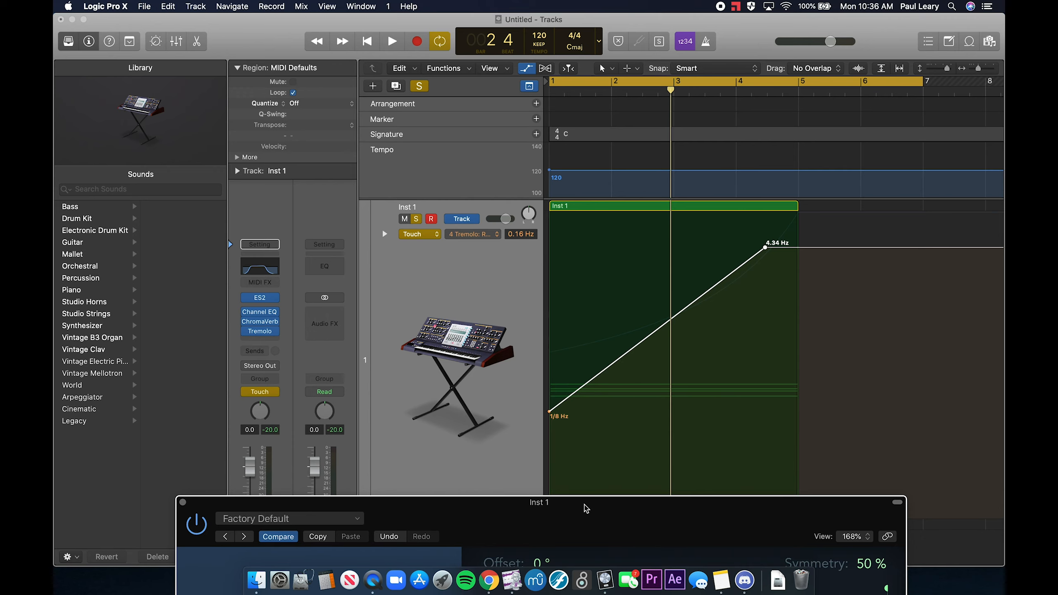
key("super+z")
- Try recording a Tremolo rate rise to 1/64t by moving the rate during playback, and undo the recorded automation
left_click_drag(569, 509, 573, 165)
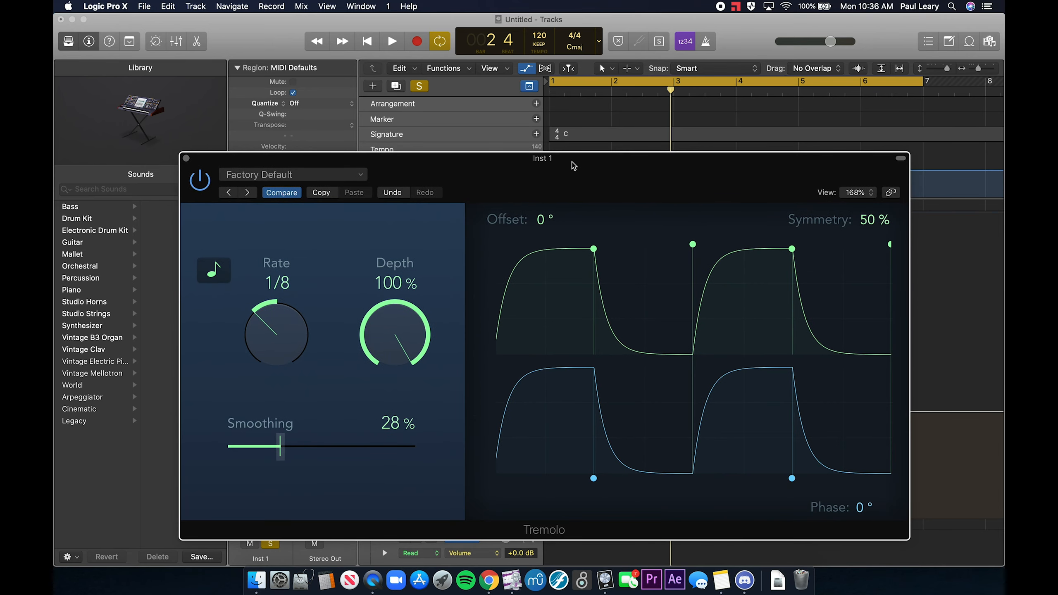
key("space")
left_click_drag(275, 346, 275, 319)
key("space")
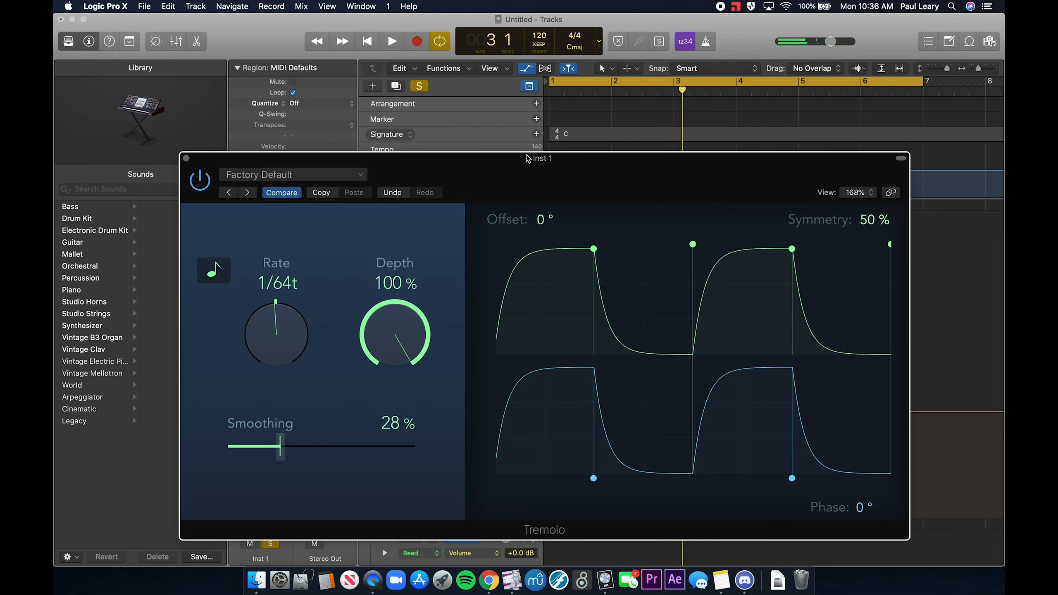
left_click_drag(527, 159, 526, 513)
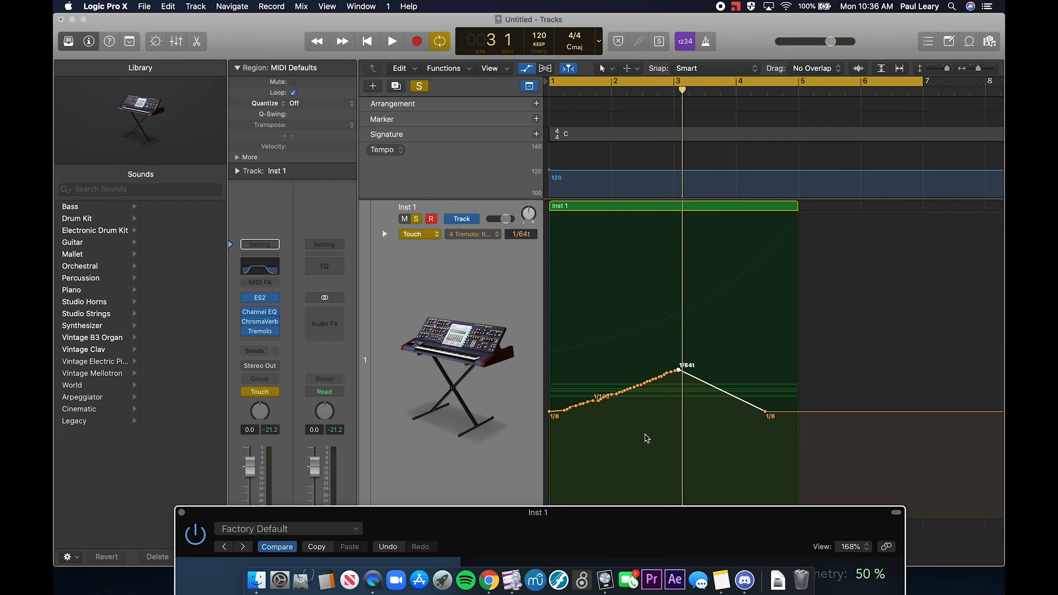
key("super+z")
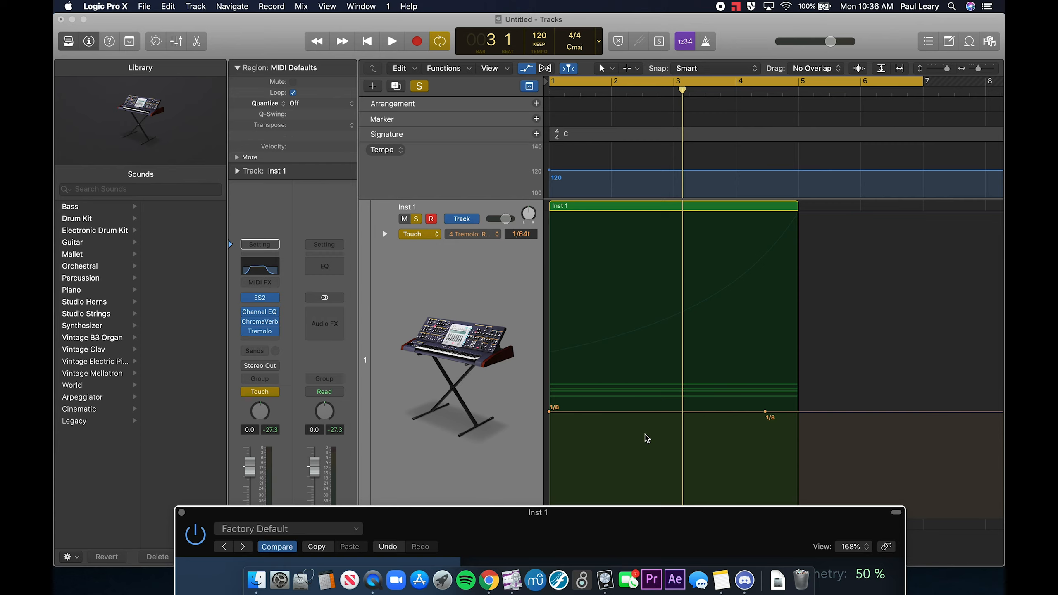
- Raise the bar 4 Tremolo rate automation point to 1/64t and shift it closer to the region's end
left_click_drag(764, 412, 763, 340)
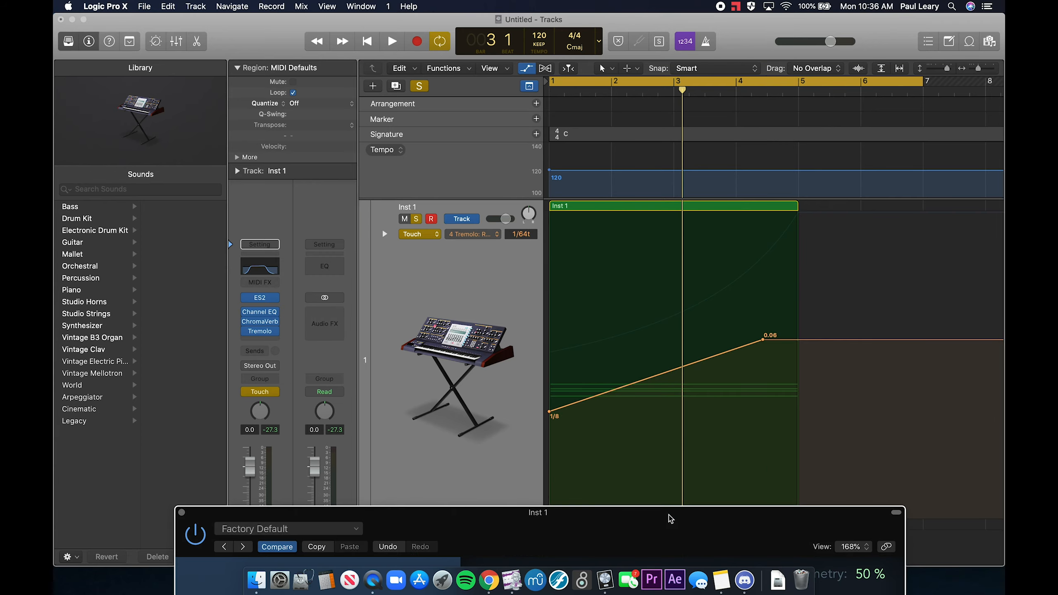
left_click_drag(672, 516, 687, 149)
mouse_move(298, 315)
left_mouse_down()
mouse_move(293, 338)
mouse_move(293, 288)
mouse_move(287, 322)
left_mouse_up()
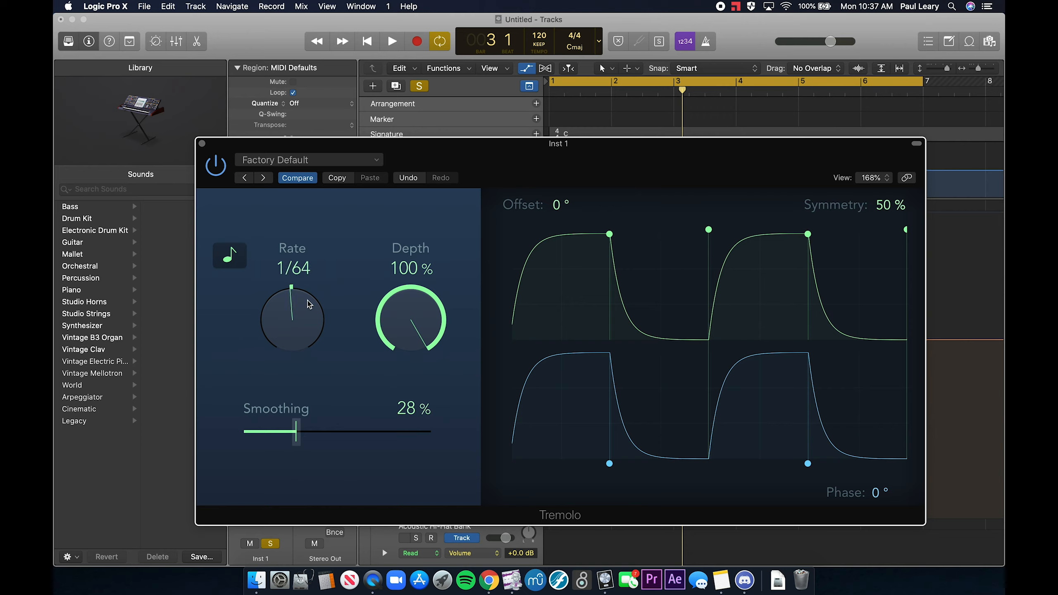
left_click(654, 23)
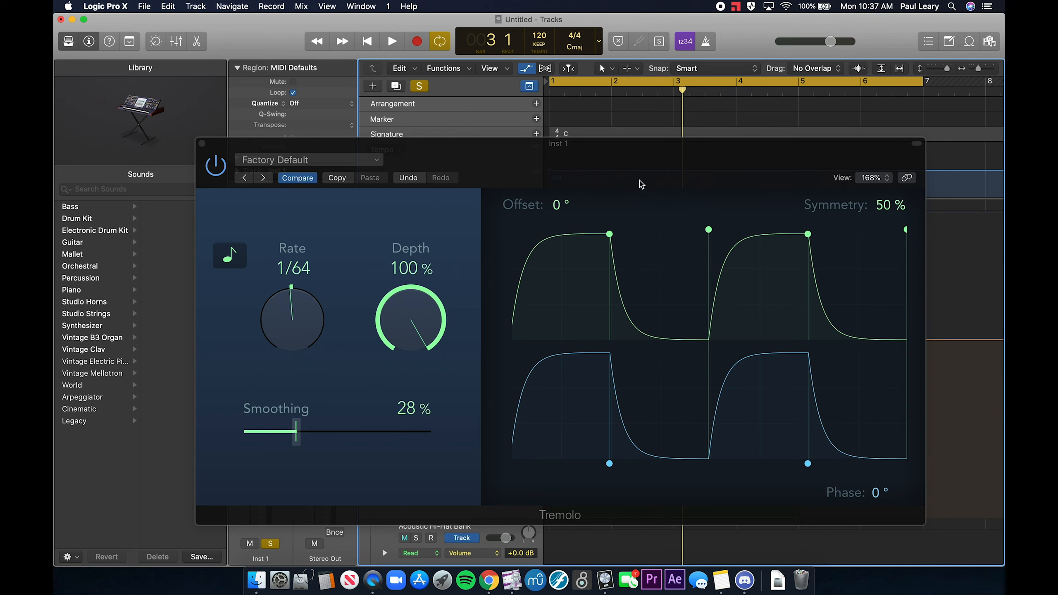
left_click_drag(633, 154, 639, 492)
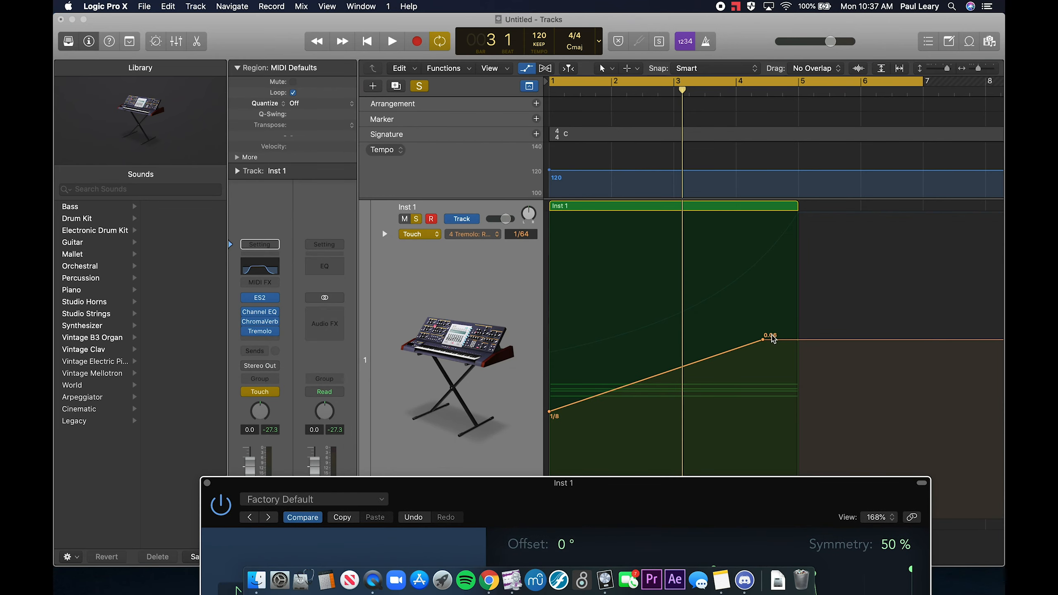
left_click_drag(763, 340, 783, 369)
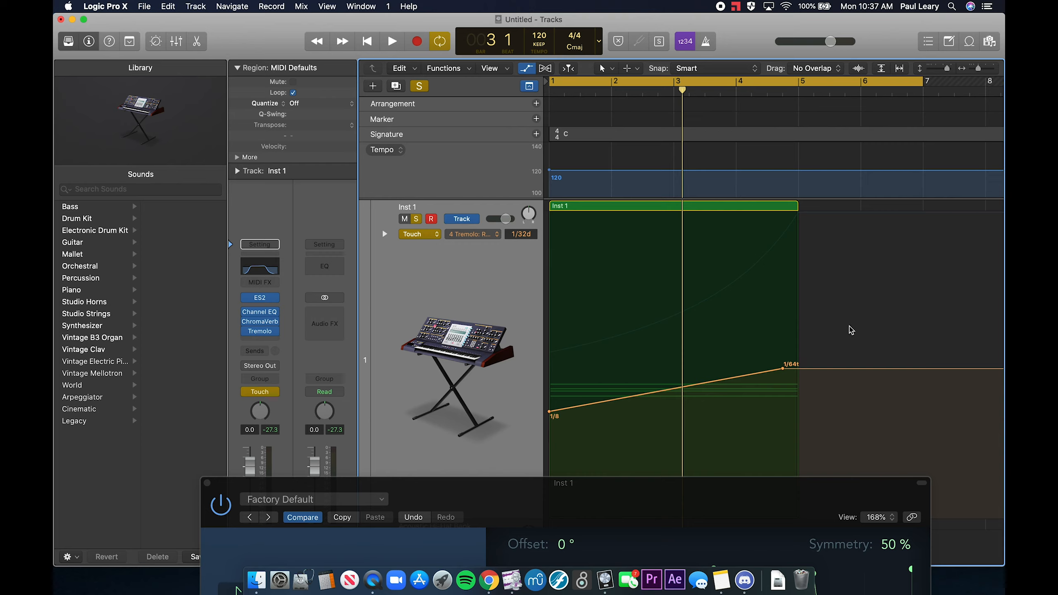
- Audition the 1/8 to 1/64t tremolo ramp from bar 1, and replay it while watching the Tremolo's rate
key("Return")
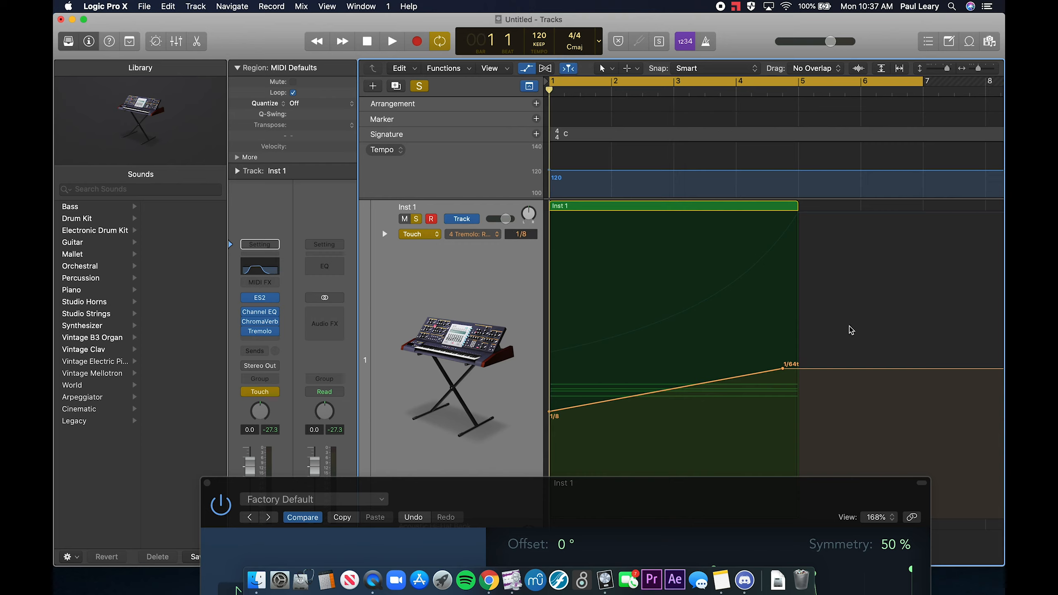
key("space")
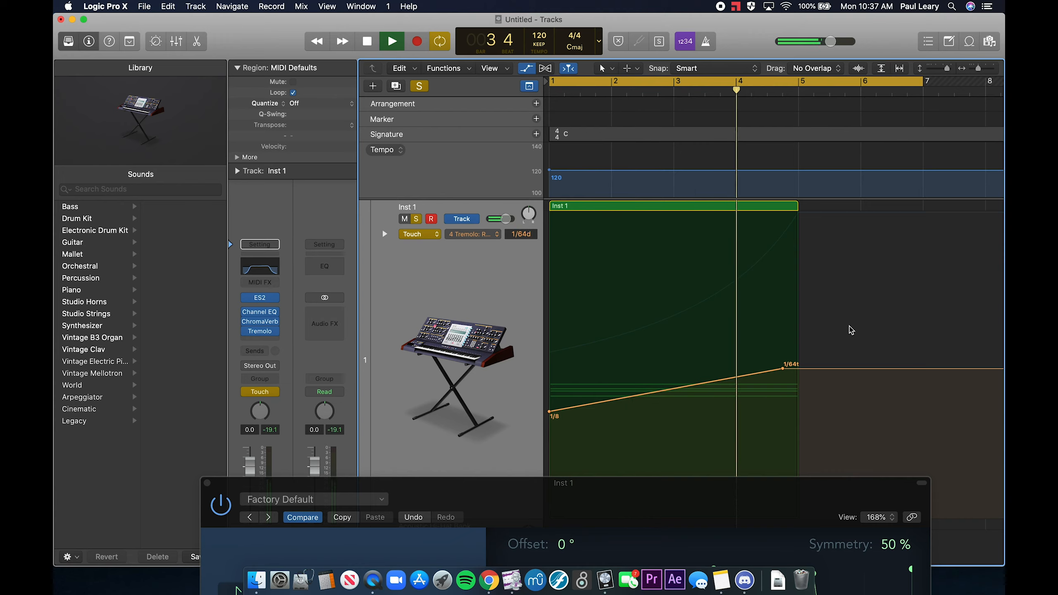
key("space")
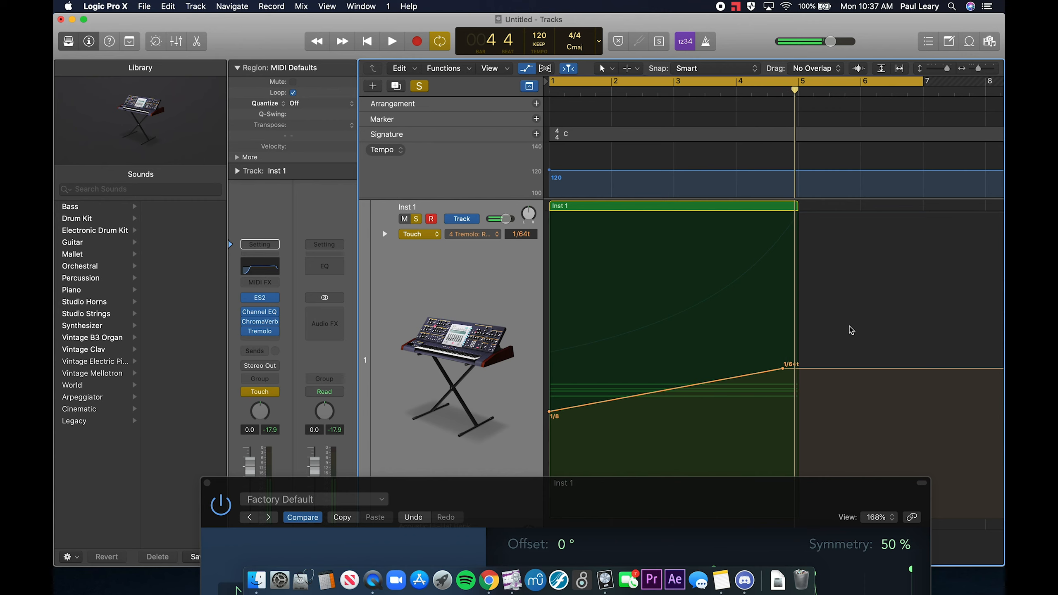
left_click(542, 488)
left_click_drag(543, 489, 579, 152)
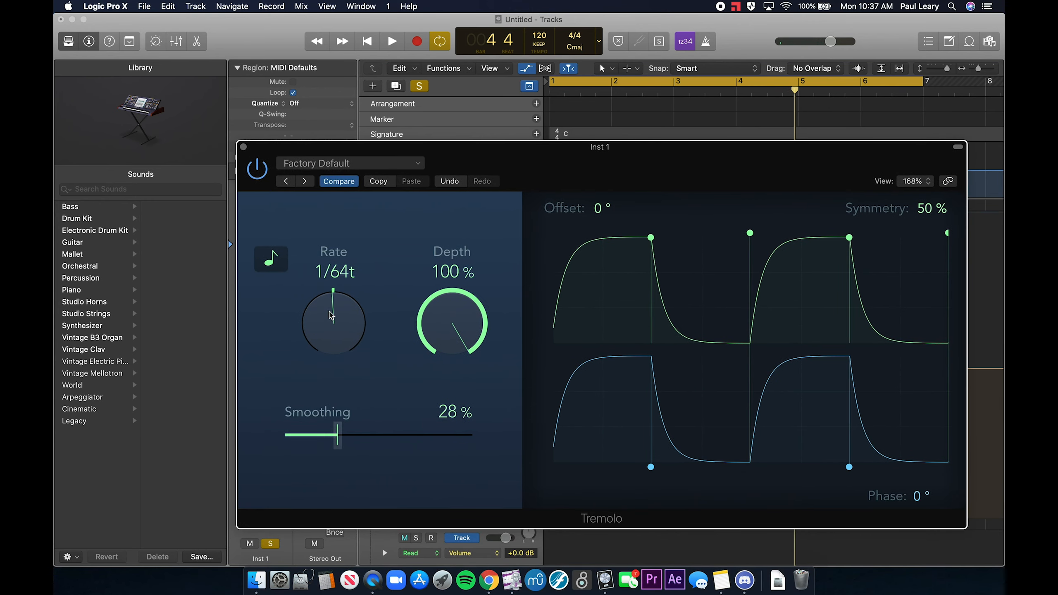
key("Return")
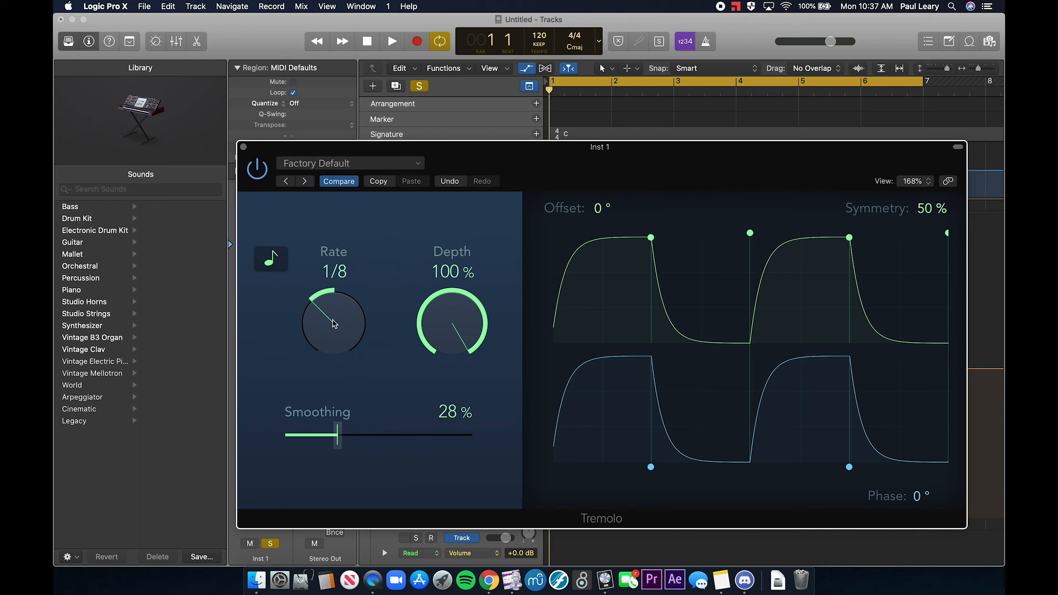
key("space")
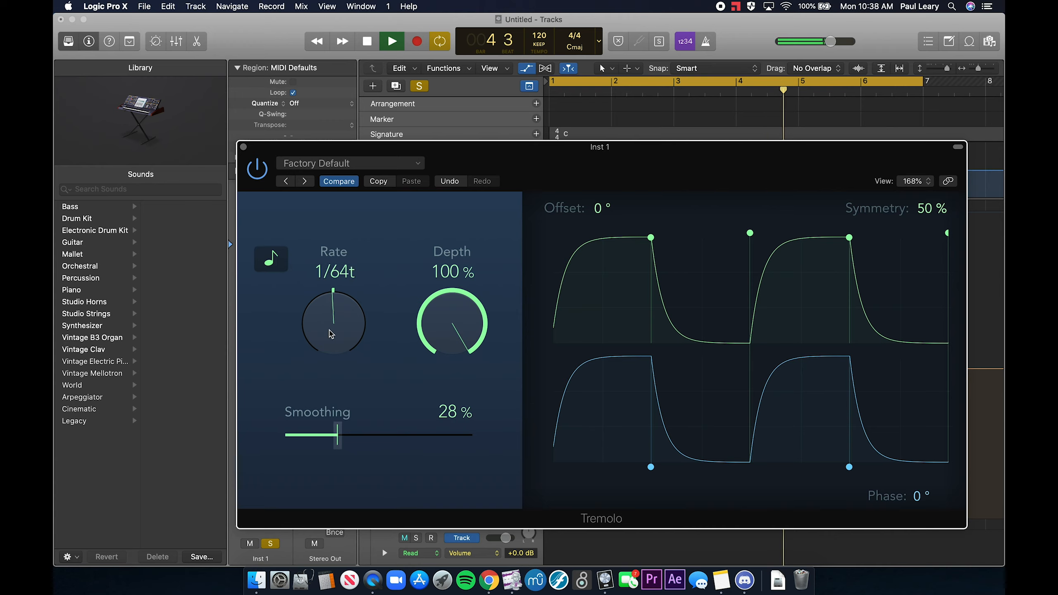
key("space")
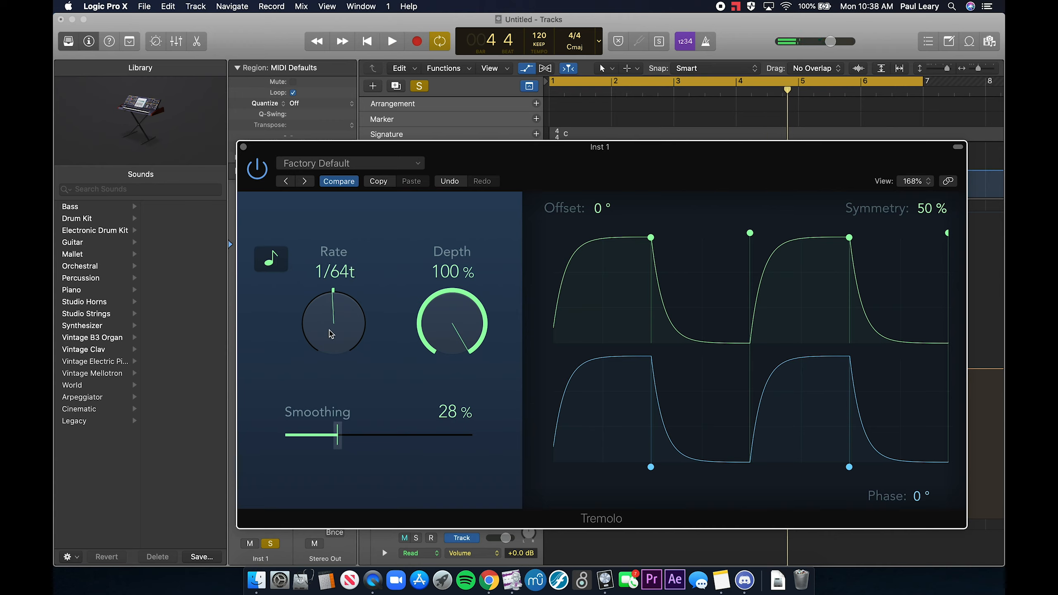
- Raise the Tremolo's rate to a free-running 2.17 Hz and close the plug-in
left_click_drag(330, 330, 345, 273)
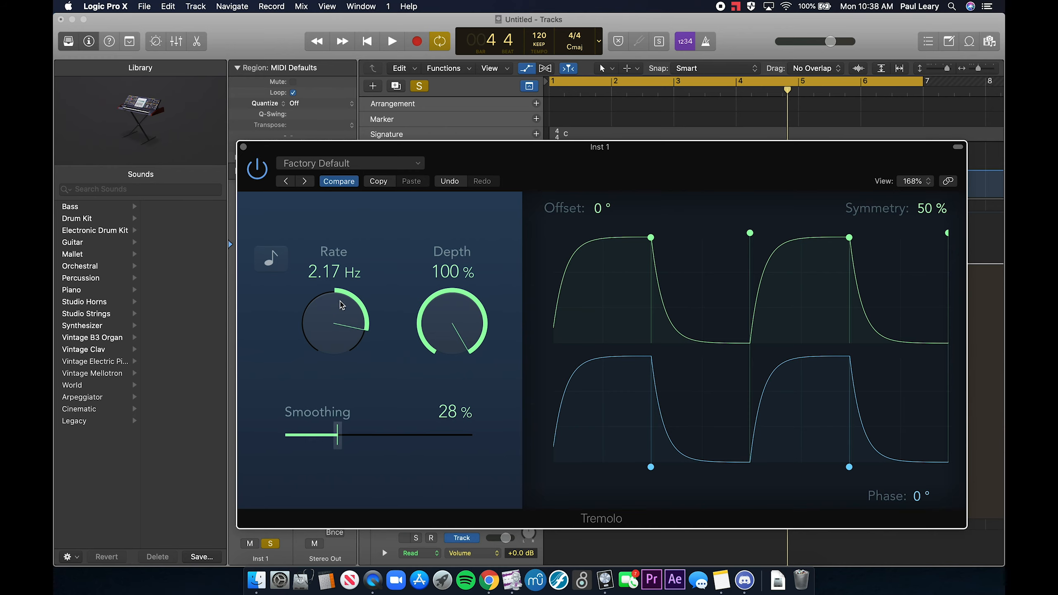
left_click(243, 147)
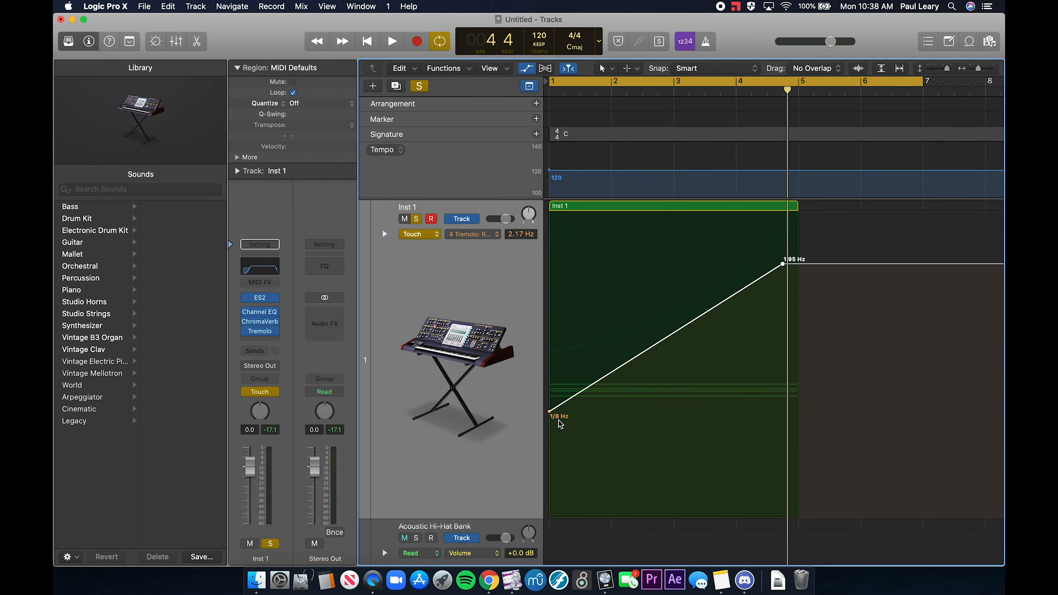
- Try a falling Tremolo rate ramp from 2.41 Hz at bar 1 to 0.14 Hz late in bar 4, and audition it
left_click_drag(559, 419, 548, 260)
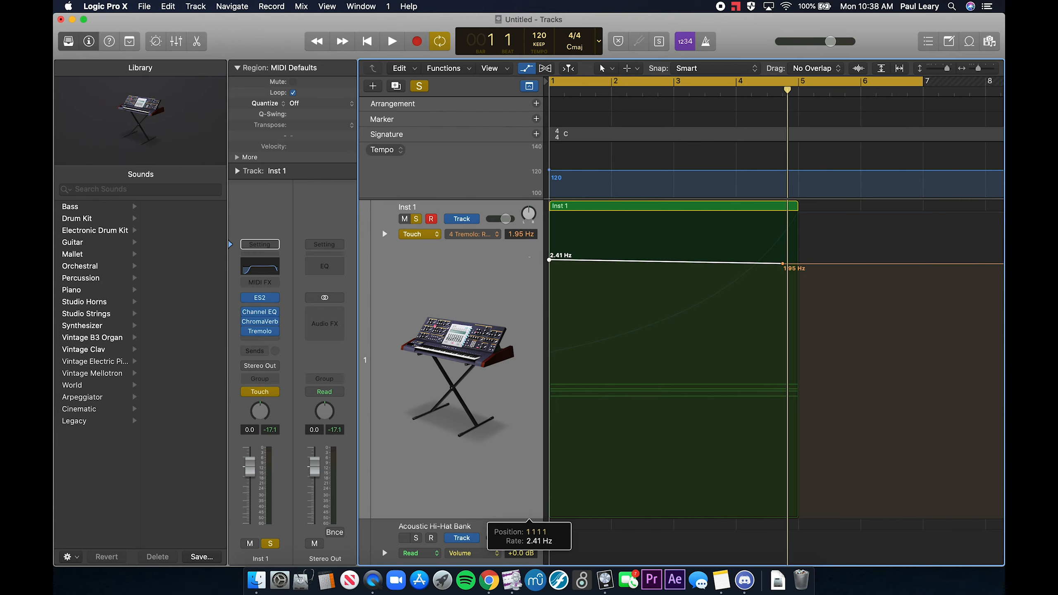
left_click_drag(782, 263, 783, 320)
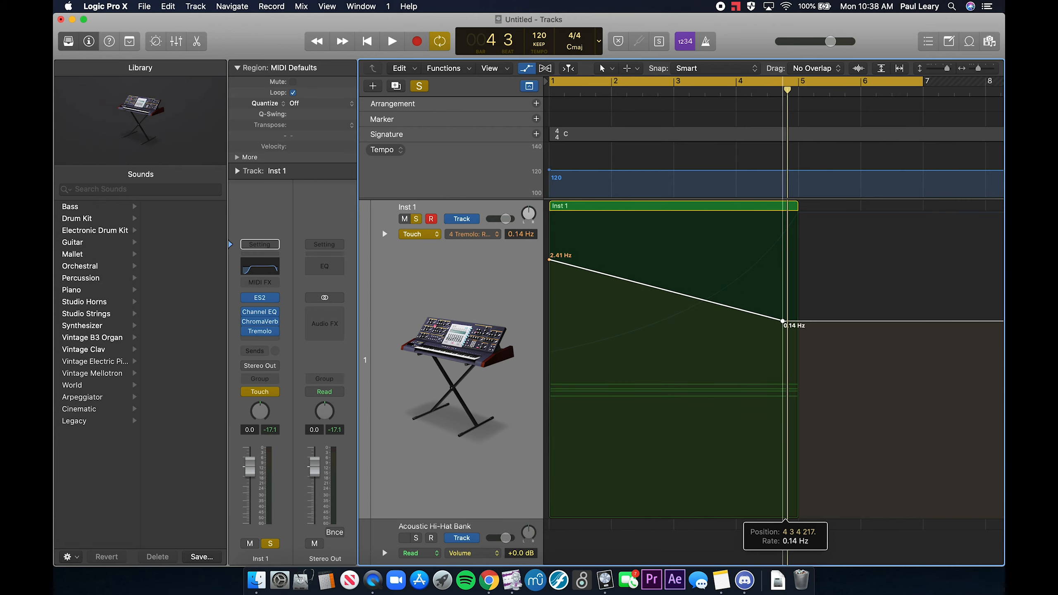
key("space")
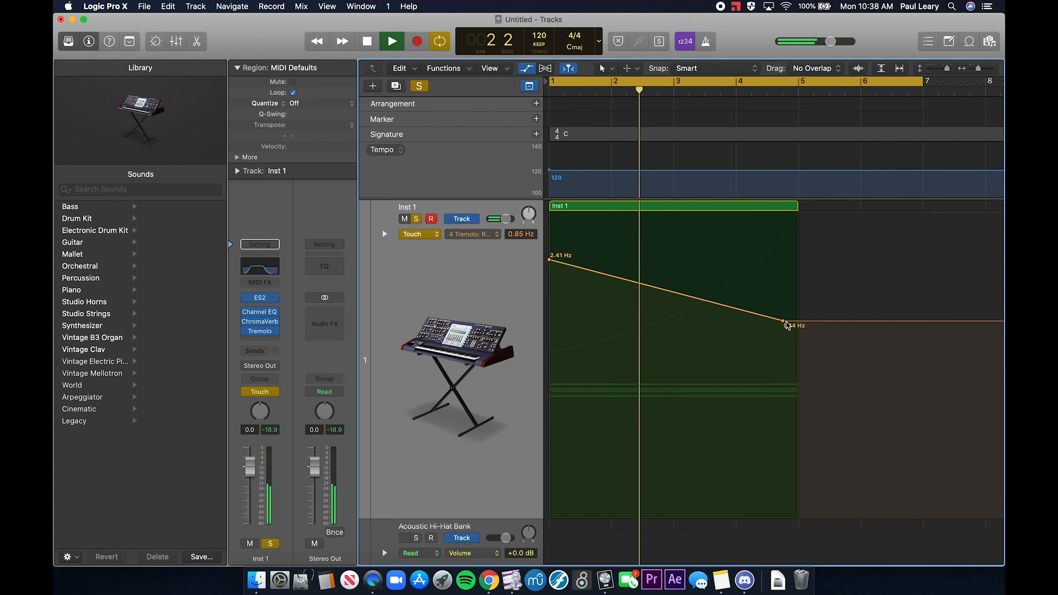
key("space")
- Make the Tremolo rate ramp rise from 0.03 Hz at bar 1 to 3.53 Hz late in bar 4, and audition it
left_click_drag(784, 321, 783, 250)
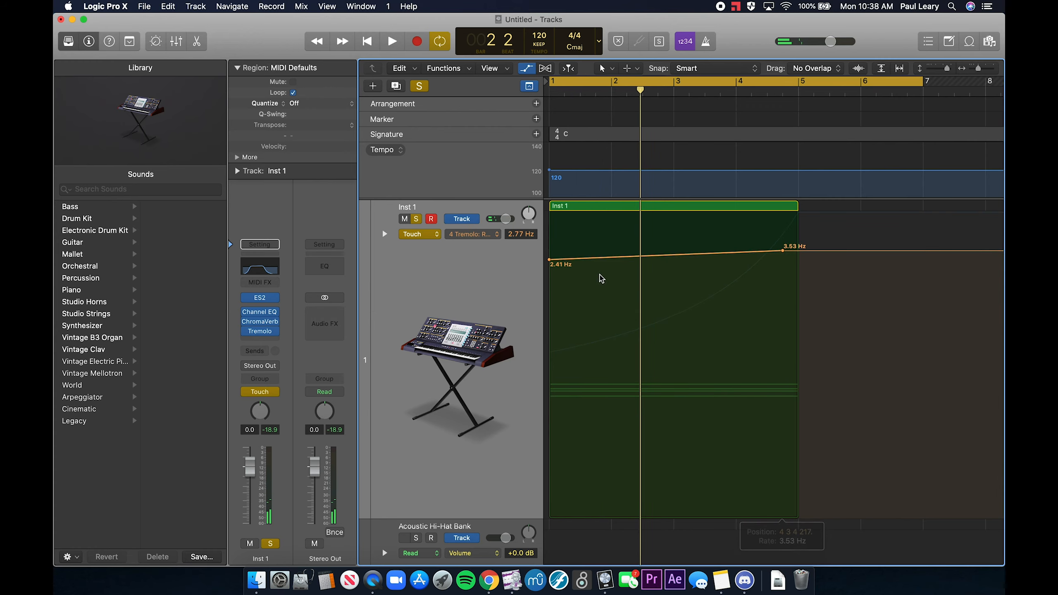
left_click_drag(550, 260, 549, 352)
key("Return")
key("space")
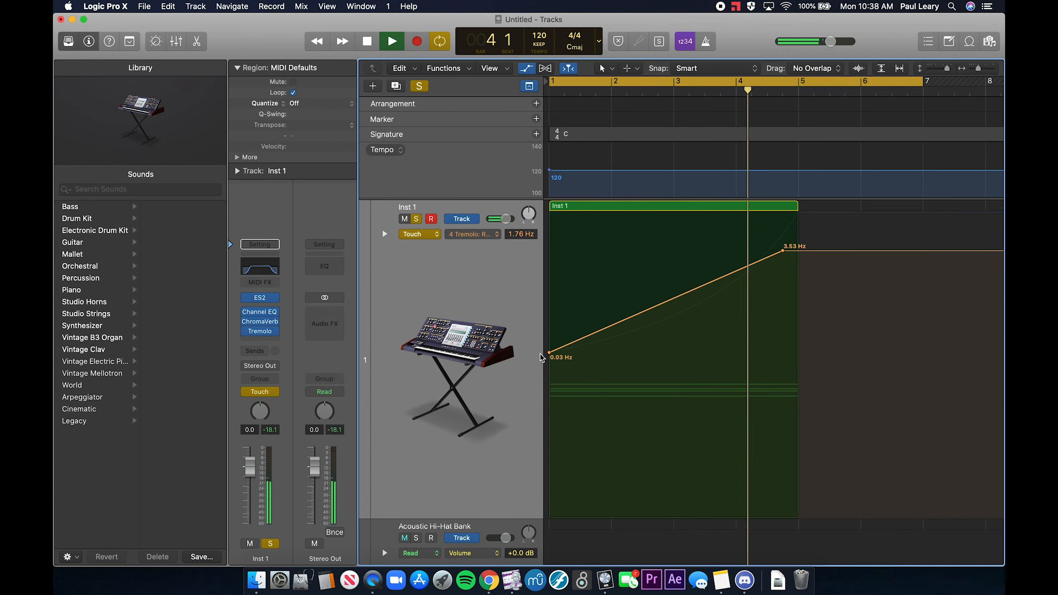
key("space")
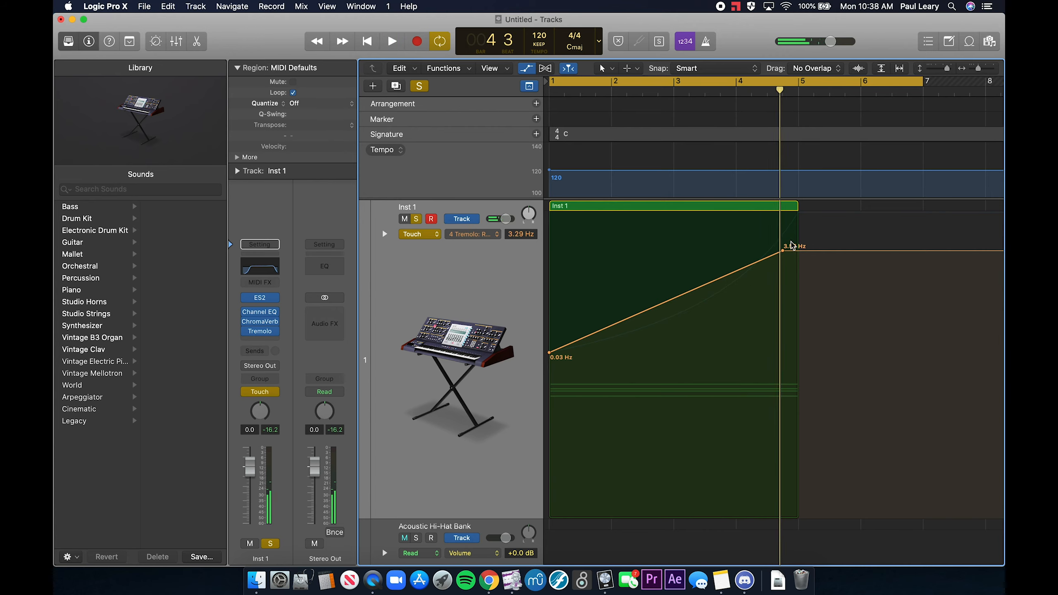
- Raise the Tremolo rate ramp to 0.42 Hz at bar 1 and 20.00 Hz late in bar 4, and audition it
left_click_drag(783, 251, 779, 211)
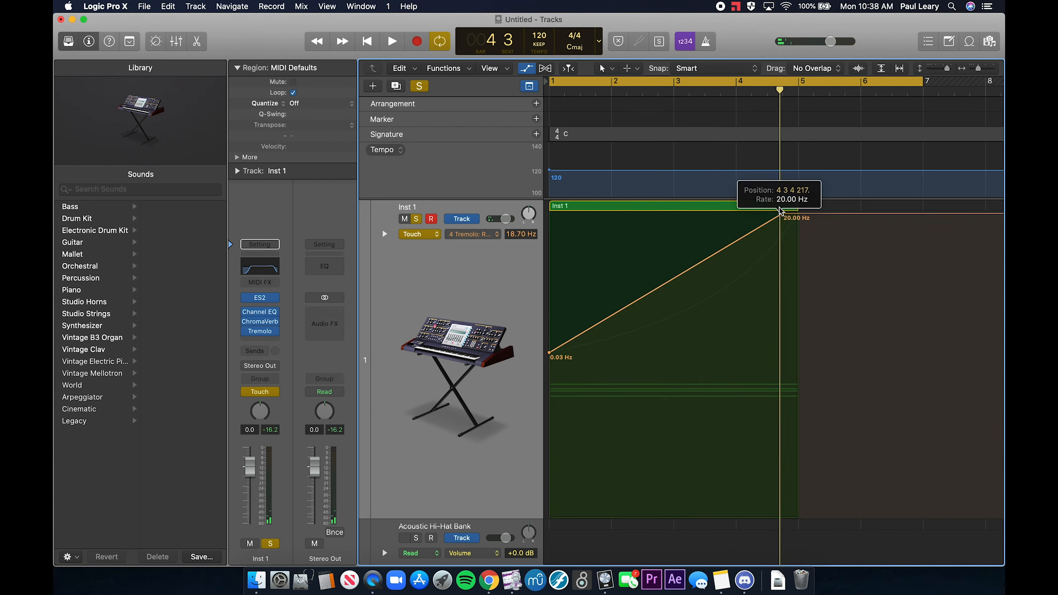
left_click_drag(549, 353, 541, 298)
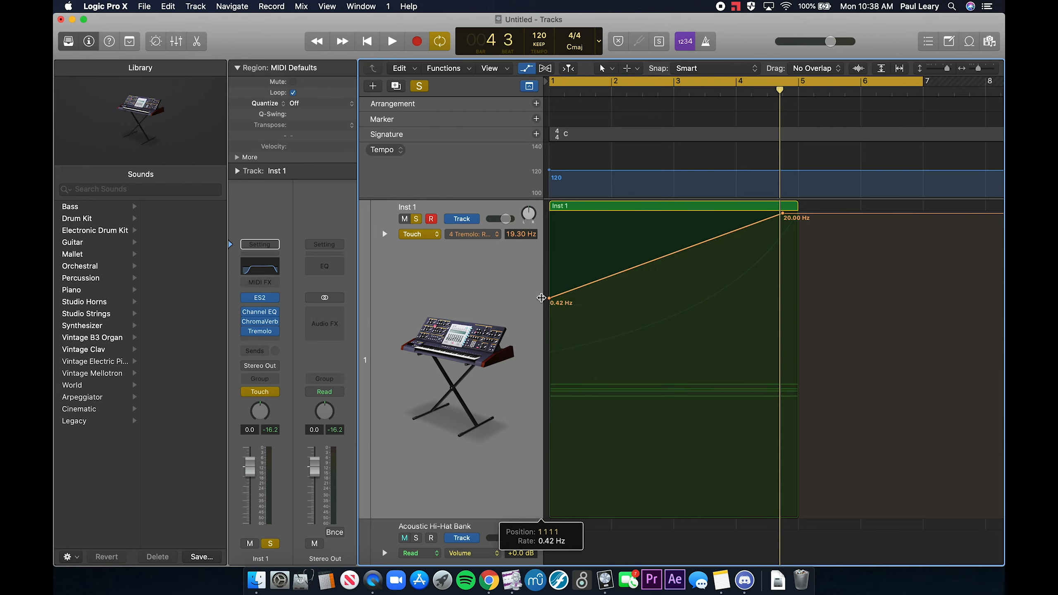
key("Return")
key("space")
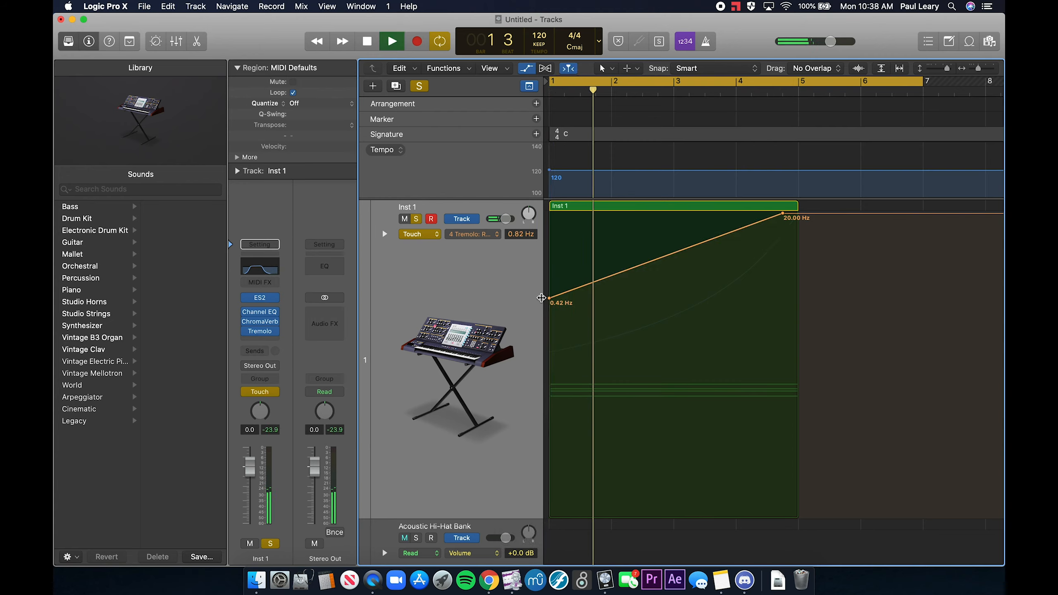
- Raise the Tremolo rate ramp's starting point at bar 1 to 3.07 Hz and audition the result from the beginning
left_click_drag(541, 298, 541, 264)
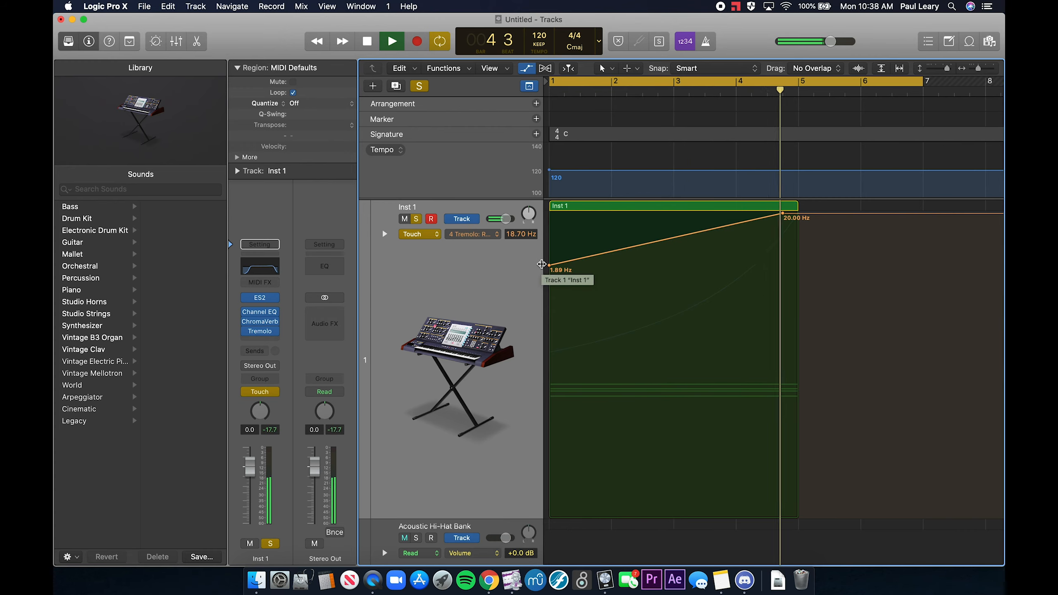
key("space")
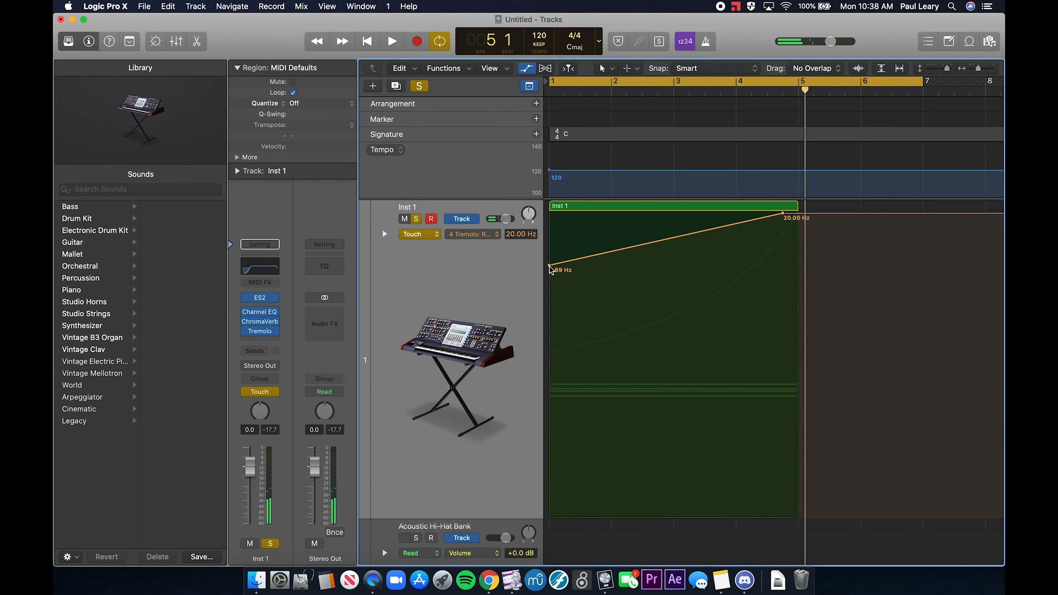
left_click_drag(541, 264, 543, 254)
key("Return")
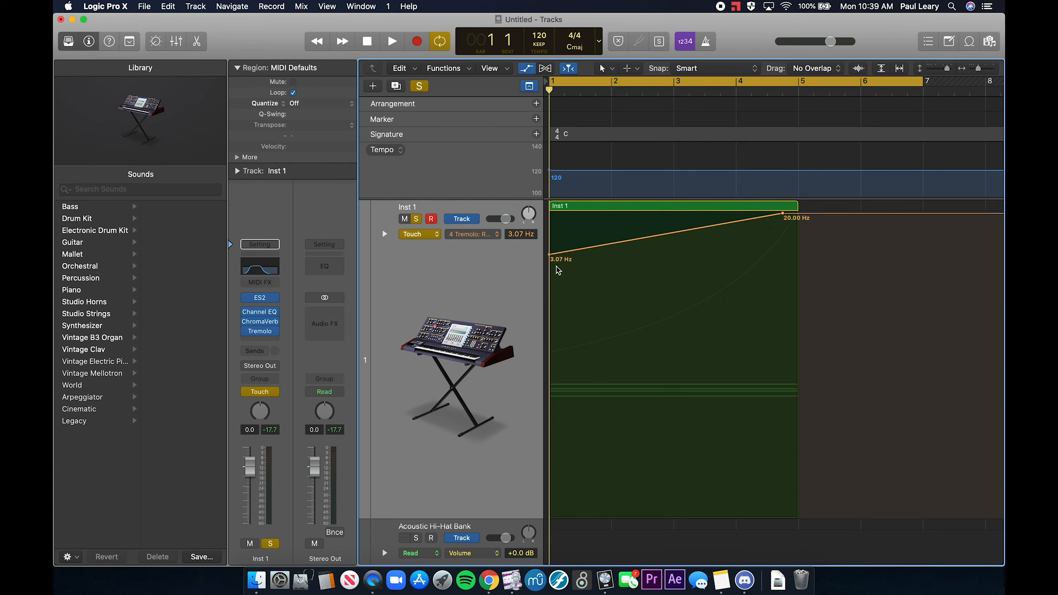
key("space")
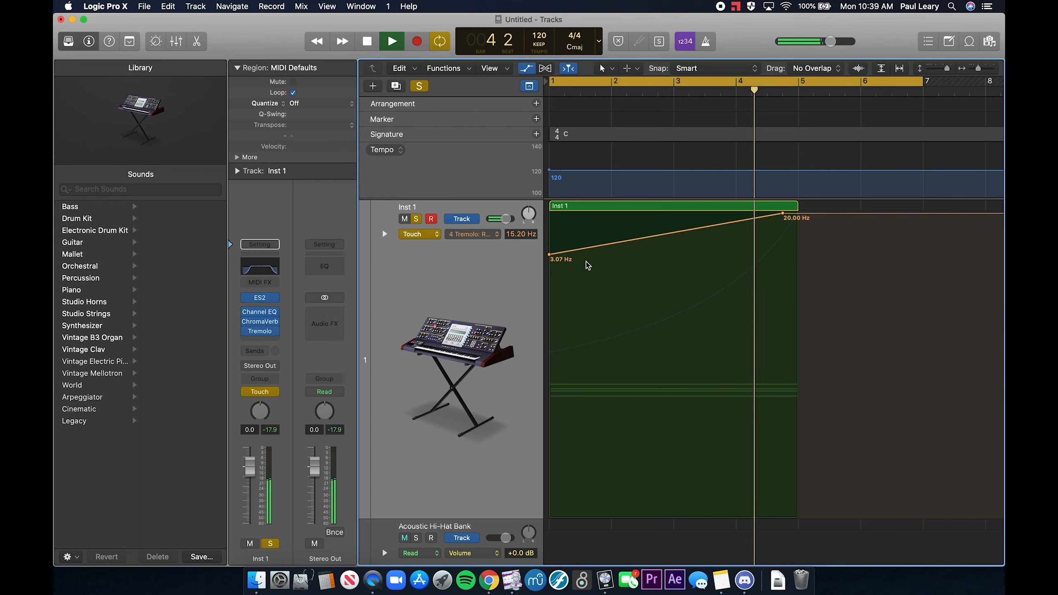
key("space")
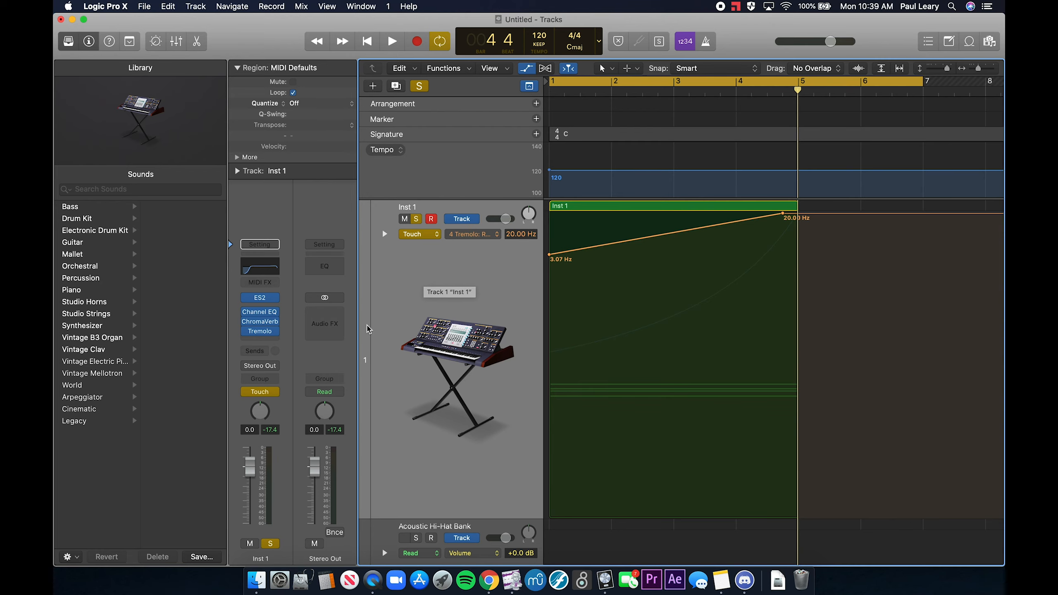
- Enable oscillator 2 in the ES2 on Inst 1, audition it with the noise, and close the synth
left_click(261, 298)
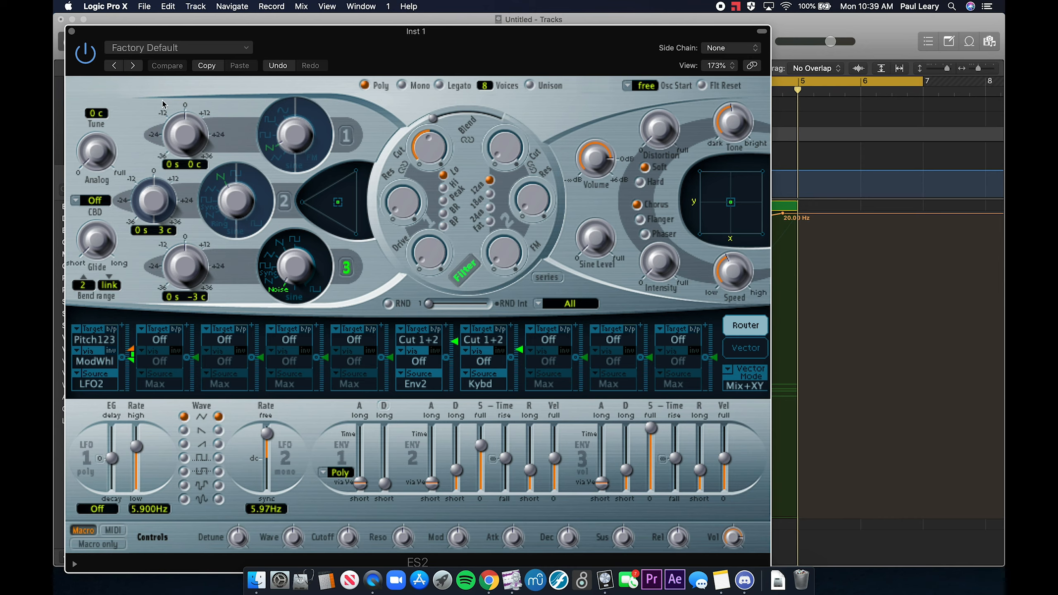
left_click(71, 32)
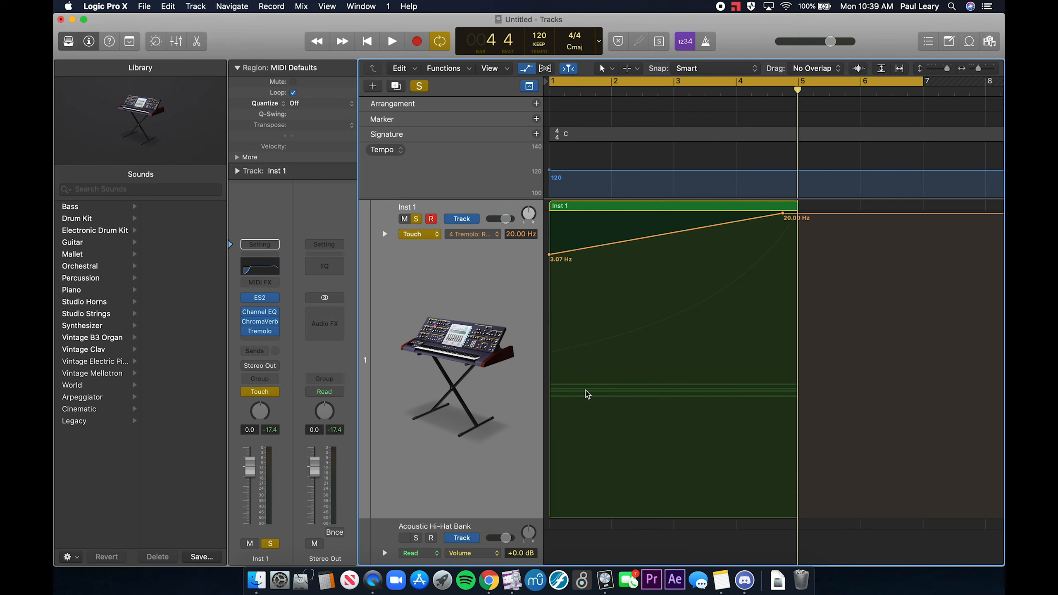
left_click(259, 297)
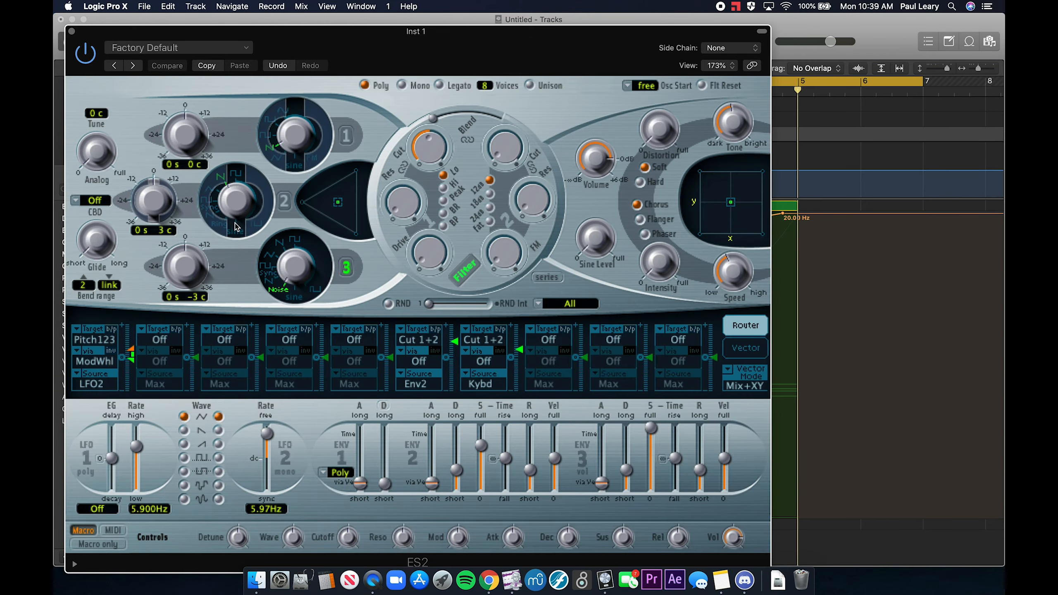
left_click(284, 203)
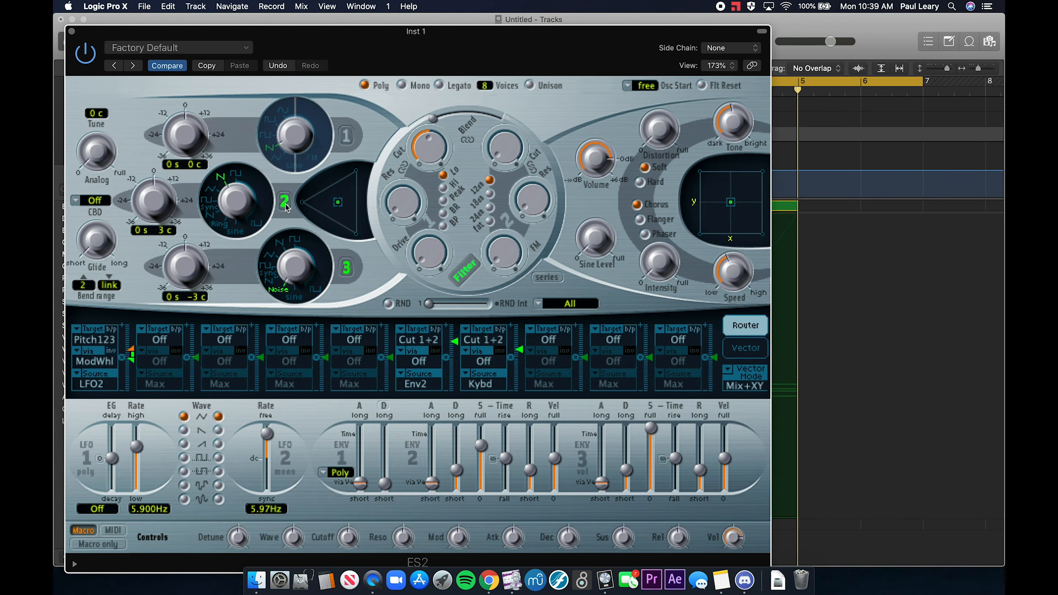
key("space")
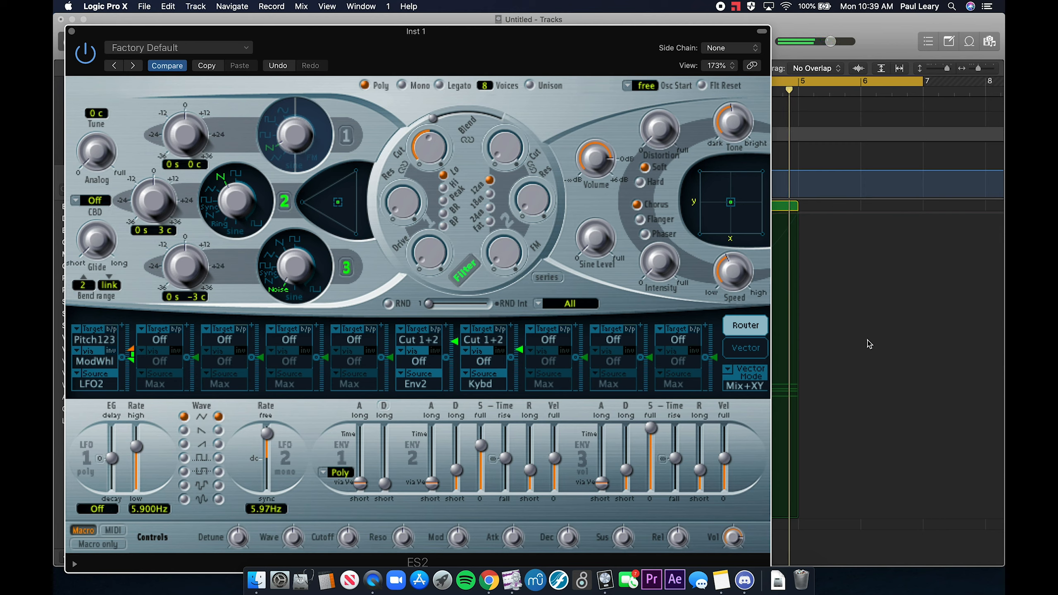
left_click(808, 256)
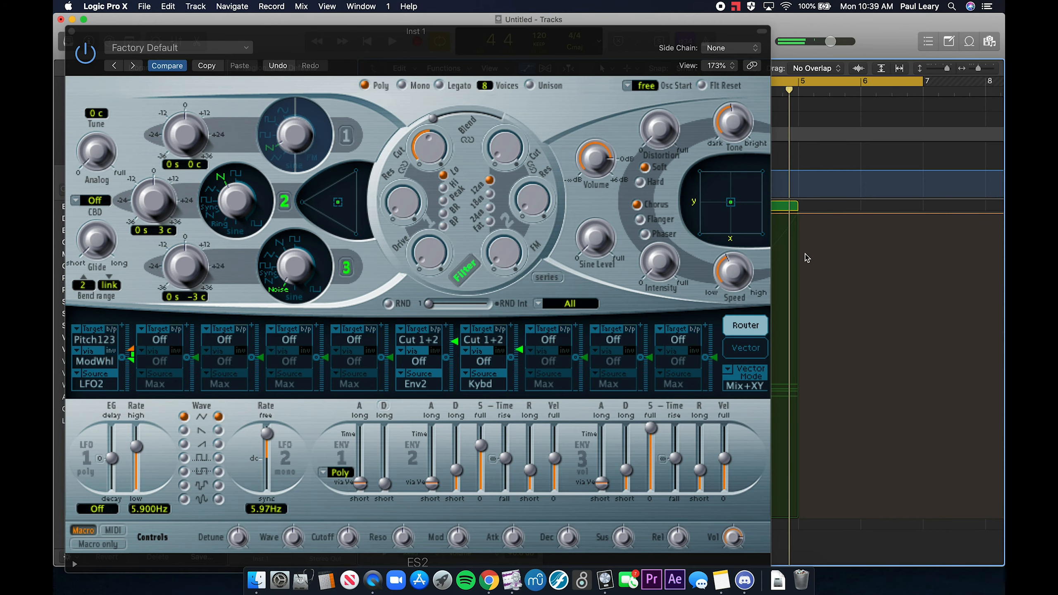
left_click(782, 208)
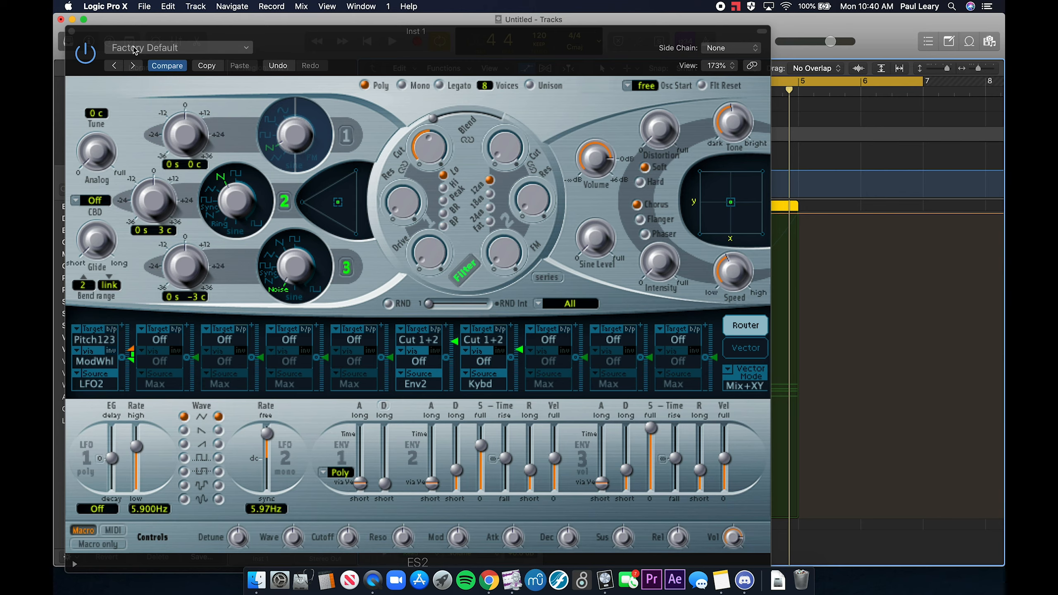
left_click(72, 31)
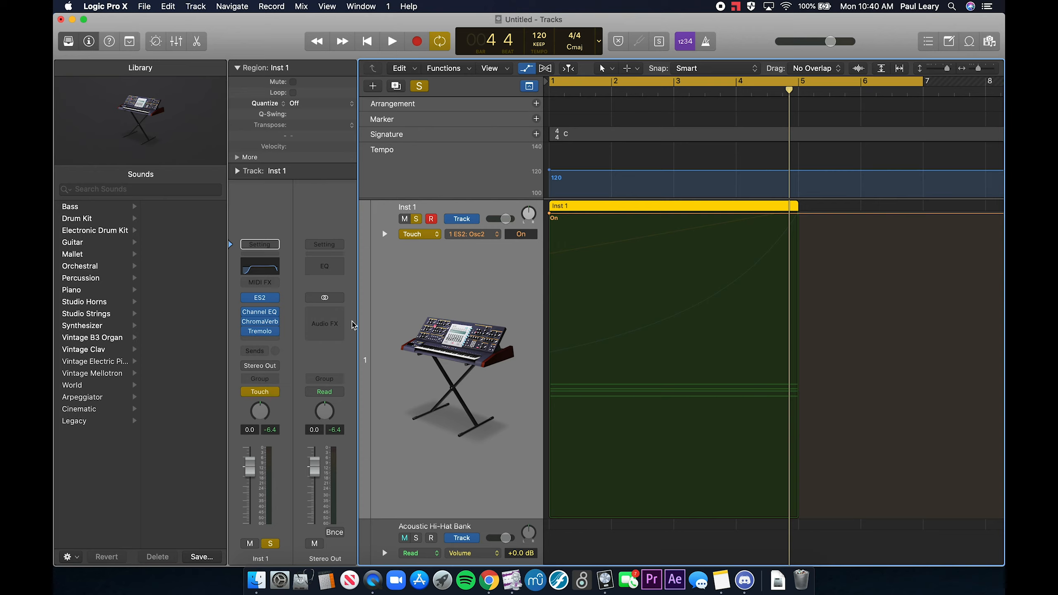
- Adjust oscillator 2's semitone tuning in the ES2 to 0 s so that Osc2 Semi becomes the automation parameter, and close the synth
mouse_move(261, 302)
left_click(261, 301)
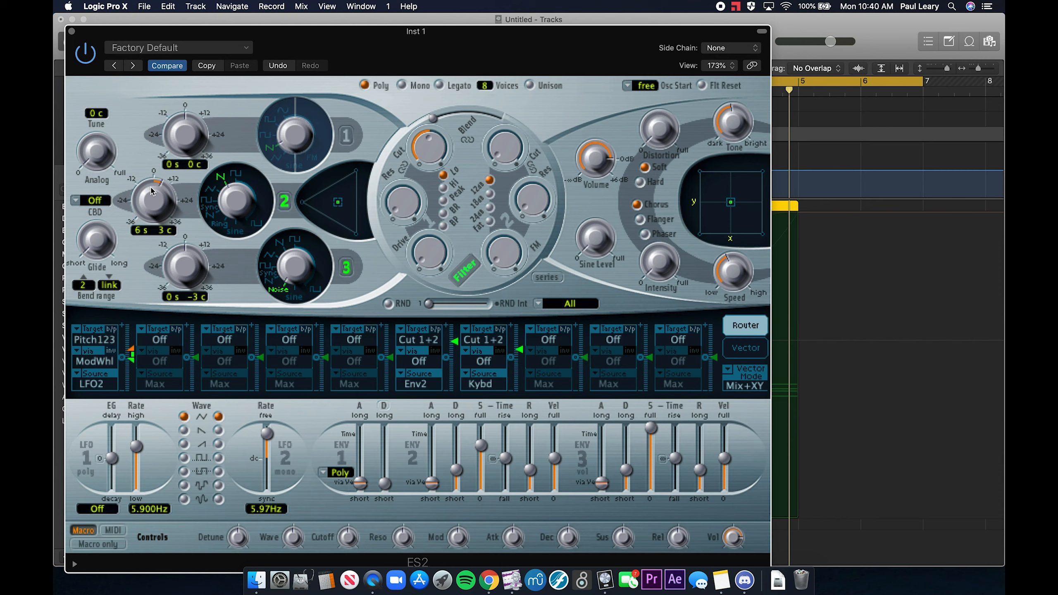
mouse_move(150, 191)
left_mouse_down()
mouse_move(145, 206)
mouse_move(156, 199)
mouse_move(151, 168)
mouse_move(148, 202)
left_mouse_up()
left_click(71, 31)
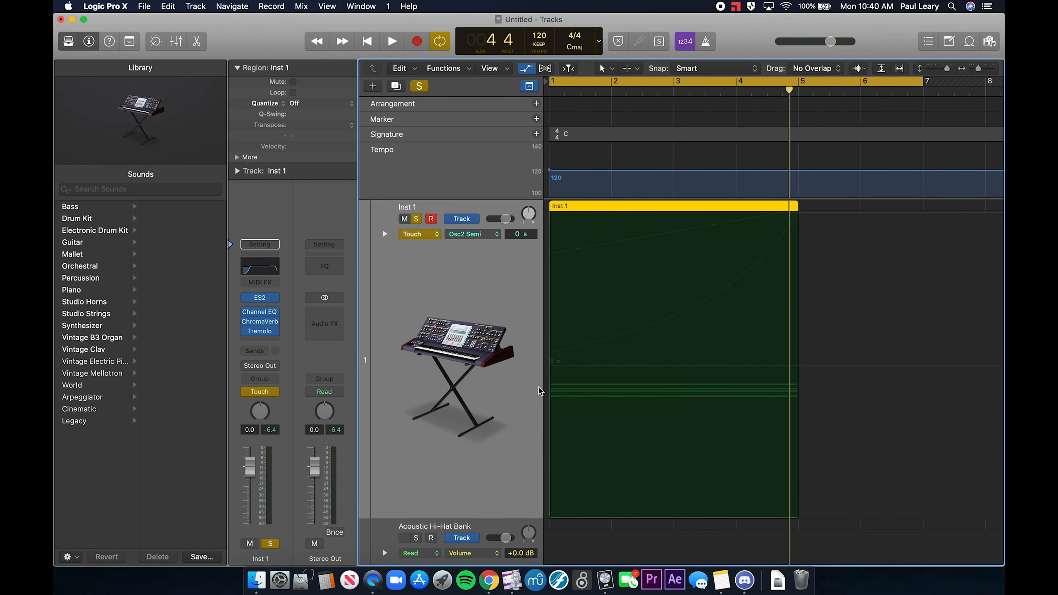
- Draw an Osc2 Semi automation ramp from 0 s at bar 1 to 24 s late in bar 4, and audition it
left_click(550, 367)
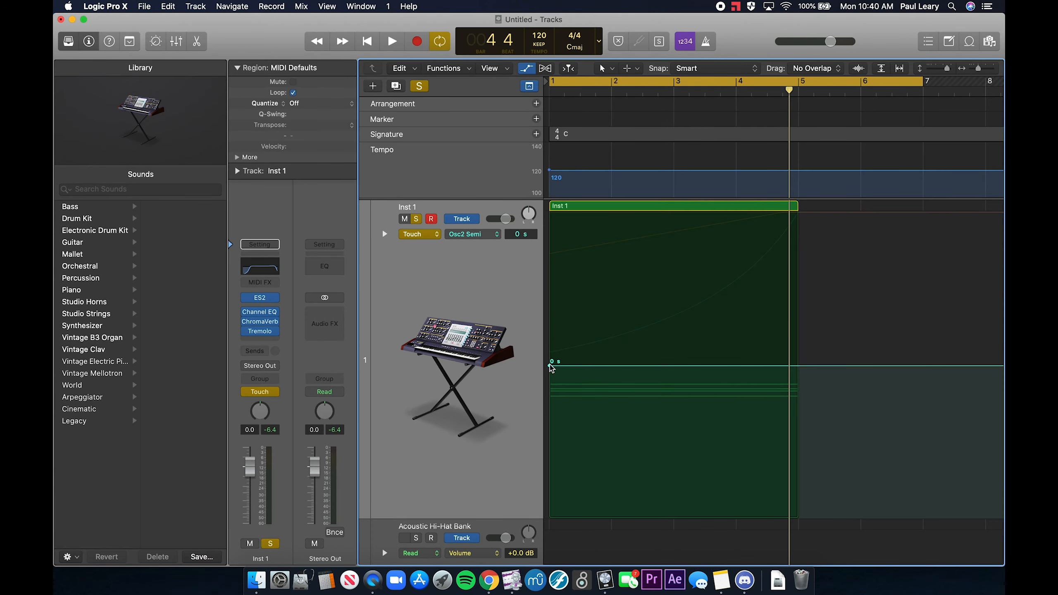
left_click(762, 366)
left_click_drag(762, 366, 785, 264)
key("space")
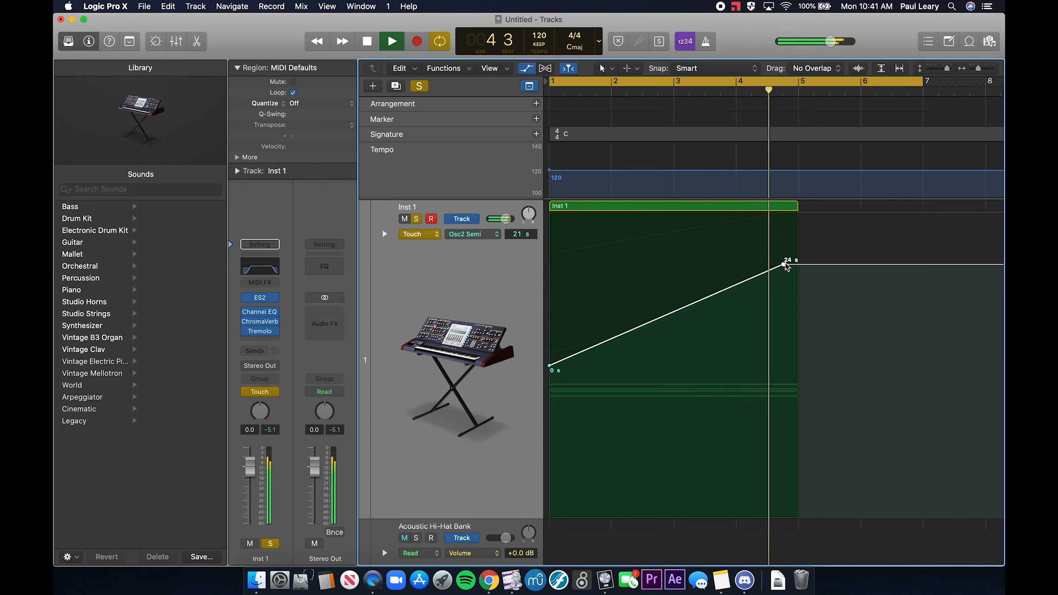
key("space")
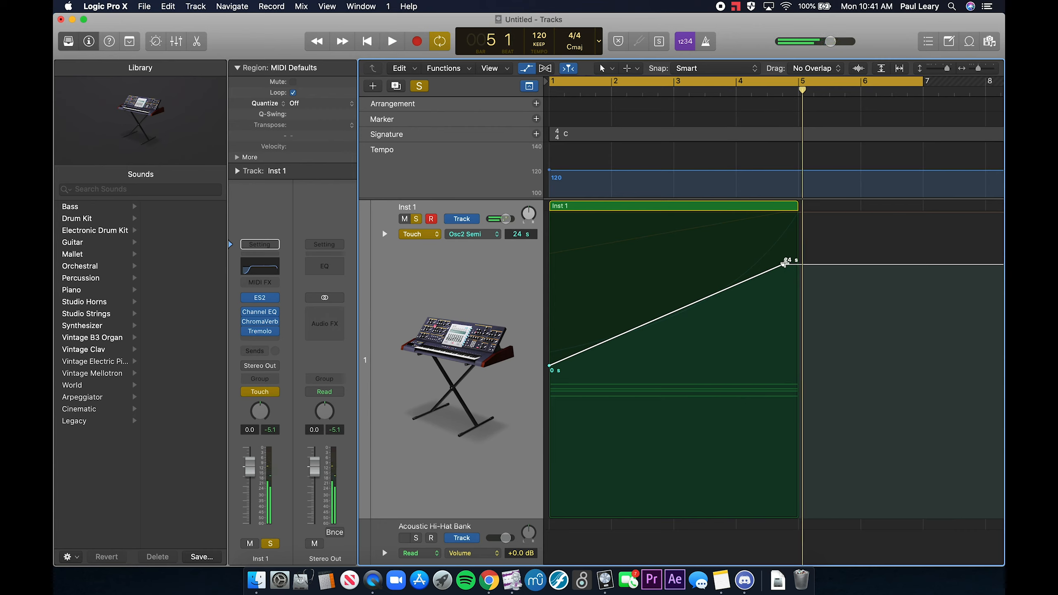
- Reopen the ES2 on Inst 1 to examine oscillator 2's semitone setting, and close it
key("super+Tab")
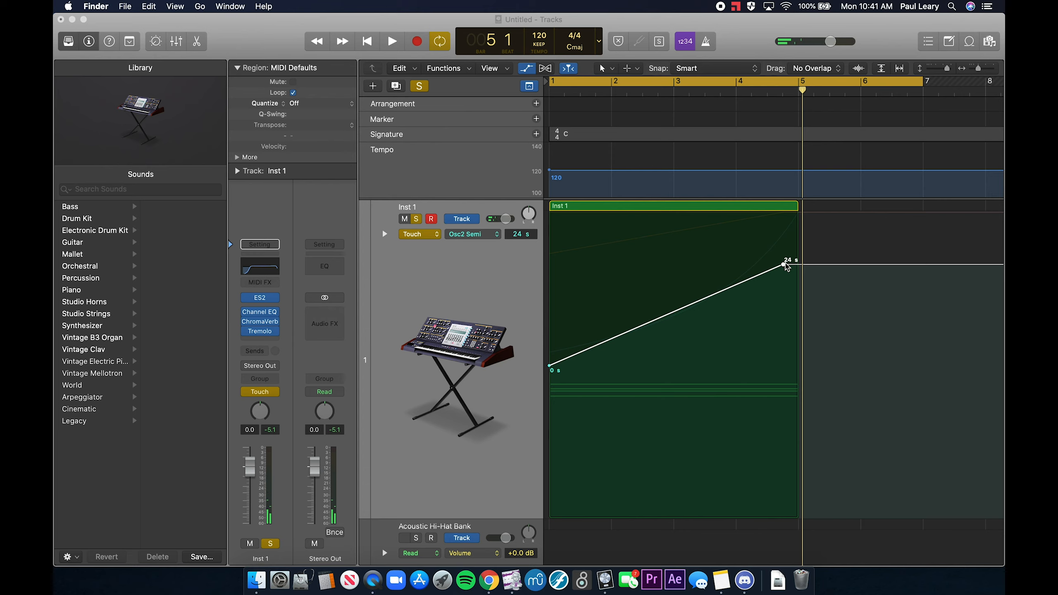
left_click(477, 277)
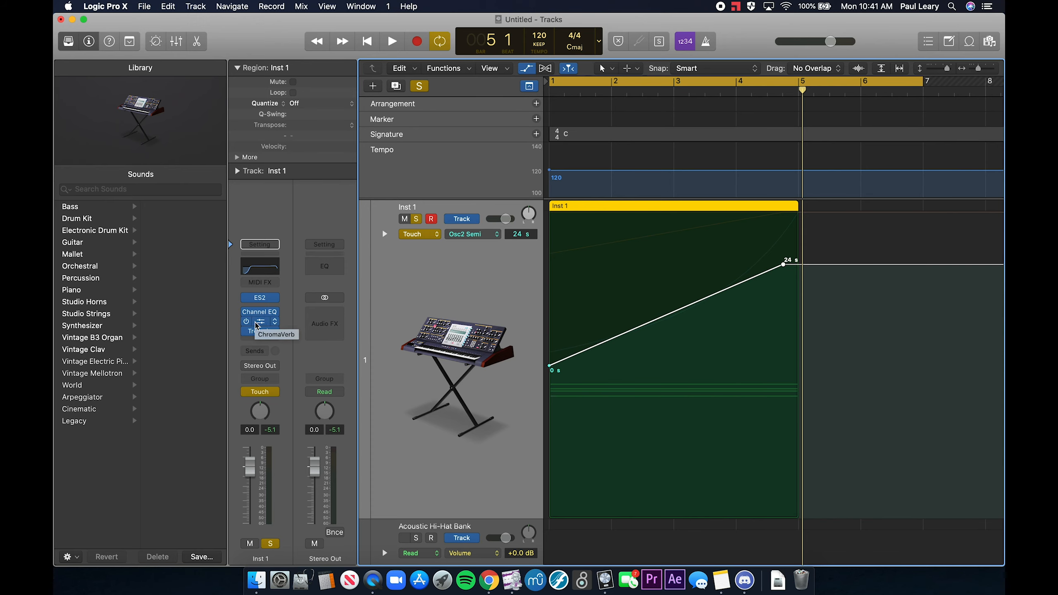
left_click(261, 299)
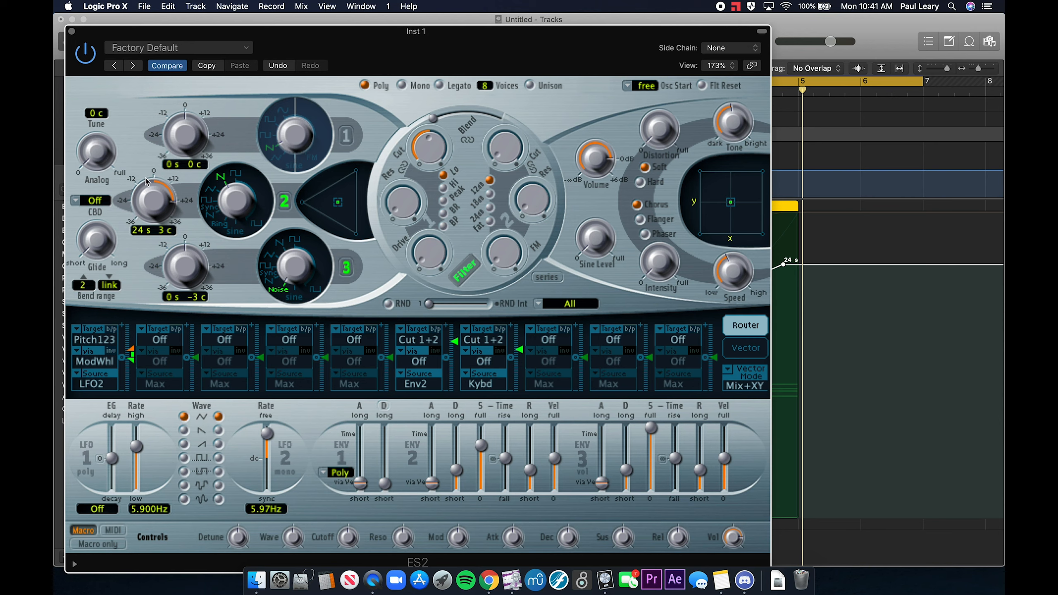
left_click(71, 31)
- Turn oscillator 2 off in the Inst 1 track's ES2, close the synth, and briefly play the track from bar 1
scroll(501, 300, "down", 3)
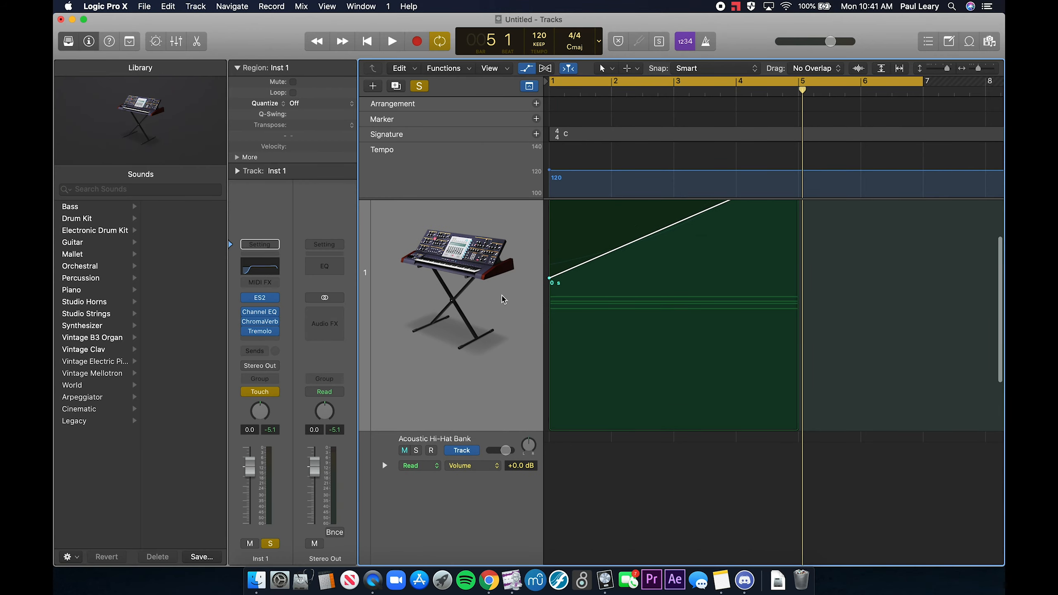
left_click(498, 441)
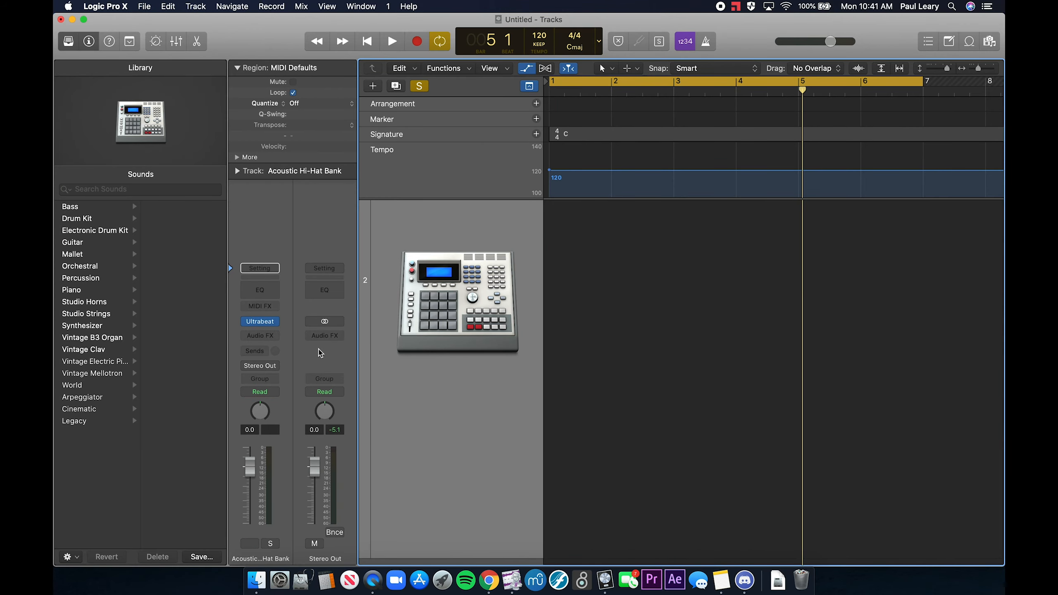
key("Up")
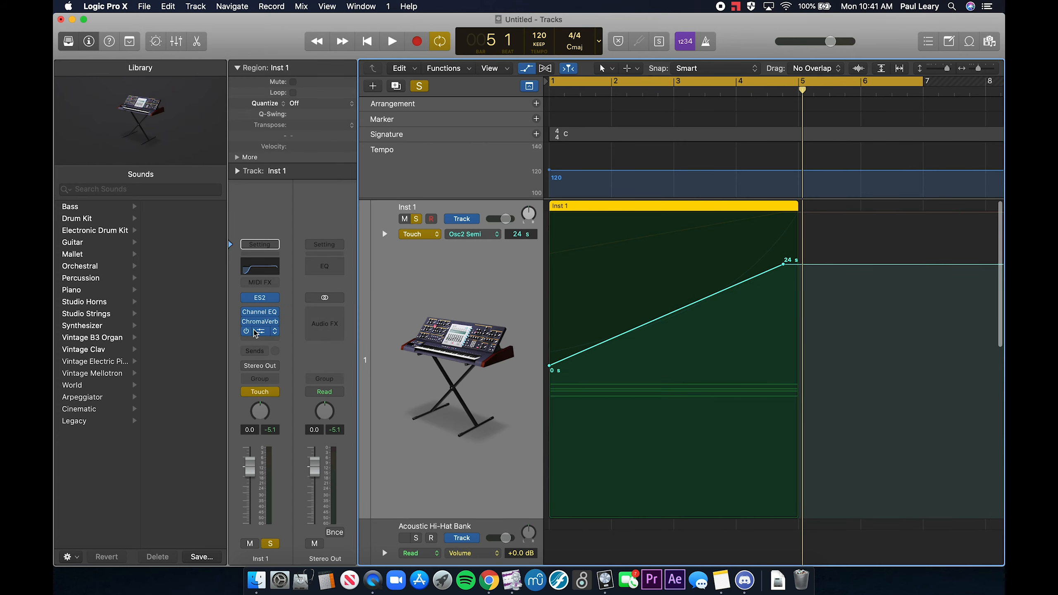
left_click(258, 298)
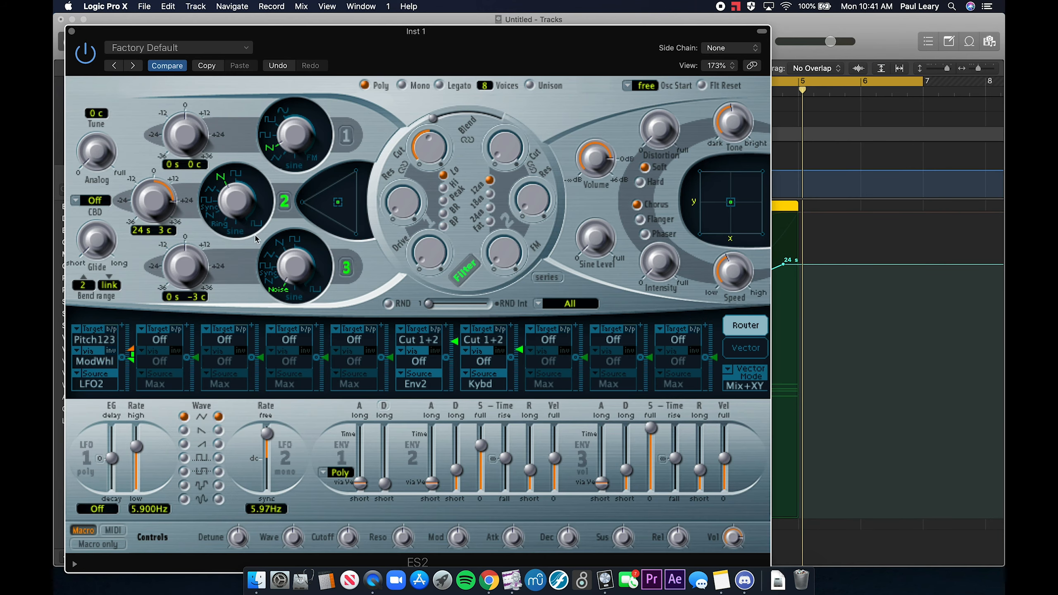
left_click(285, 201)
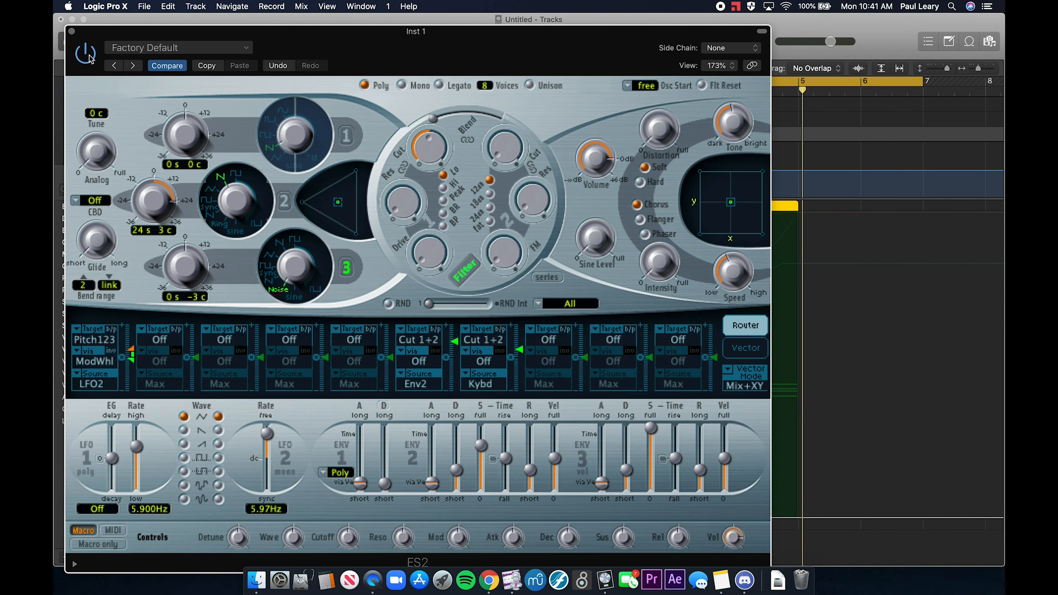
left_click(71, 31)
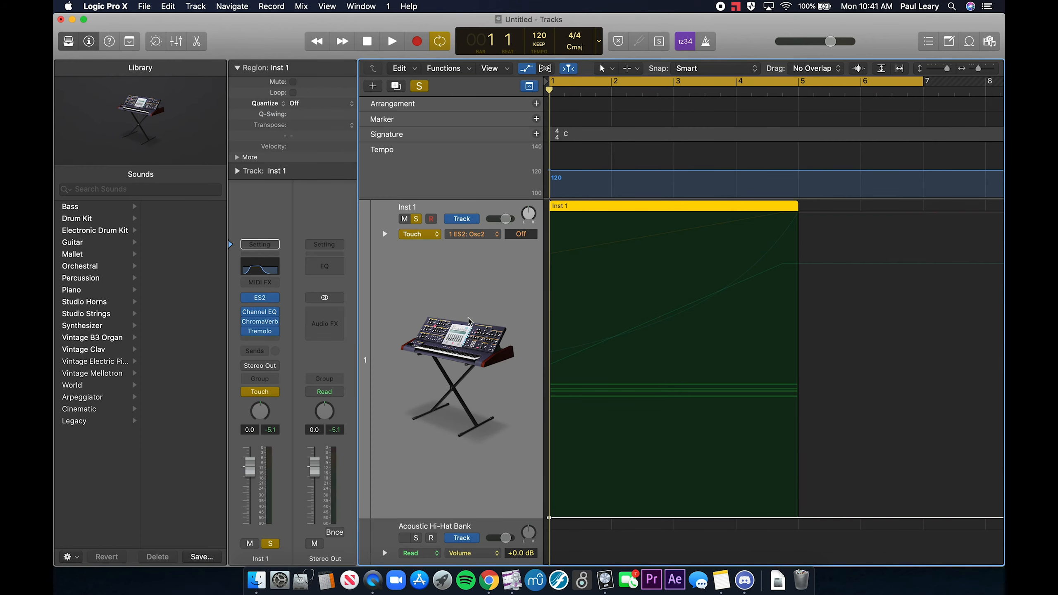
key("space")
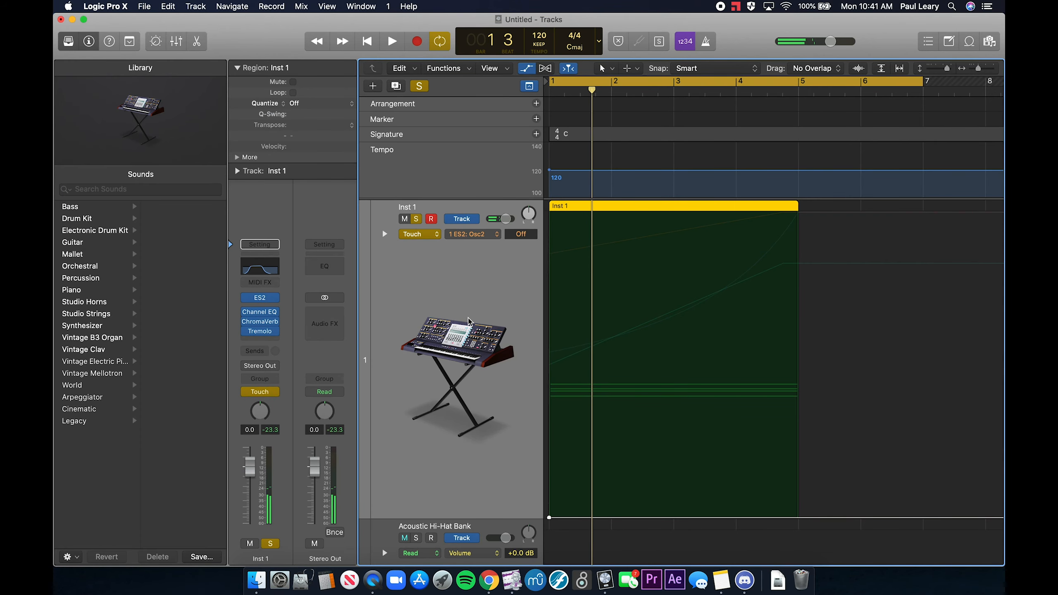
- Shrink the Acoustic Hi-Hat Bank track's height and delete the track
scroll(470, 321, "down", 5)
left_click(443, 477)
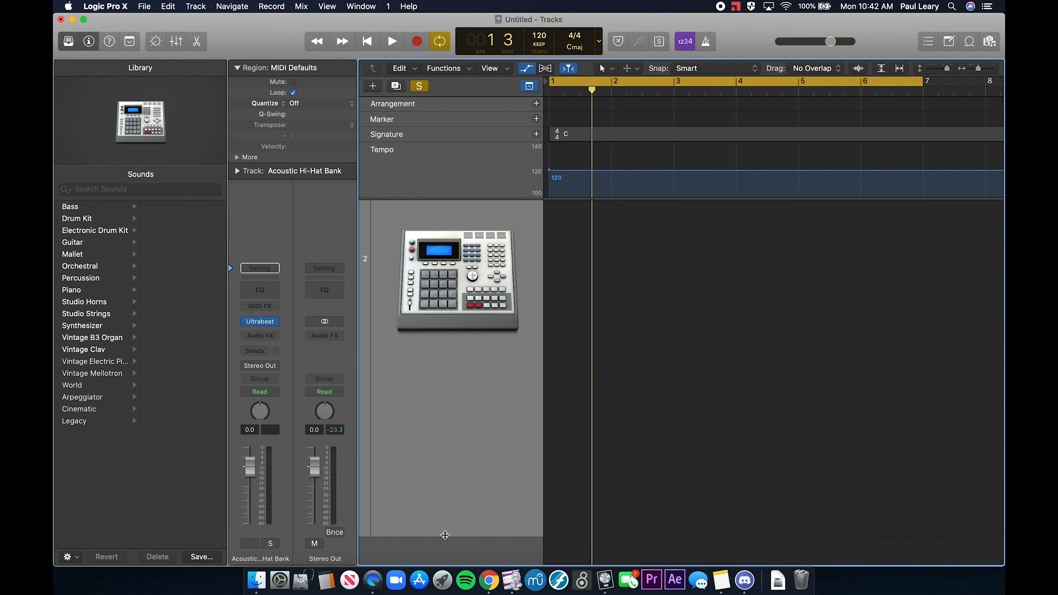
left_click_drag(445, 536, 452, 388)
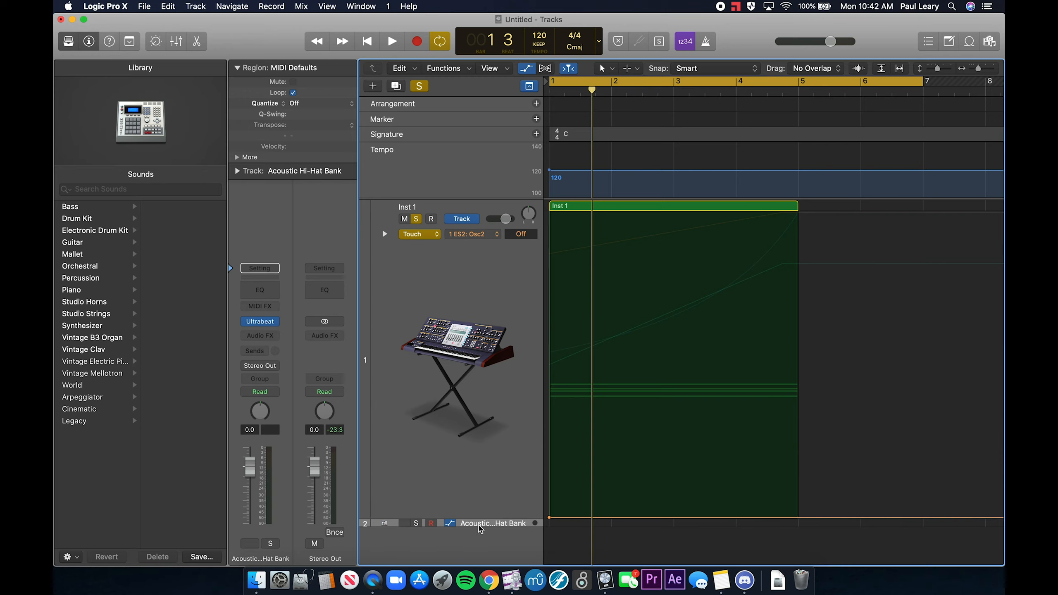
left_click_drag(479, 526, 479, 539)
key("super+BackSpace")
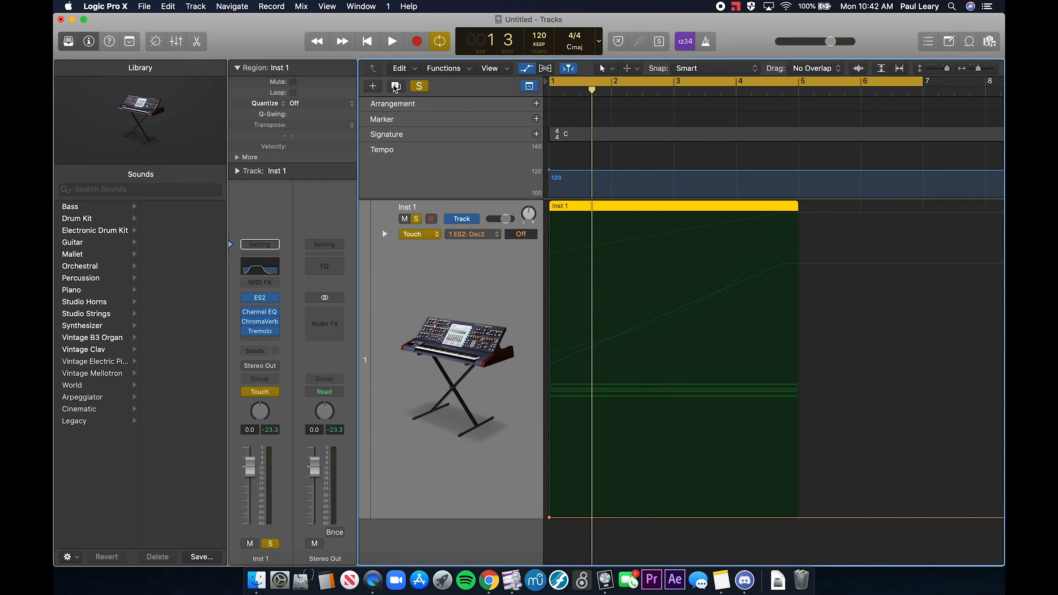
- Add one software instrument track that uses Alchemy as its instrument
left_click(372, 86)
left_click(479, 135)
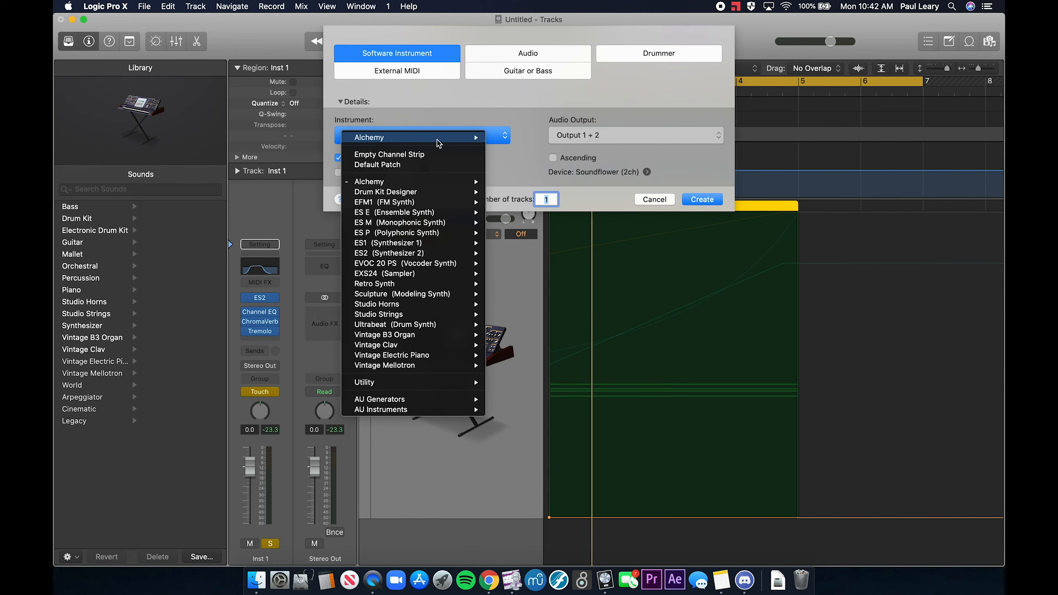
left_click(481, 113)
left_click(703, 201)
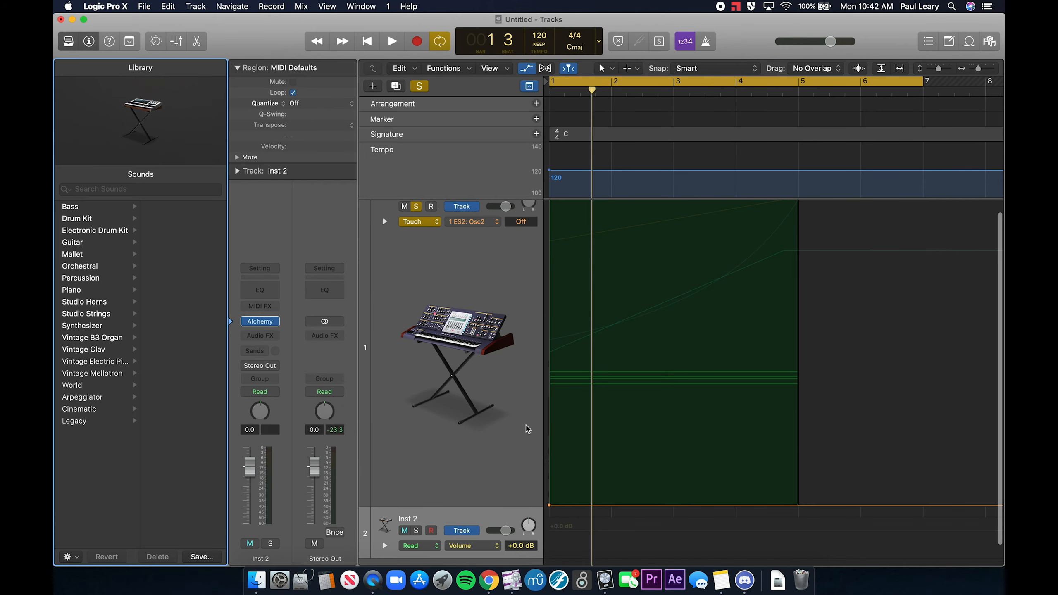
scroll(528, 429, "down", 1)
mouse_move(262, 324)
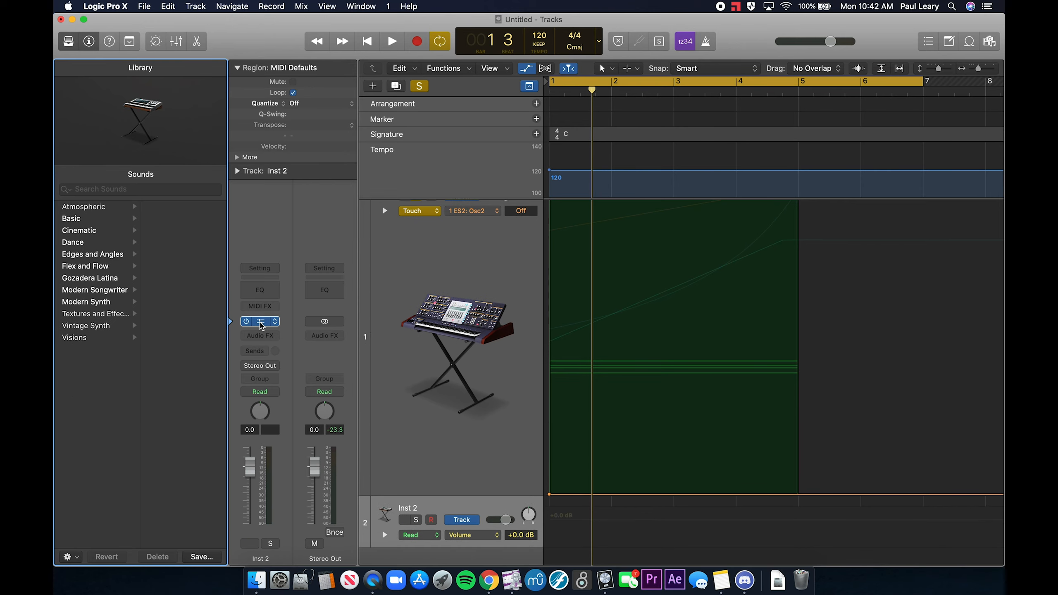
left_click(438, 552)
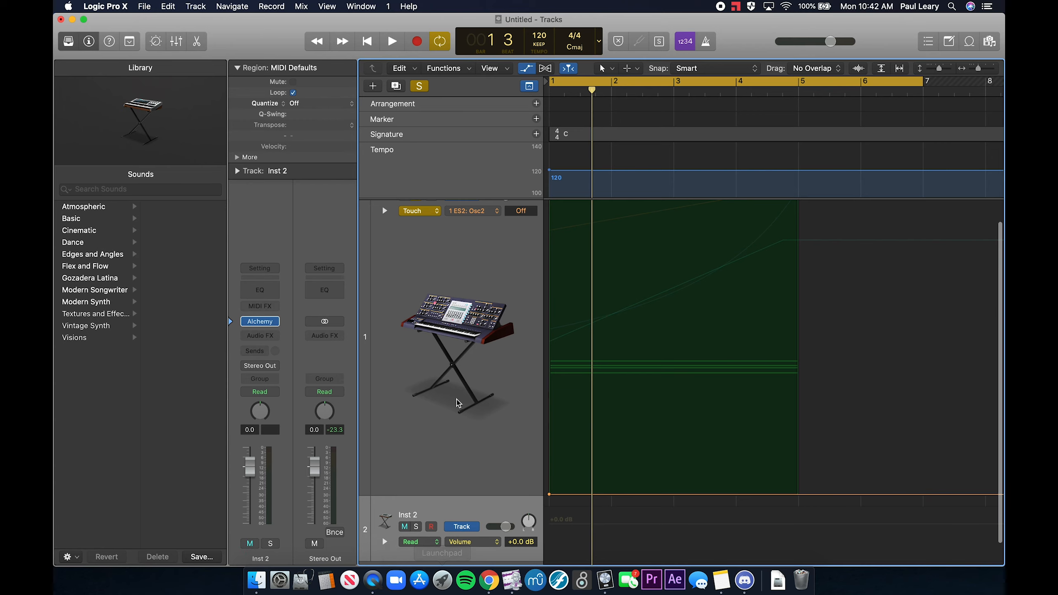
scroll(458, 403, "down", 1)
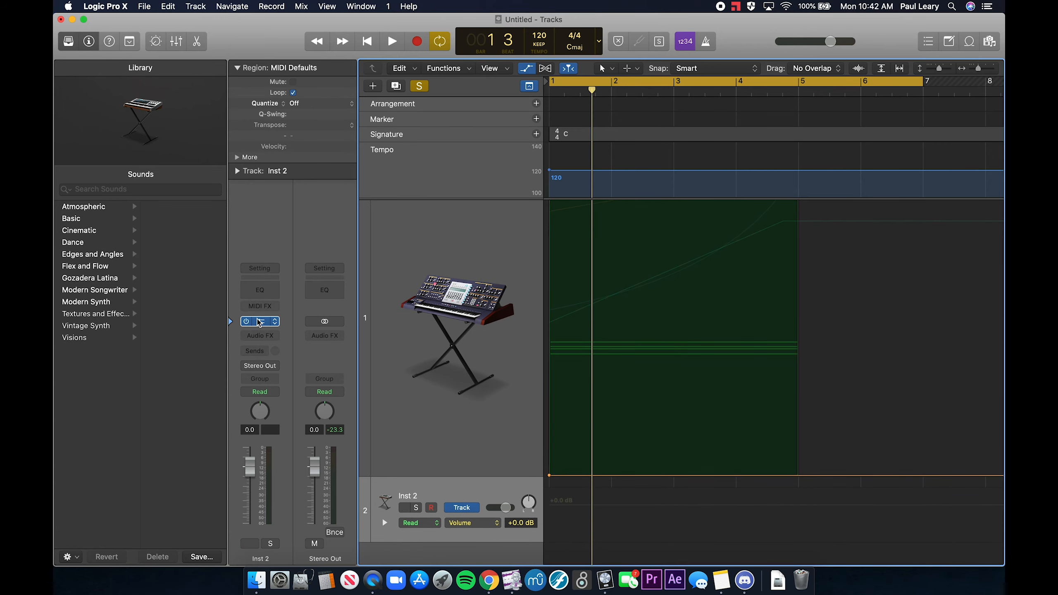
- Open Alchemy on the Inst 2 track, initialize its preset, and show the settings of source A
left_click(259, 321)
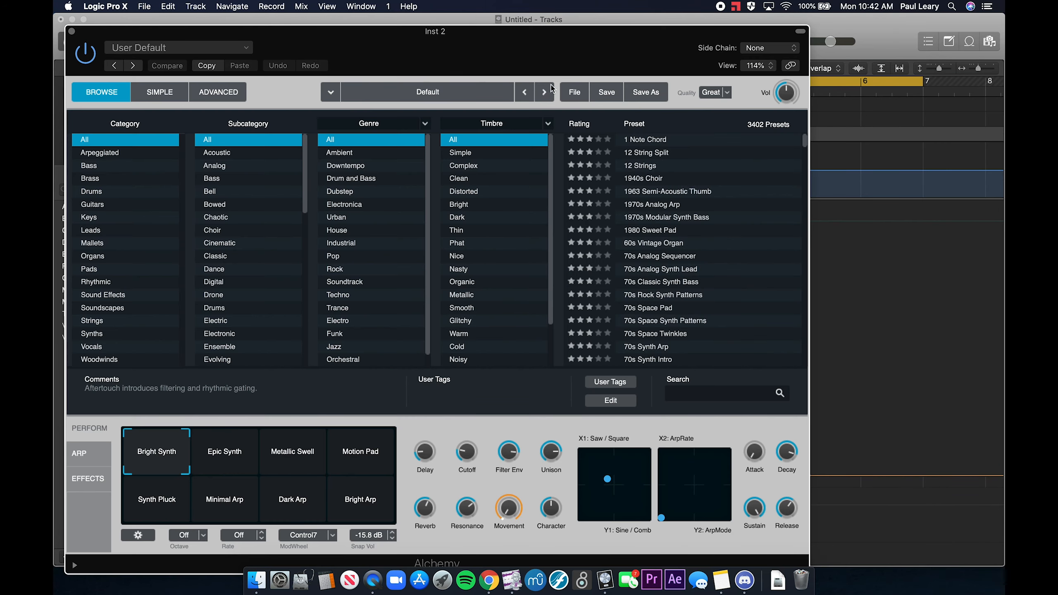
left_click(574, 93)
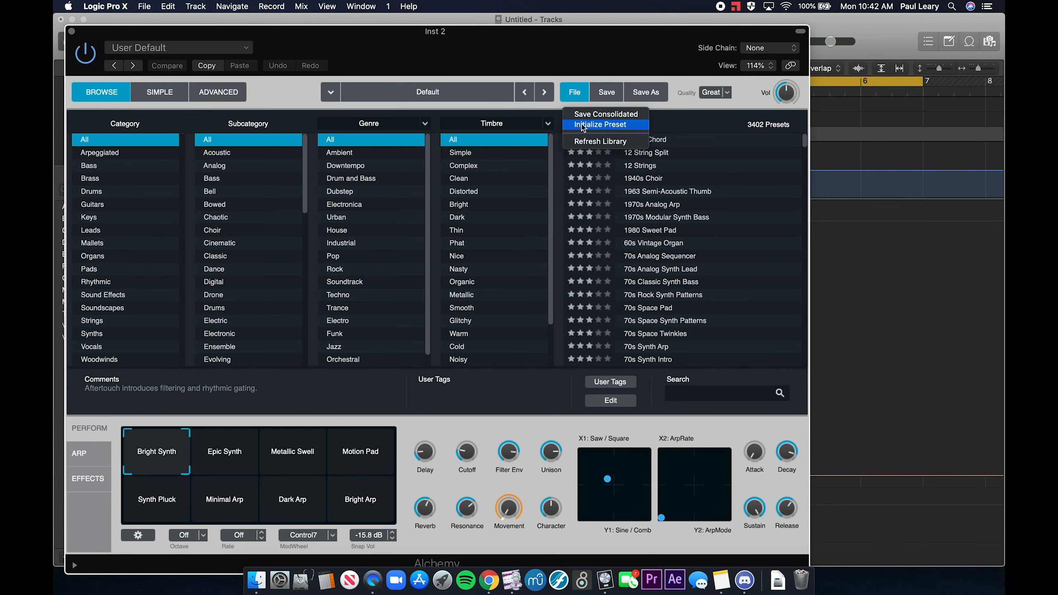
left_click(583, 125)
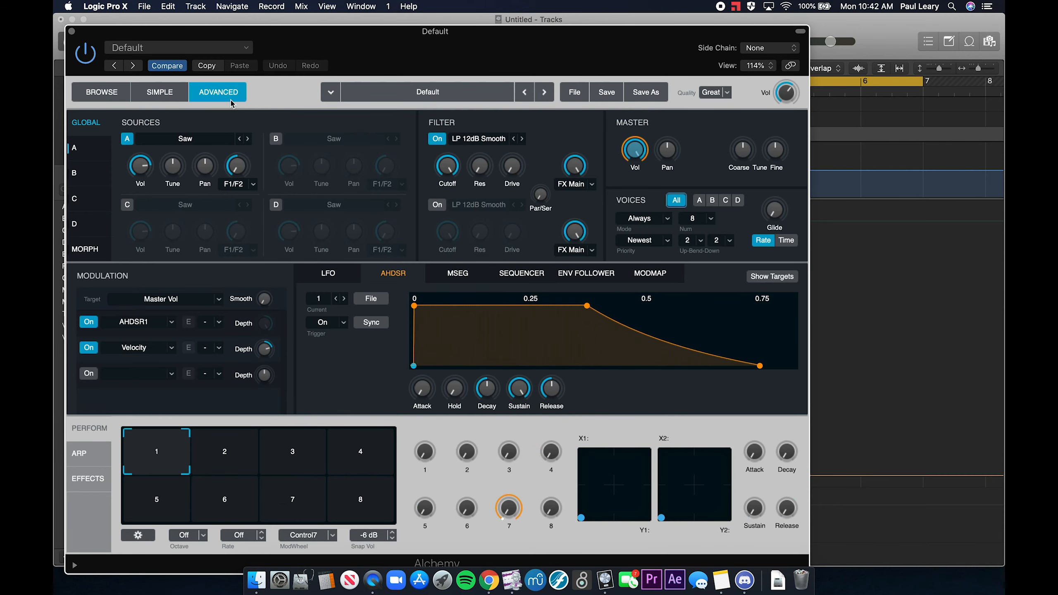
left_click(96, 161)
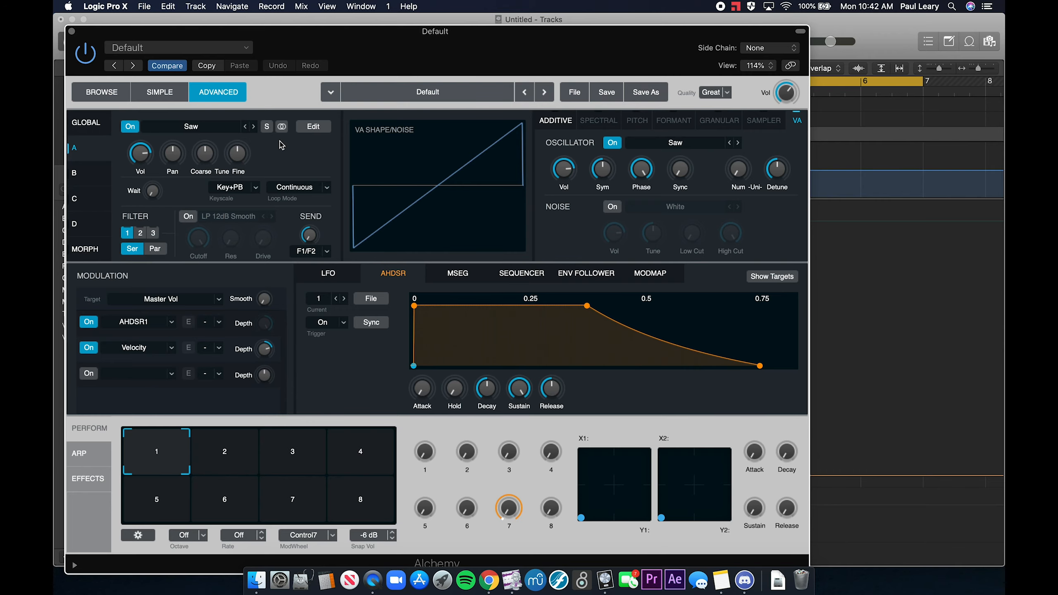
- Open Musical Typing, try a few notes on the initialized Alchemy saw sound, and close the synth
key("super+k")
key("g")
key("g")
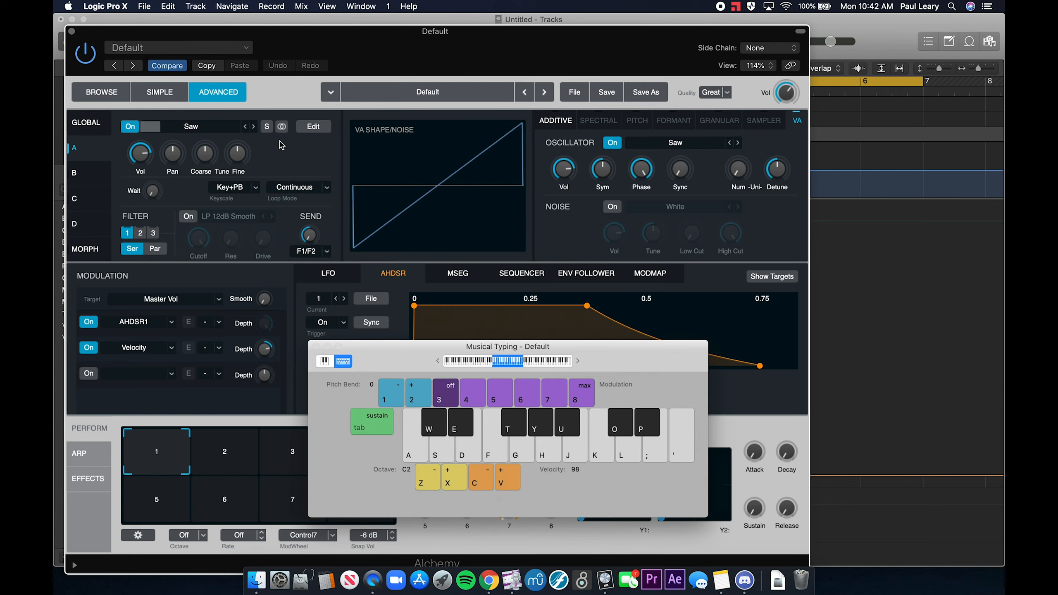
key("k")
key("h")
left_click(71, 31)
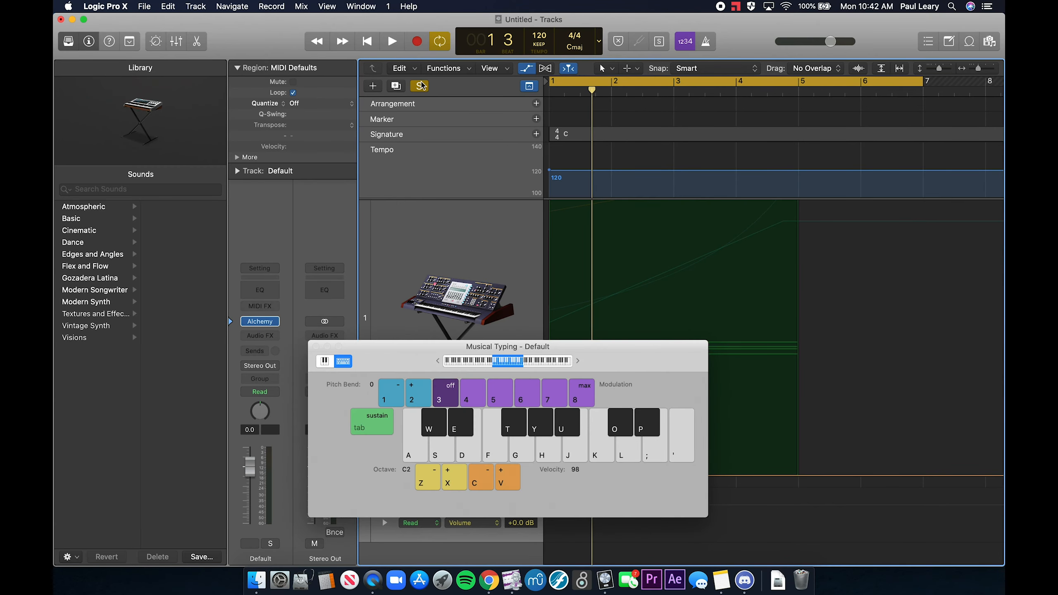
- Clear the solo on all tracks, play several notes with Musical Typing, and close the typing keyboard
left_click(421, 85)
key("g")
key("k")
key("h")
key("j")
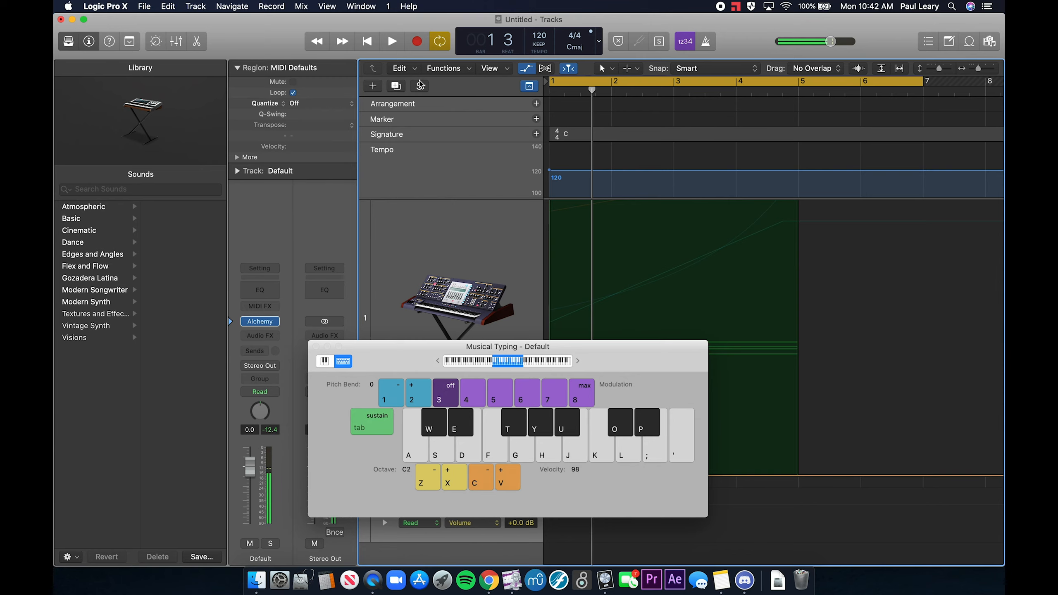
left_click(261, 324)
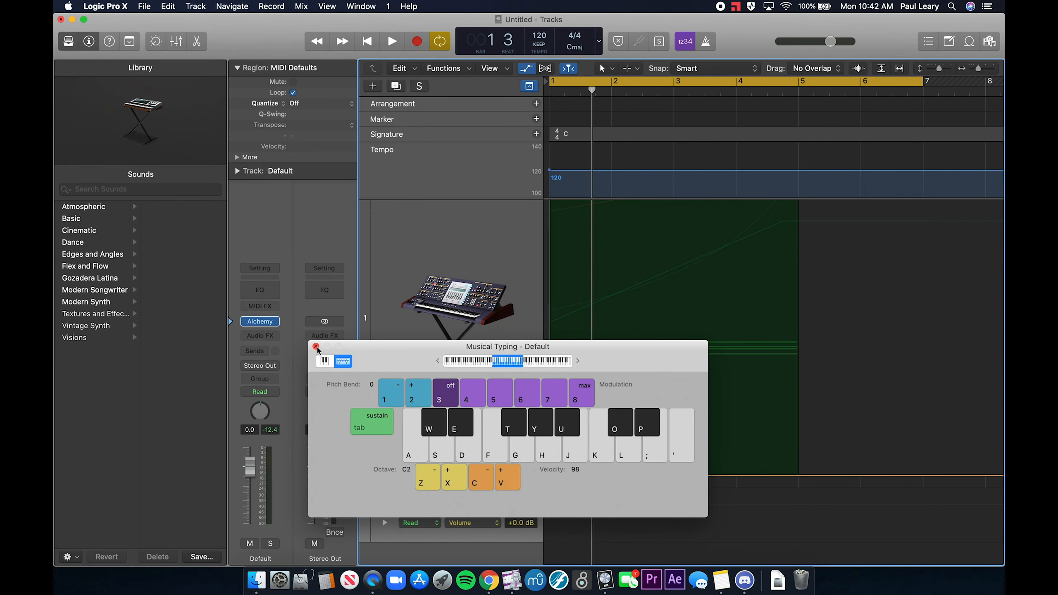
left_click(316, 347)
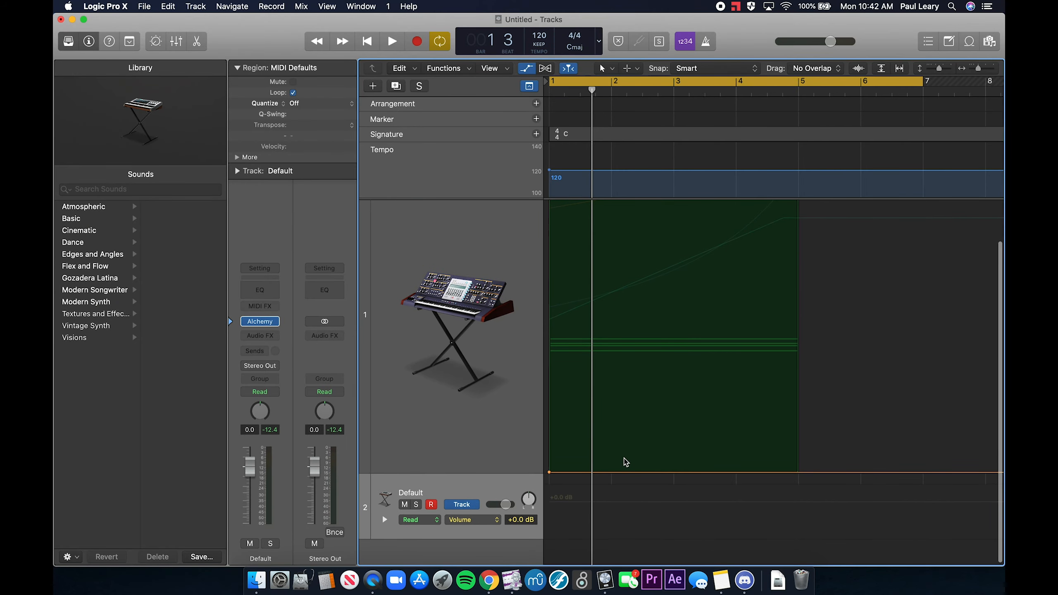
- Create an empty MIDI region at bar 1 on the Default track and extend it to bar 5
key("t")
left_click(661, 474)
left_click(562, 483)
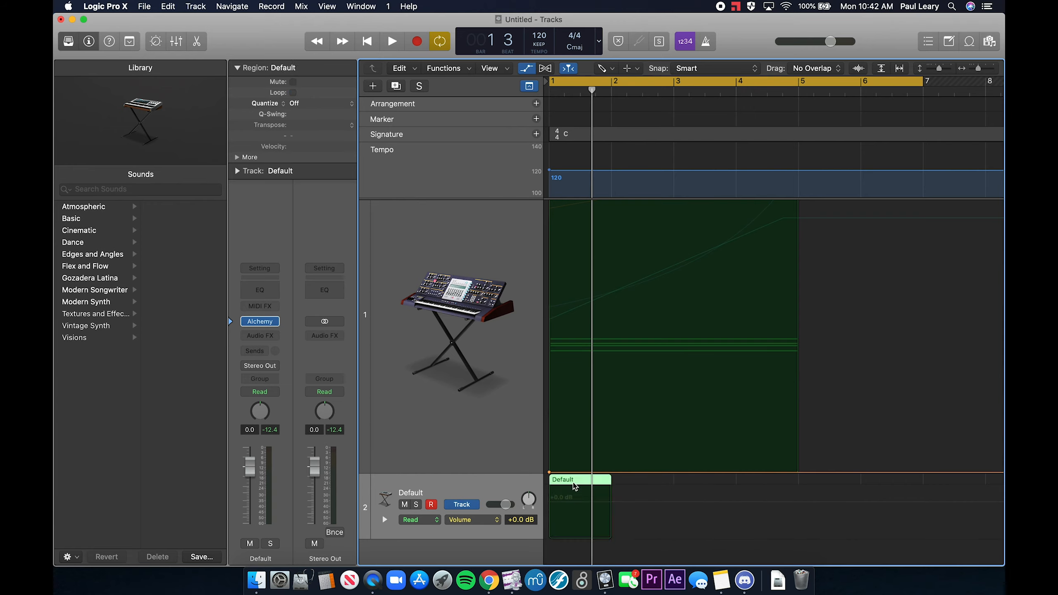
left_click_drag(608, 480, 798, 482)
key("t")
key("t")
- Open the Default region in the Piano Roll and pencil in a C3 note spanning bars 1 to 5
double_click(731, 480)
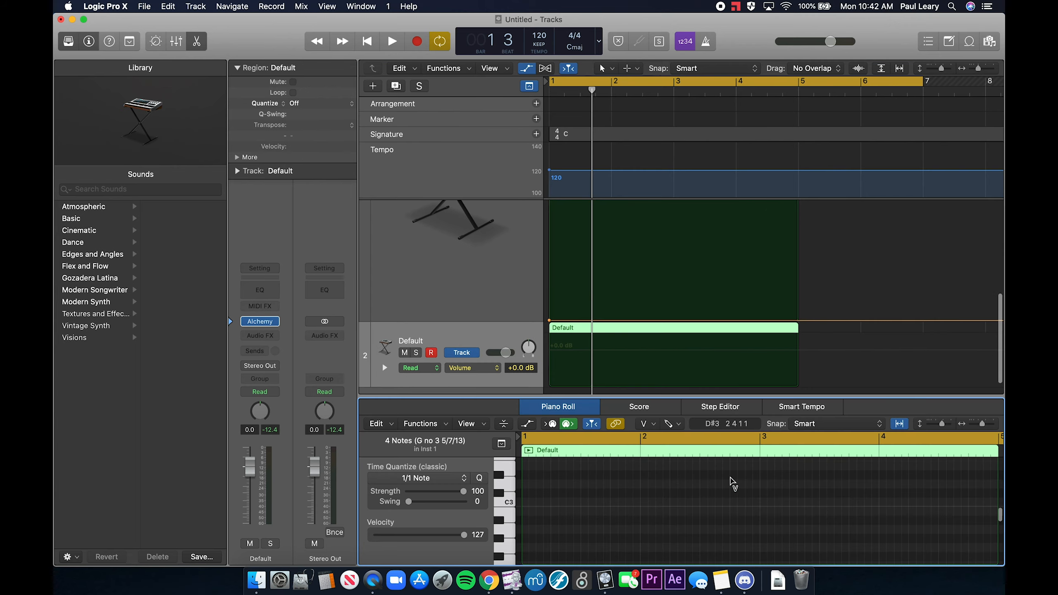
key("t")
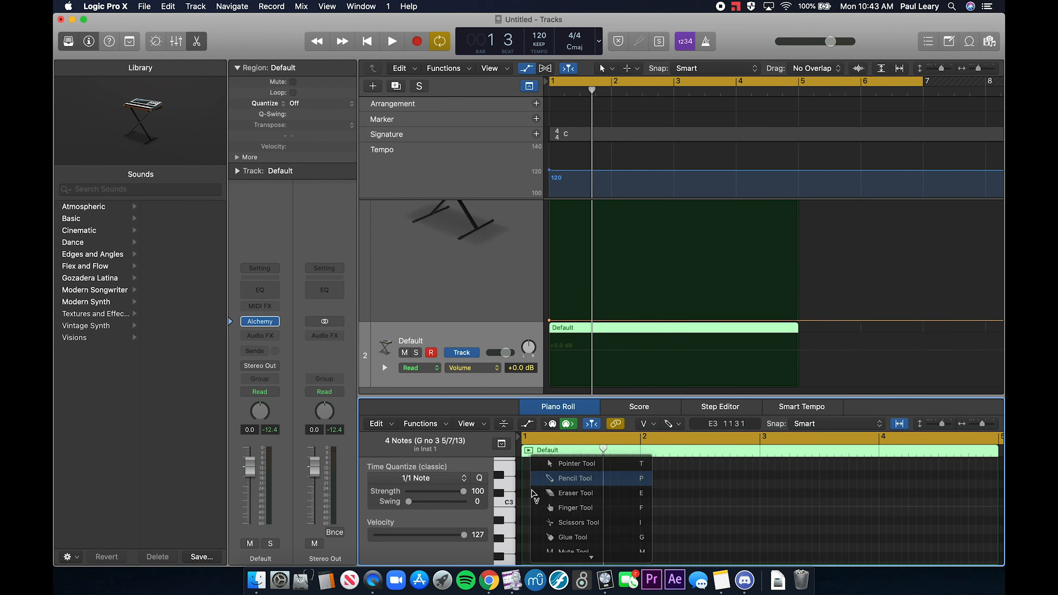
left_click(553, 479)
left_click(530, 502)
key("t")
key("t")
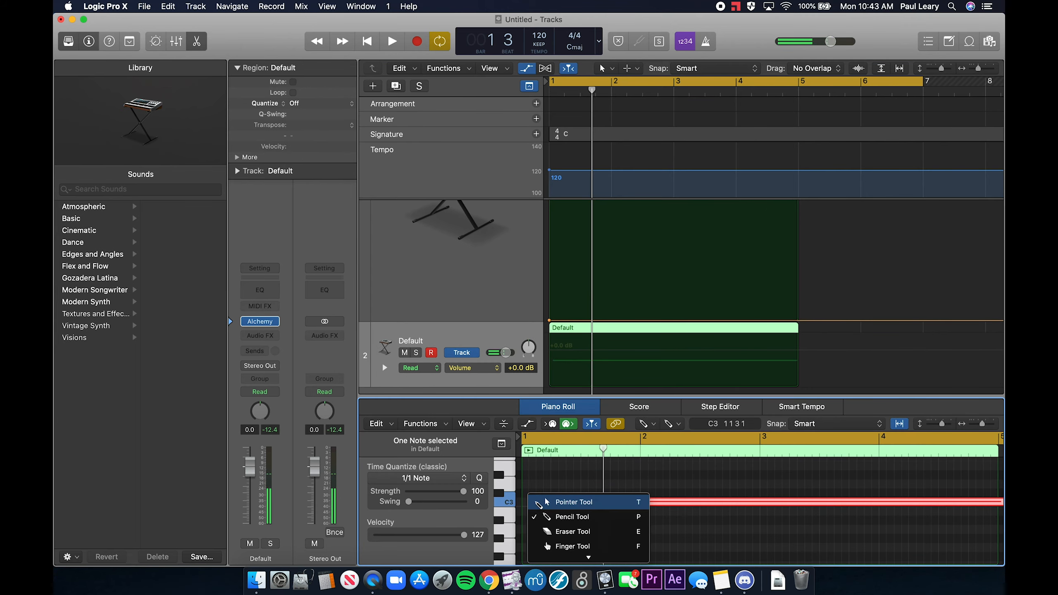
left_click_drag(535, 502, 528, 503)
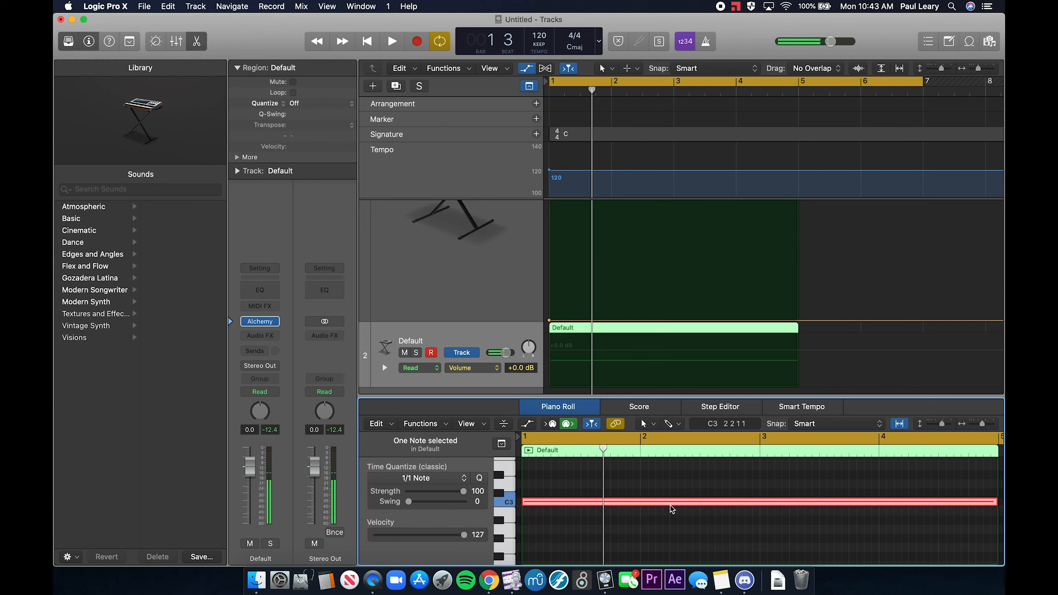
- Lower the Default track's volume to -9.8 dB while repeatedly auditioning the C3 note from bar 1
key("space")
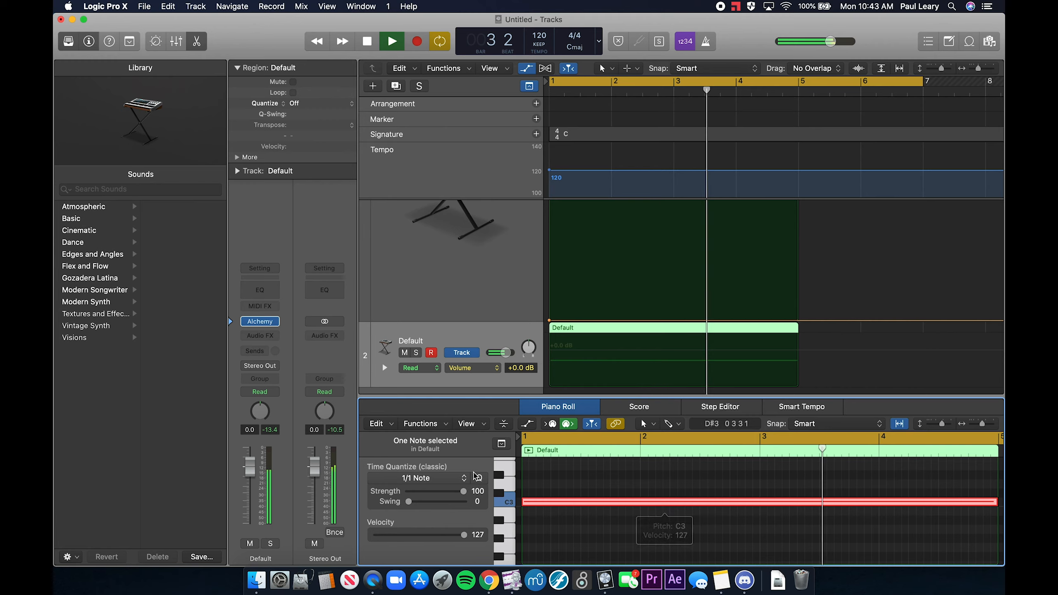
key("space")
left_click_drag(249, 477, 248, 496)
key("Return")
key("space")
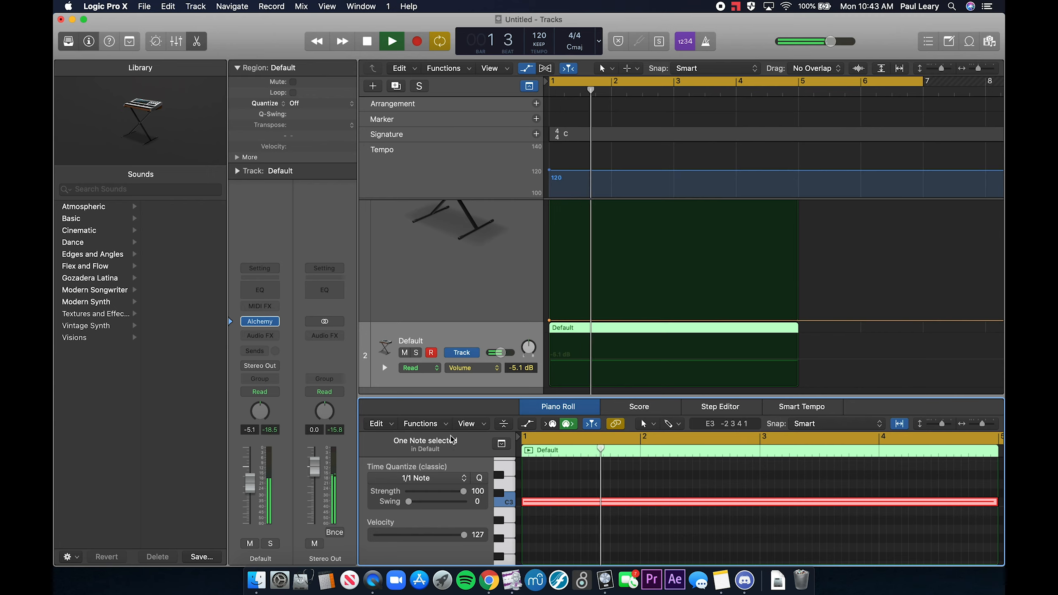
key("space")
left_click_drag(248, 486, 249, 496)
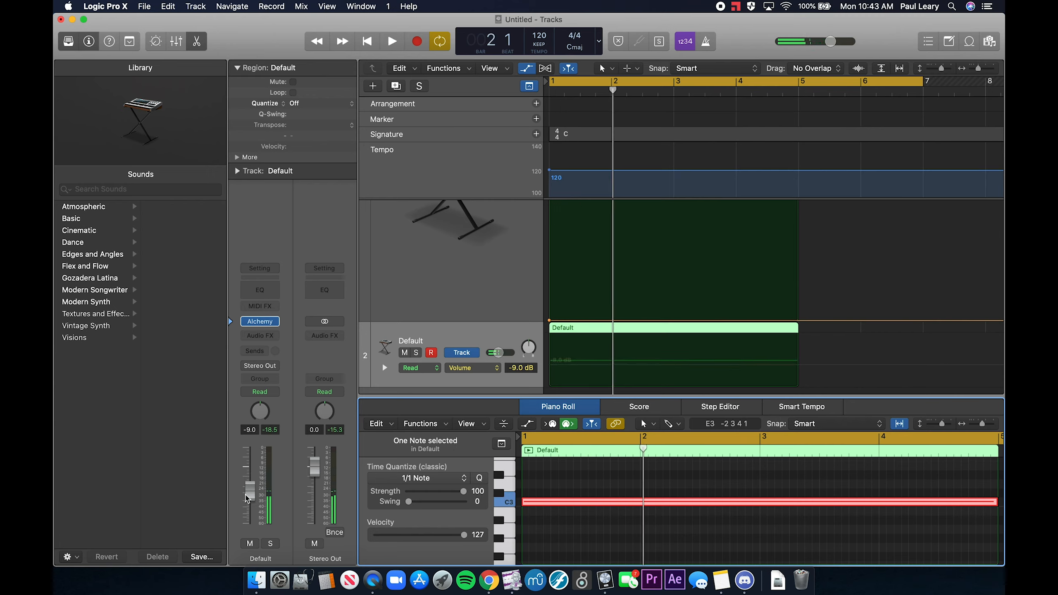
key("Return")
key("space")
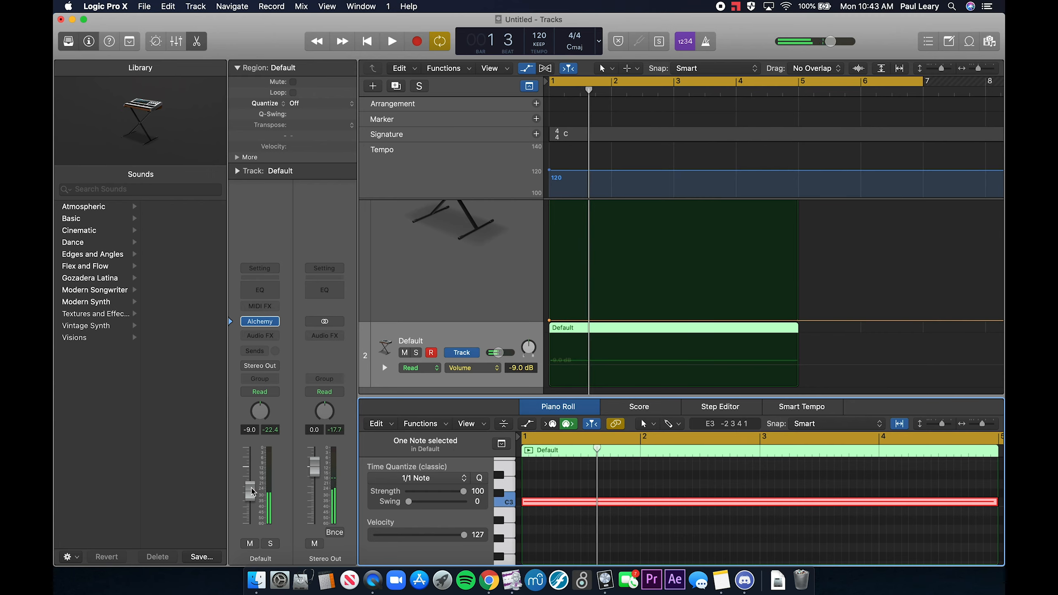
left_click_drag(250, 490, 252, 494)
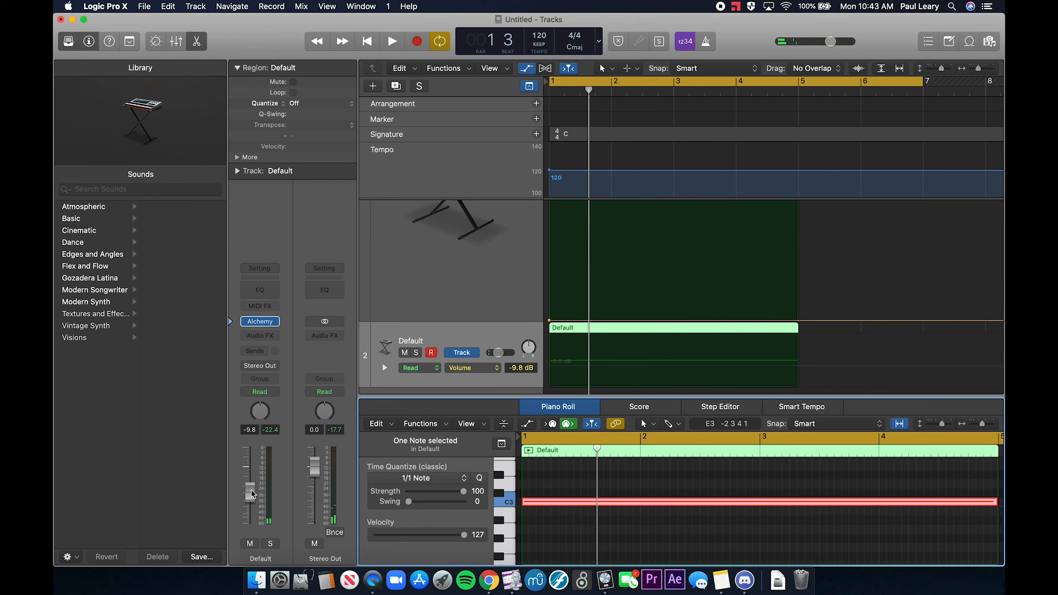
- Reopen Alchemy, audition different coarse tunings of source A, and return the coarse tune to 0 semis
mouse_move(262, 323)
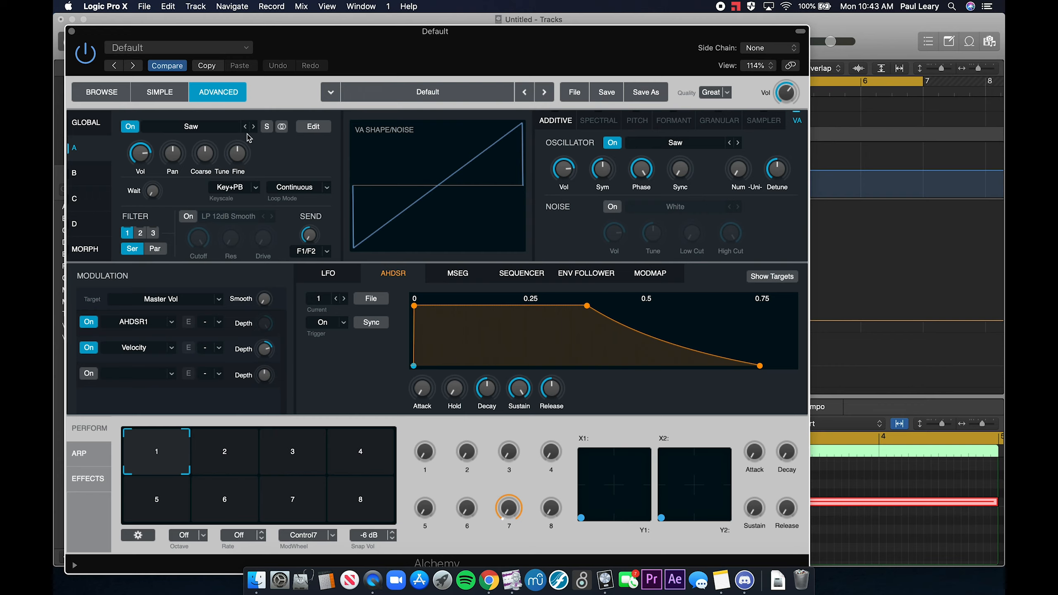
left_click(205, 154)
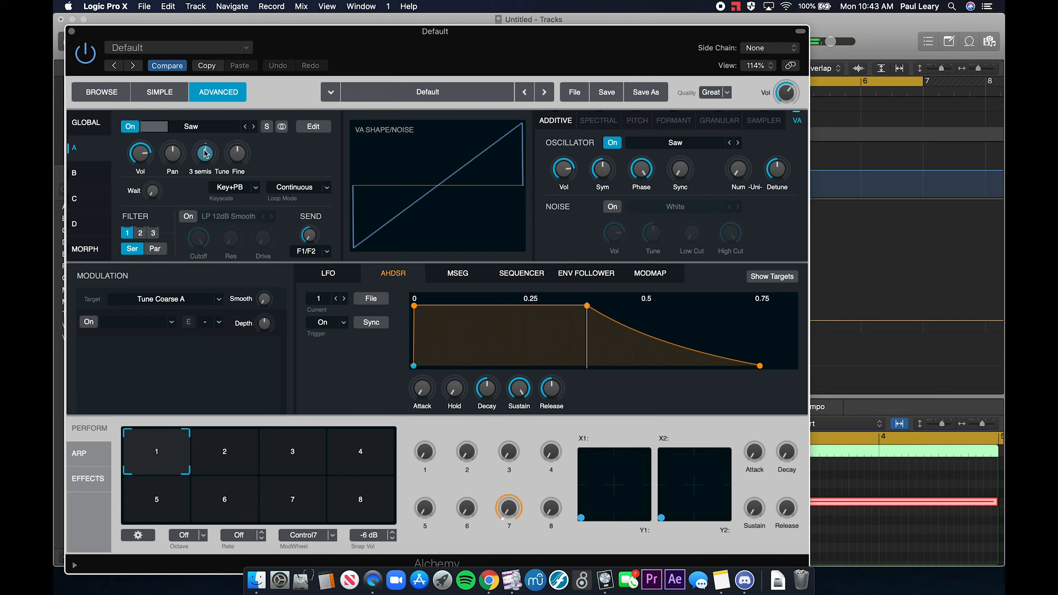
mouse_move(205, 153)
left_mouse_down()
mouse_move(203, 120)
mouse_move(206, 155)
left_mouse_up()
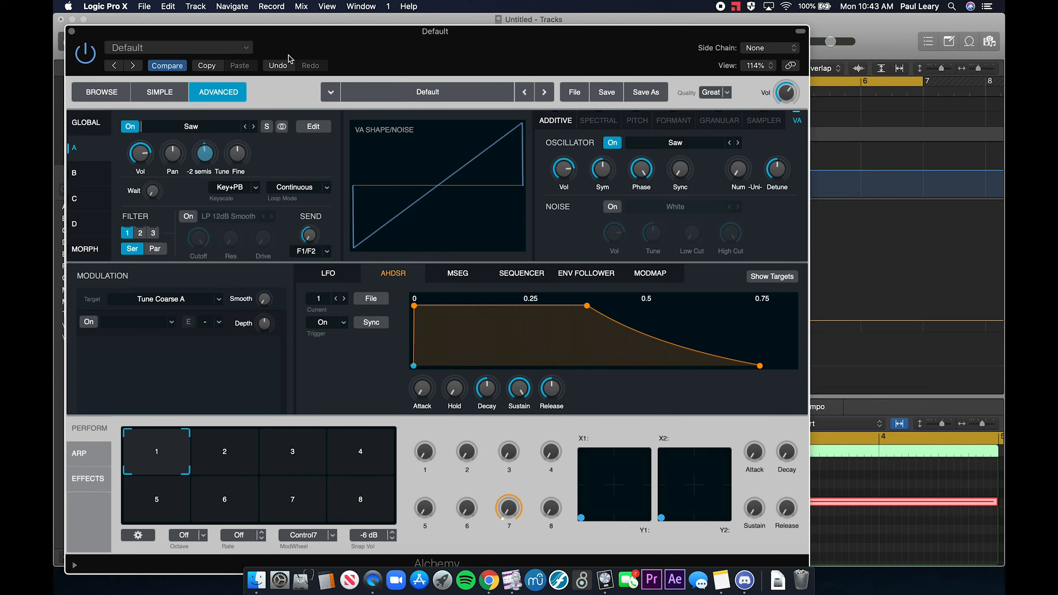
left_click_drag(298, 38, 386, 36)
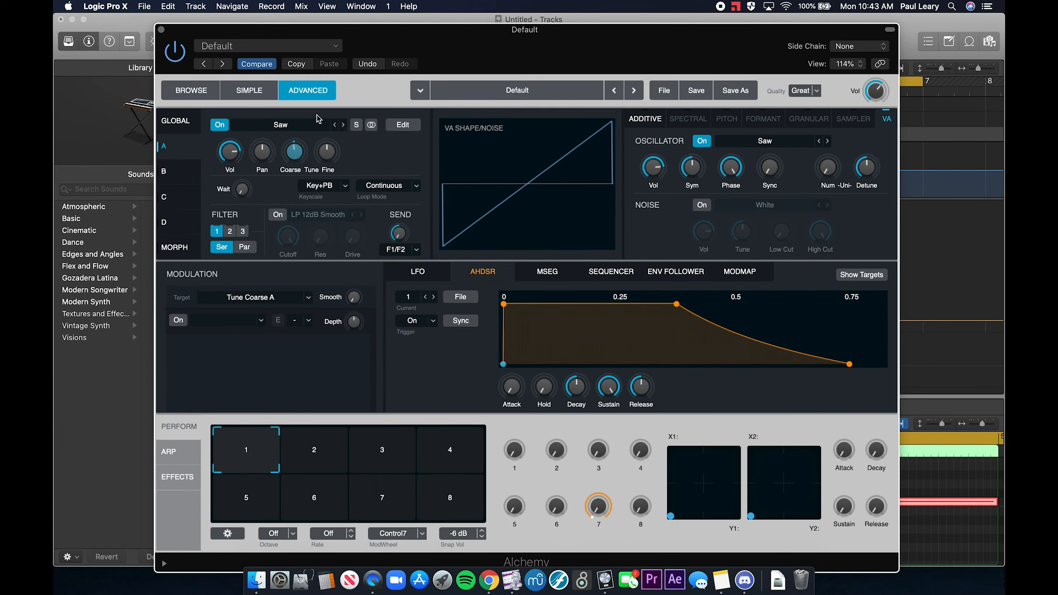
left_click(327, 155)
left_click(294, 157)
- Set the Default track's automation mode to Touch and make Alchemy's Tune Coarse A the displayed automation parameter
left_click_drag(236, 25, 349, 449)
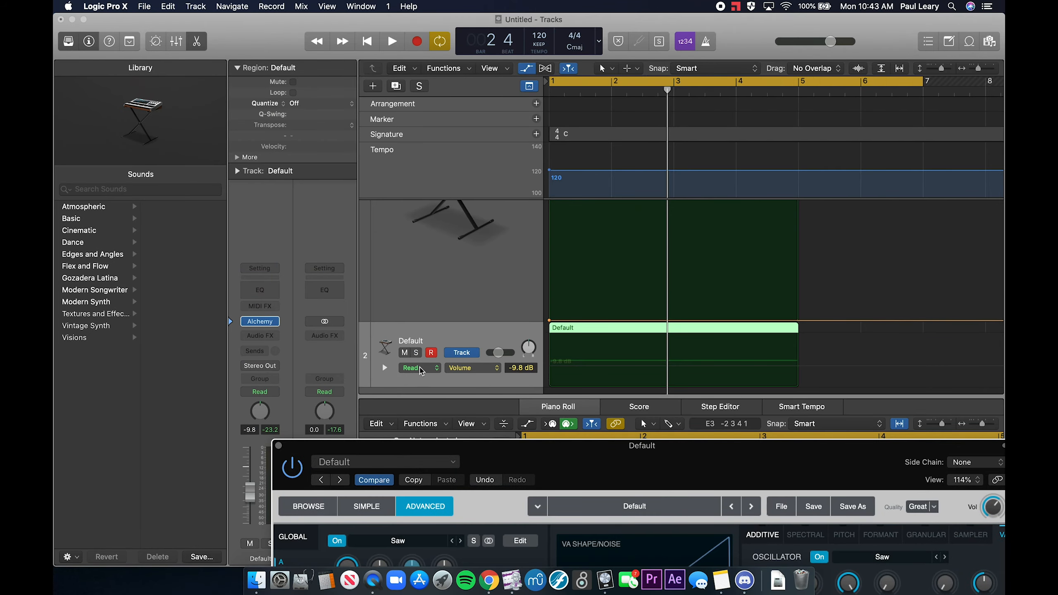
left_click(421, 367)
left_click(415, 443)
left_click_drag(414, 448, 380, 54)
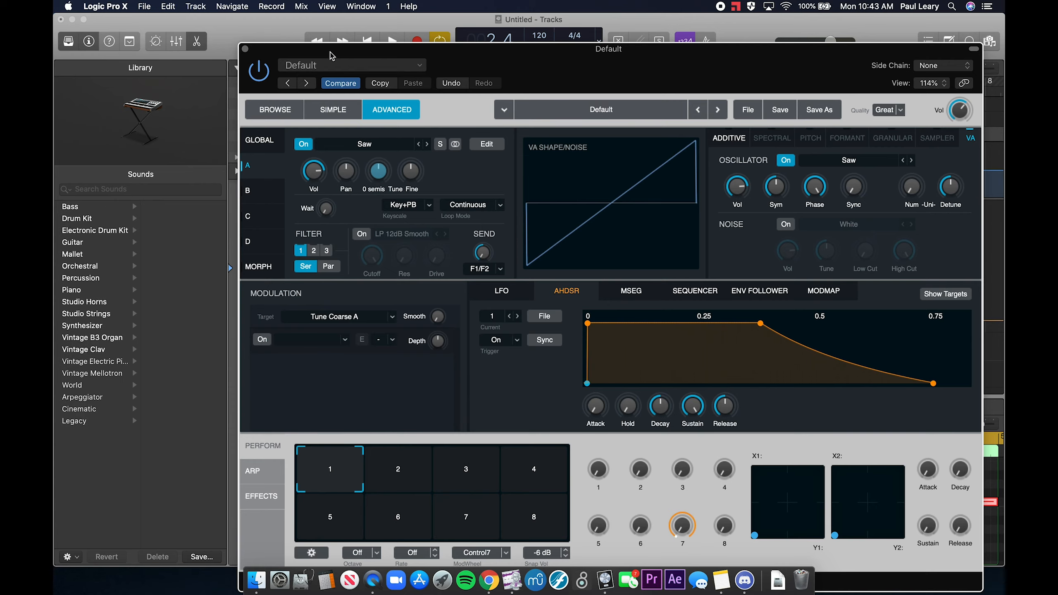
left_click_drag(331, 55, 352, 446)
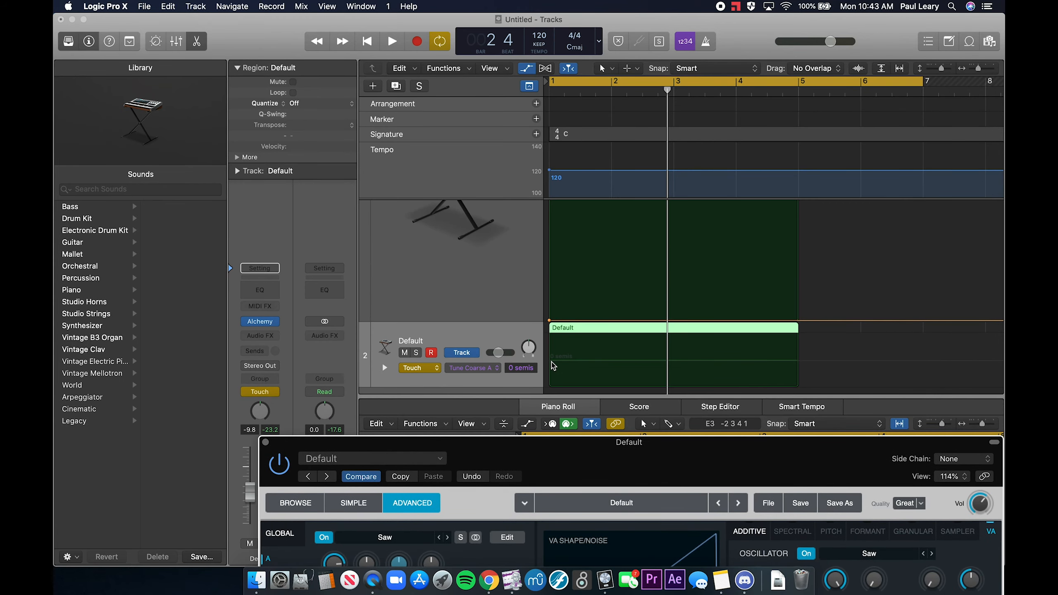
- Draw a Tune Coarse A automation ramp from 0 semis at bar 1 to 34 semis about halfway through bar 4, and audition it
left_click(596, 365)
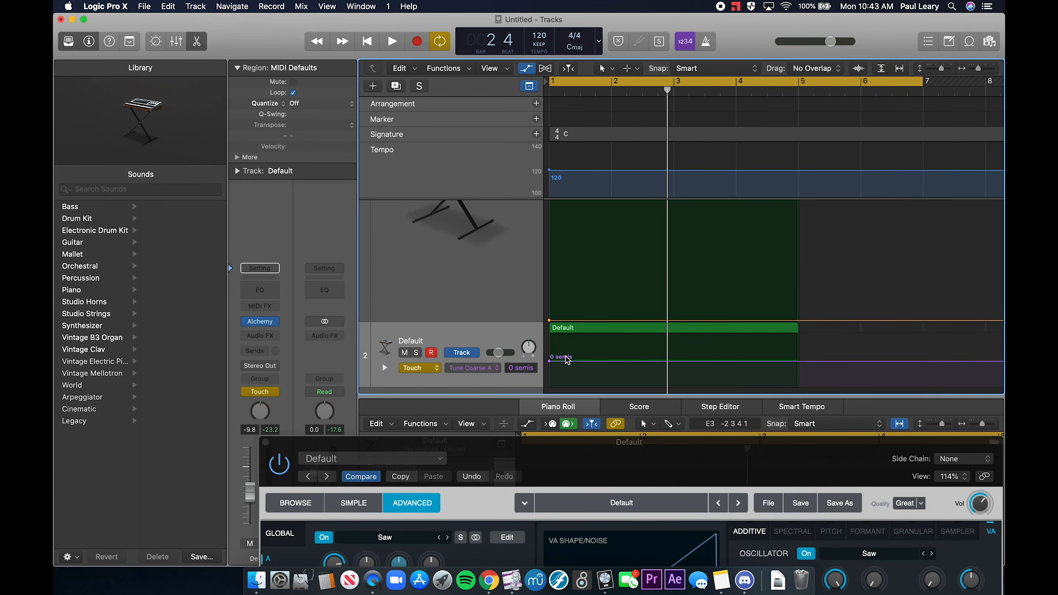
left_click(745, 362)
left_click_drag(748, 364, 745, 346)
key("space")
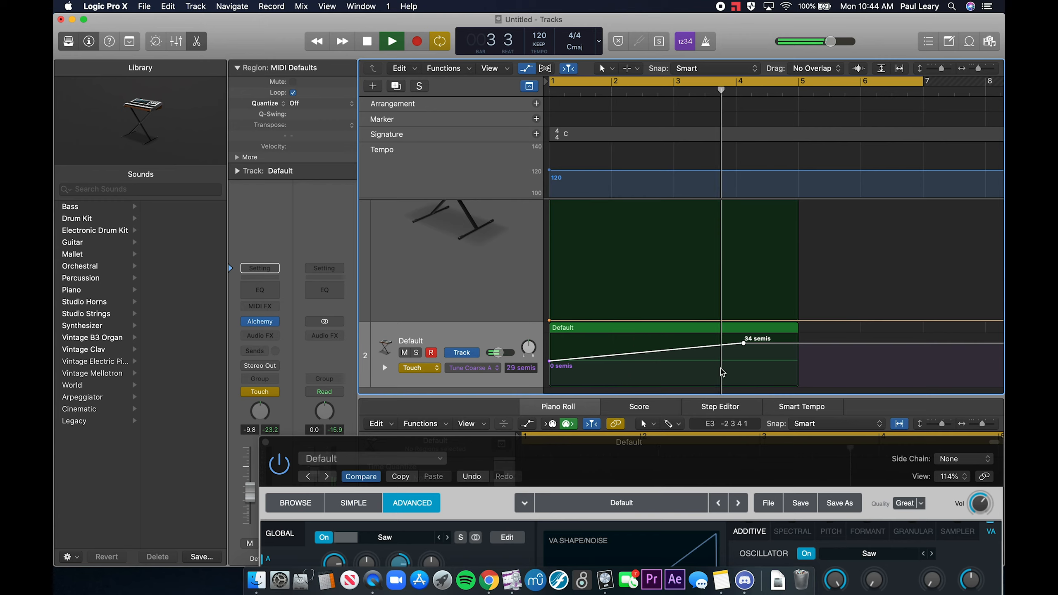
key("space")
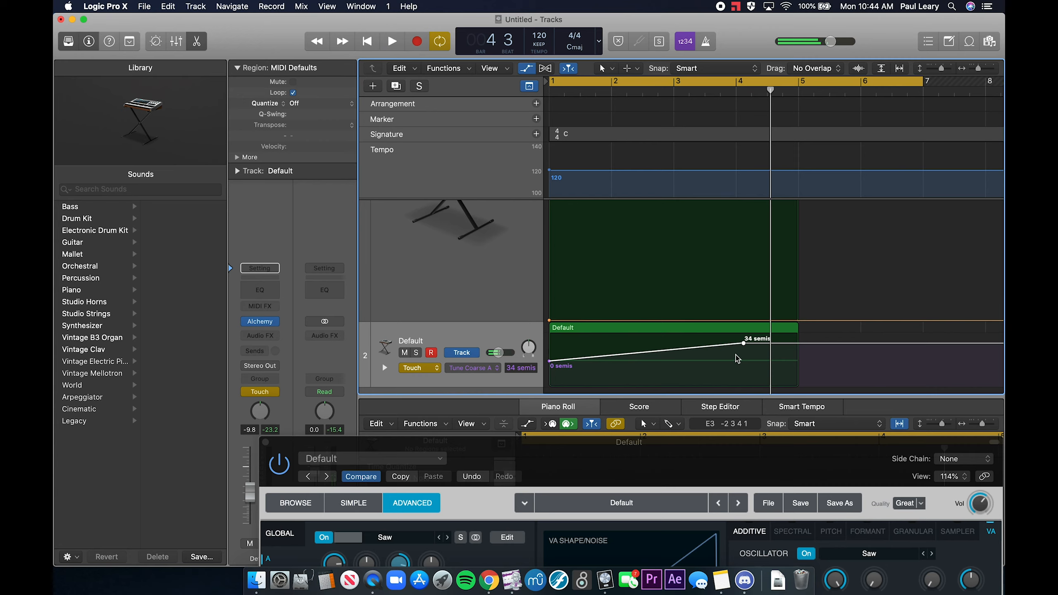
left_click_drag(743, 345, 768, 344)
left_click(450, 335)
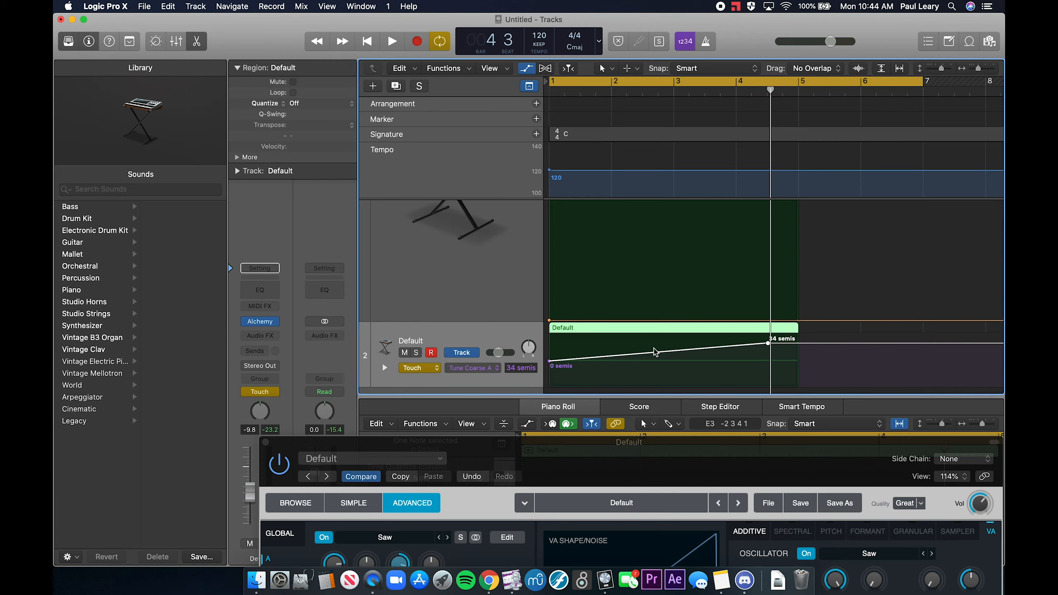
- Delete the 34 semis point of the Tune Coarse A automation and set the Default track's automation mode to Read
left_click(769, 344)
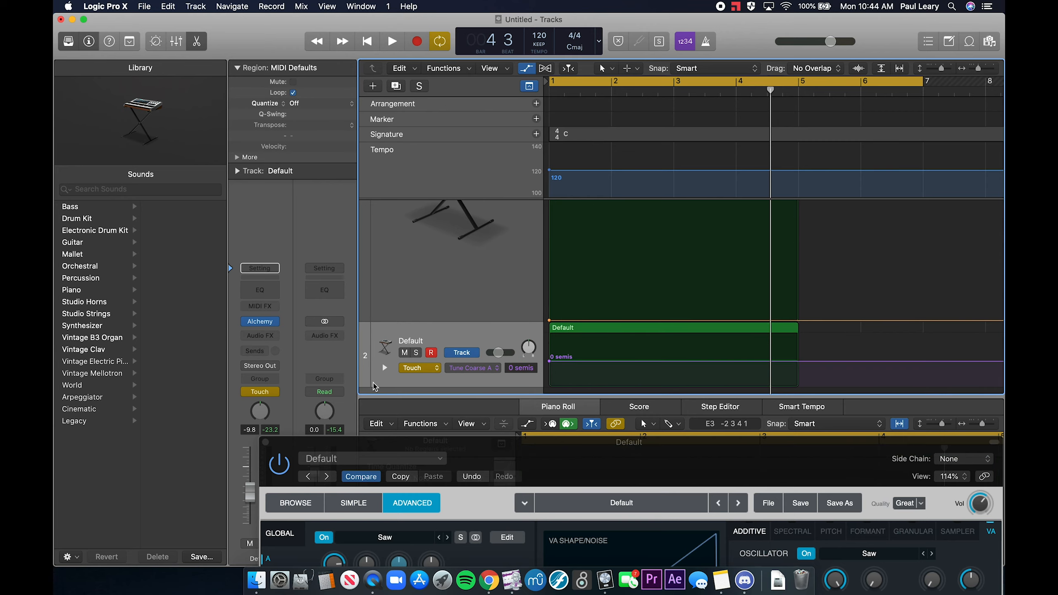
left_click(415, 369)
left_click(412, 357)
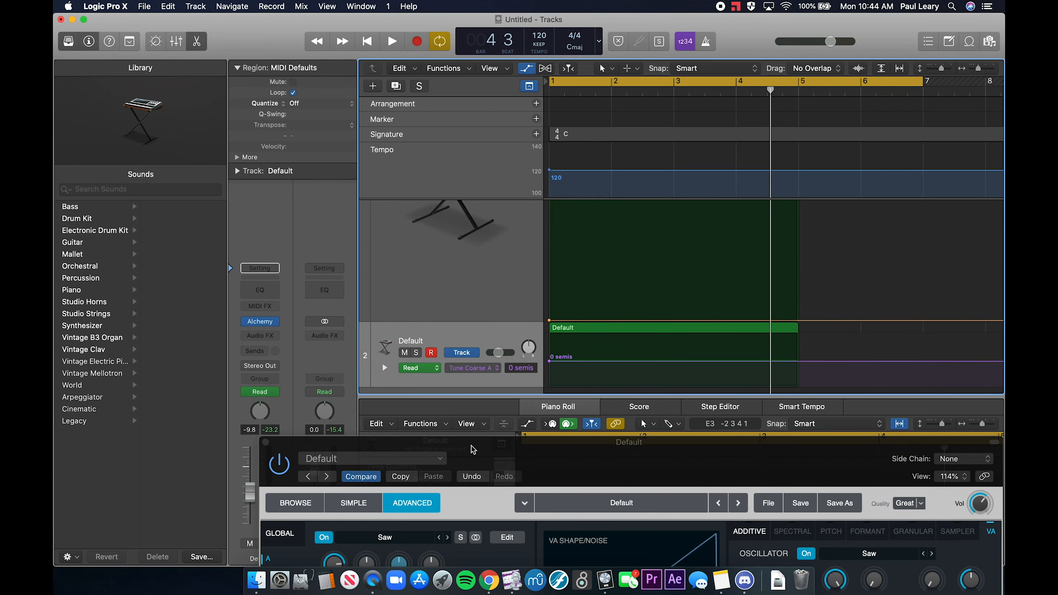
- Assign a new AHDSR envelope as the first modulator of Tune Coarse A in Alchemy
left_click_drag(473, 449, 409, 5)
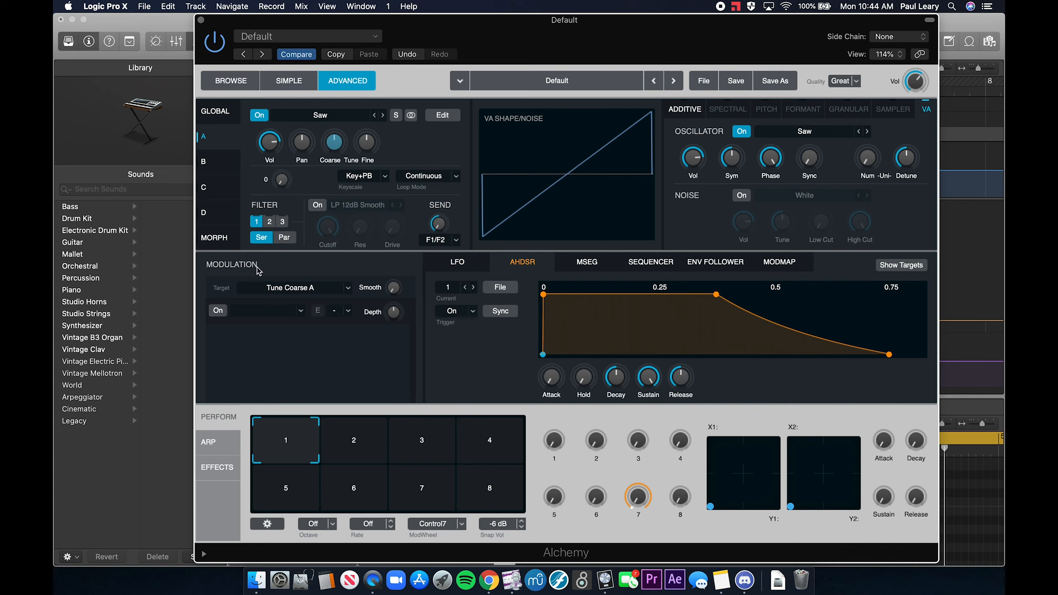
left_click(218, 311)
left_click(301, 311)
mouse_move(298, 340)
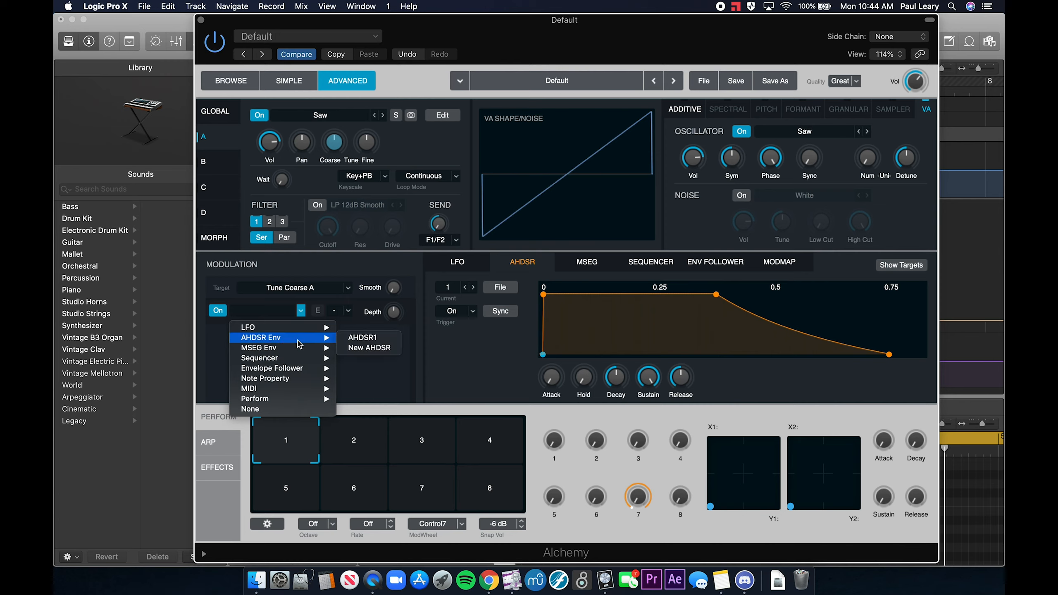
left_click(374, 349)
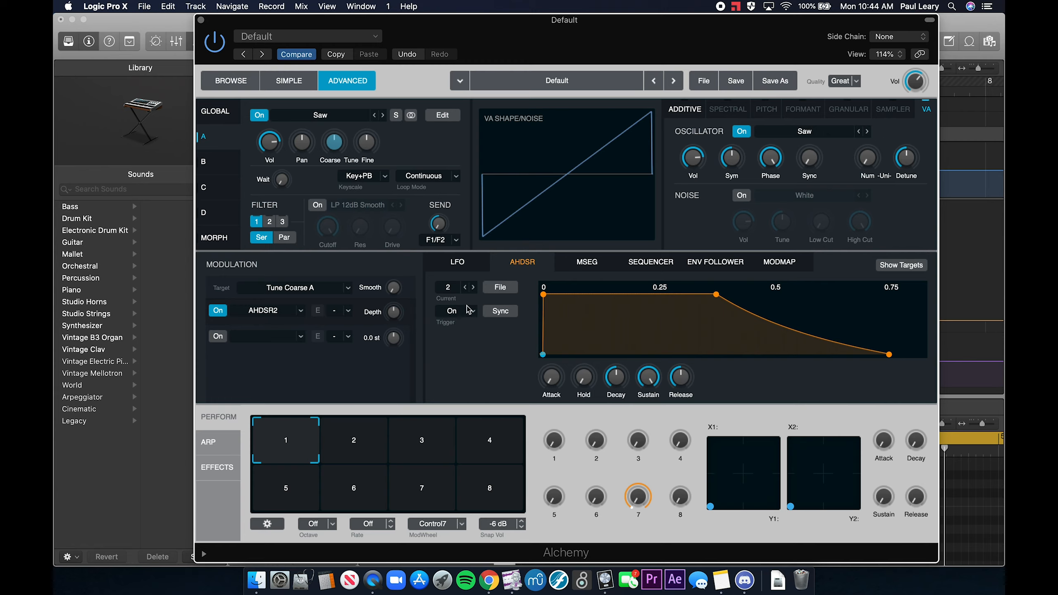
- Sync the AHDSR2 envelope to tempo, extend its attack to beat 5, and straighten the attack curve into a linear ramp
left_click(502, 312)
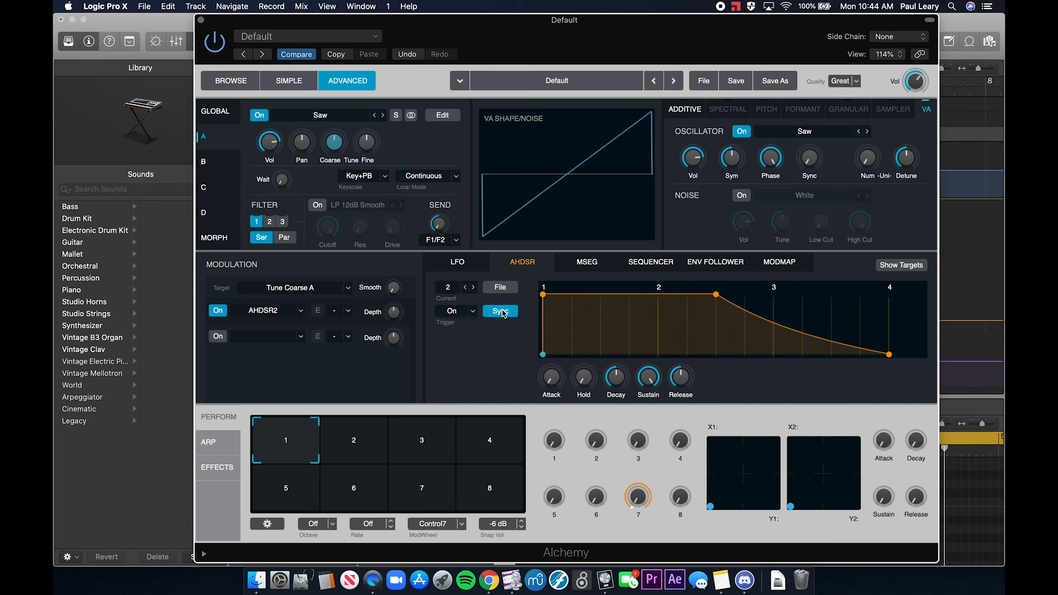
left_click_drag(542, 295, 693, 290)
mouse_move(712, 288)
left_mouse_down()
mouse_move(762, 289)
mouse_move(727, 289)
left_mouse_up()
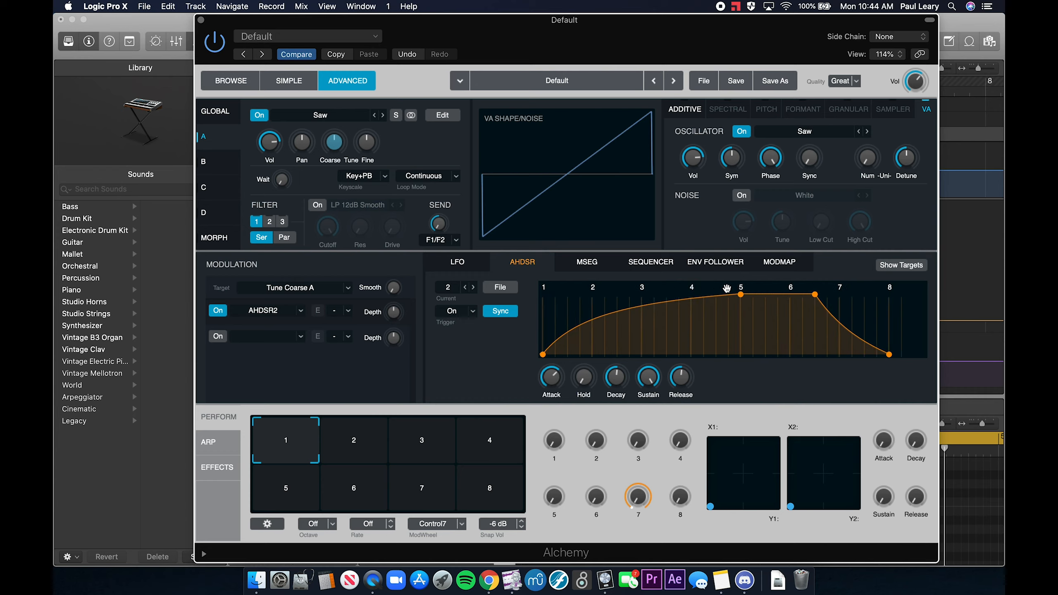
left_click_drag(621, 321, 619, 328)
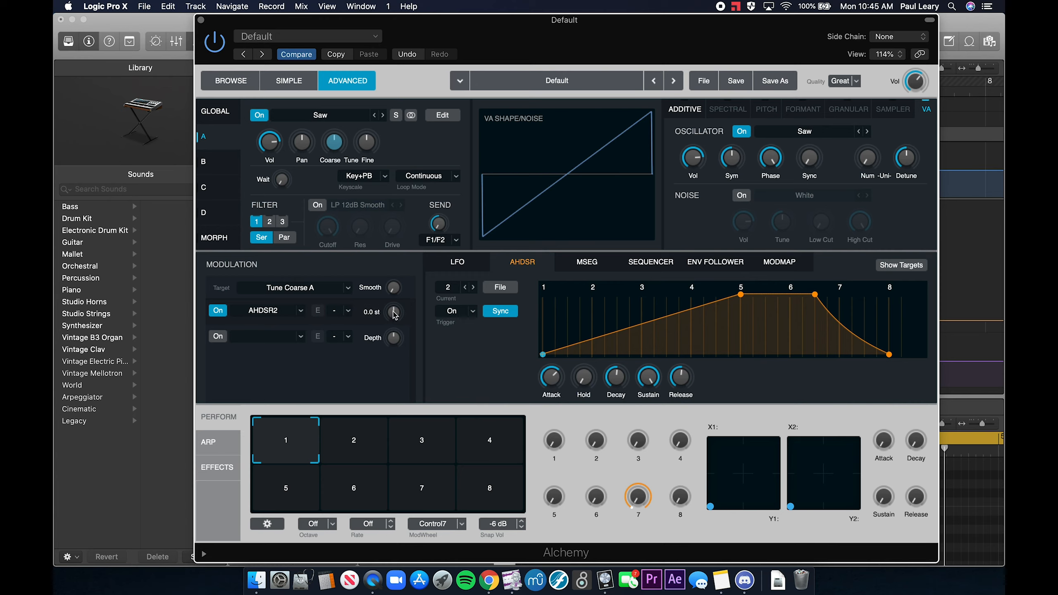
- Raise the depth of AHDSR2's modulation of Tune Coarse A and audition the pitch rise
left_click_drag(395, 315, 395, 309)
key("space")
left_click_drag(579, 22, 547, 103)
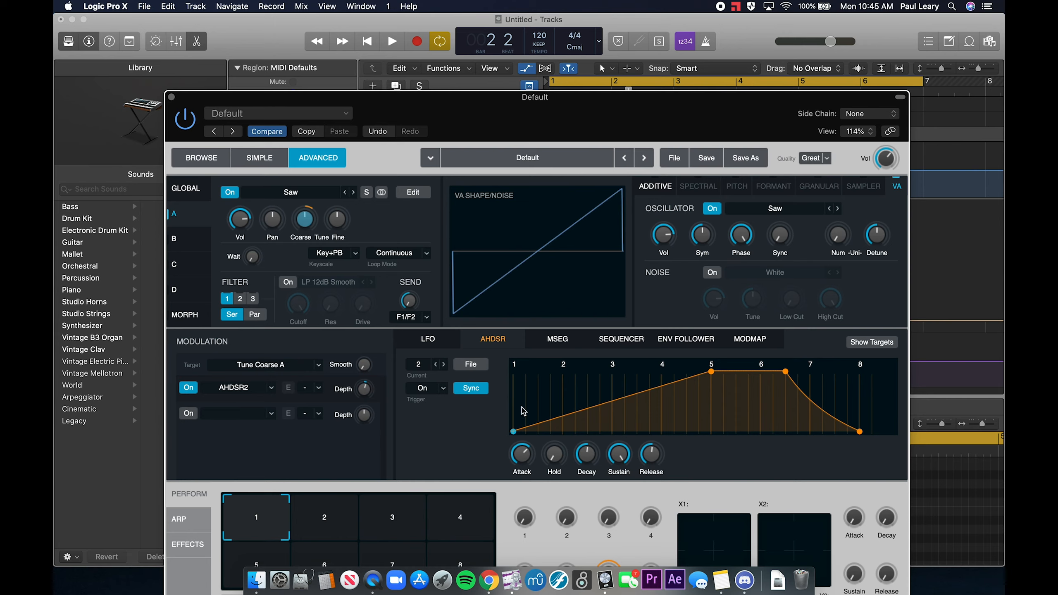
- Lengthen the AHDSR2 attack to beat 17 and audition the slower pitch rise over the whole region
left_click_drag(711, 371, 865, 371)
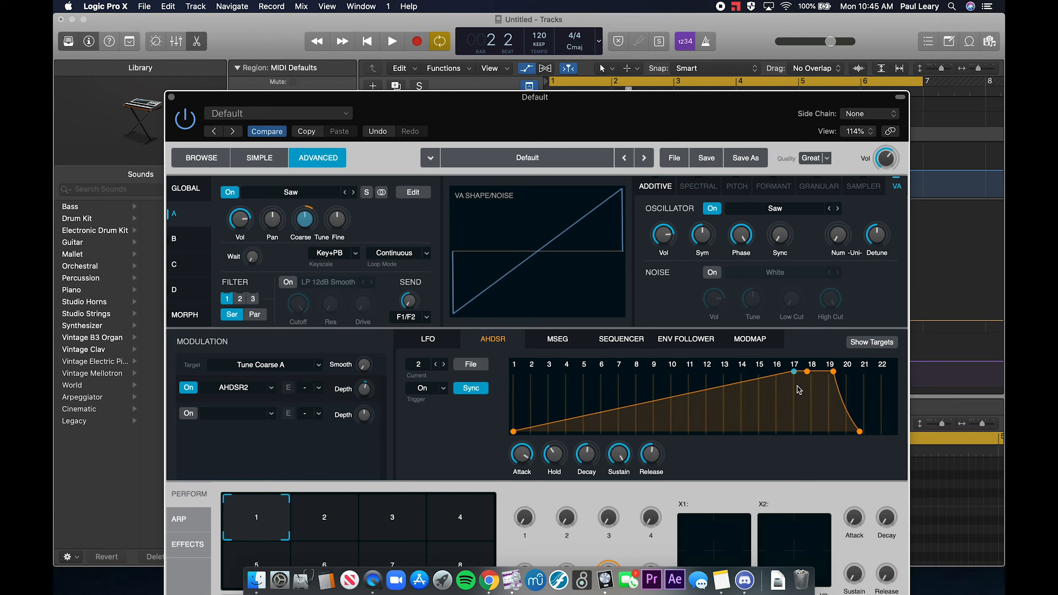
key("space")
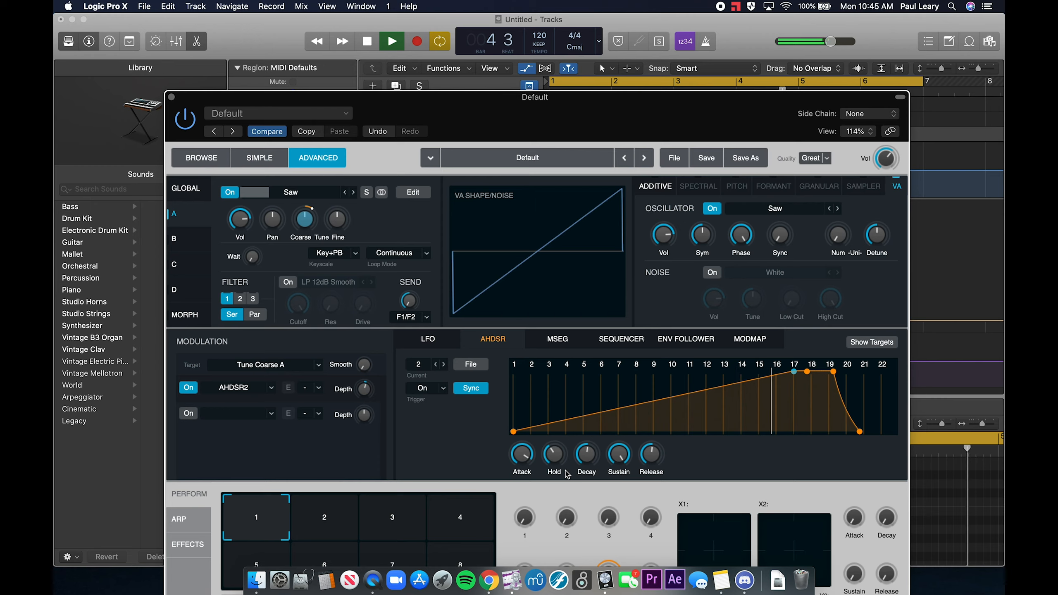
key("space")
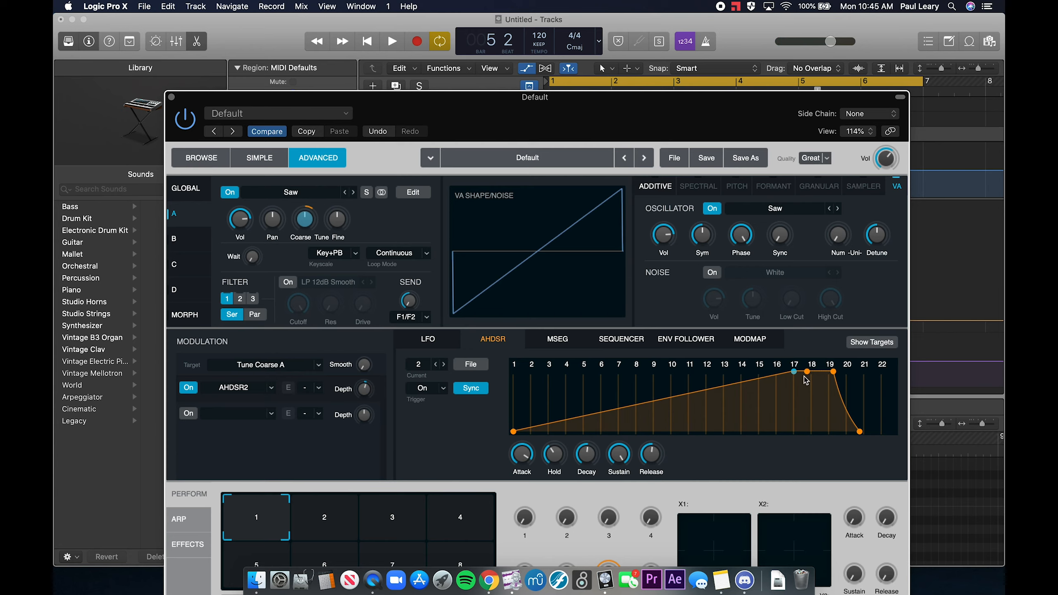
mouse_move(364, 395)
key("super+w")
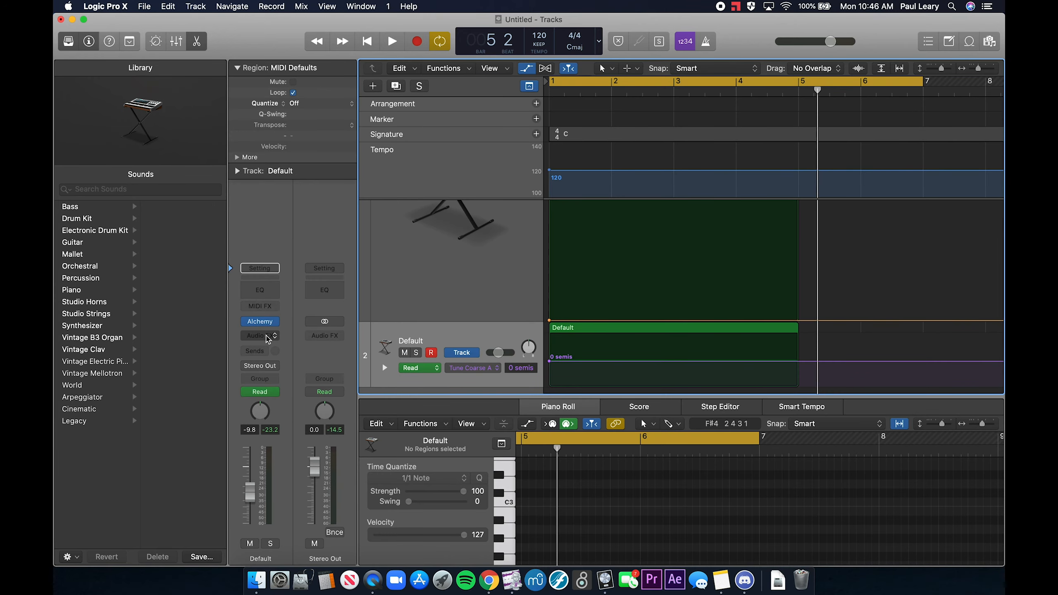
- Add a Channel EQ to the Default track and enable its high cut at 3400 Hz with a Q of 0.75
left_click(267, 339)
mouse_move(271, 524)
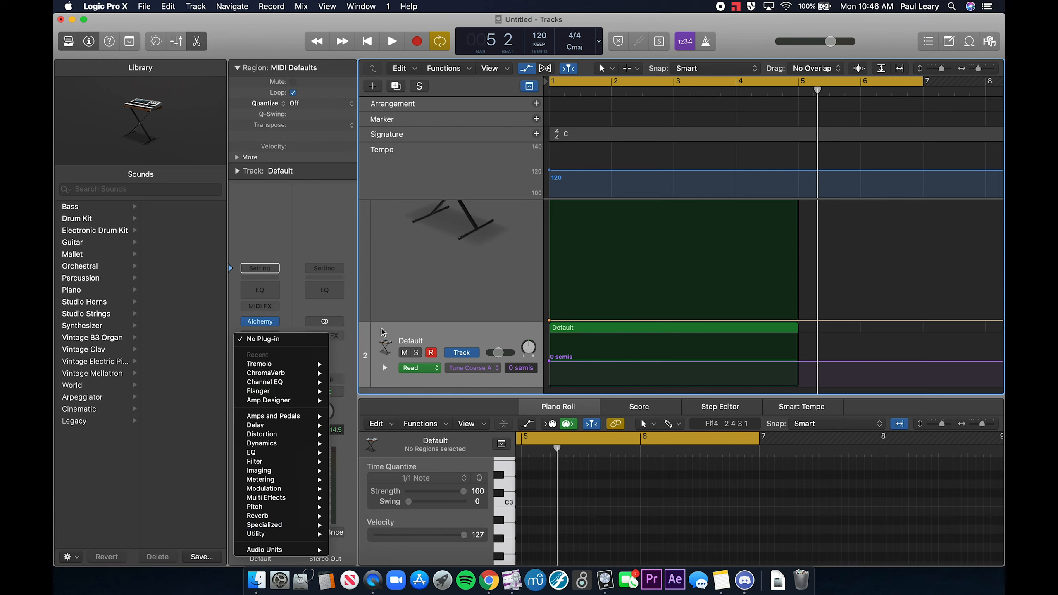
left_click(264, 293)
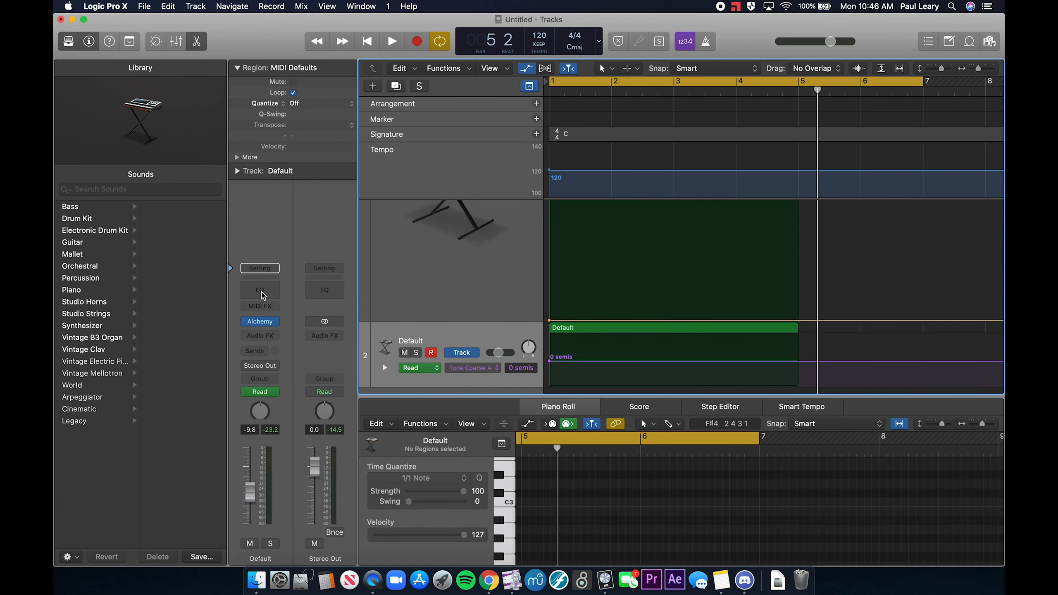
left_click(263, 295)
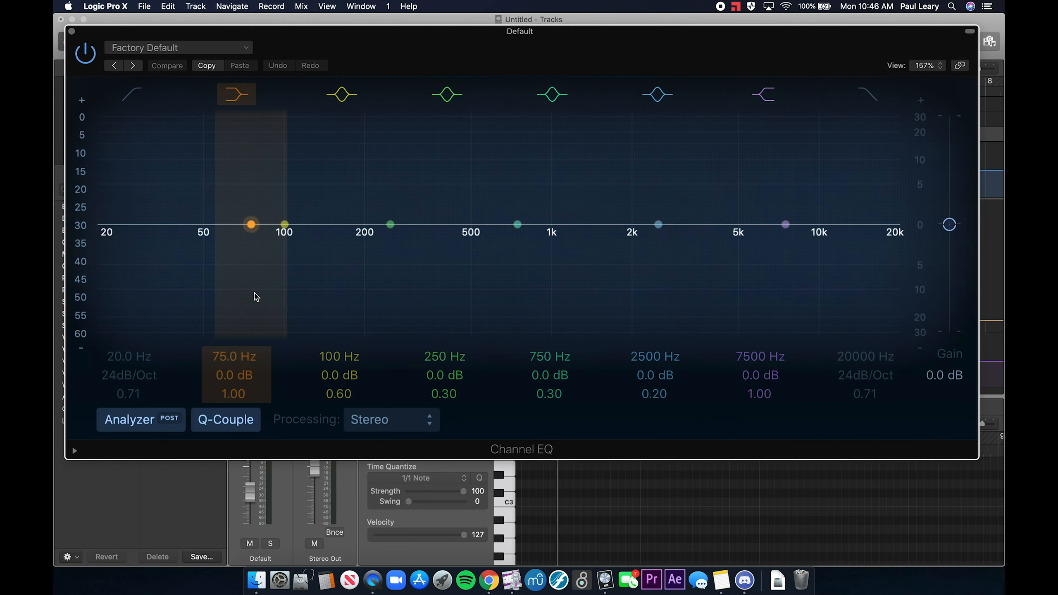
left_click(867, 95)
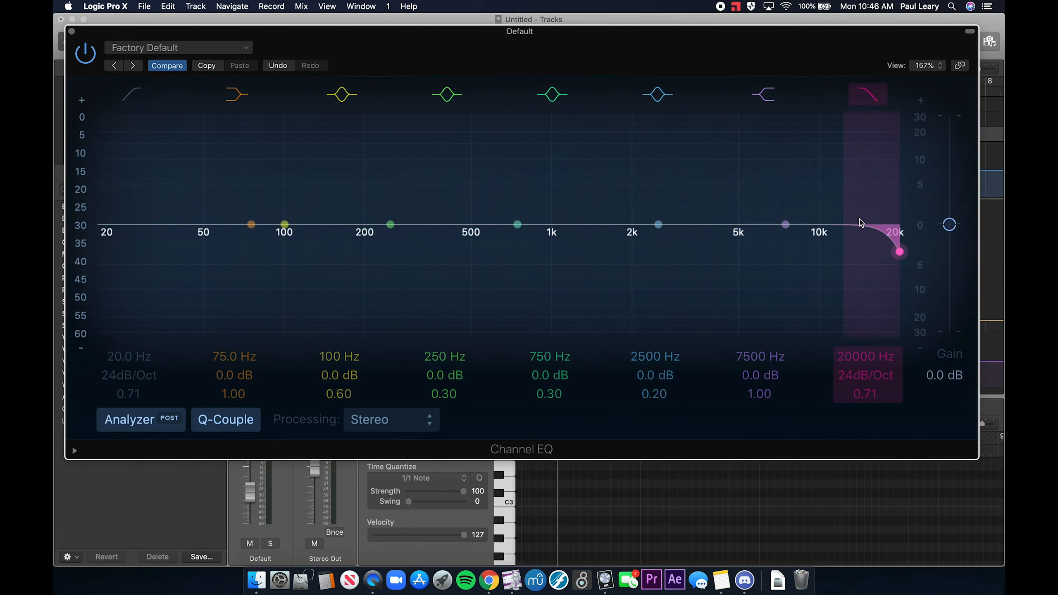
left_click_drag(900, 262, 678, 254)
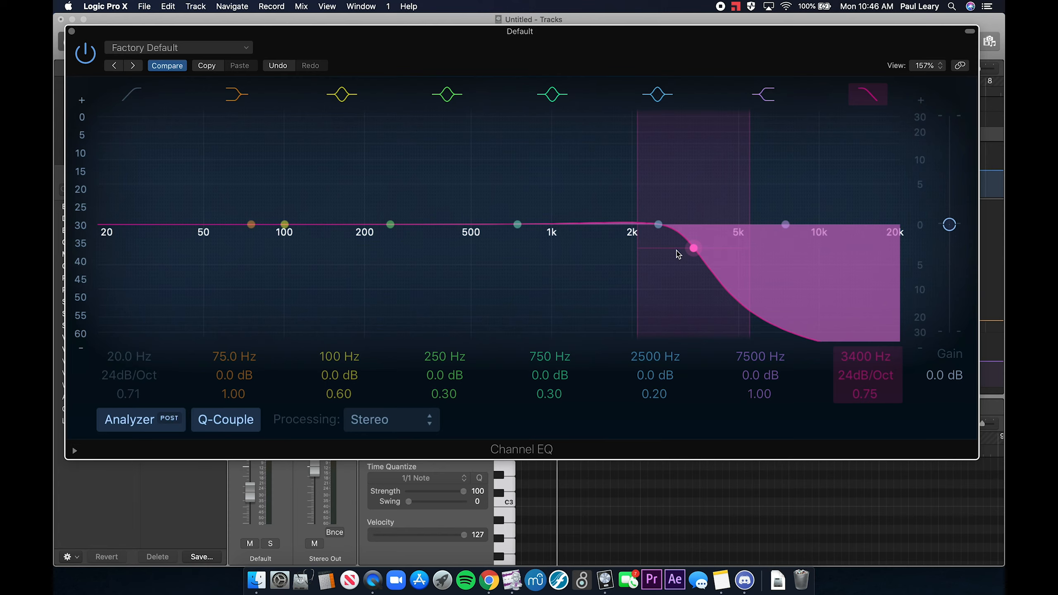
left_click(72, 31)
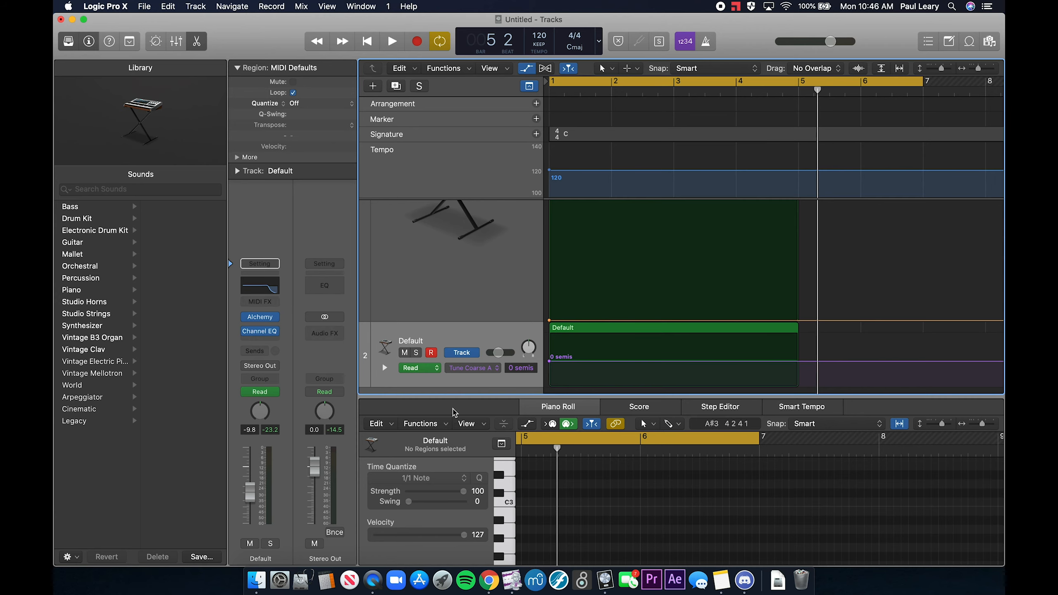
- Set the Default track's automation mode to Touch and make the Channel EQ's High Cut Freq the displayed automation parameter
left_click(430, 373)
left_click(429, 378)
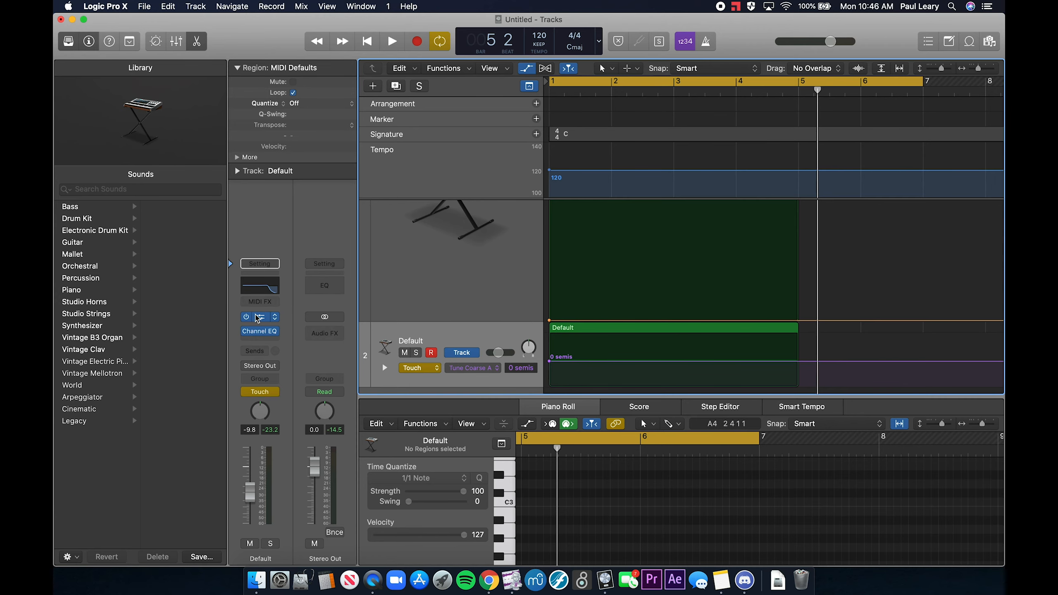
key("v")
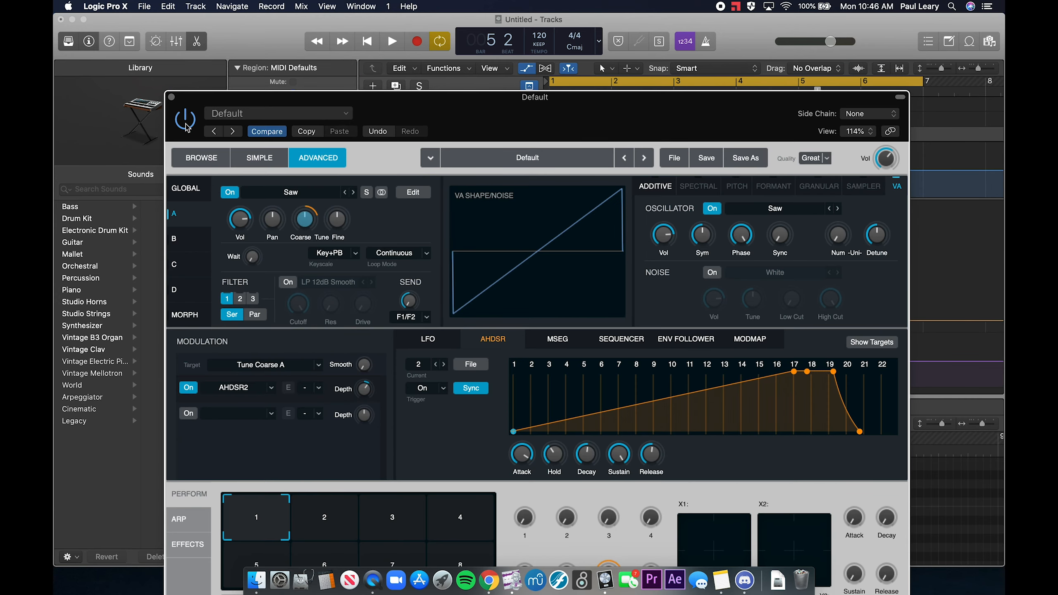
key("v")
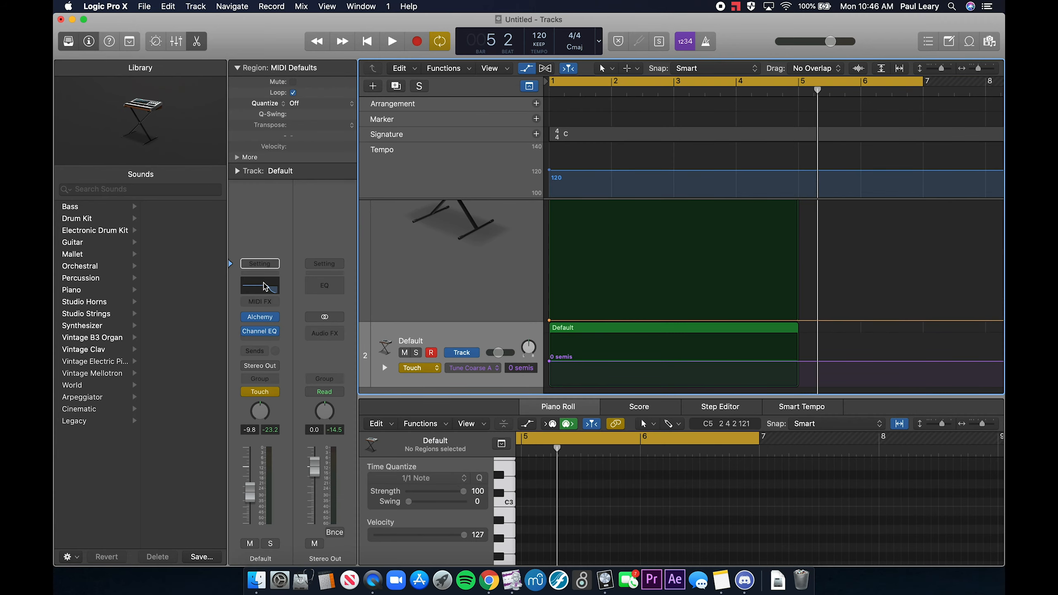
left_click(261, 290)
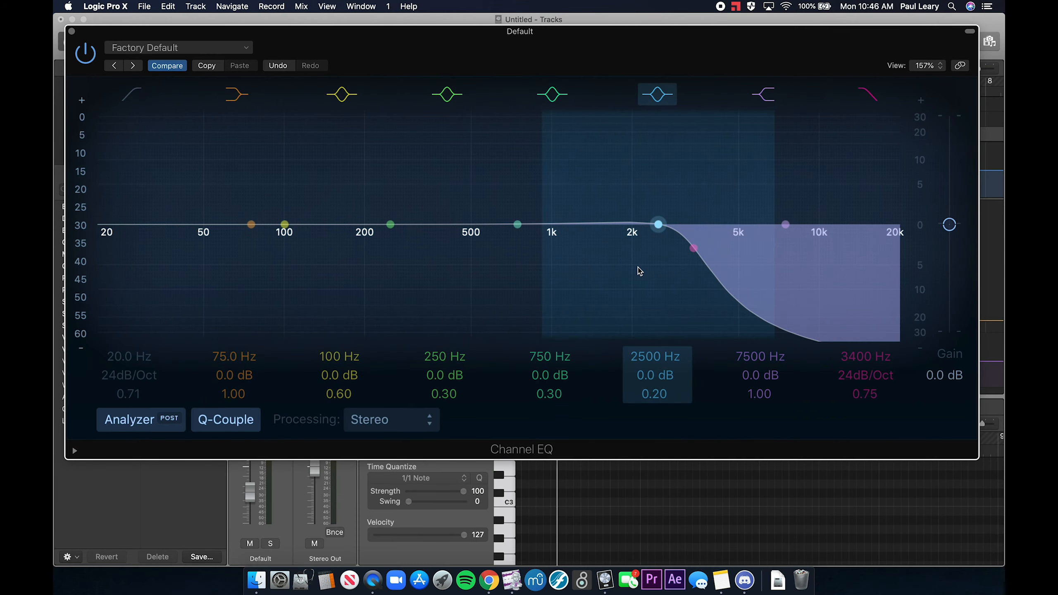
left_click(855, 355)
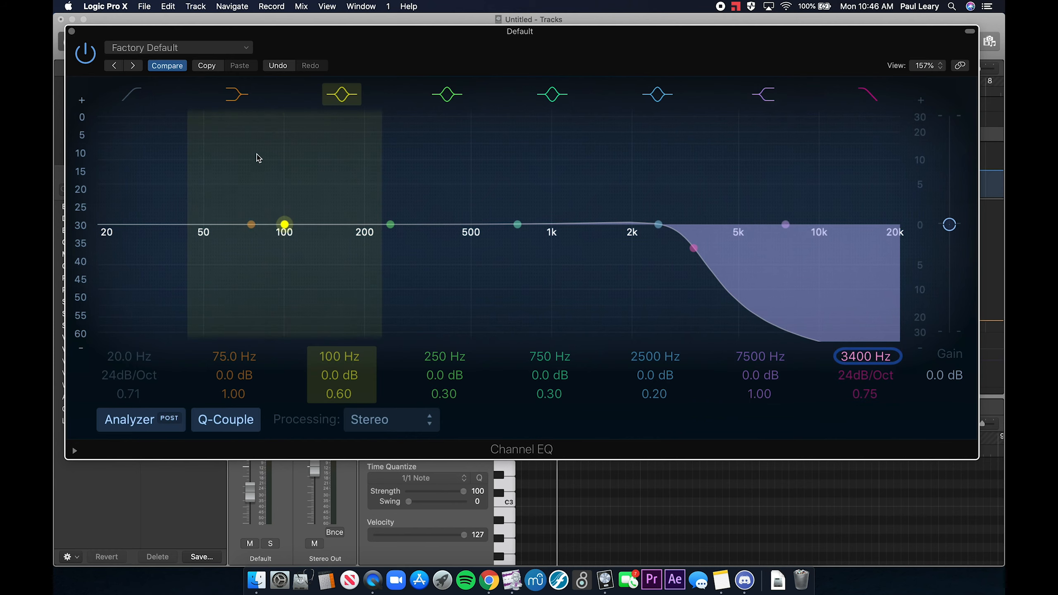
left_click(72, 31)
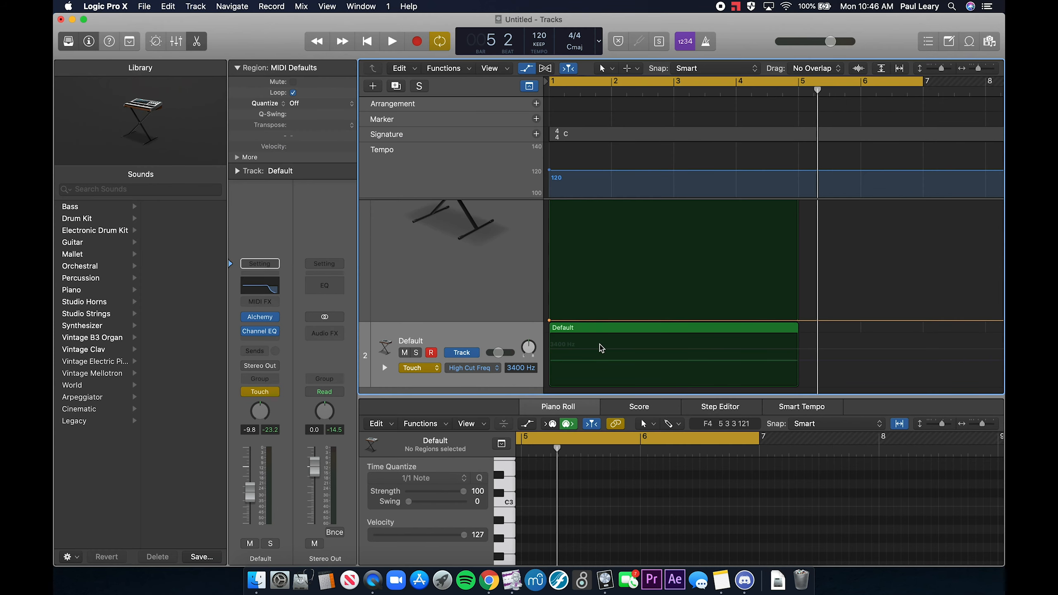
- Draw a High Cut Freq automation ramp from 3400 Hz at bar 1 to 9900 Hz about halfway through bar 4, and audition it
left_click(551, 348)
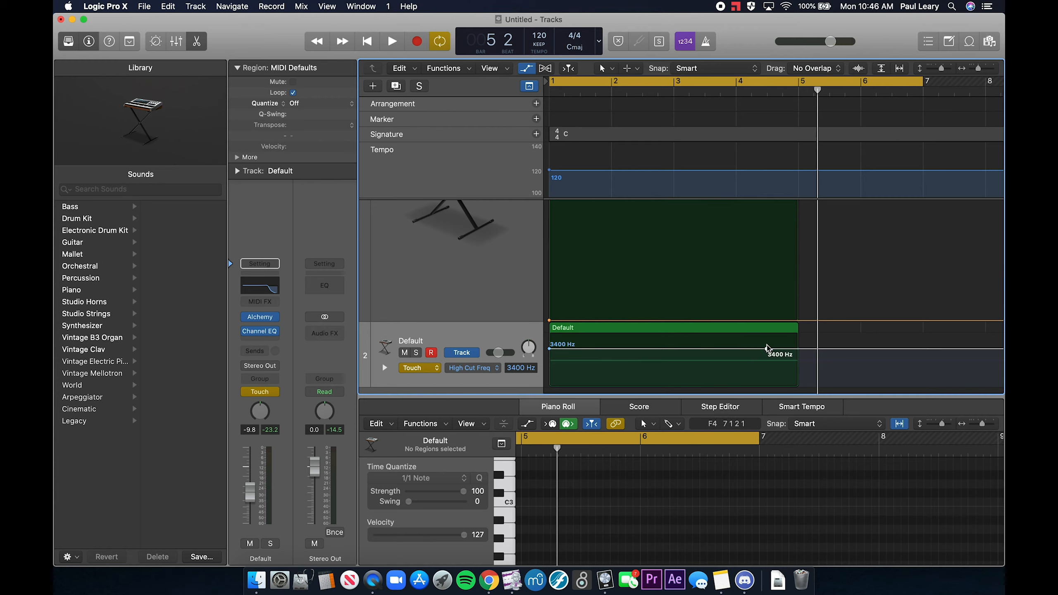
left_click_drag(768, 348, 768, 340)
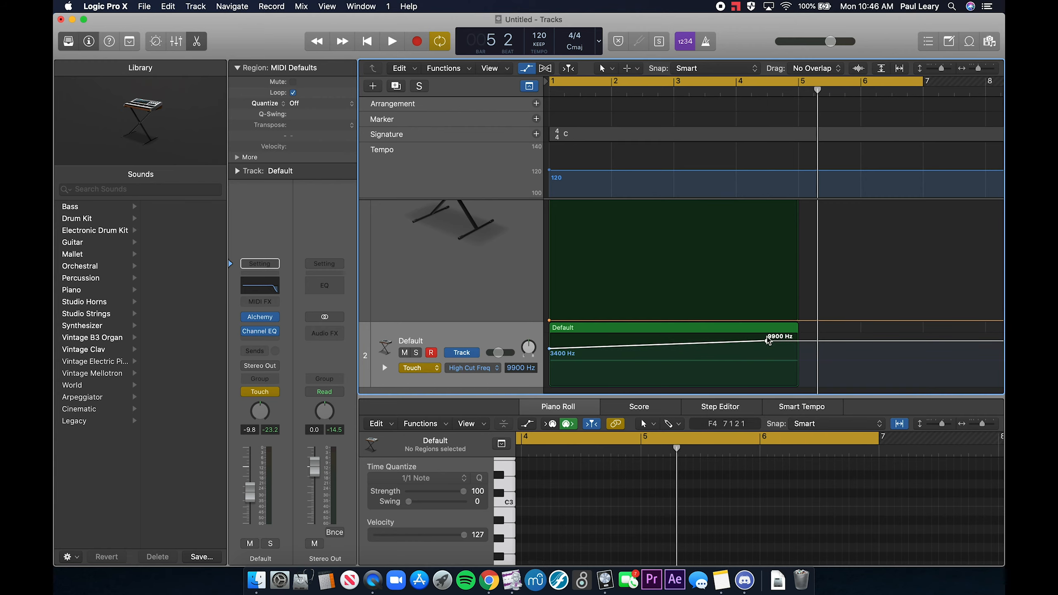
key("space")
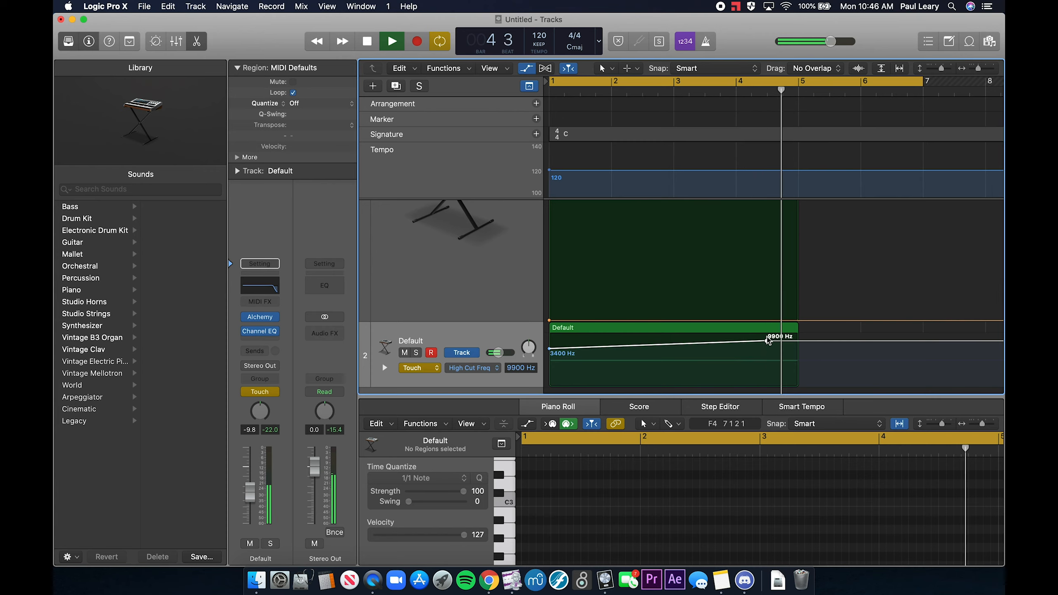
key("space")
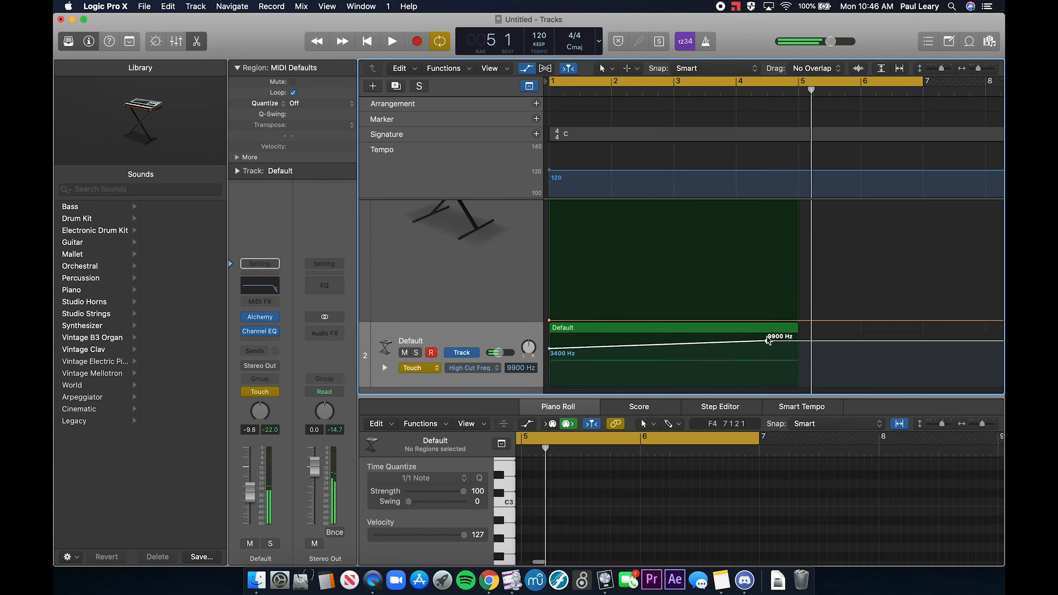
- Insert a stereo Tremolo on the Default track after the Channel EQ
left_click(278, 342)
mouse_move(293, 517)
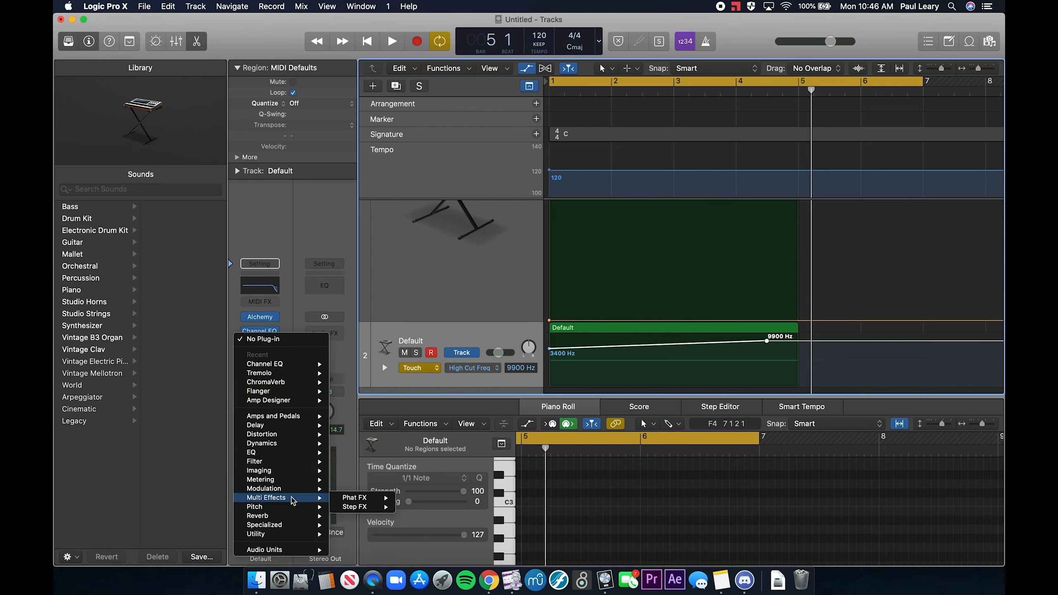
mouse_move(292, 489)
mouse_move(378, 557)
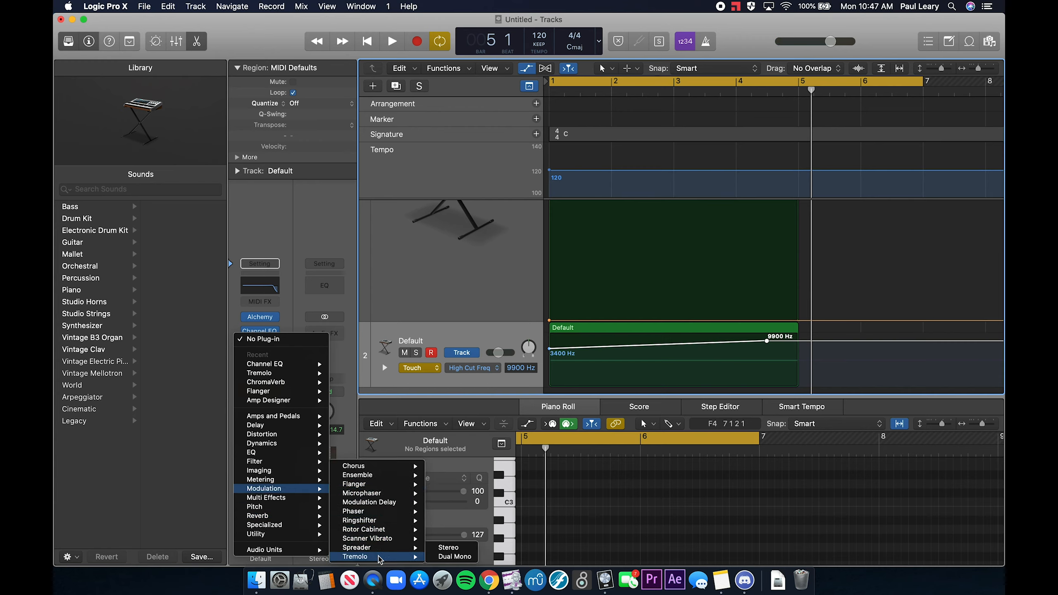
left_click(448, 548)
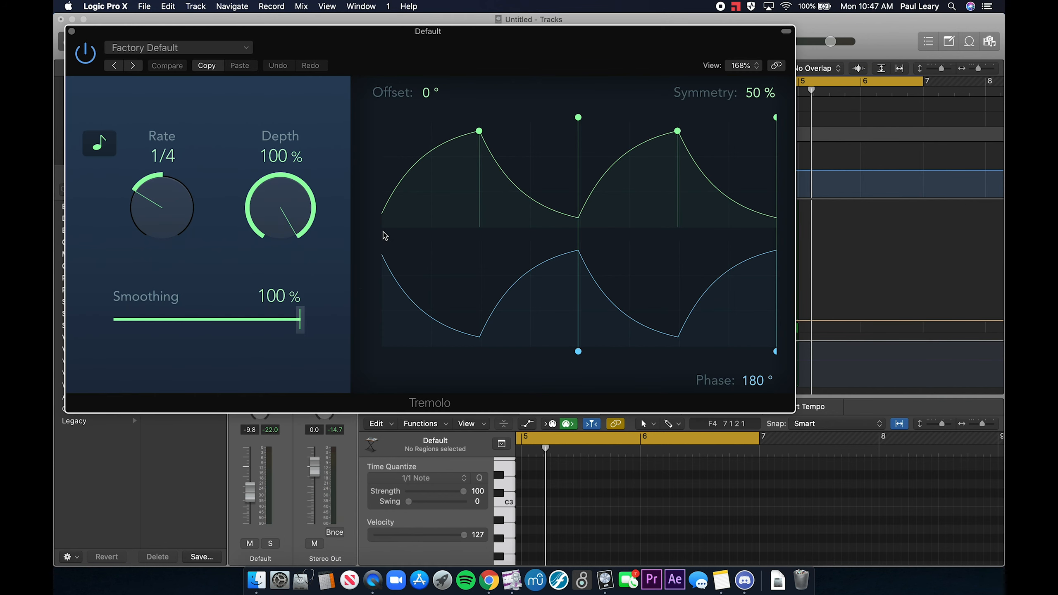
- Set the Tremolo's smoothing to 8 % and phase to 0°, and switch its rate from tempo-synced to free-running Hz
left_click_drag(302, 321, 128, 322)
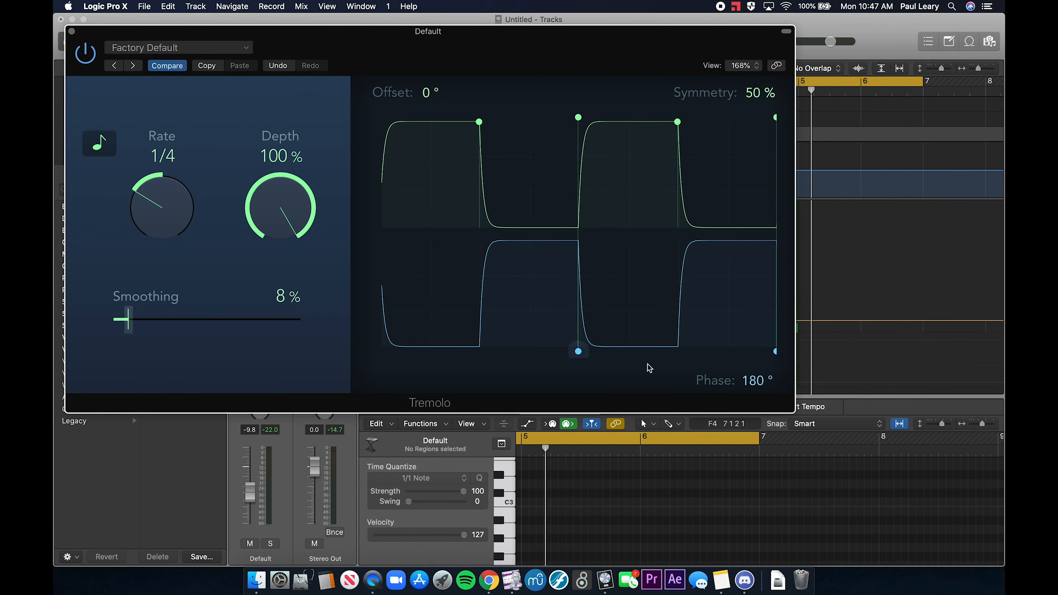
left_click_drag(757, 381, 756, 526)
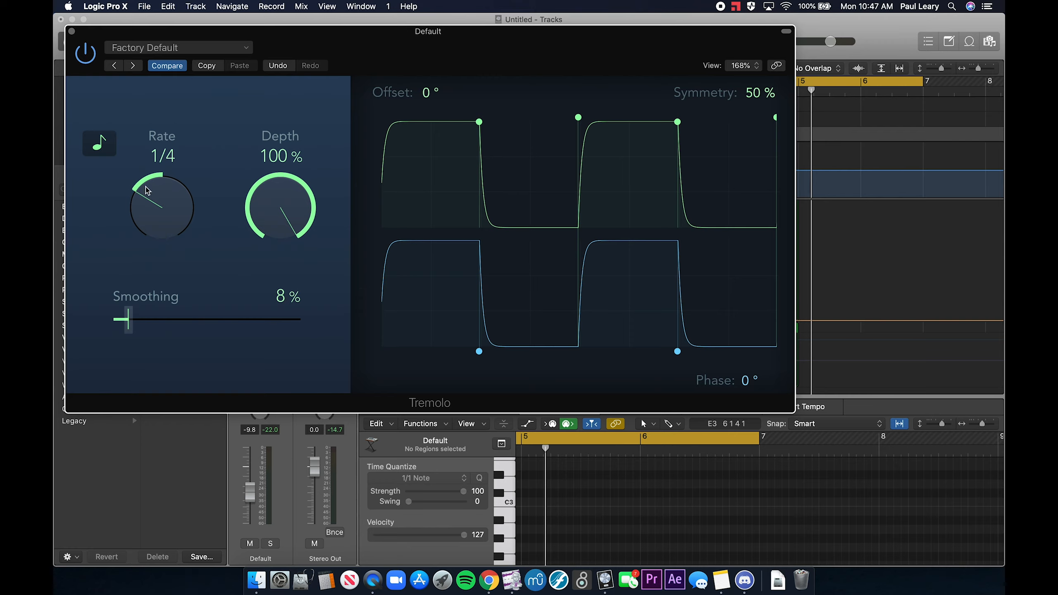
left_click(99, 143)
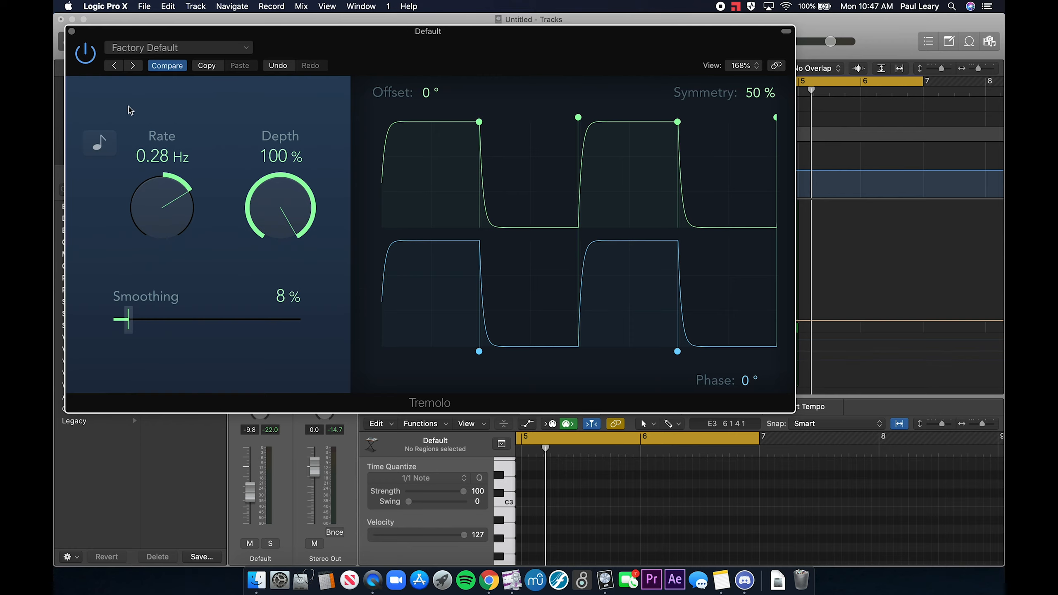
- Enlarge the tracks area down over the Piano Roll and display the Tremolo Rate automation on the Inst 1 track
left_click(72, 31)
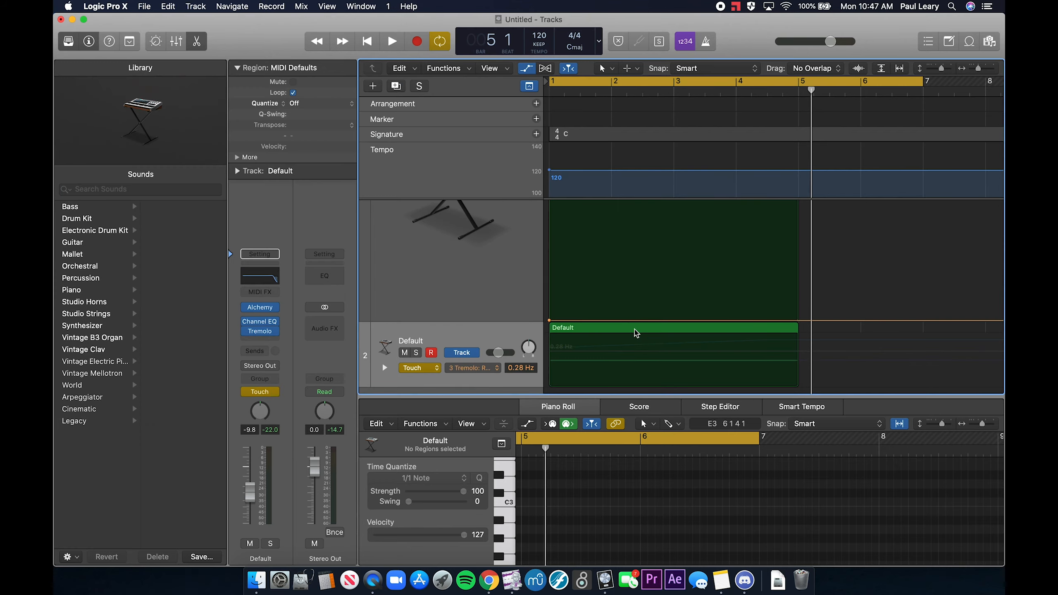
scroll(633, 331, "up", 2)
scroll(636, 334, "up", 3)
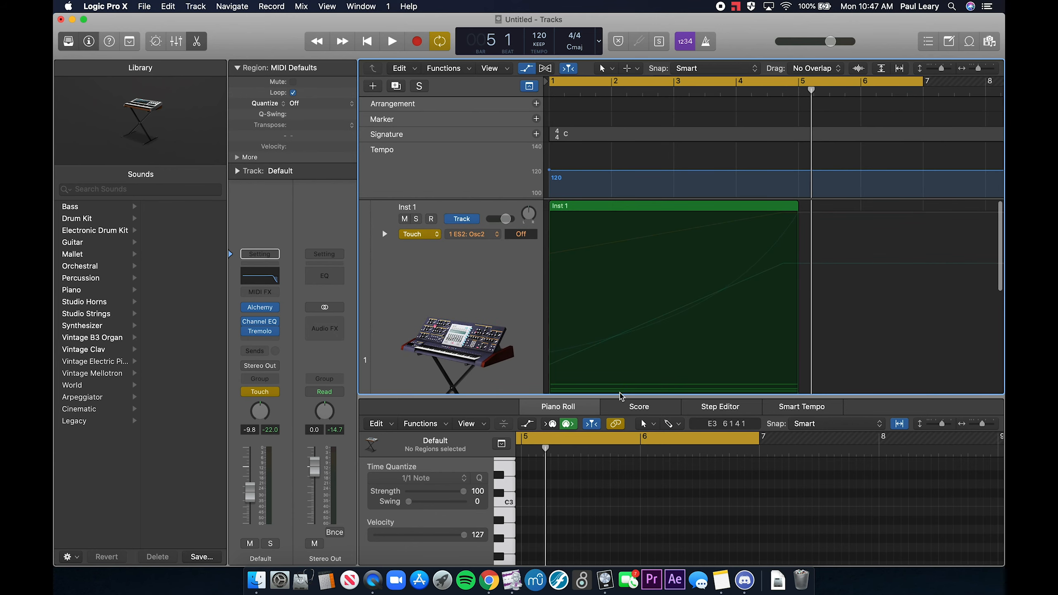
left_click_drag(620, 398, 608, 577)
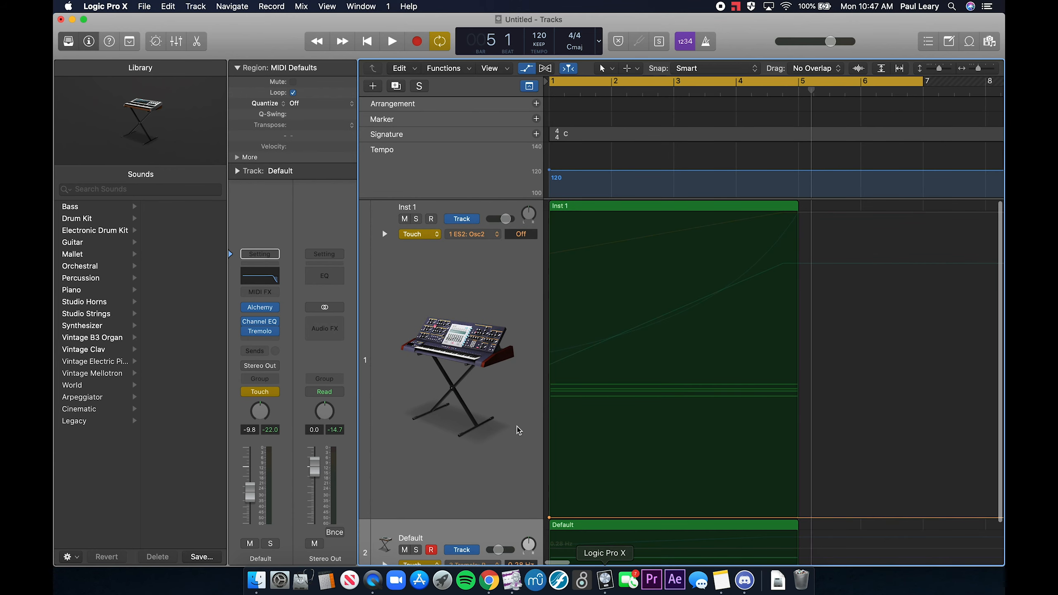
left_click(491, 236)
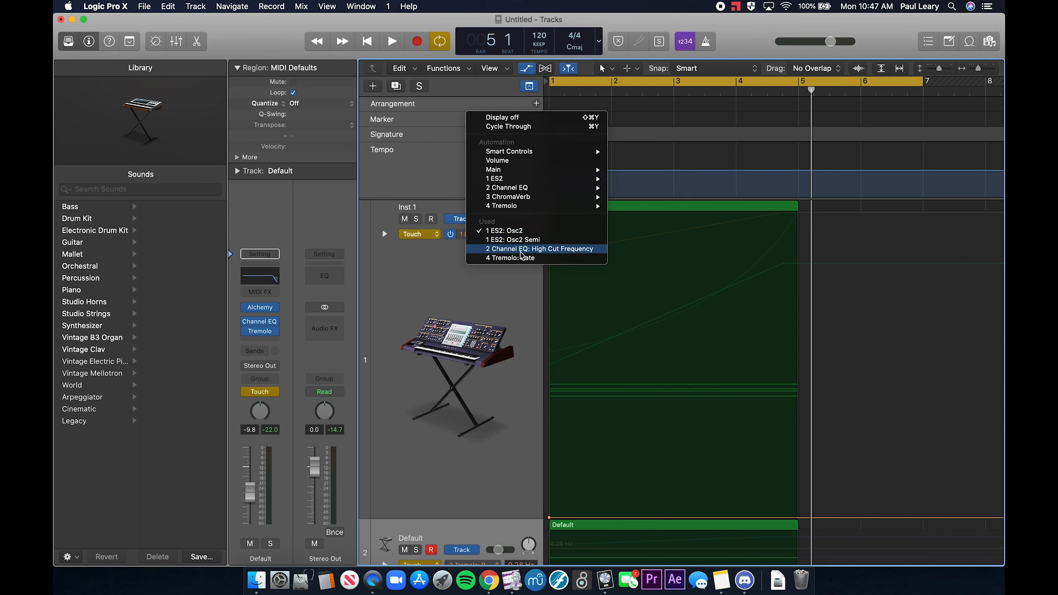
left_click(502, 258)
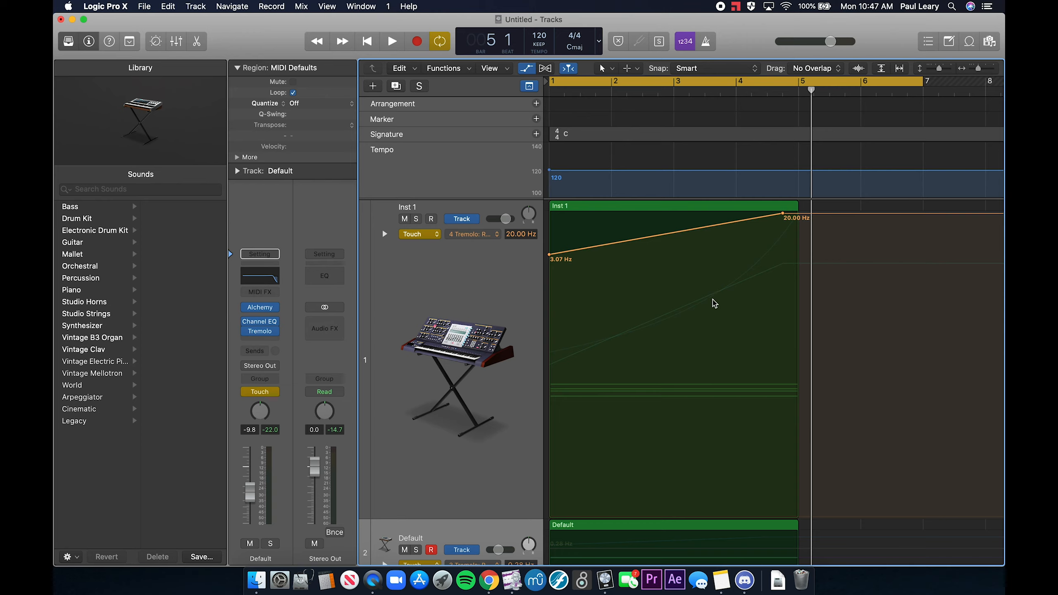
- Try to copy Inst 1's Tremolo Rate automation to the Default track using the Automation Select Tool
key("t")
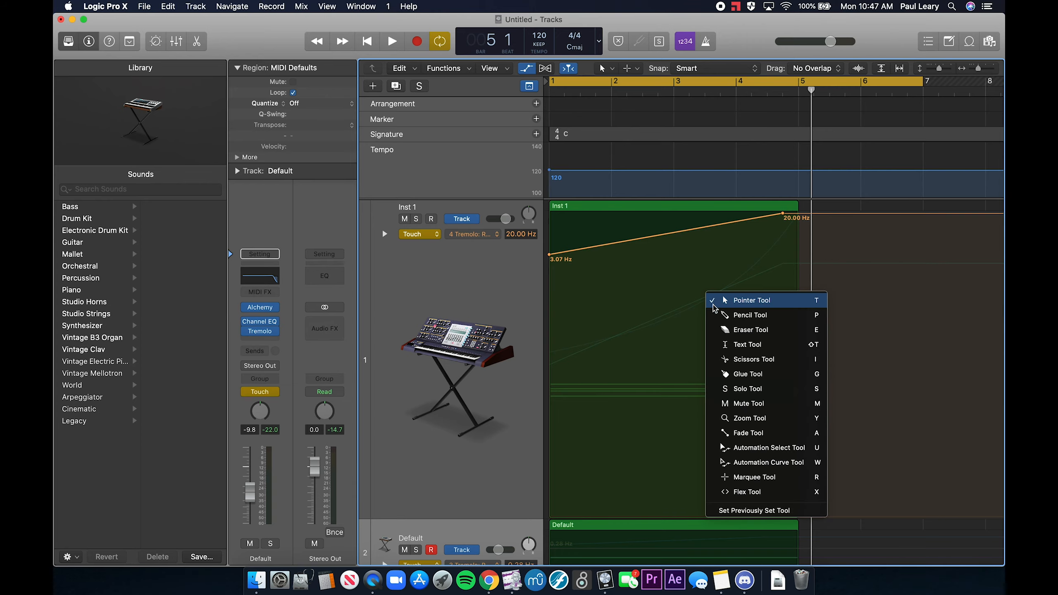
left_click(740, 451)
left_click_drag(792, 351, 545, 206)
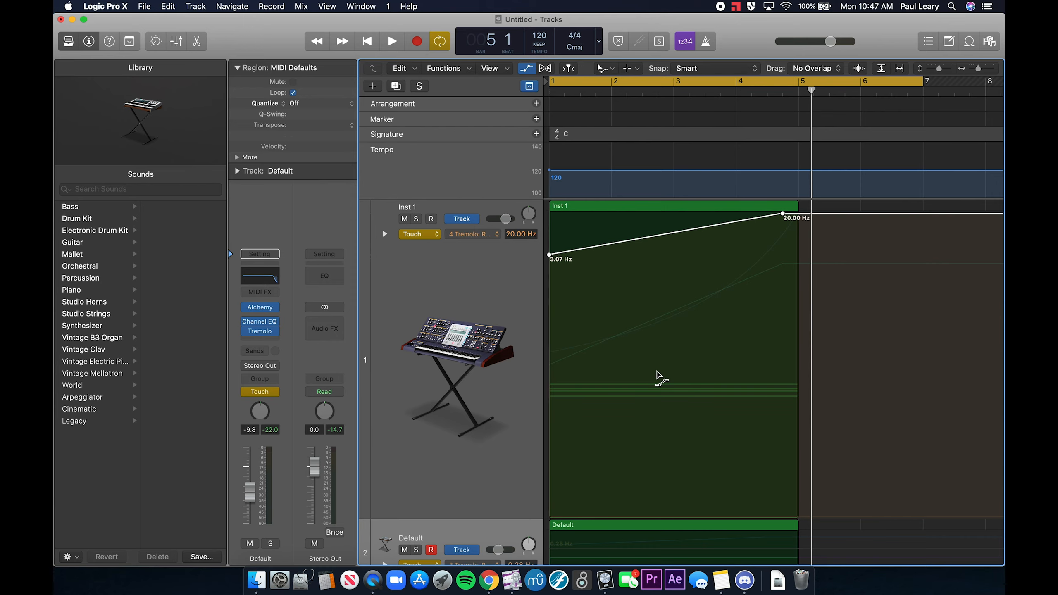
scroll(658, 378, "down", 2)
left_click(494, 498)
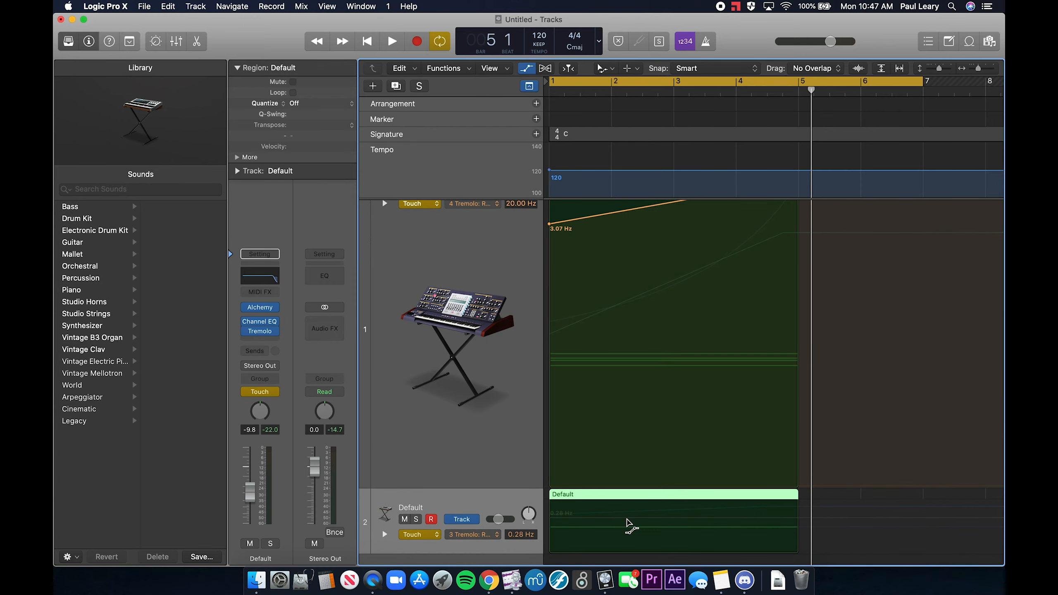
key("super+v")
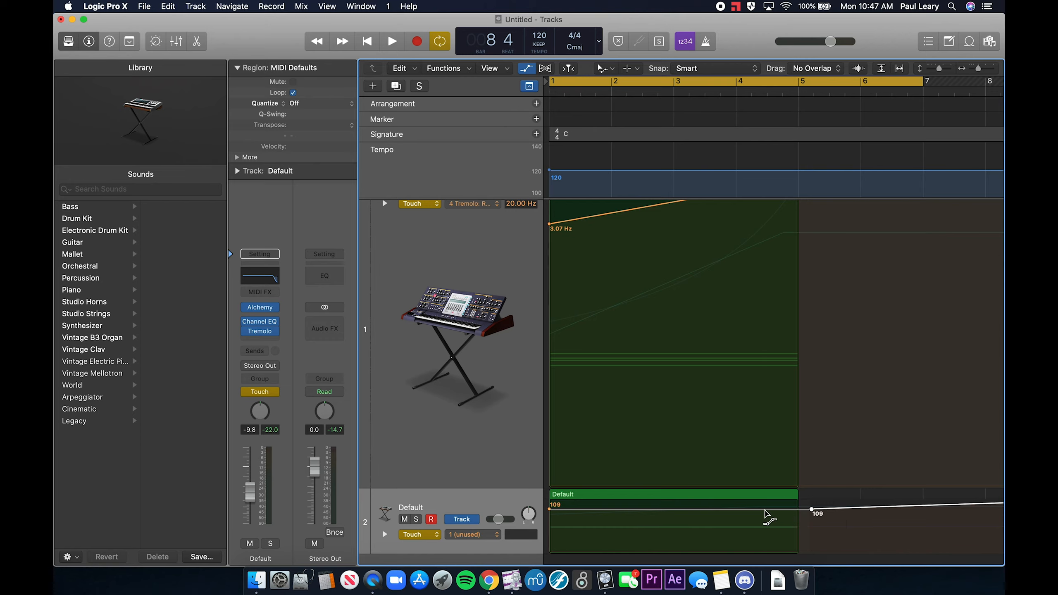
key("t")
left_click(815, 509)
- Reduce the Inst 1 track's height and enlarge the Default track so both automation lanes fit in view
scroll(746, 360, "up", 1)
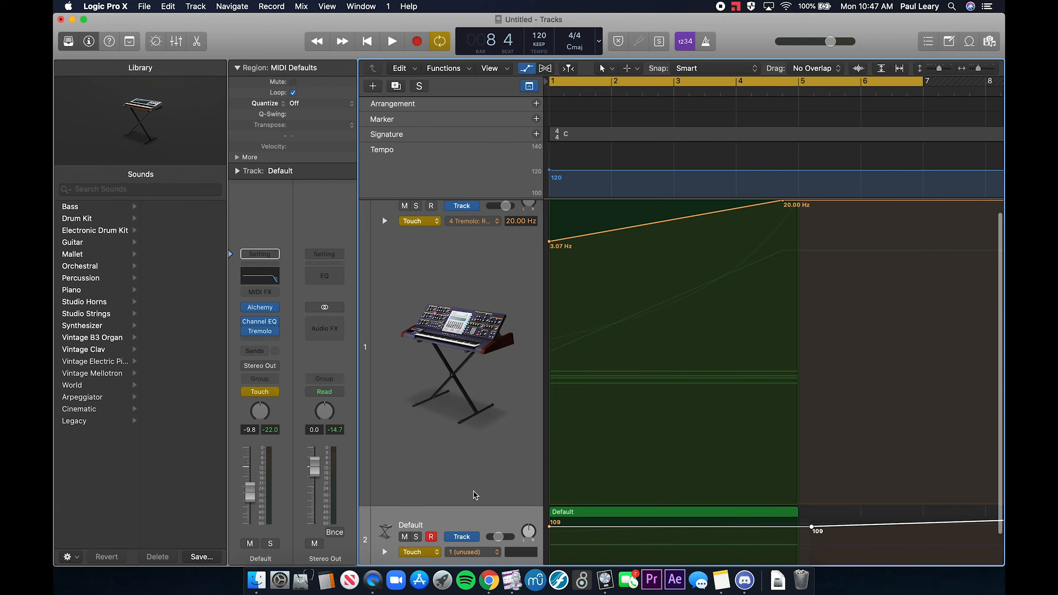
left_click_drag(476, 505, 493, 348)
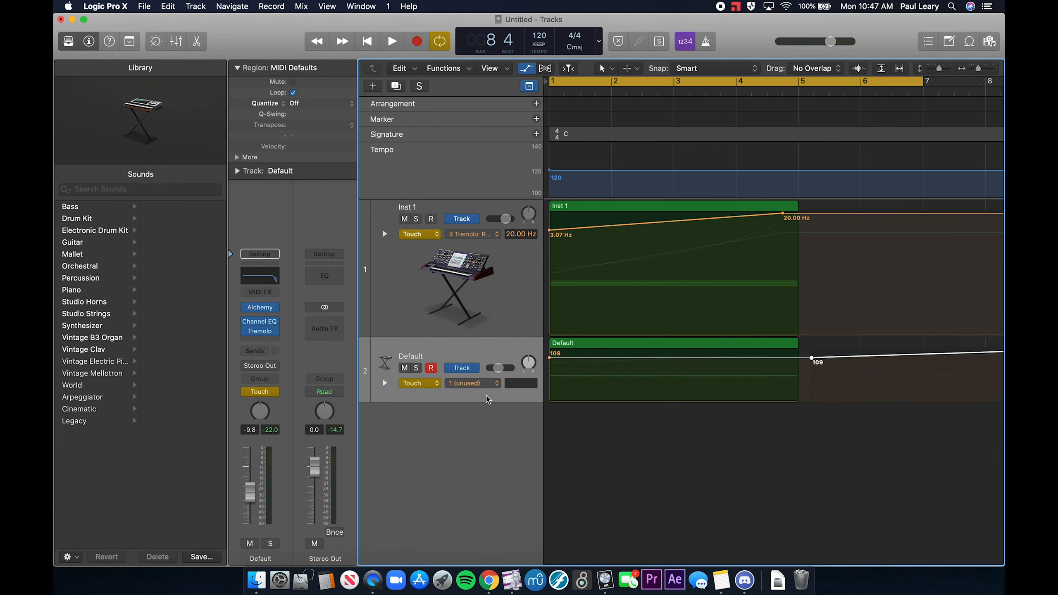
left_click_drag(487, 400, 488, 515)
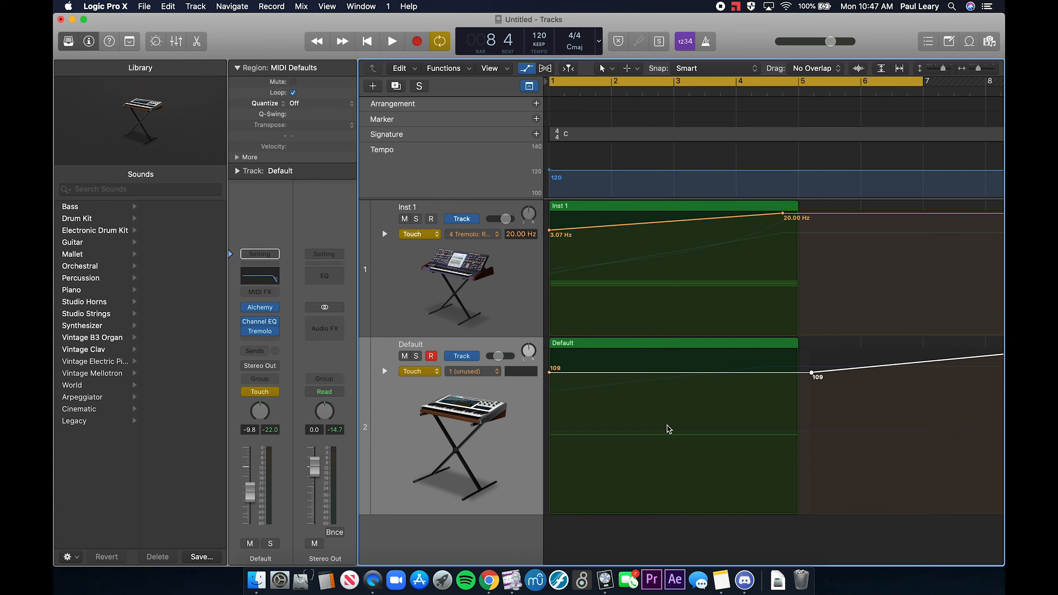
- Make the Tremolo rate the Default track's displayed parameter and try again to paste the copied automation there
left_click(477, 370)
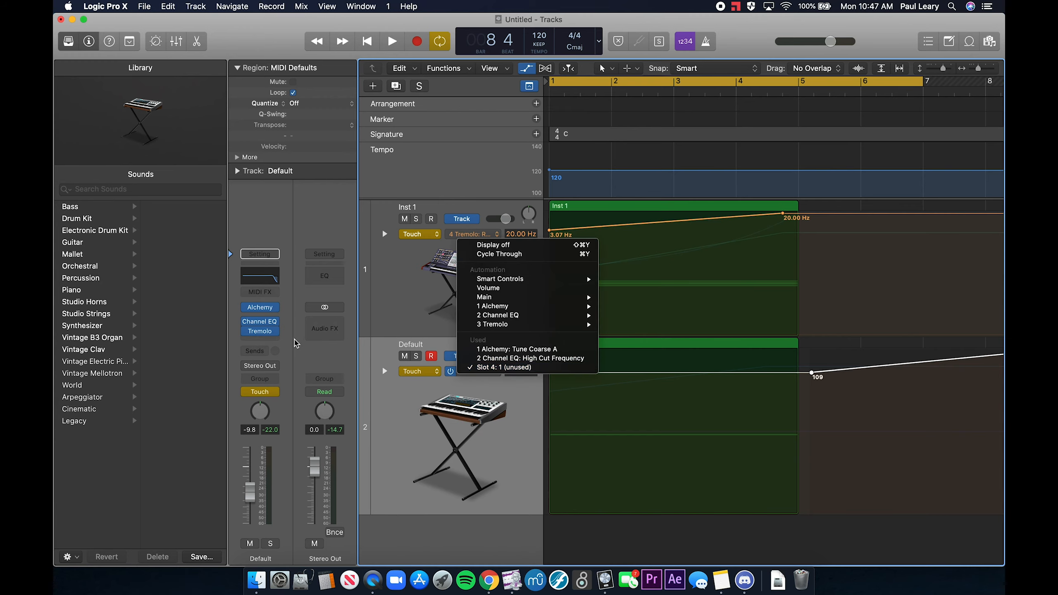
left_click(294, 340)
left_click(424, 371)
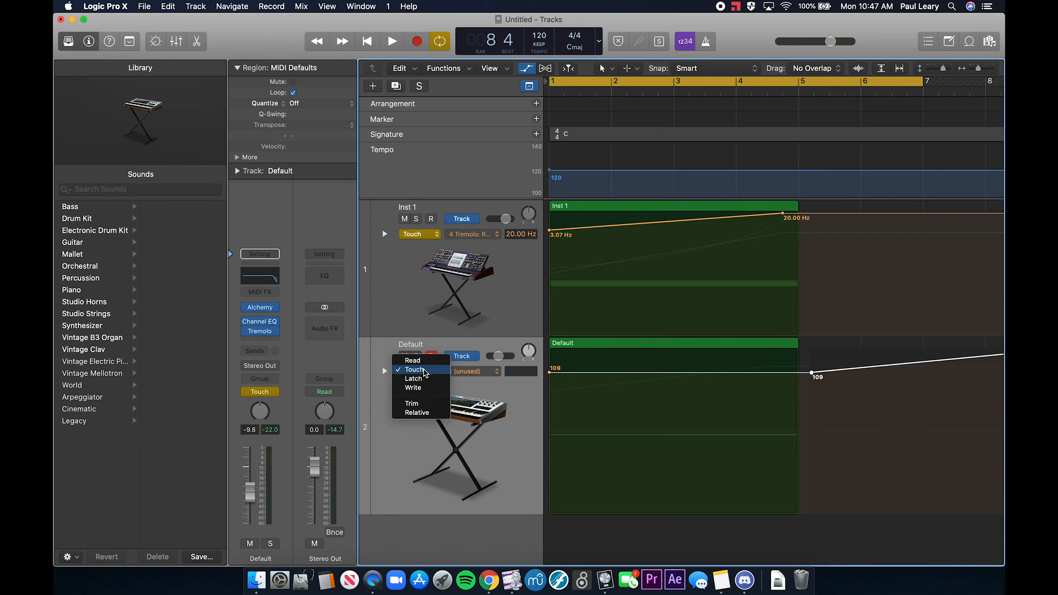
key("Escape")
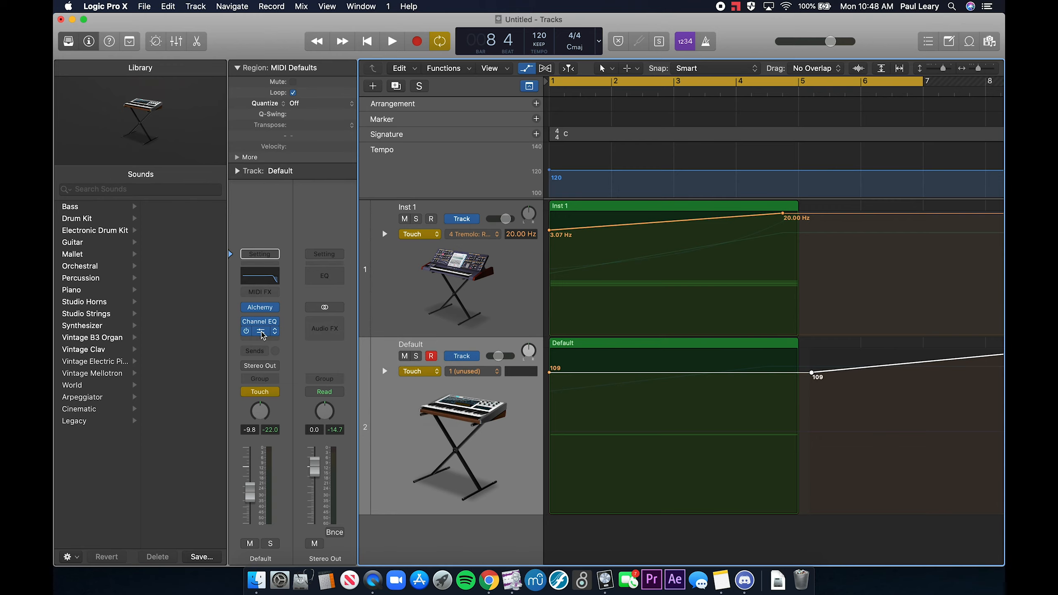
left_click(260, 332)
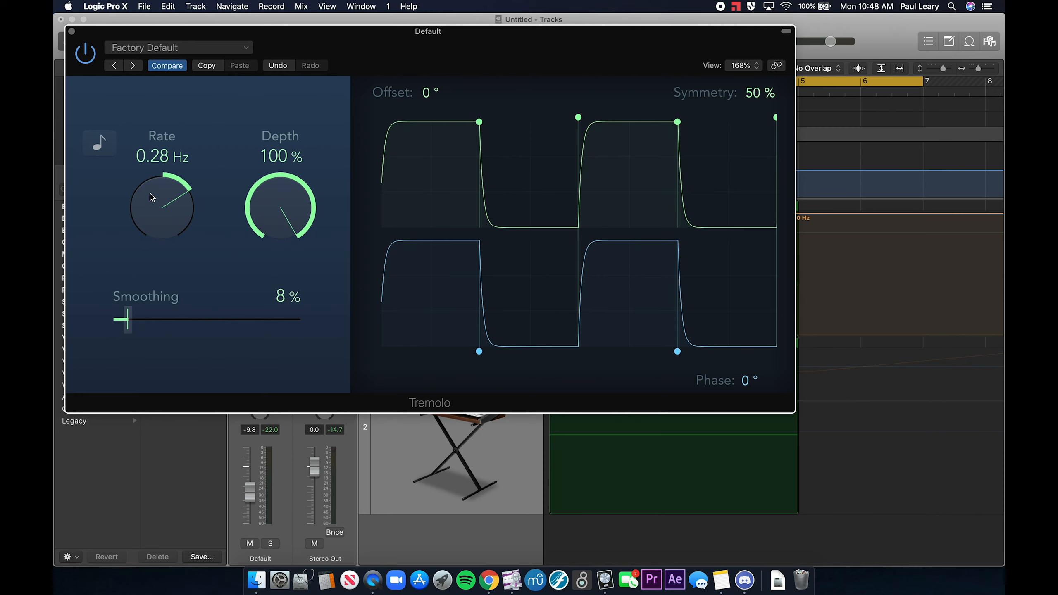
left_click(71, 32)
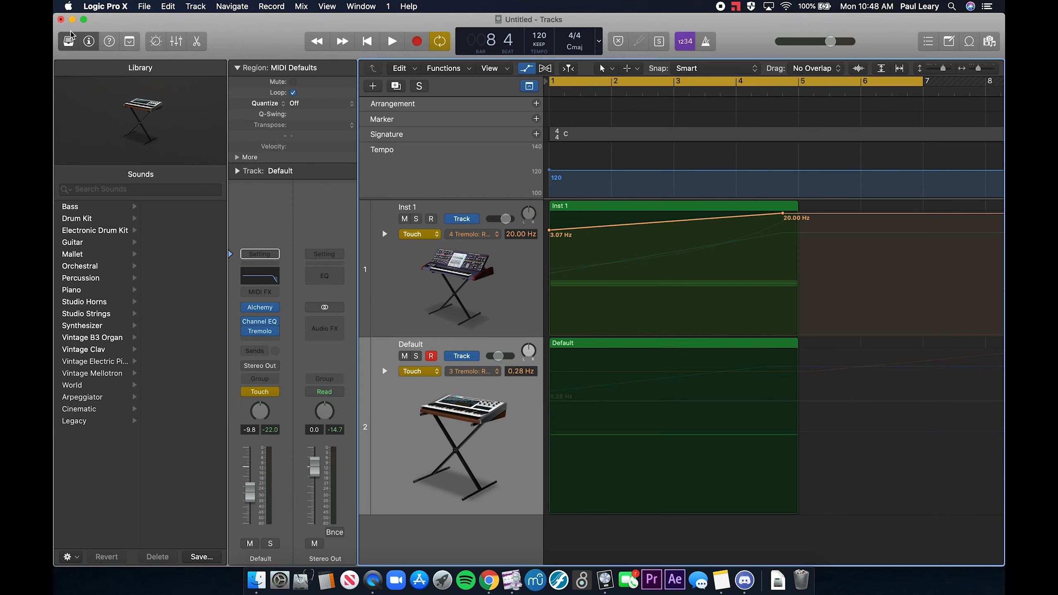
left_click(625, 345)
key("super+v")
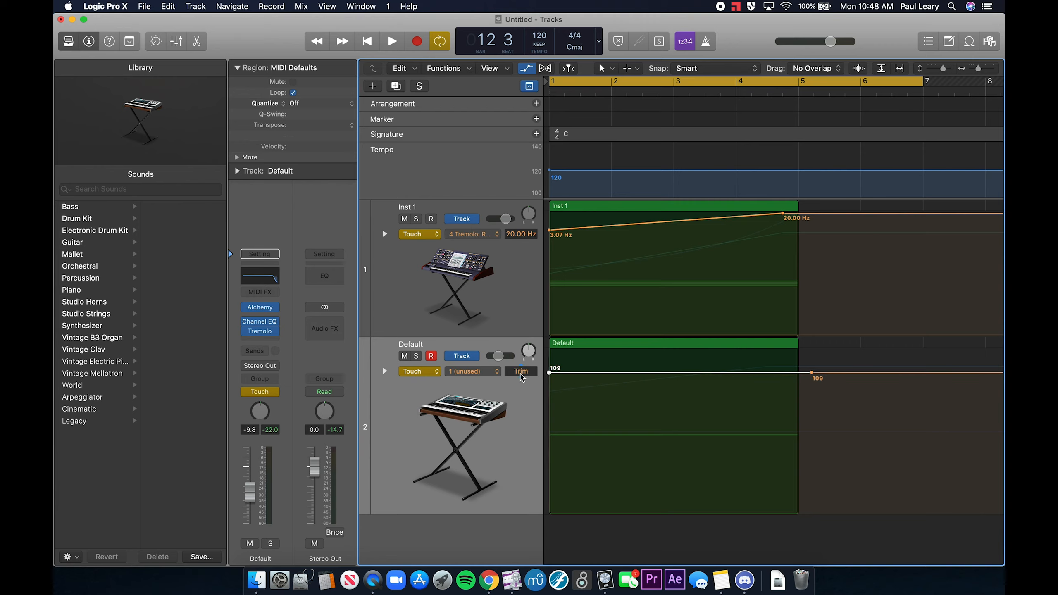
- Draw a Tremolo Rate automation ramp on the Default track from 3.07 Hz at bar 1 to 20 Hz late in bar 4
left_click(476, 372)
left_click(477, 372)
left_click(260, 334)
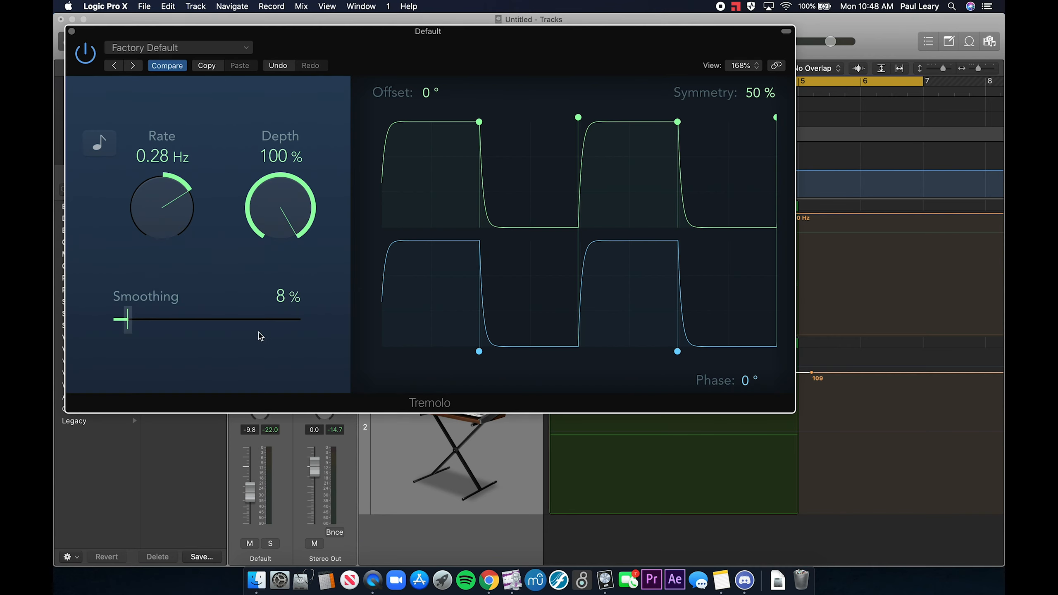
left_click(72, 32)
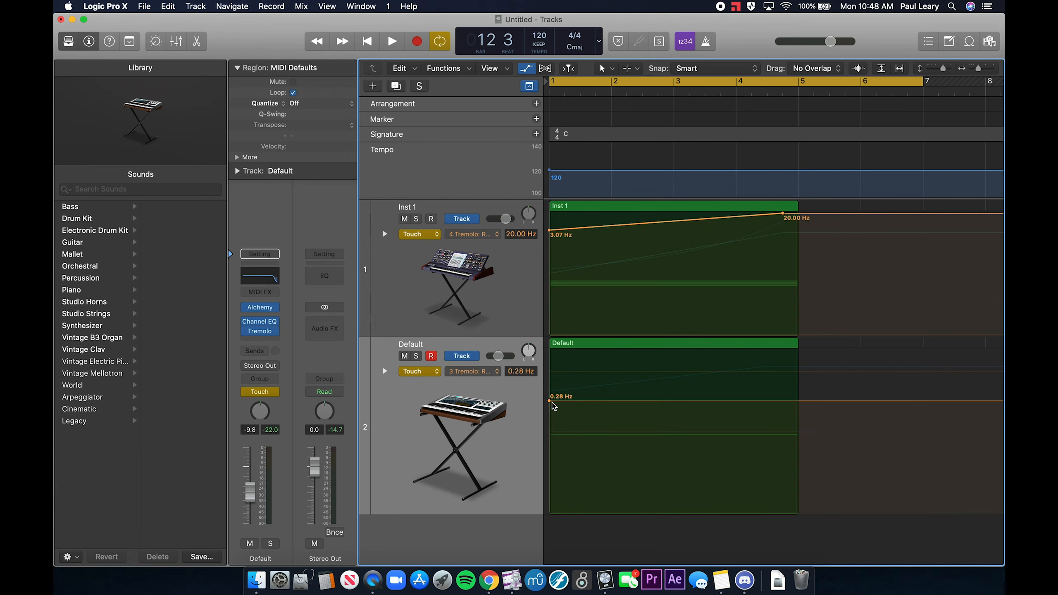
left_click_drag(549, 400, 549, 373)
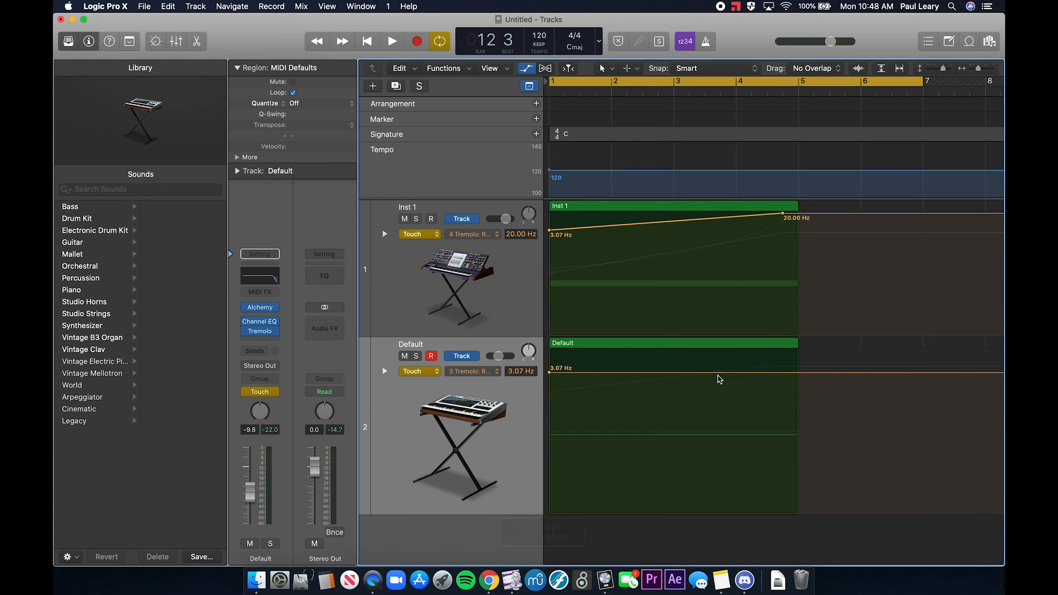
left_click(795, 373)
left_click_drag(795, 373, 782, 351)
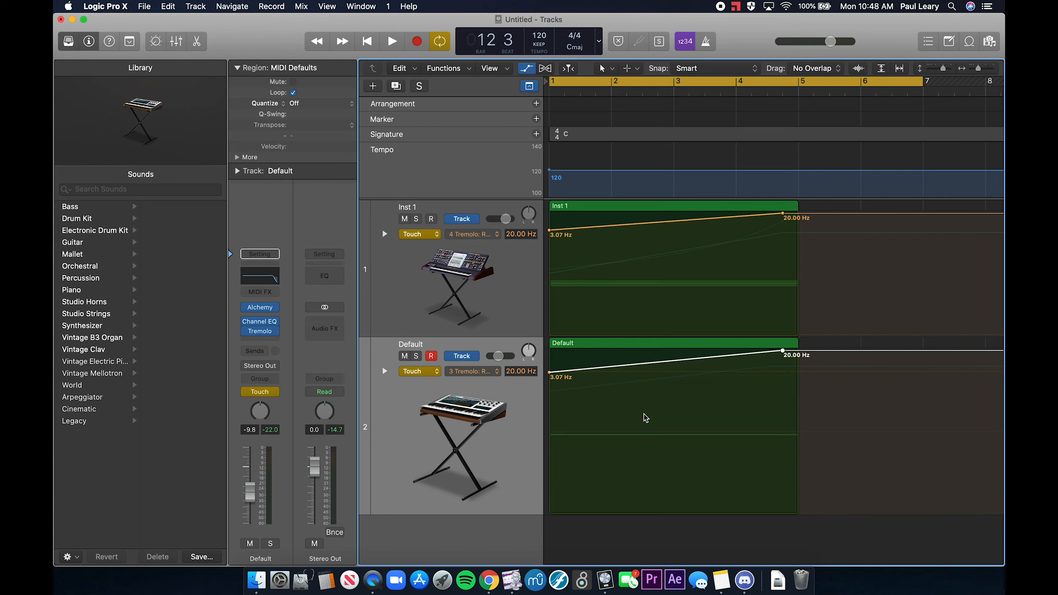
- Insert a stereo ChromaVerb on the Default track after the Tremolo, keeping its default settings, and audition the riser
left_click(260, 340)
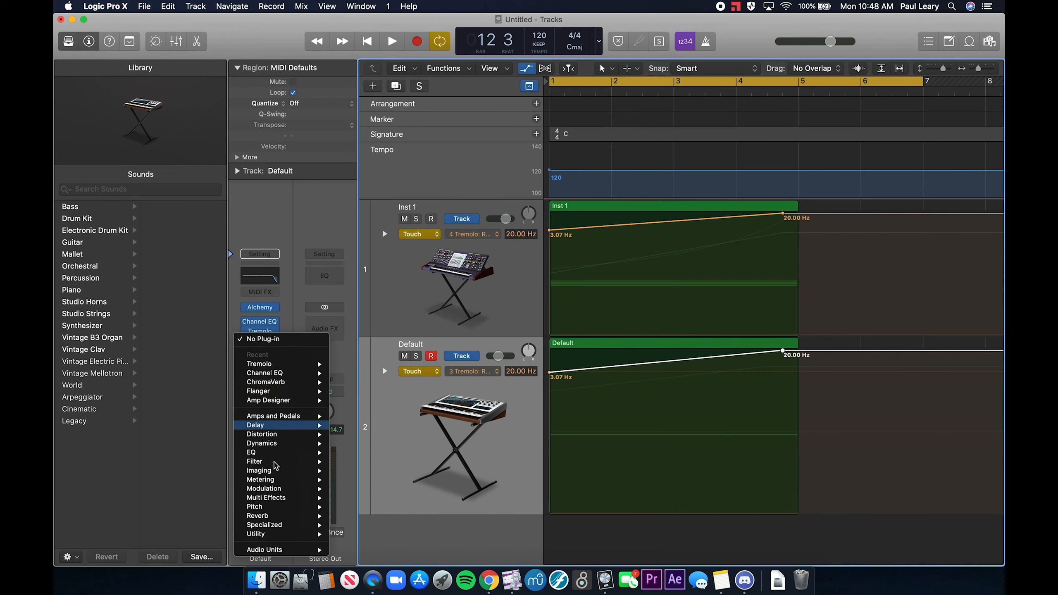
mouse_move(279, 490)
mouse_move(289, 517)
mouse_move(356, 517)
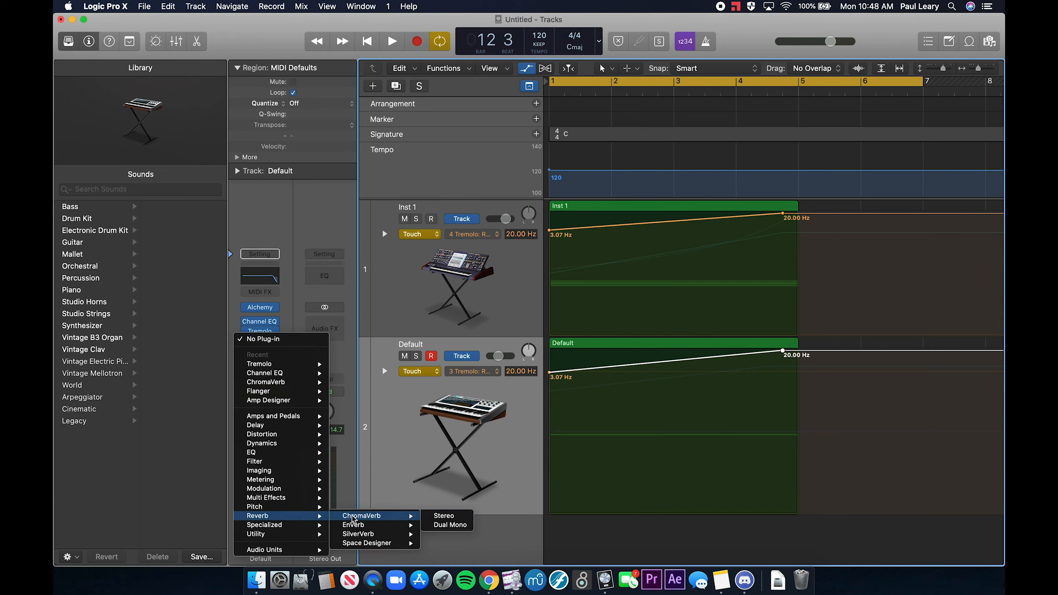
left_click(452, 518)
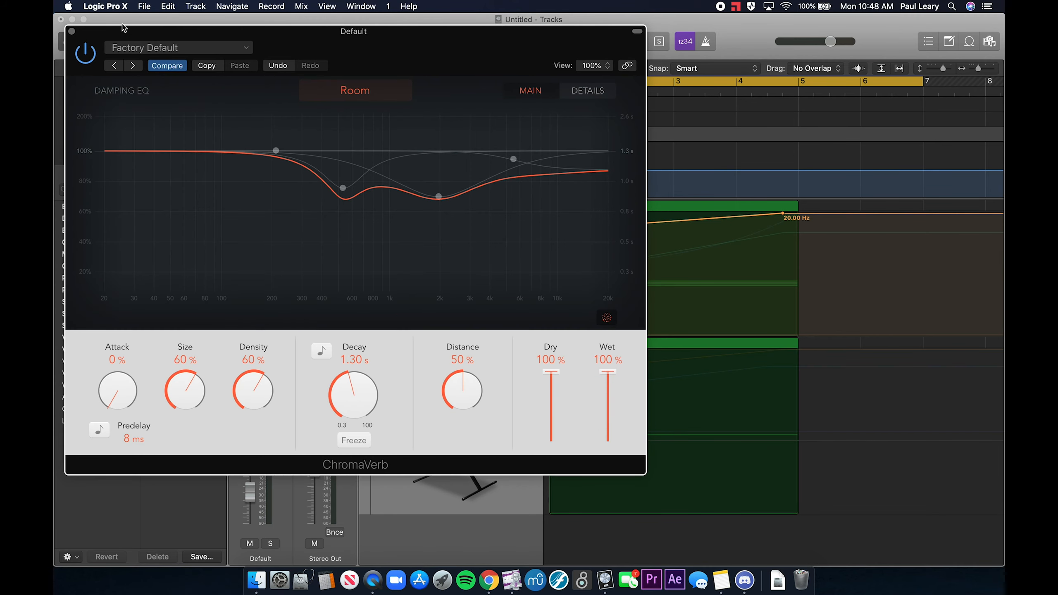
left_click(71, 31)
key("space")
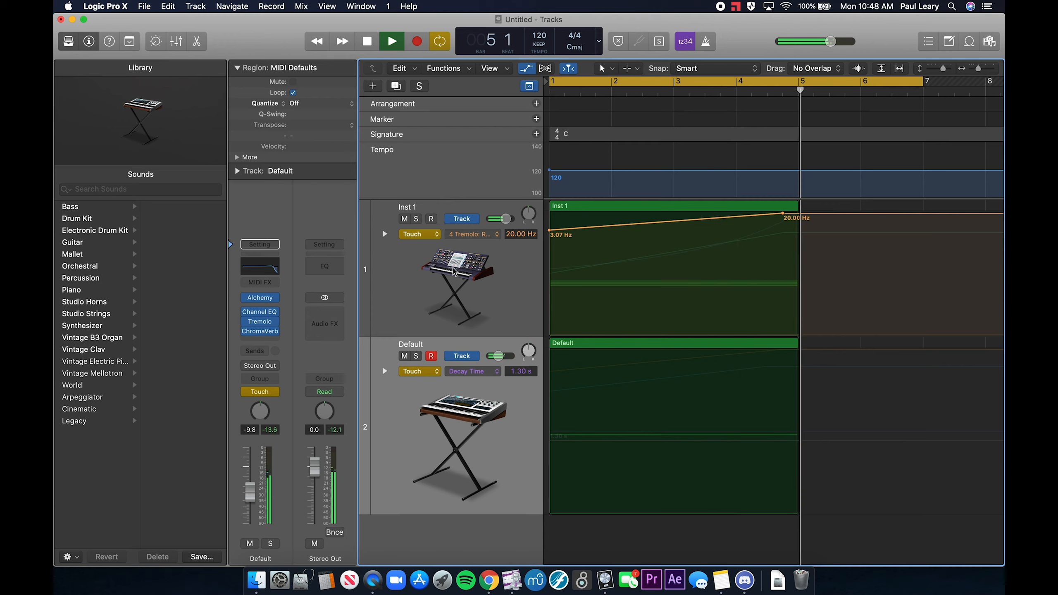
key("space")
- Lower the starting point of the Default track's High Cut Frequency automation to 910 Hz and audition it
left_click(521, 411)
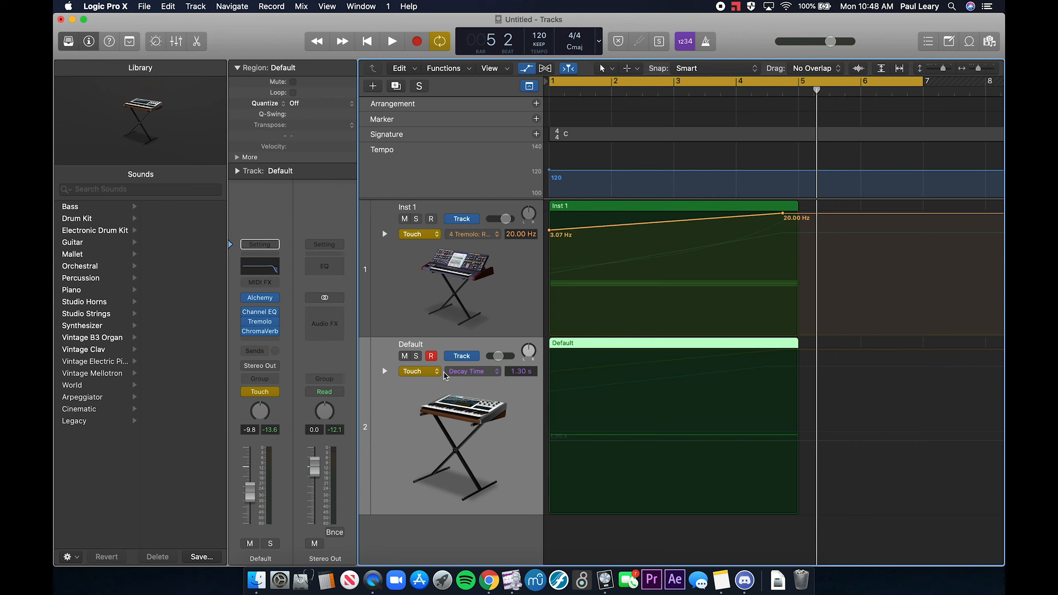
left_click(473, 371)
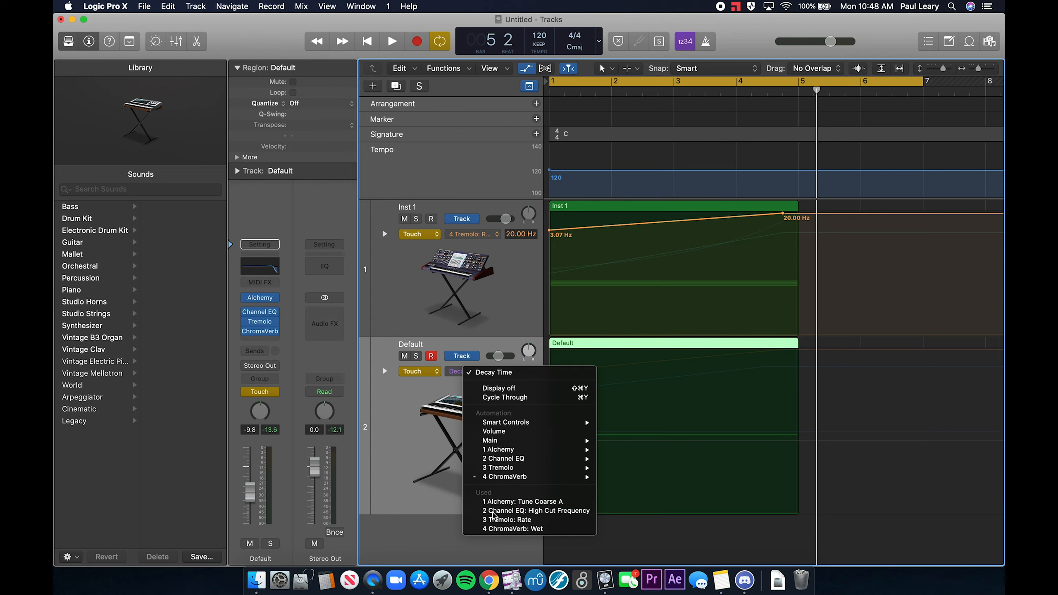
left_click(493, 511)
left_click_drag(551, 393, 551, 423)
key("space")
key("space")
key("space")
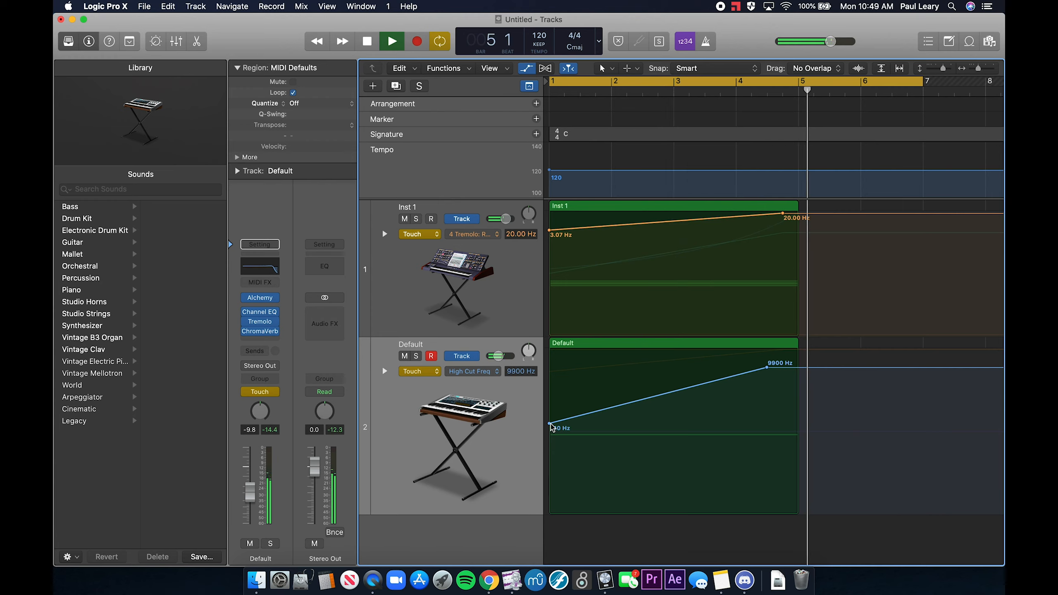
key("space")
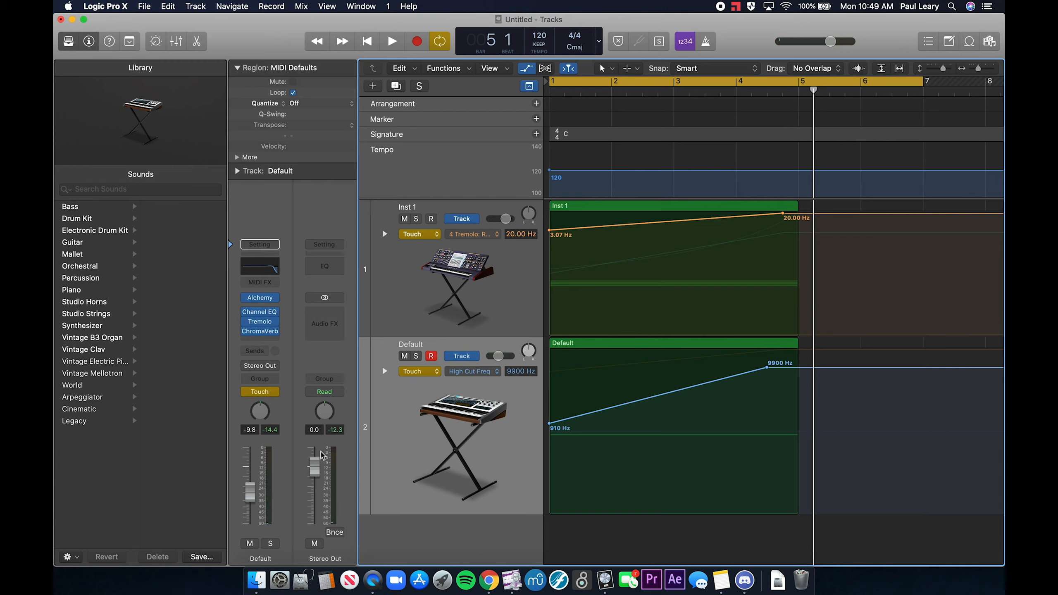
- Insert a stereo Bitcrusher on the Default track after the ChromaVerb and set its resolution to 16 bit
left_click(270, 341)
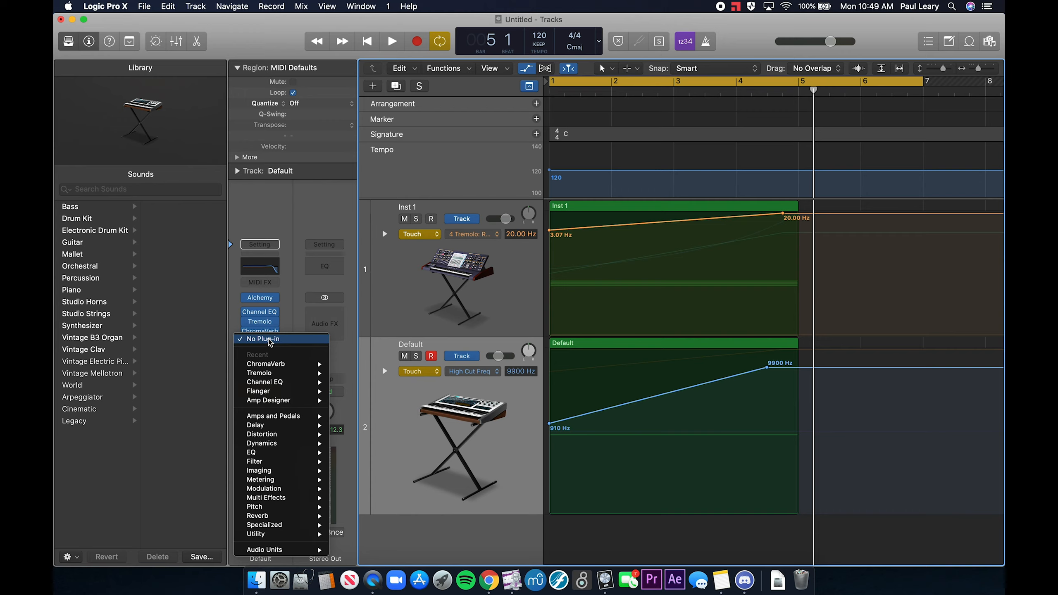
mouse_move(279, 434)
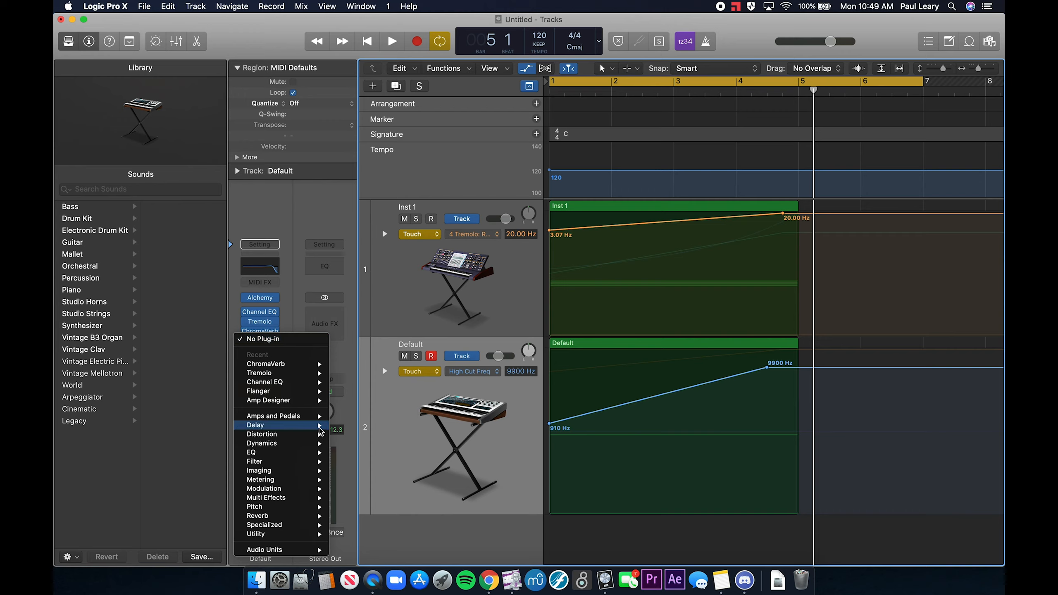
mouse_move(350, 440)
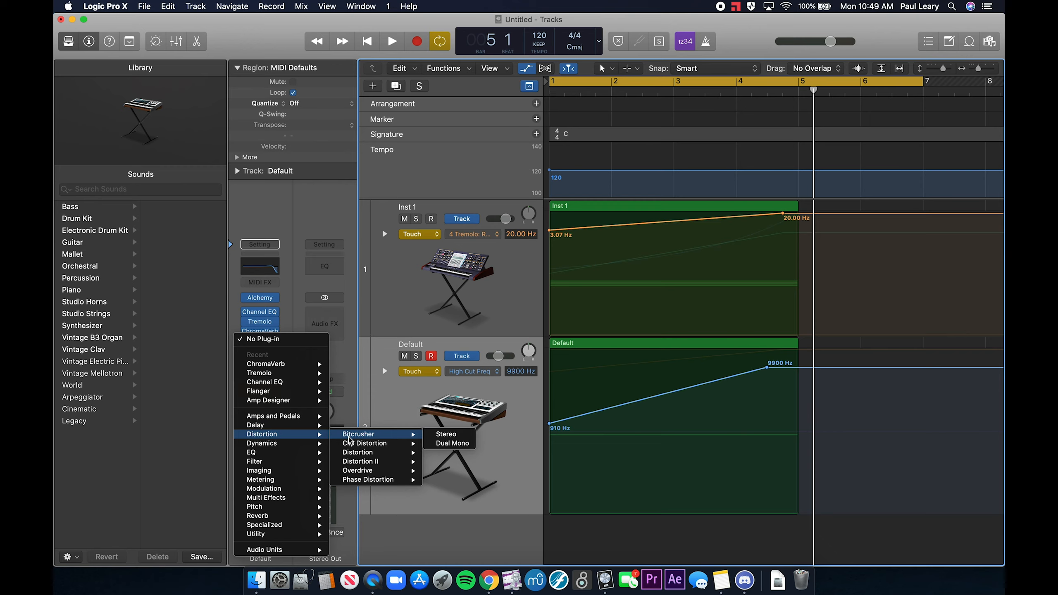
left_click(448, 435)
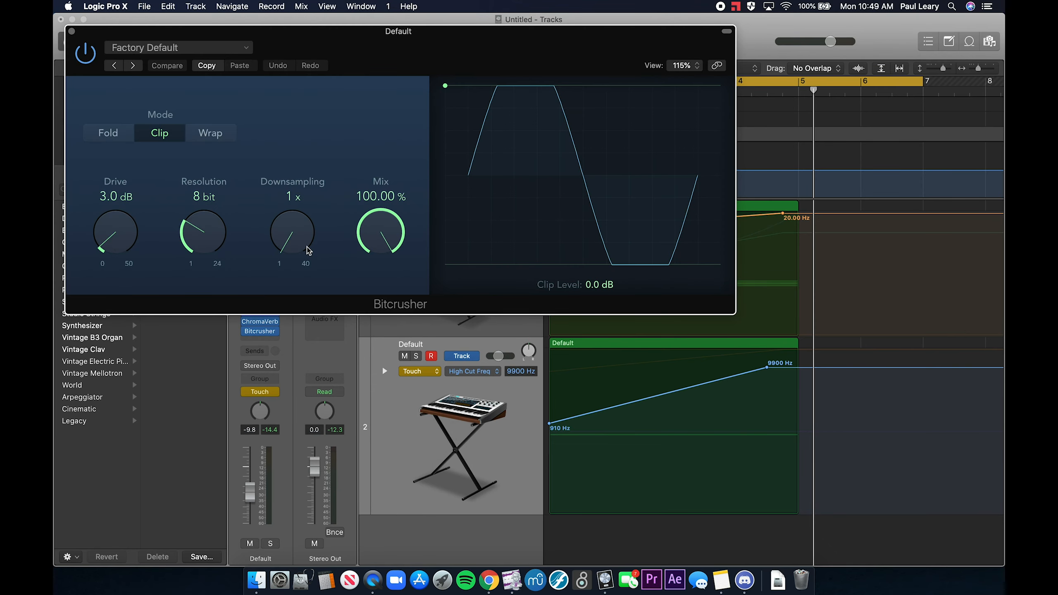
left_click_drag(205, 235, 210, 171)
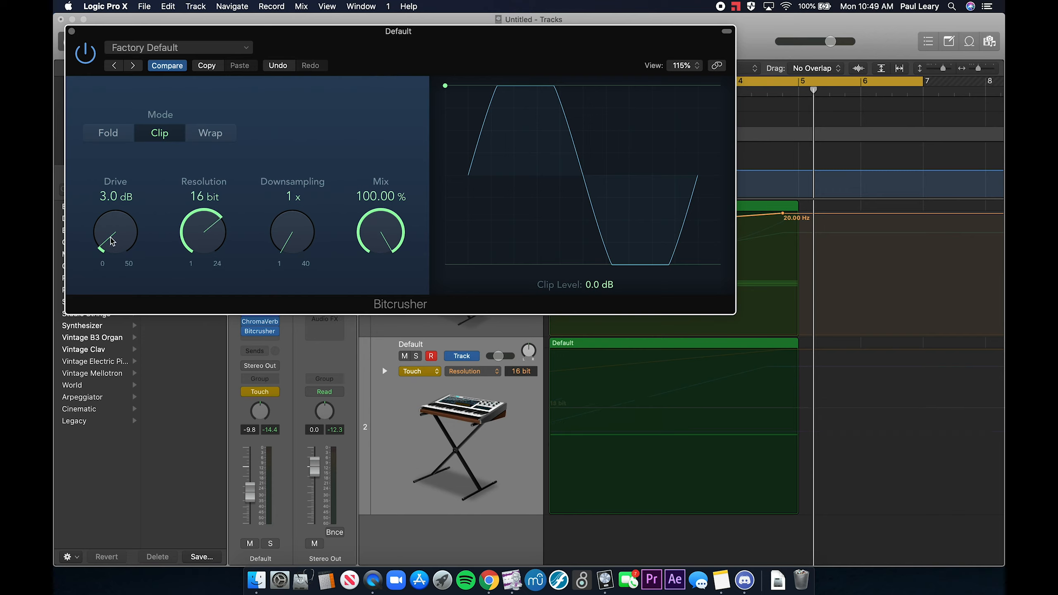
- Draw a Bitcrusher Drive automation ramp on the Default track from 0.0 dB at bar 1 to 12.0 dB midway through bar 4
left_click_drag(115, 241, 117, 254)
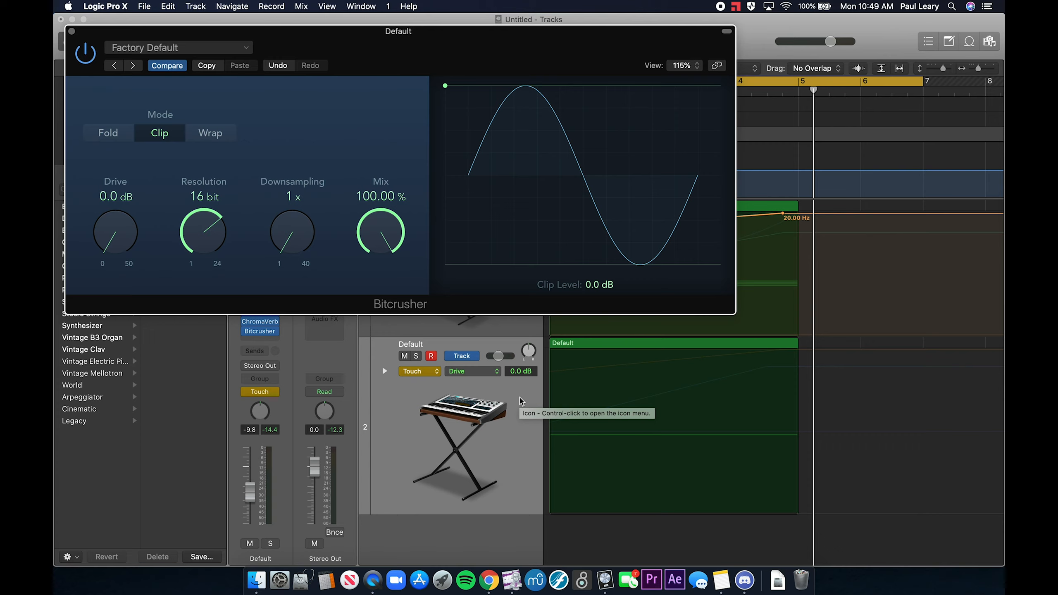
left_click(555, 439)
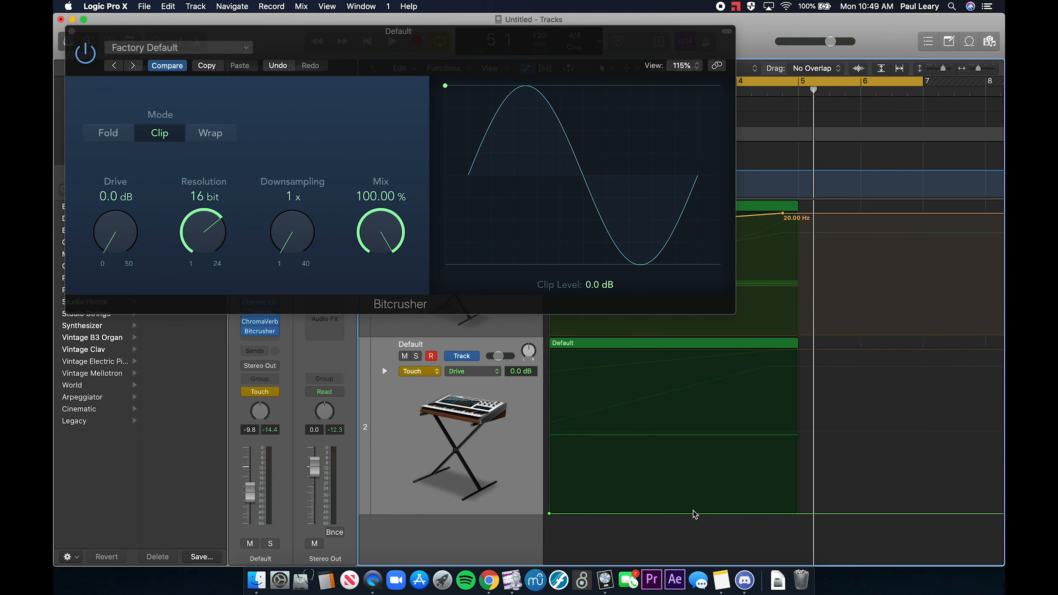
left_click(720, 513)
left_click_drag(721, 513, 767, 474)
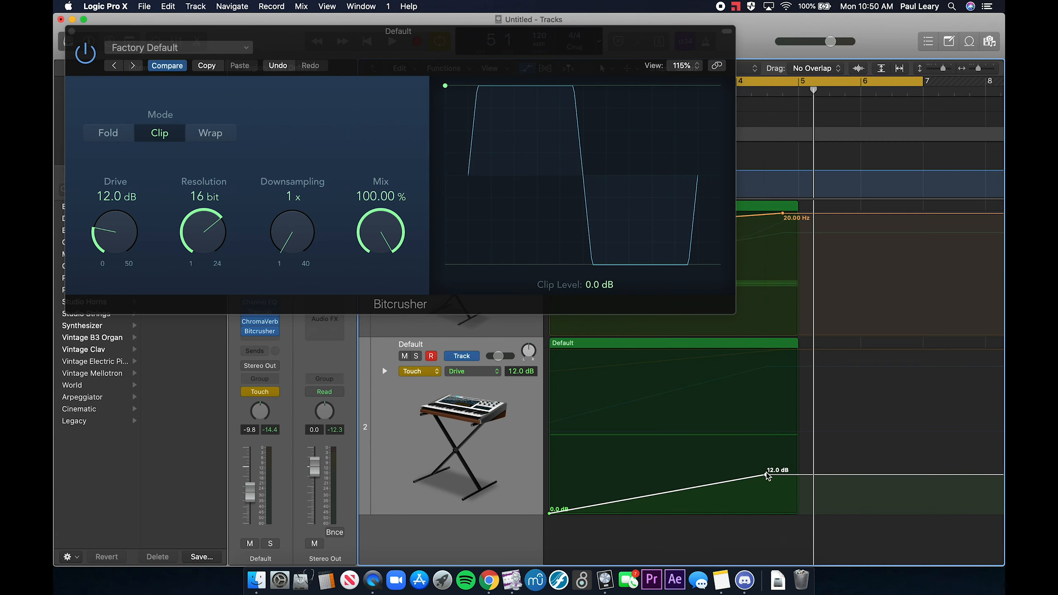
- Draw a falling Volume automation line on the Default track, ending at -15.9 dB midway through bar 4
left_click(471, 371)
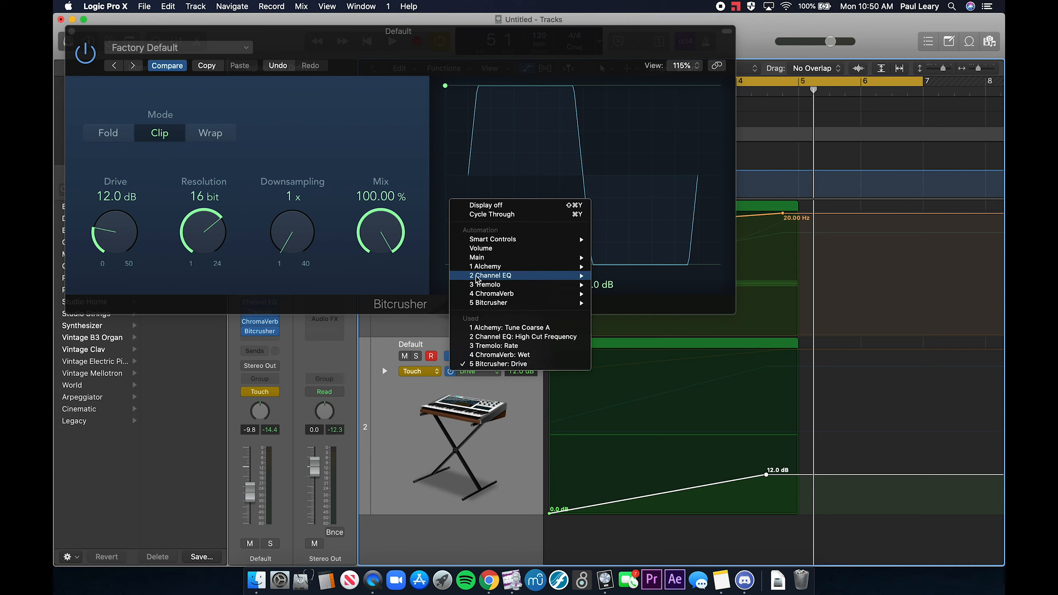
left_click(475, 249)
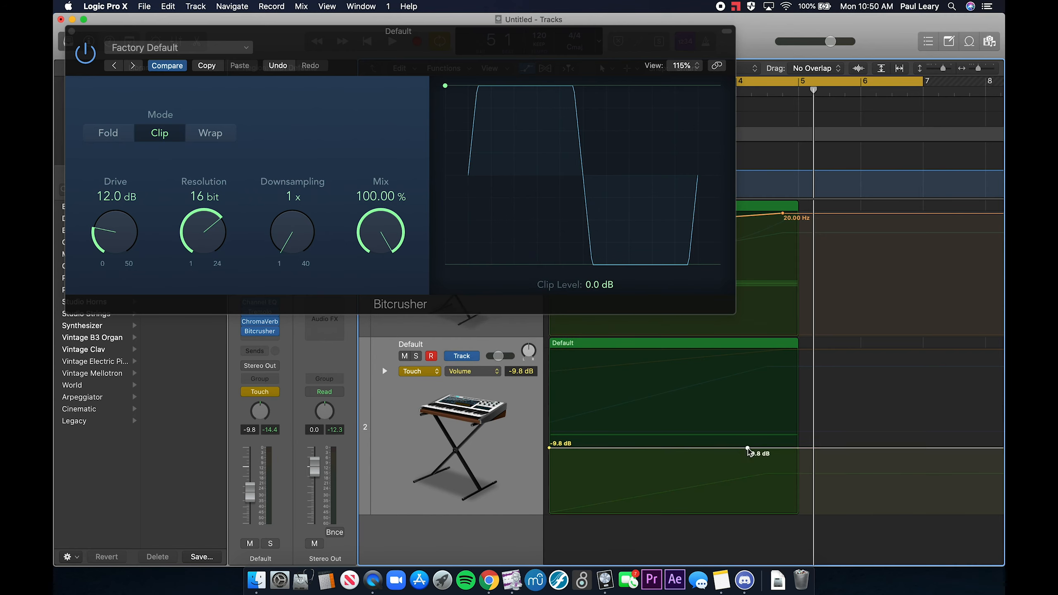
left_click_drag(748, 449, 764, 468)
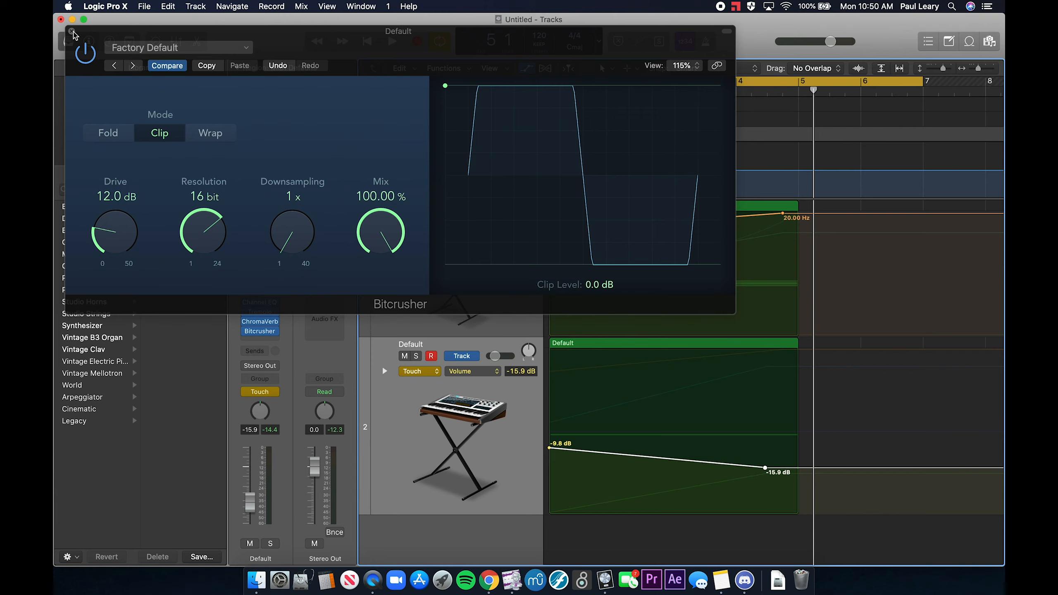
- Move the Bitcrusher ahead of the ChromaVerb on the Default track and audition the track soloed from bar 1
left_click(72, 31)
left_click_drag(260, 338, 263, 322)
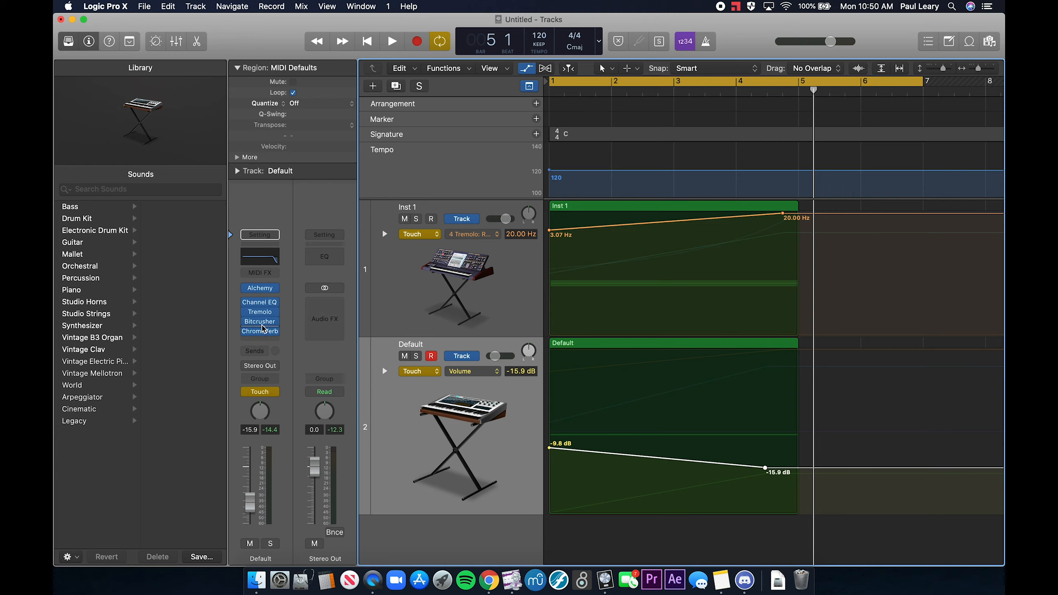
key("Return")
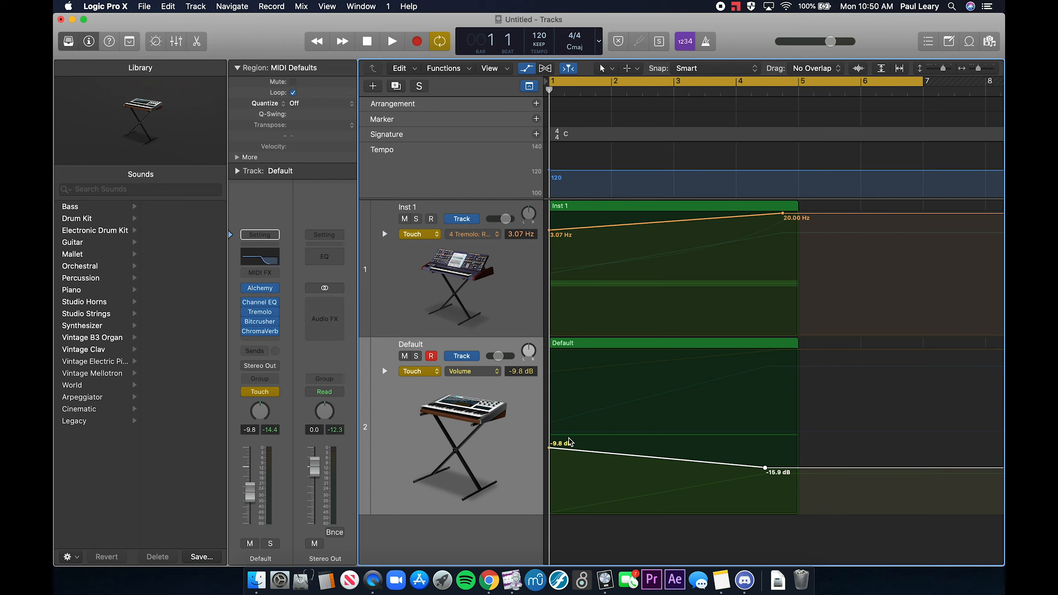
left_click(415, 356)
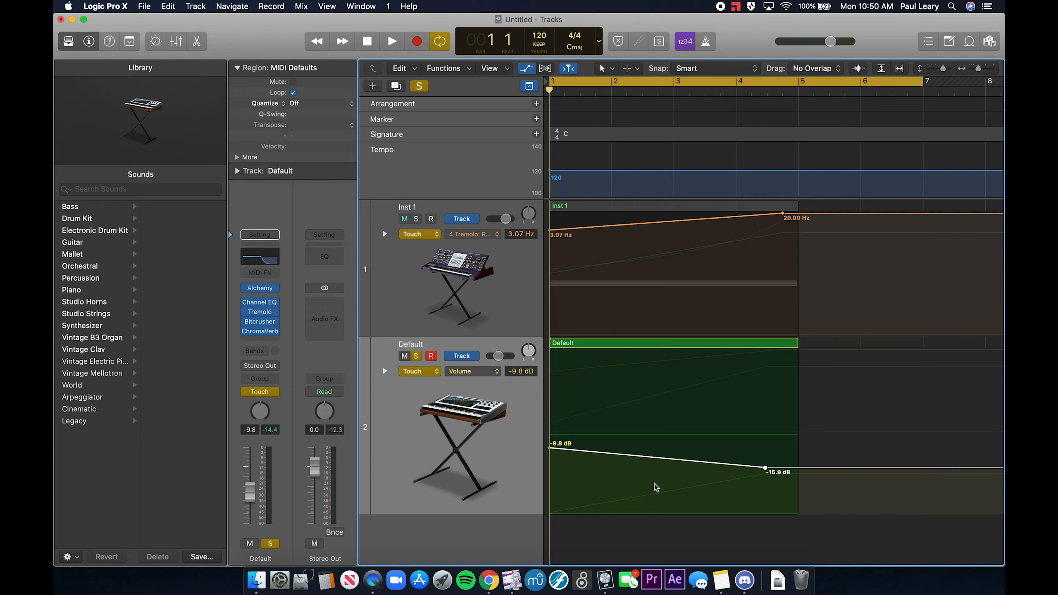
key("space")
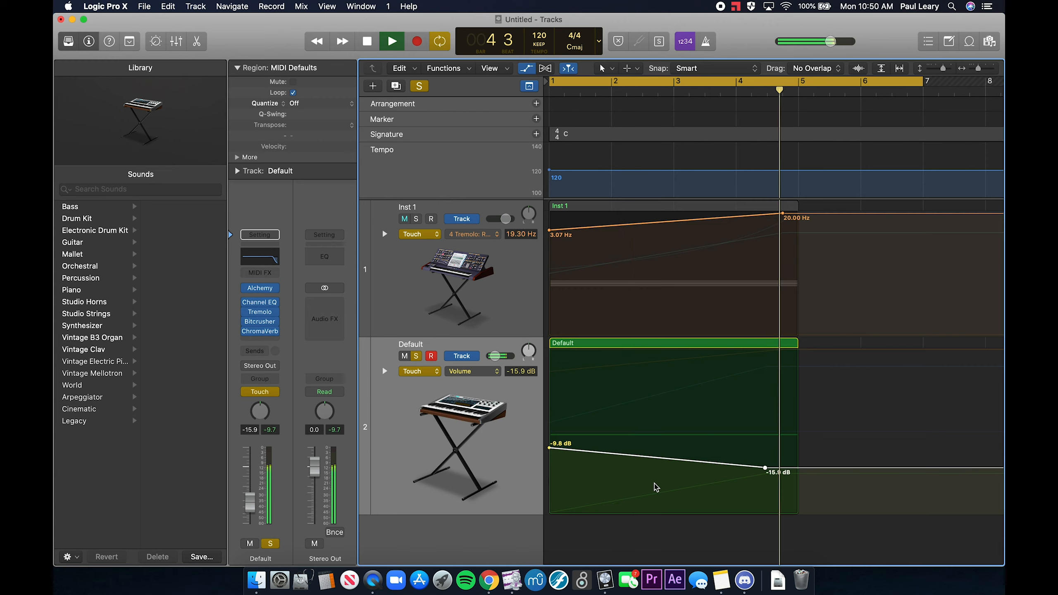
key("space")
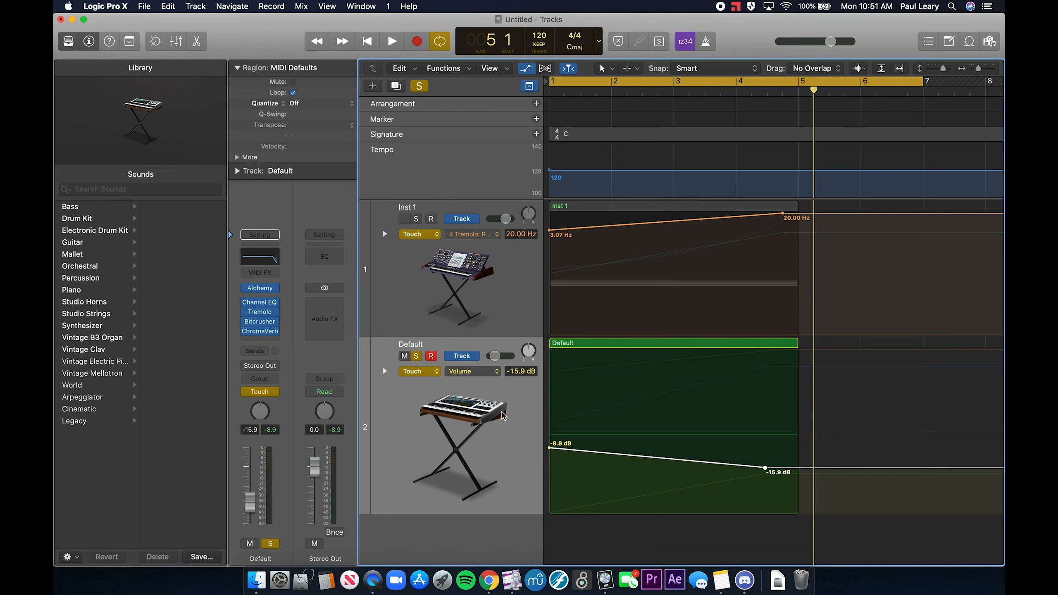
- Raise the end point of the Default track's Bitcrusher Drive automation to 20.0 dB
left_click(483, 374)
left_click(570, 403)
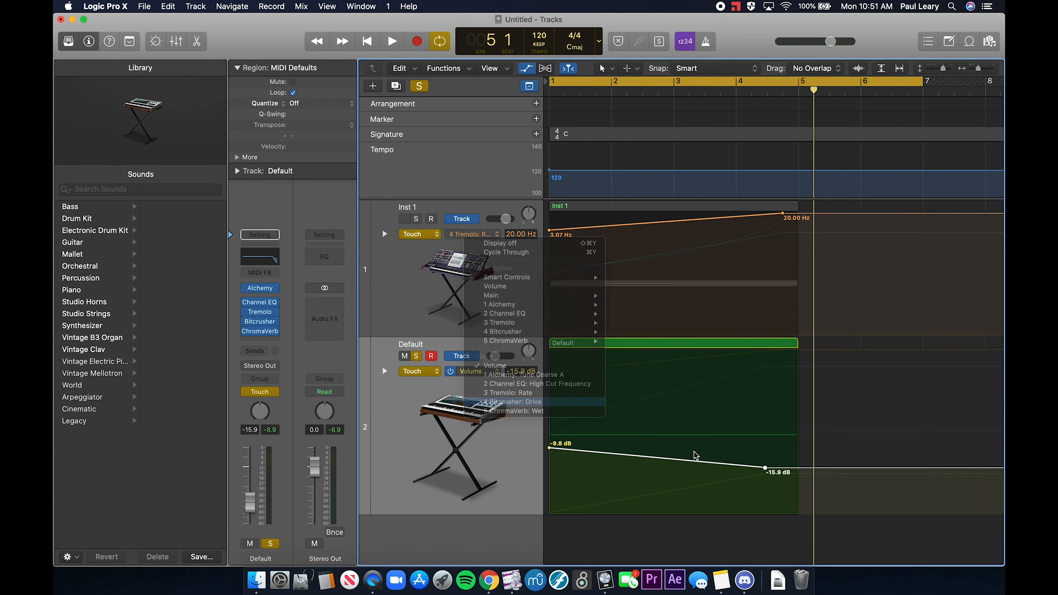
left_click_drag(768, 477, 766, 448)
- Lower the end point of the Default track's Volume automation to -20.2 dB
left_click(466, 371)
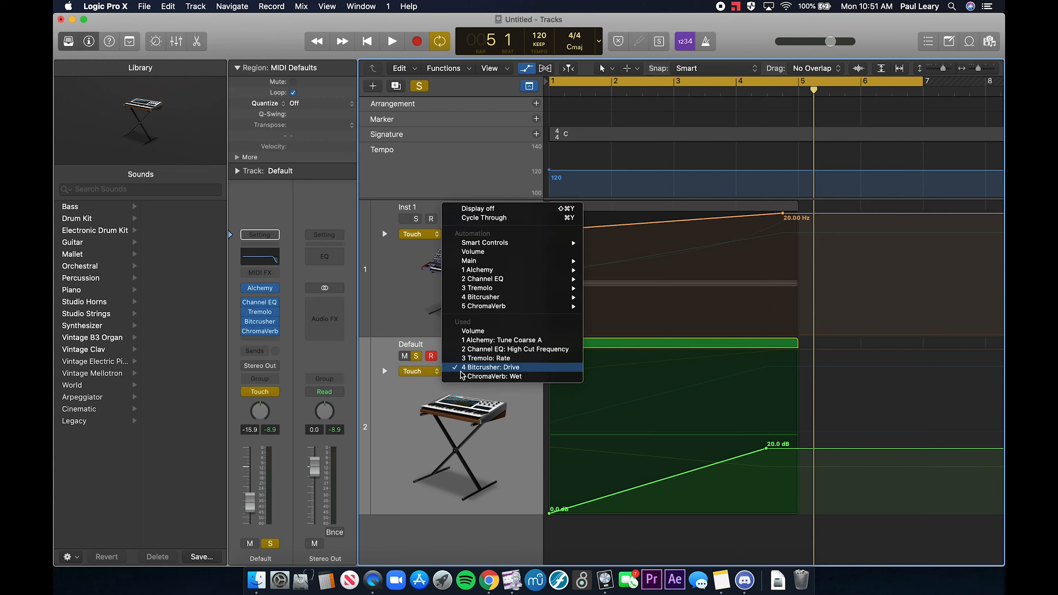
left_click(466, 332)
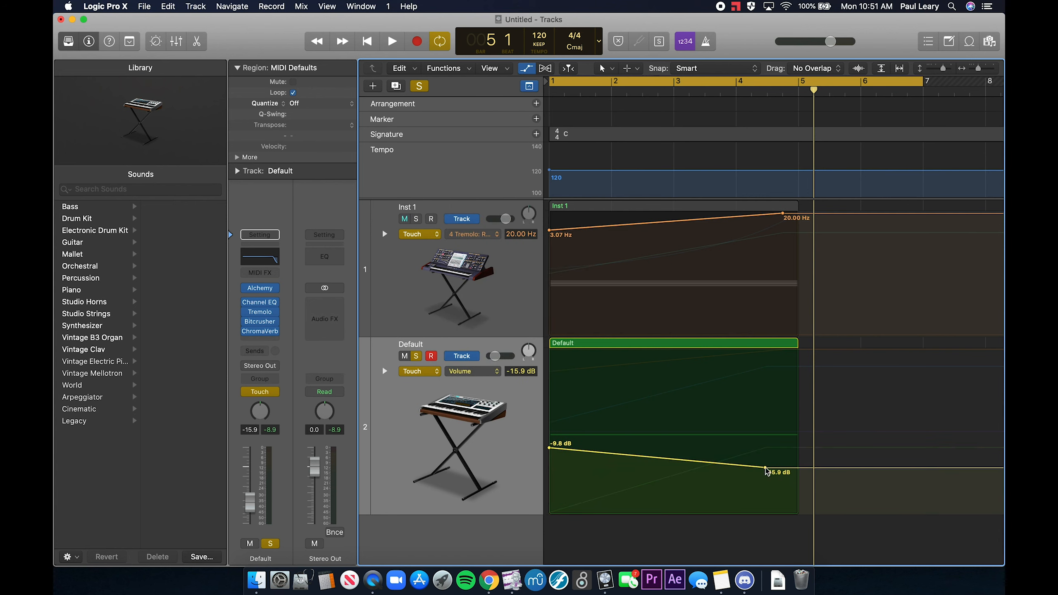
left_click_drag(766, 470, 765, 477)
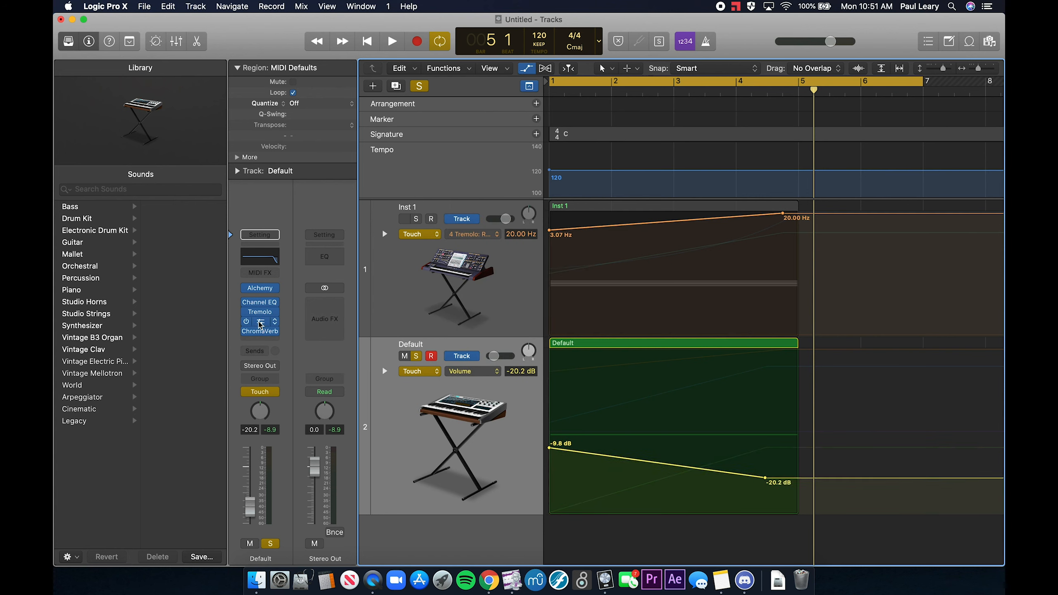
- Draw a Bitcrusher Downsampling automation ramp on the Default track from 1 x at bar 1 to 6 x midway through bar 4
left_click(468, 375)
mouse_move(499, 306)
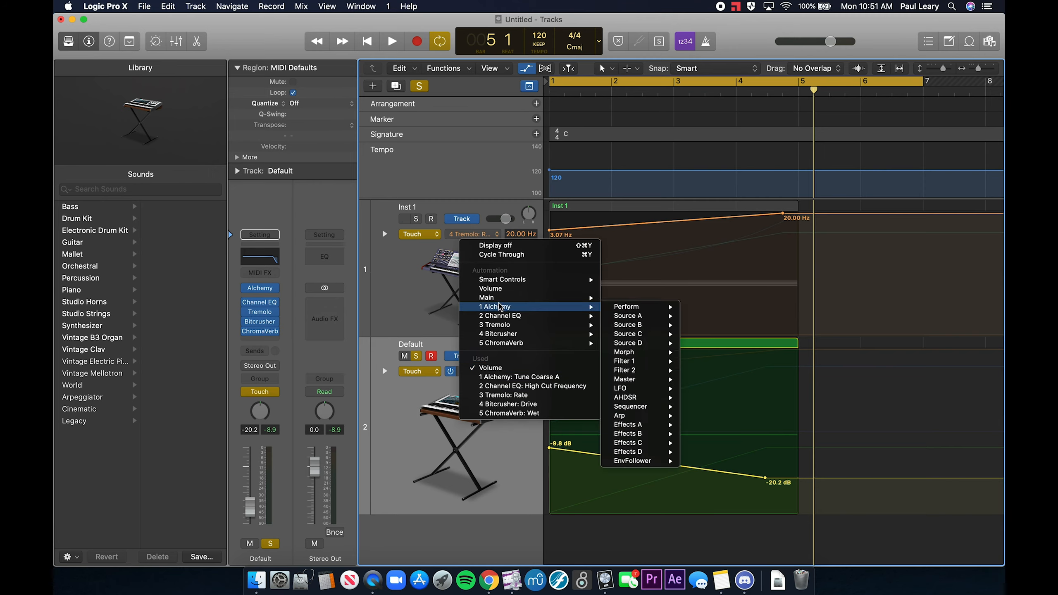
mouse_move(502, 335)
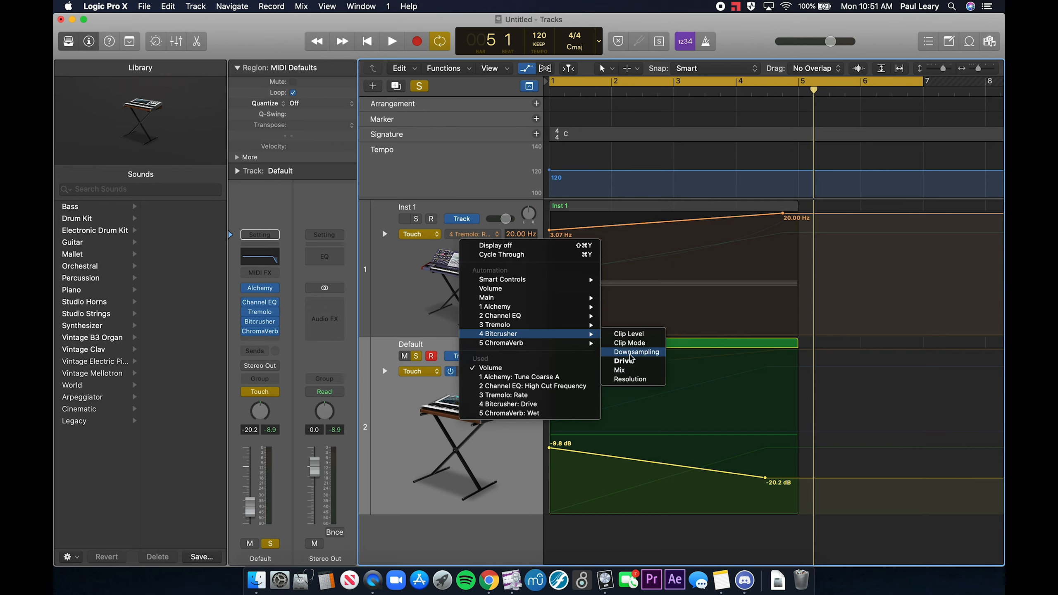
left_click(630, 353)
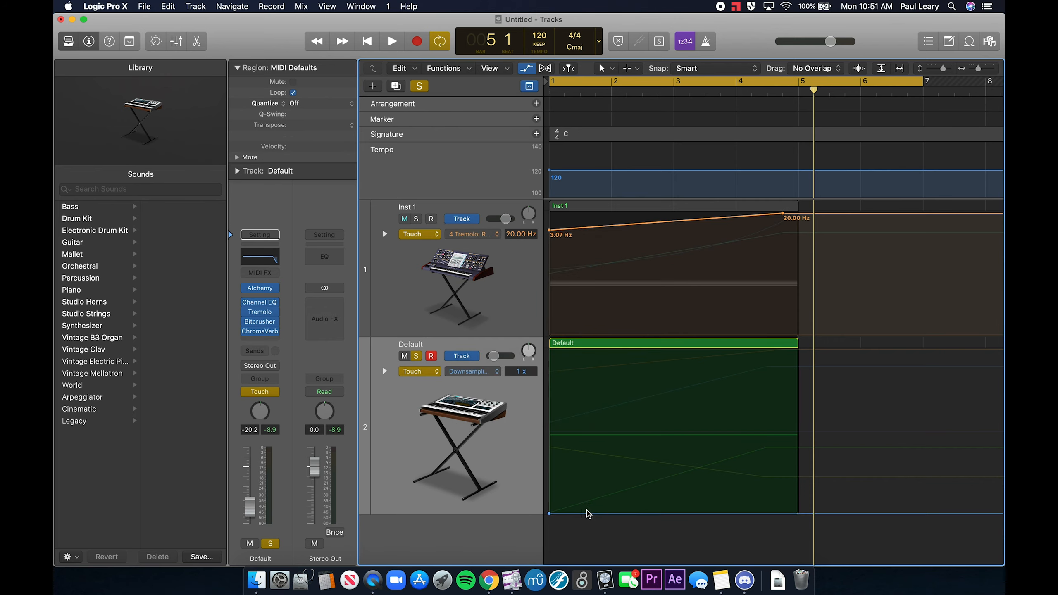
left_click(766, 514)
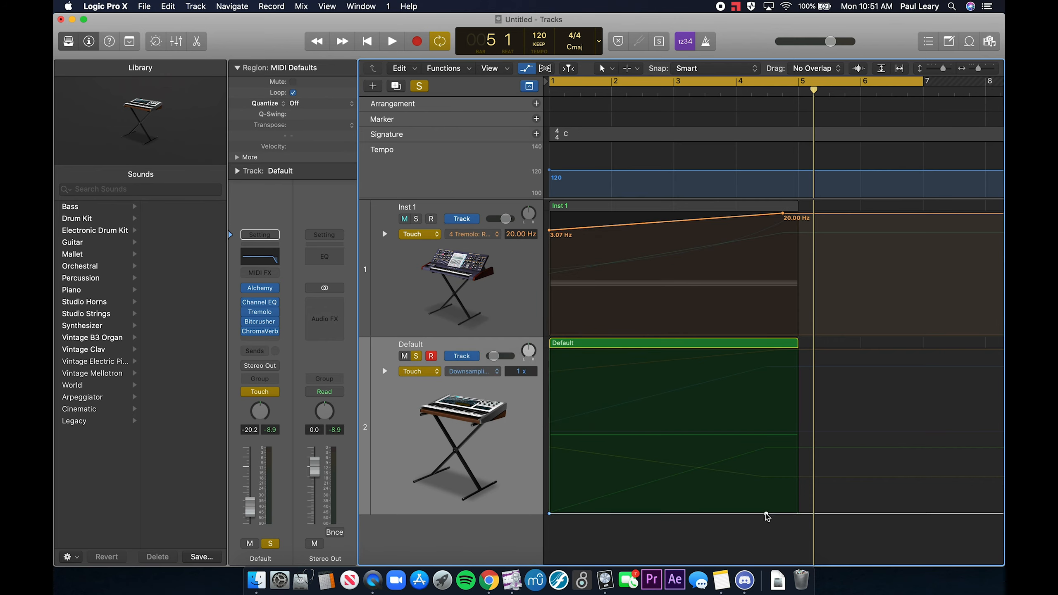
left_click_drag(767, 515, 766, 493)
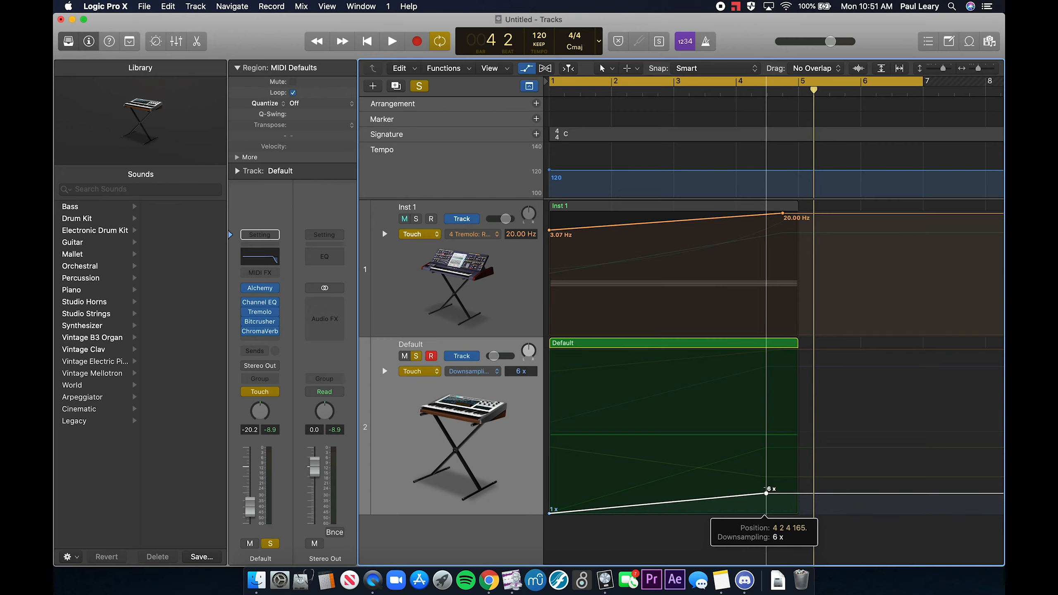
- Check the Bitcrusher's settings on the Default track and audition the soloed riser from bar 1
left_click(260, 322)
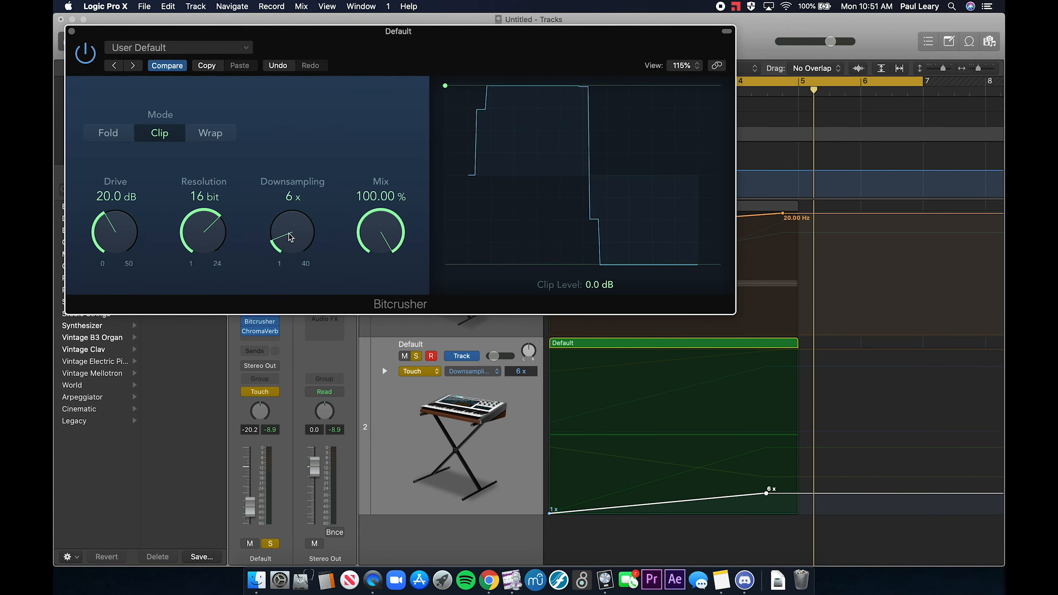
left_click(71, 32)
key("Return")
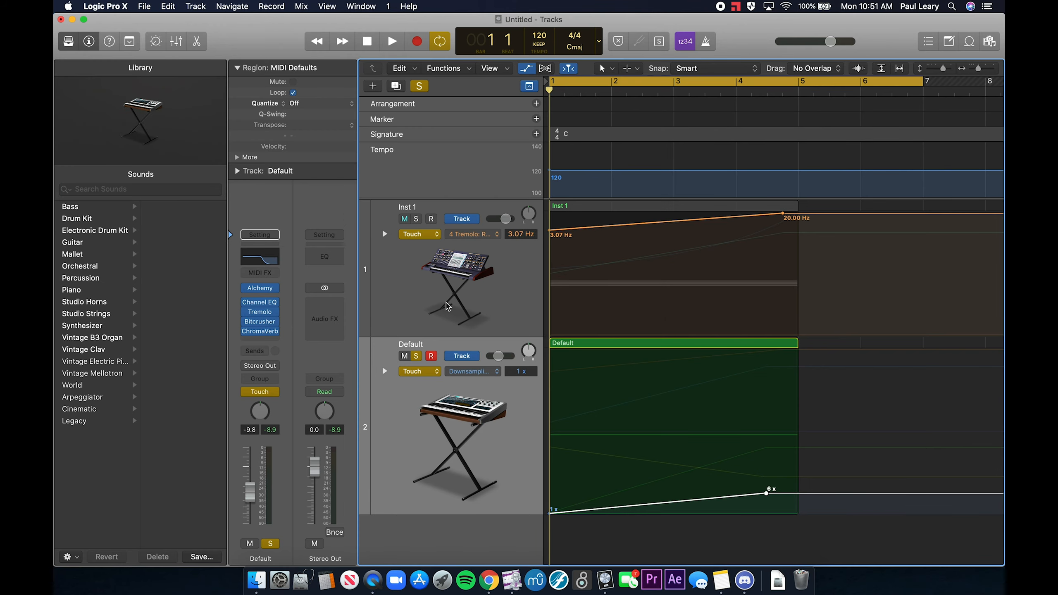
key("space")
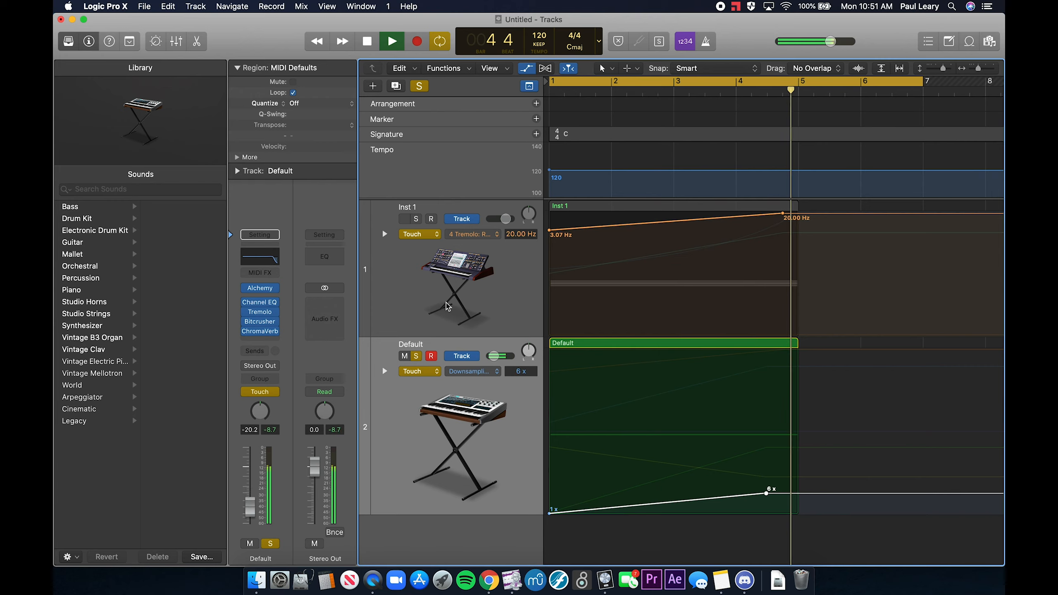
key("space")
- Raise the Downsampling automation's end point to 9 x, audition the riser, and shift that point to bar 5
left_click_drag(768, 496, 768, 482)
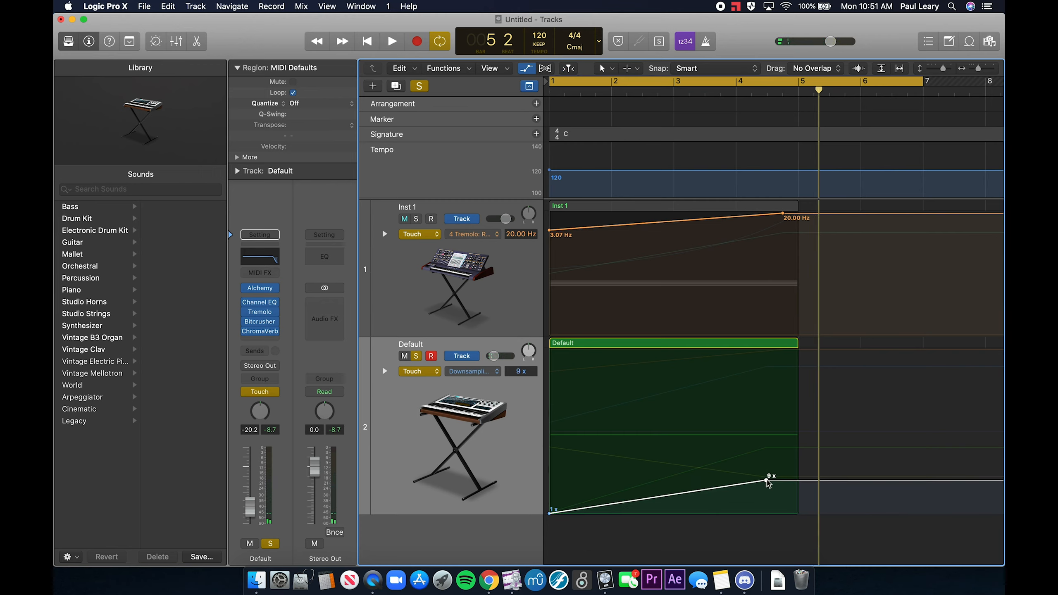
key("Return")
key("space")
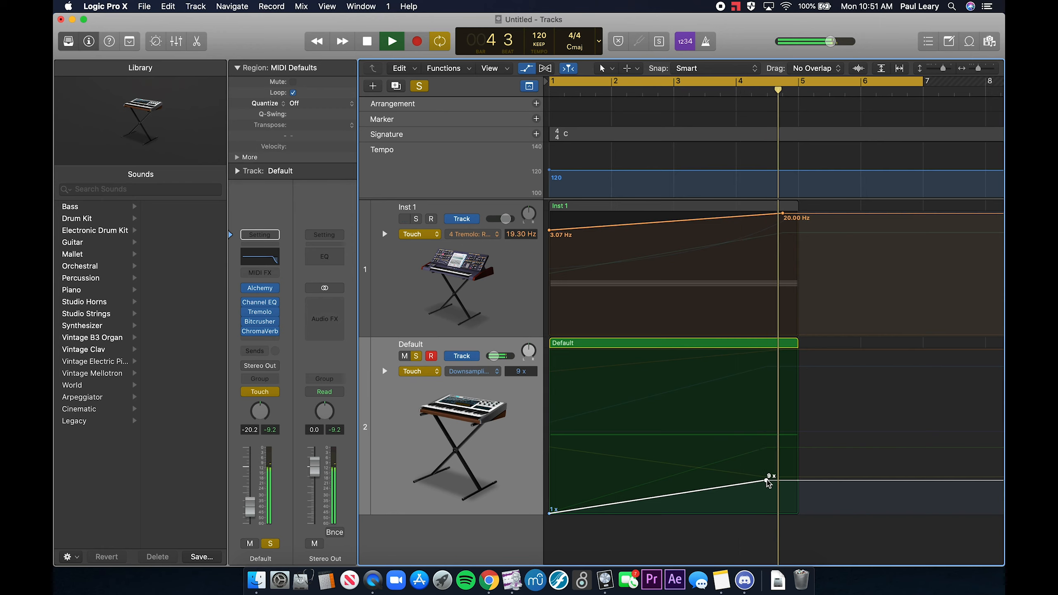
key("space")
left_click_drag(765, 480, 798, 480)
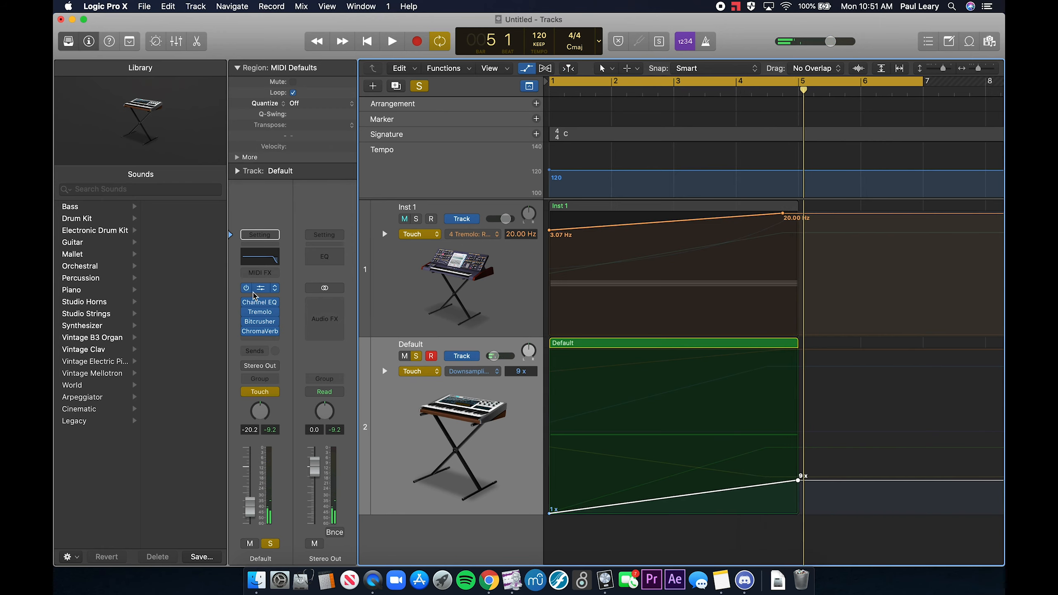
- Try the Default track's Bitcrusher with Downsampling at its minimum of 1 x and at 22 x
left_click(260, 321)
left_click_drag(294, 236, 296, 281)
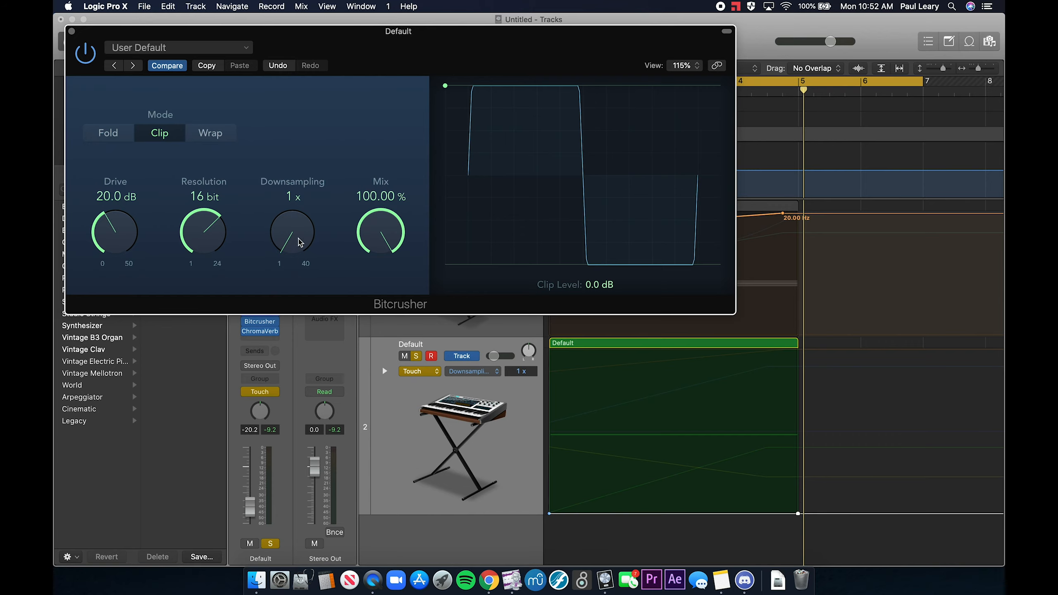
left_click_drag(299, 243, 300, 149)
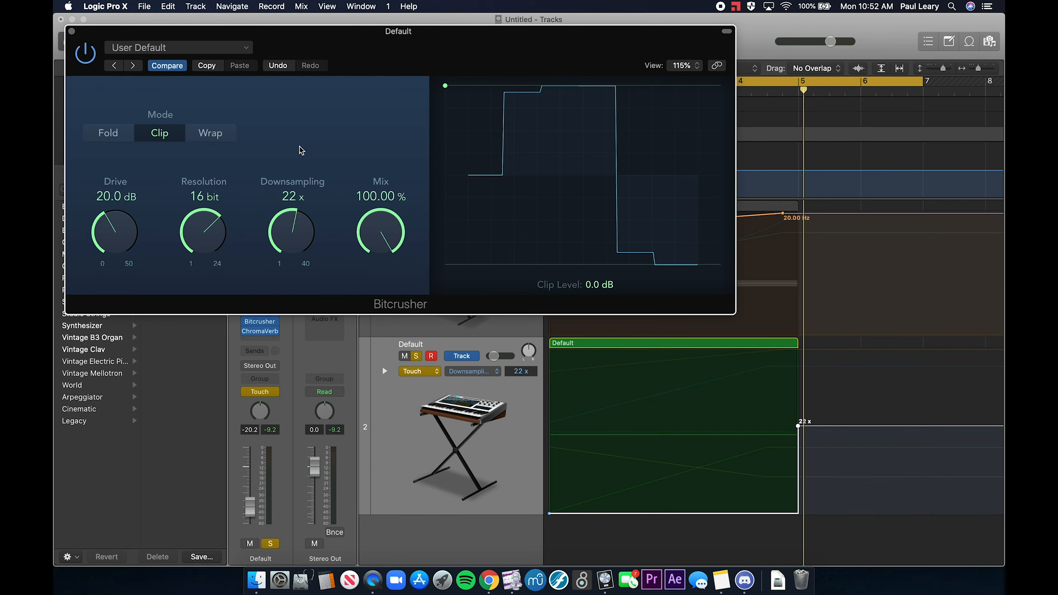
- Set the Bitcrusher's Mix to 4.00 % and reset its Downsampling to 1 x
left_click_drag(380, 245, 371, 379)
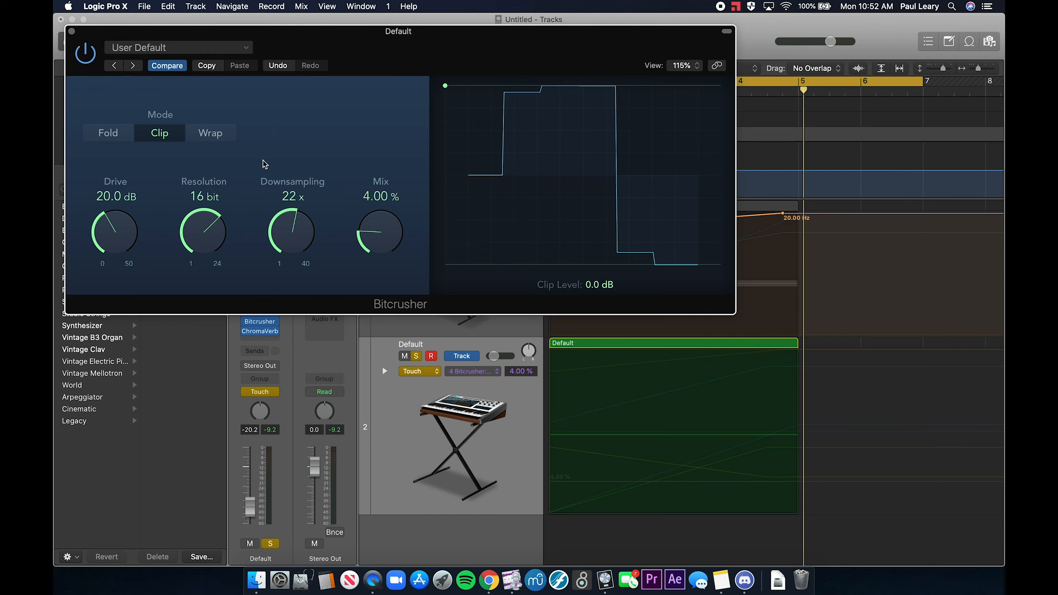
left_click(297, 241, "alt")
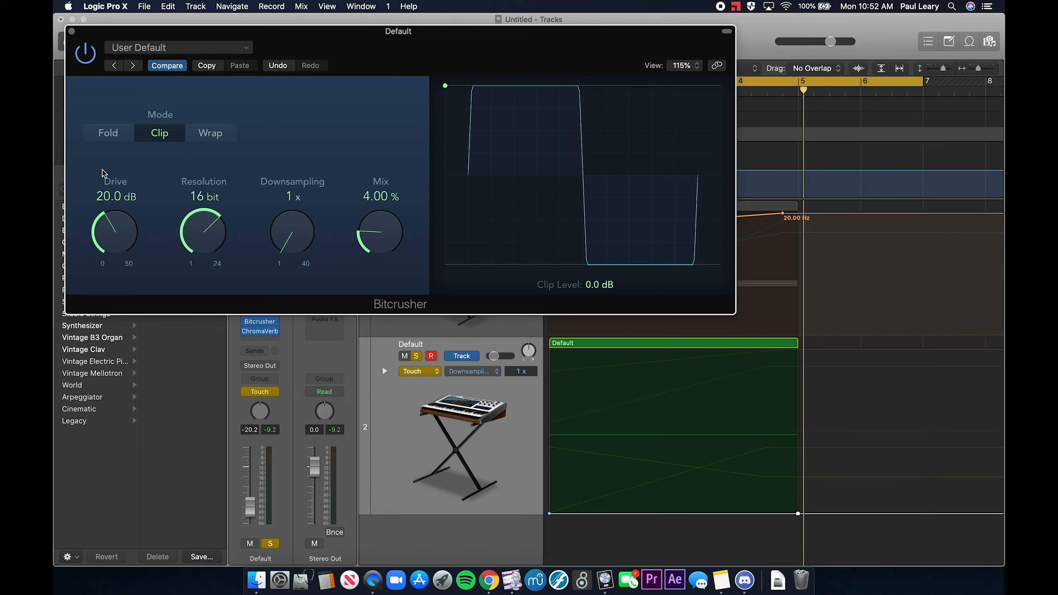
left_click(71, 31)
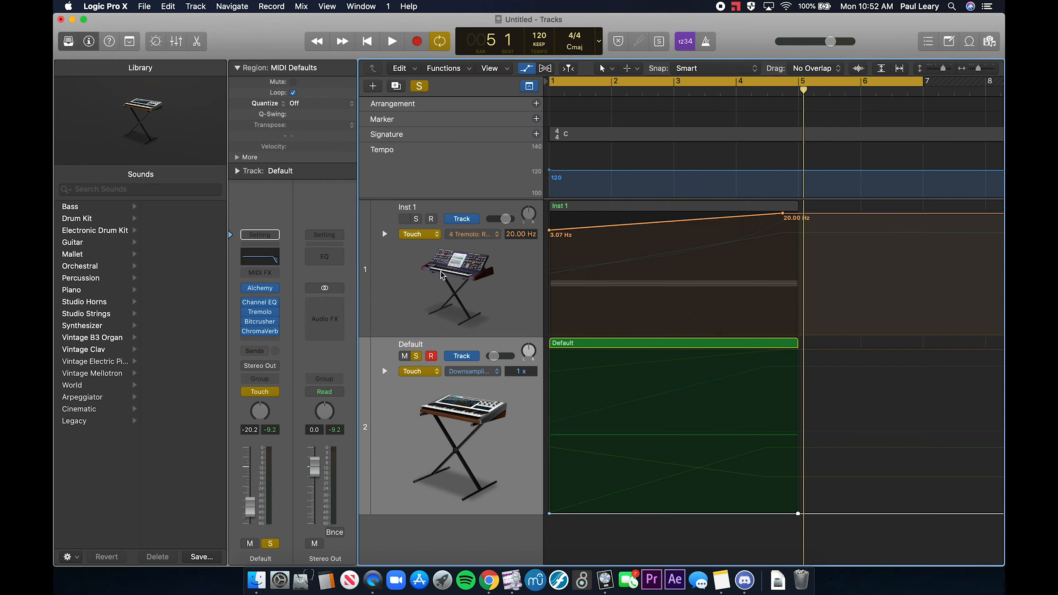
- Unsolo the Default track, audition it together with Inst 1, and select the Default track
left_click(417, 356)
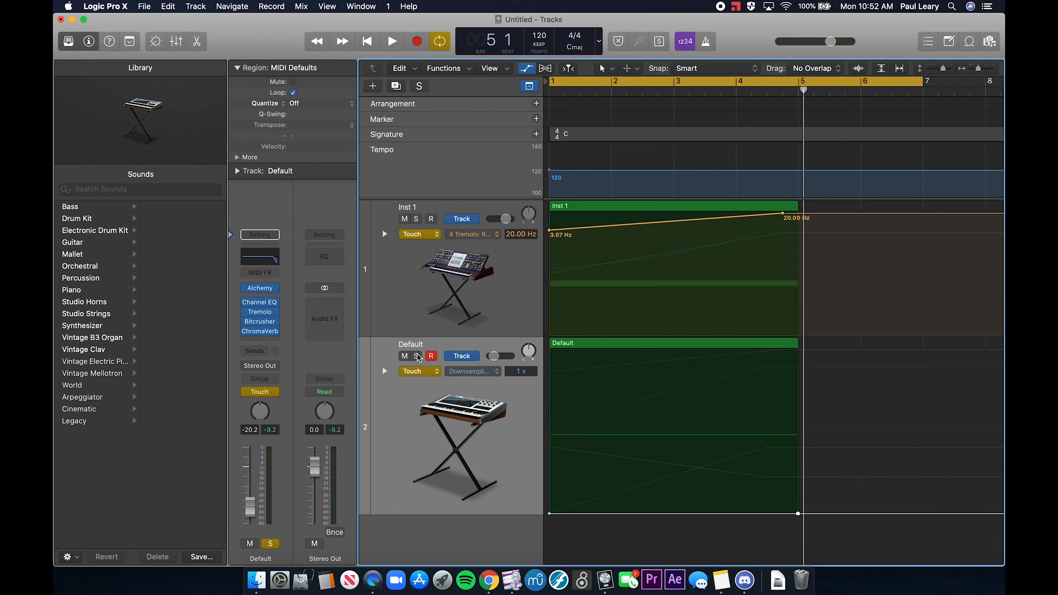
key("space")
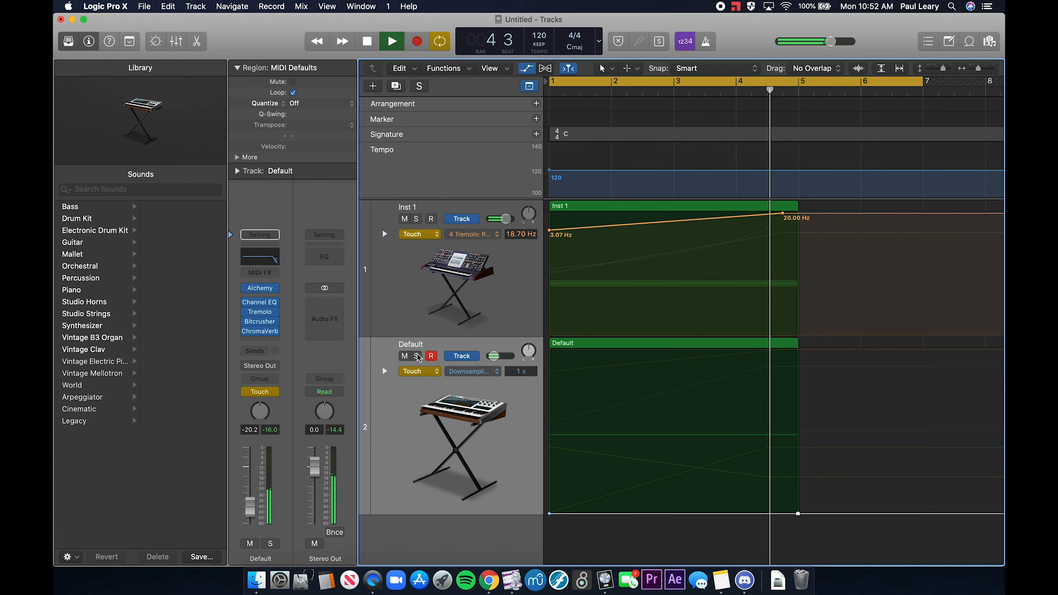
key("space")
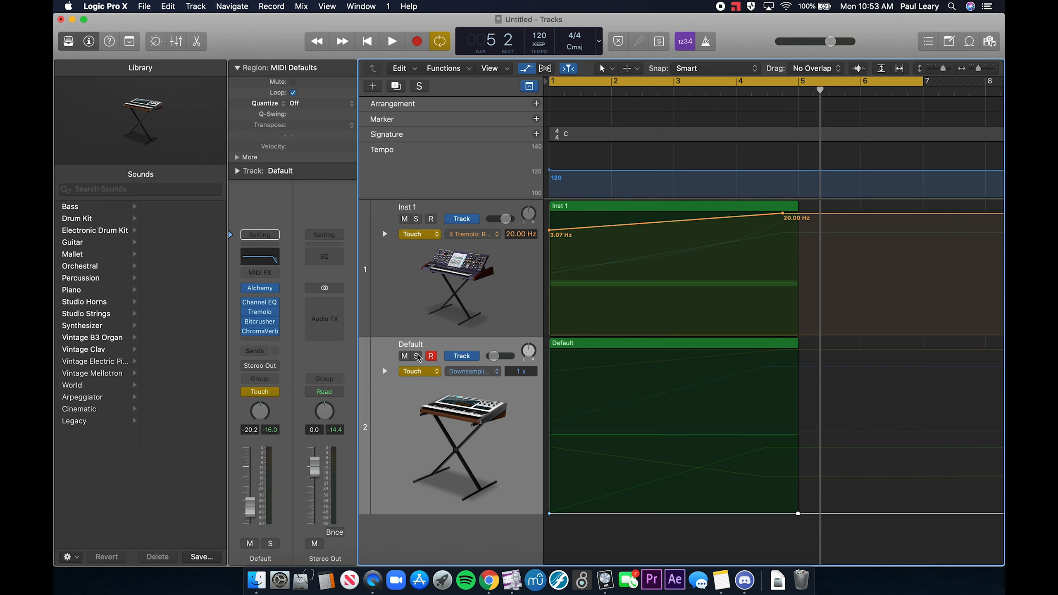
left_click(509, 419)
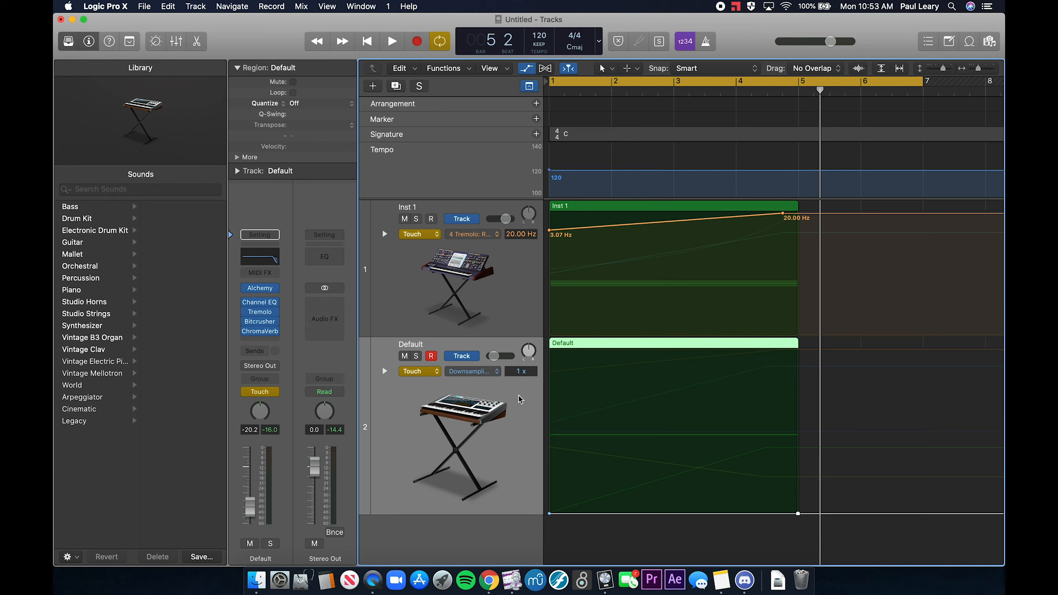
- In the Default track's Alchemy, set source A's Coarse Tune to 24 semis
left_click(475, 373)
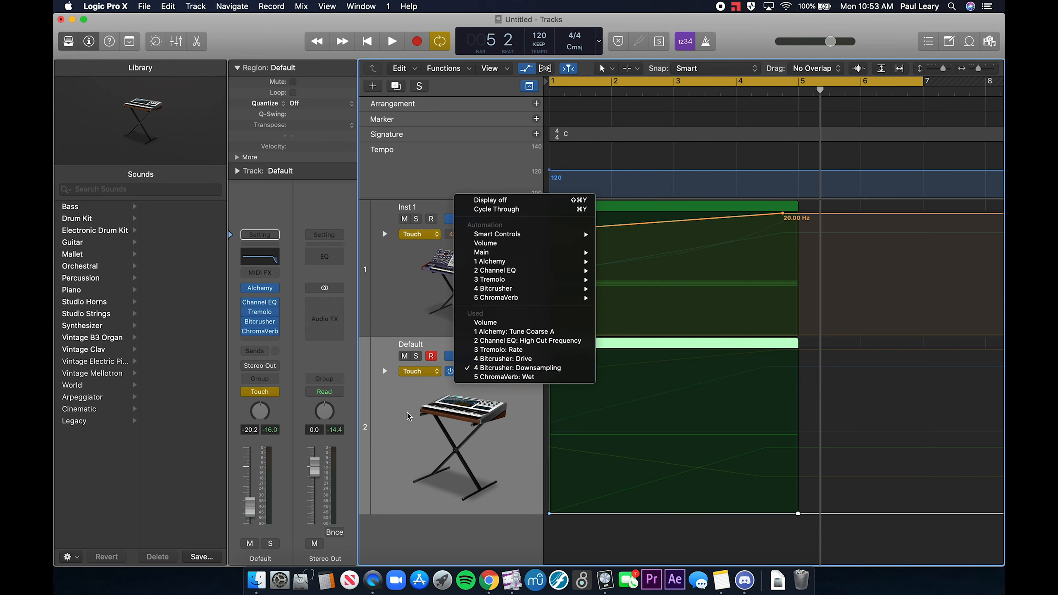
left_click(408, 416)
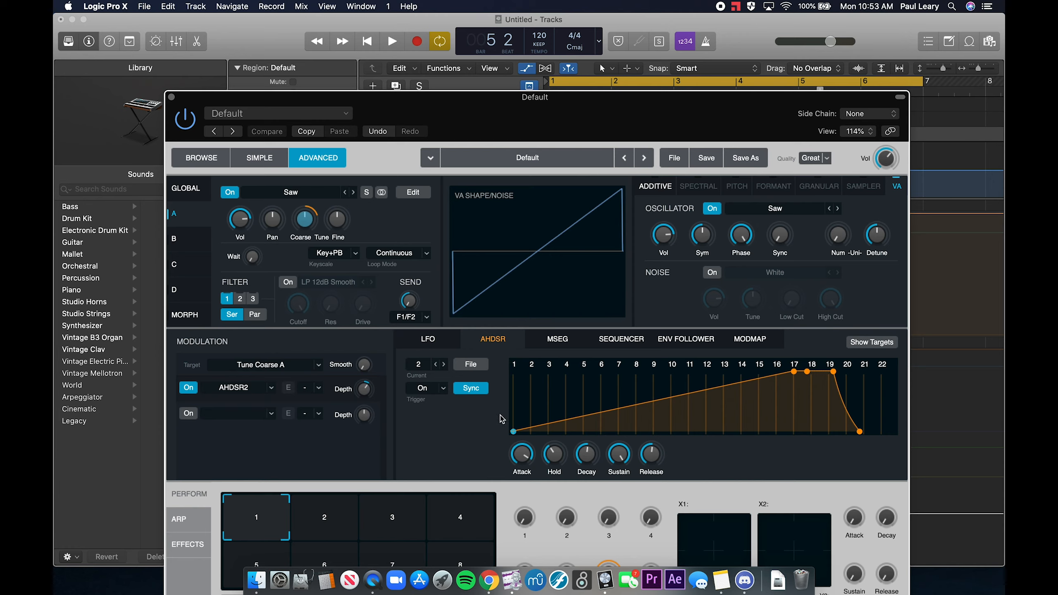
mouse_move(304, 228)
left_click_drag(305, 220, 304, 186)
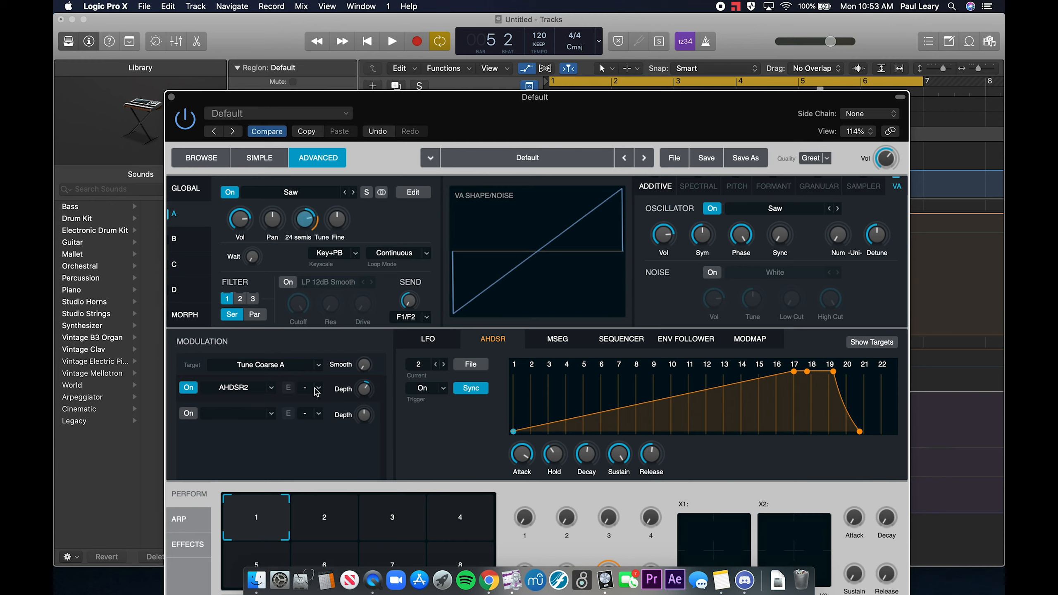
- Lower the AHDSR2 modulation depth on Tune Coarse A to a slightly negative amount and audition the pitch sweep
mouse_move(363, 392)
mouse_move(363, 390)
left_mouse_down()
mouse_move(359, 419)
mouse_move(363, 395)
left_mouse_up()
key("space")
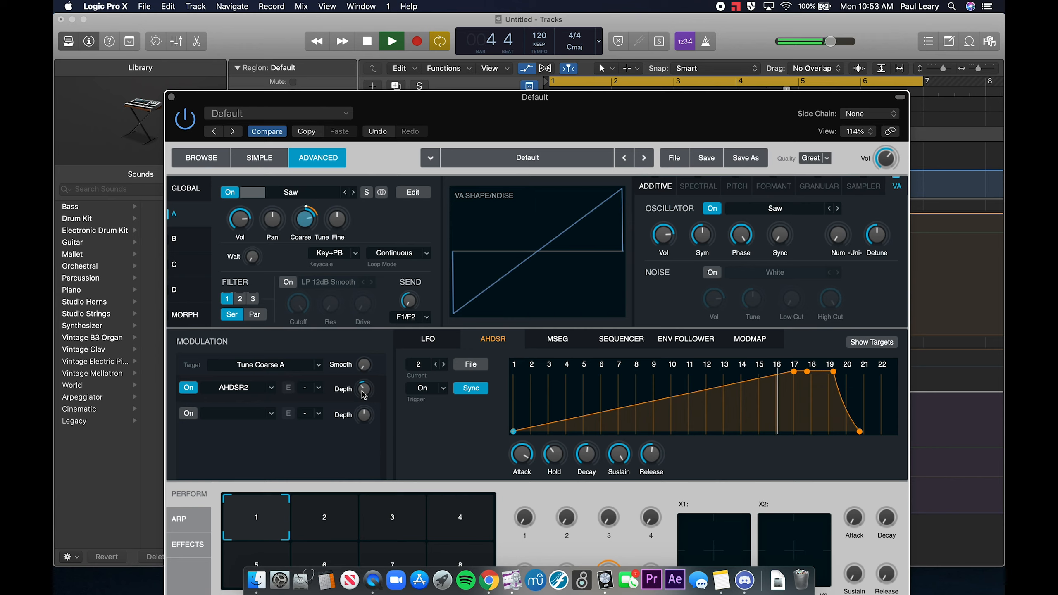
key("space")
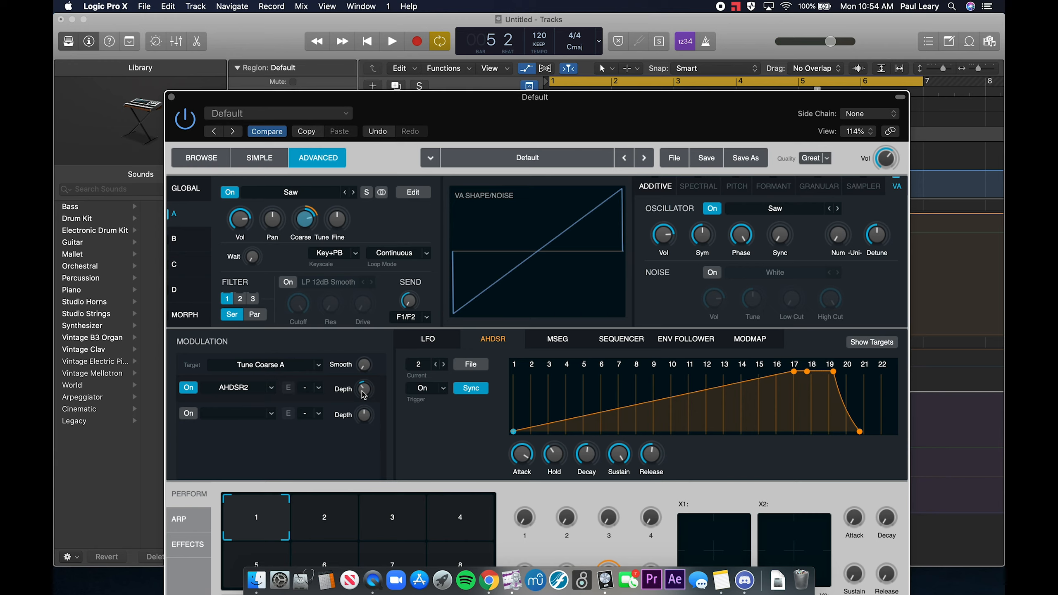
- Make the AHDSR2 depth on Tune Coarse A more strongly negative for a deeper pitch fall and audition it
mouse_move(365, 390)
left_click_drag(366, 390, 363, 402)
mouse_move(307, 223)
key("space")
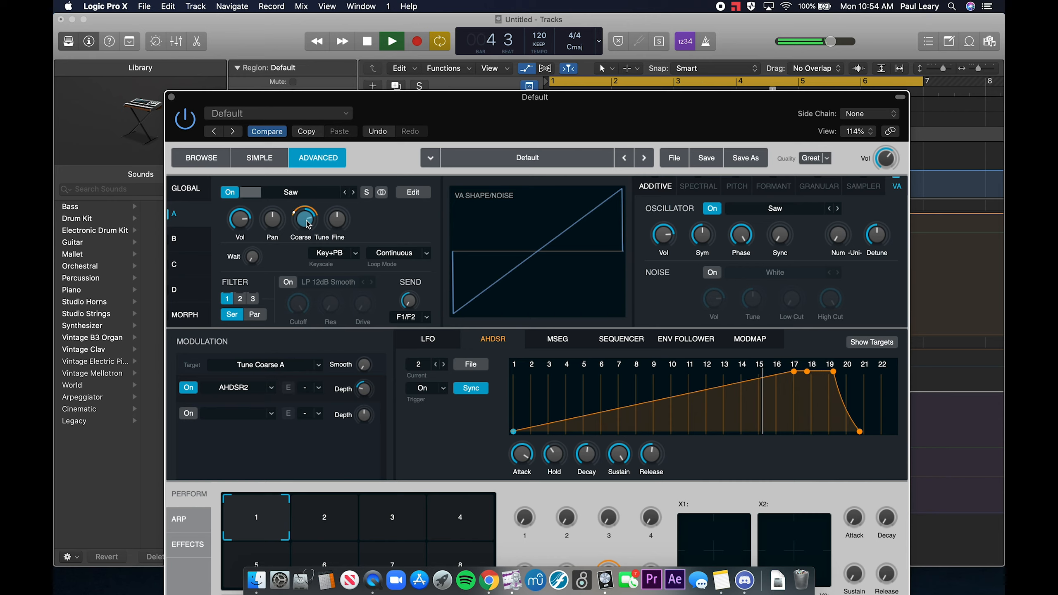
key("space")
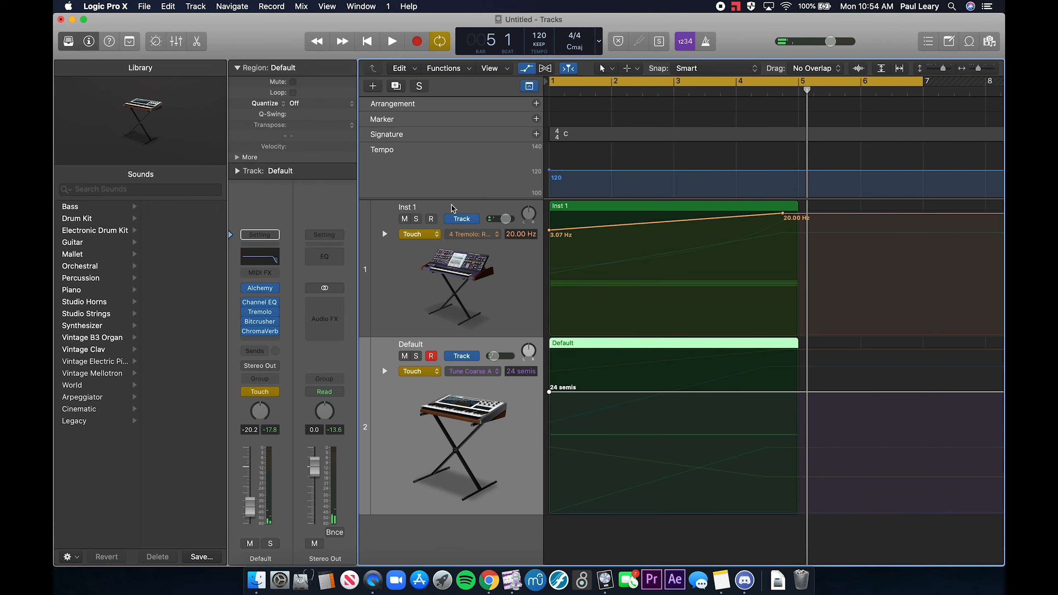
- Close the Alchemy window, select the Inst 1 track, and return the selection to the Default track
left_click(171, 97)
left_click(507, 257)
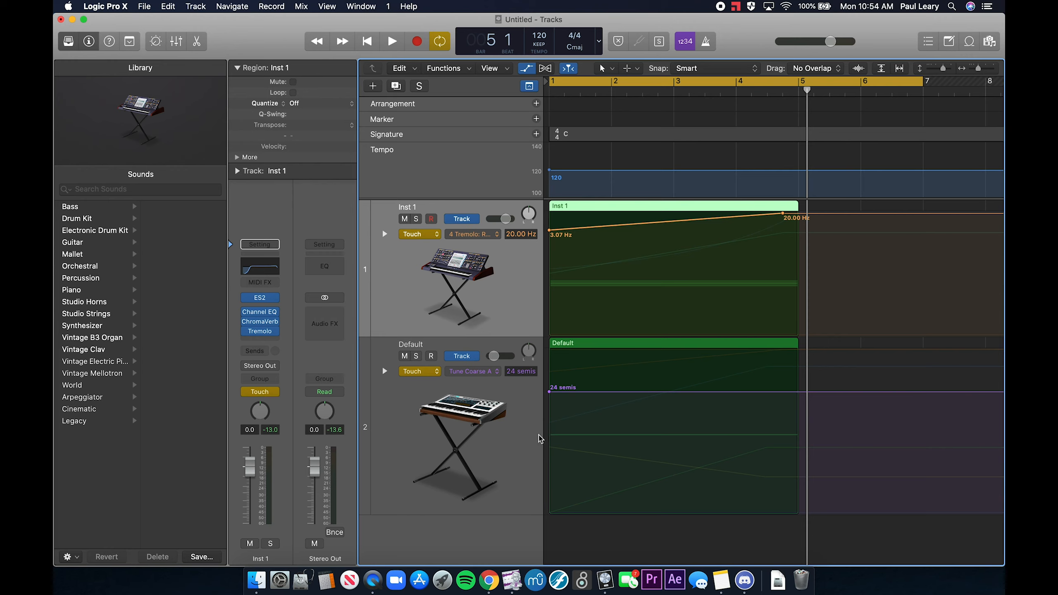
left_click(525, 444)
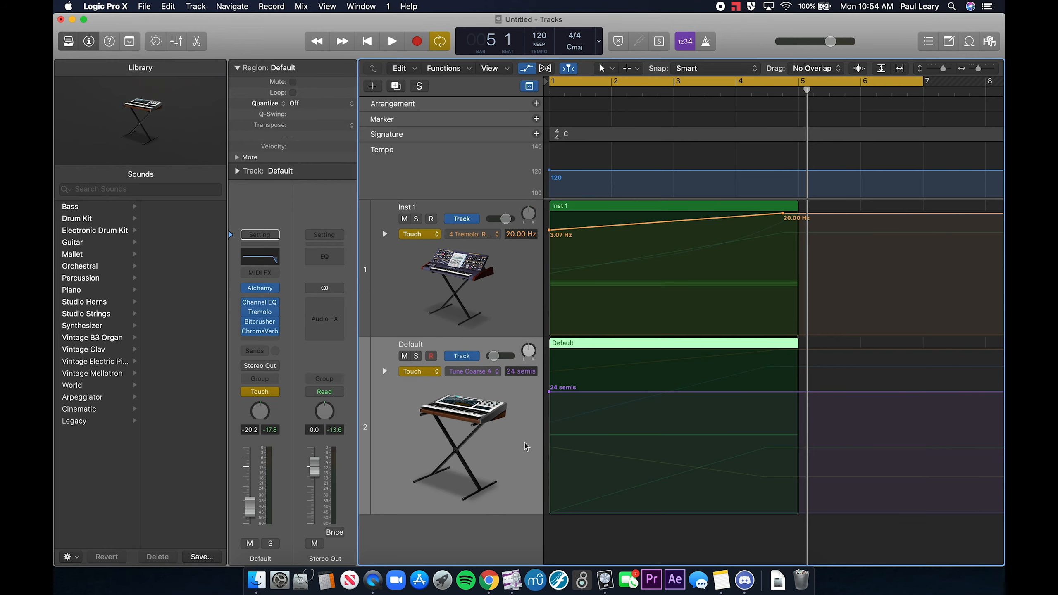